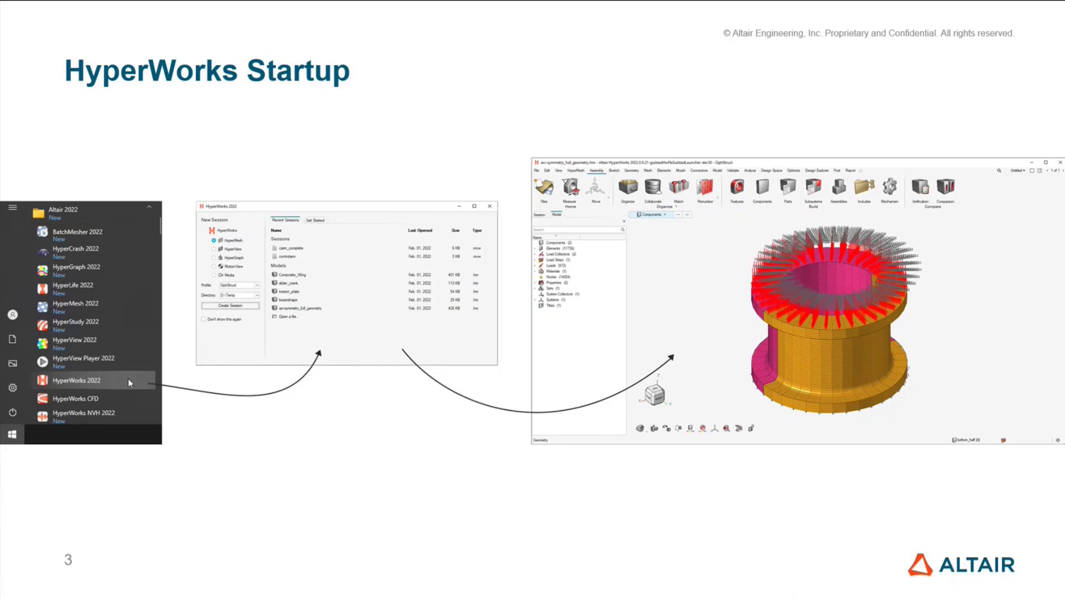
End the slide show and return to Normal view on slide 3, 'HyperWorks Startup'
key(Escape)
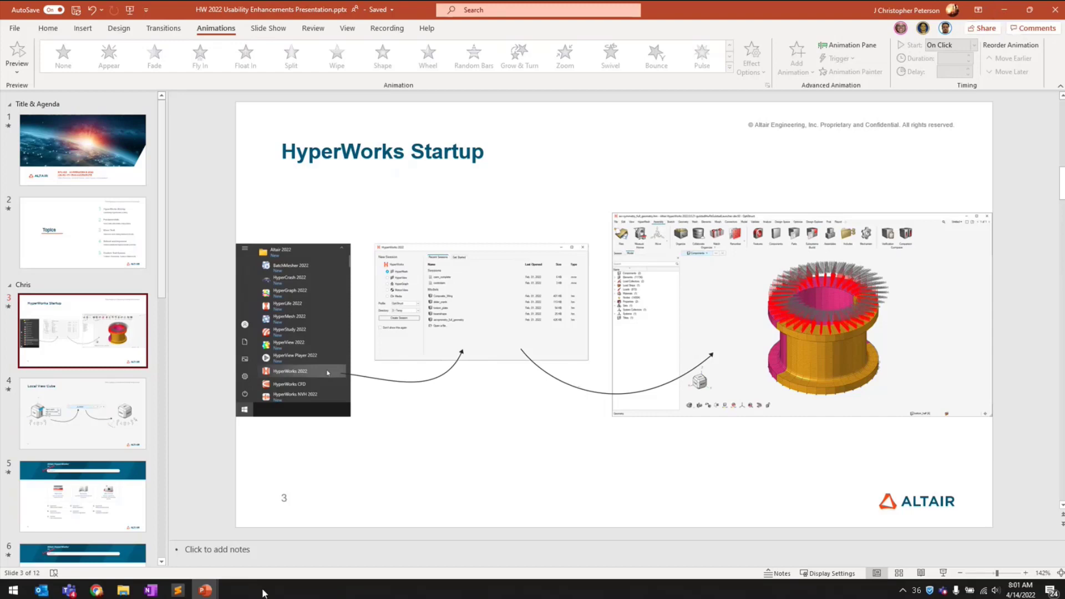
Minimize PowerPoint and launch HyperWorks 2022 from the Start menu's Altair 2022.0.0.33 folder
click(1007, 9)
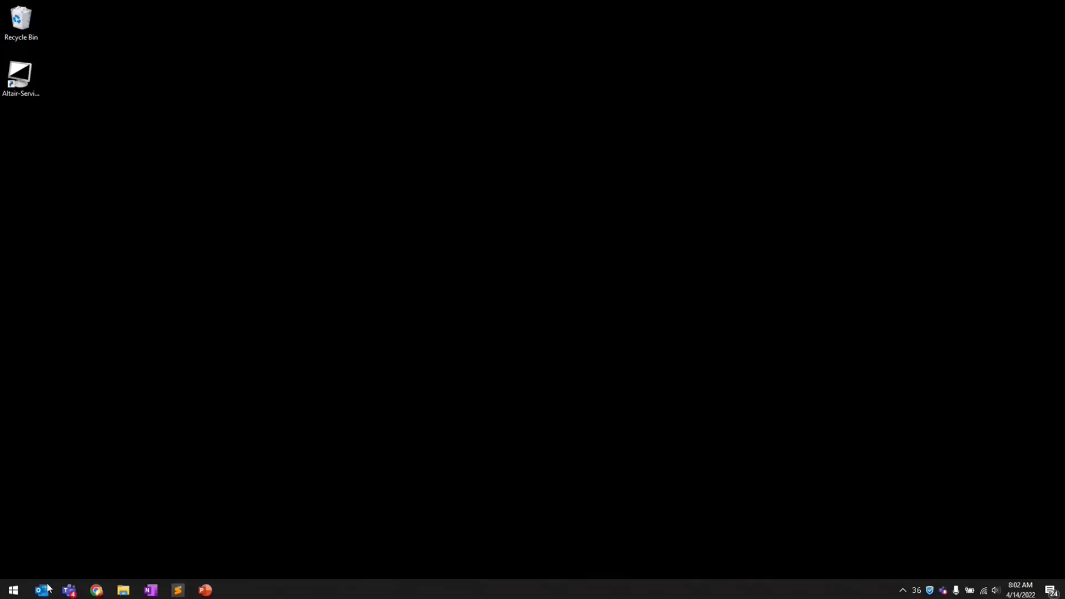
click(12, 591)
scroll(84, 401, down, 10)
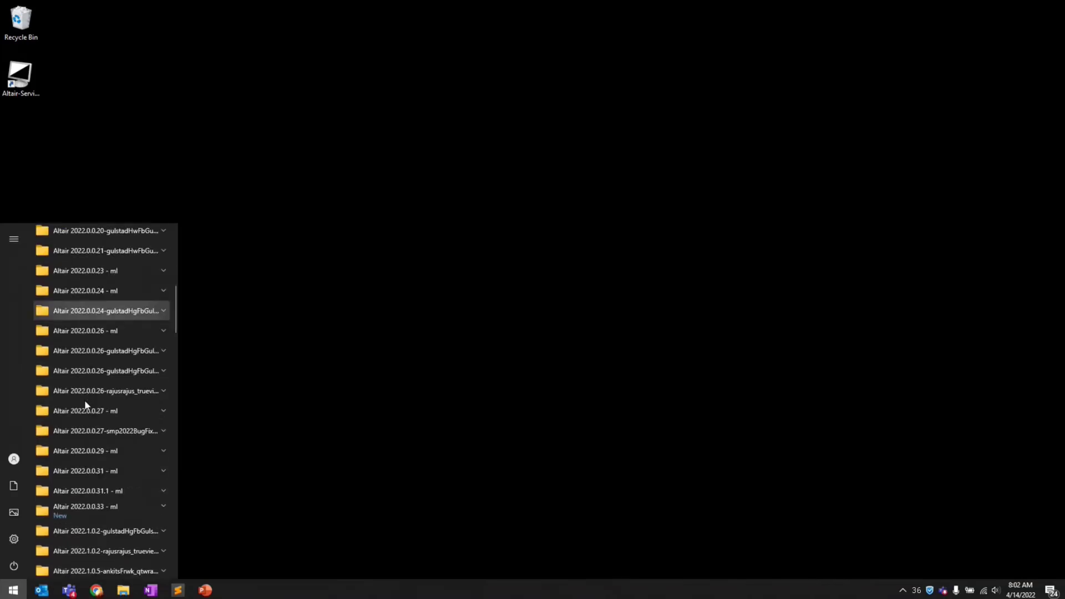
click(106, 405)
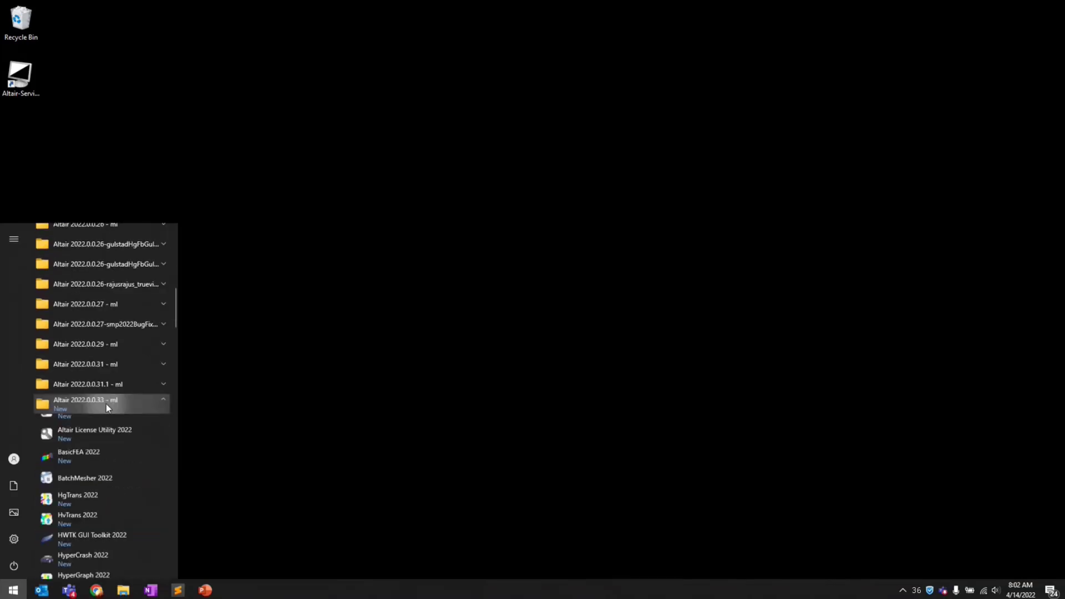
scroll(105, 404, down, 5)
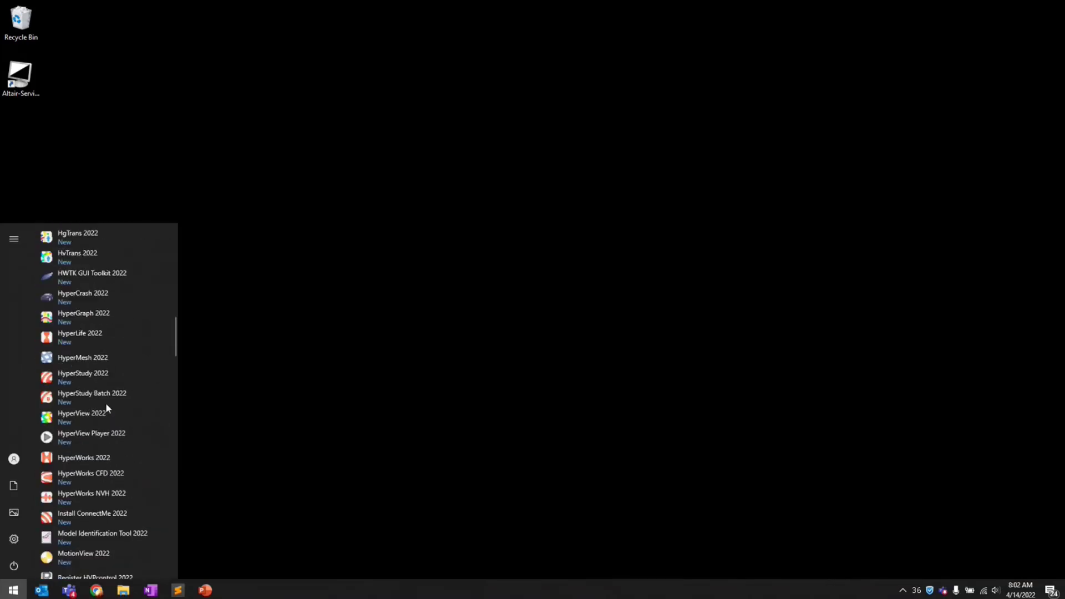
click(88, 457)
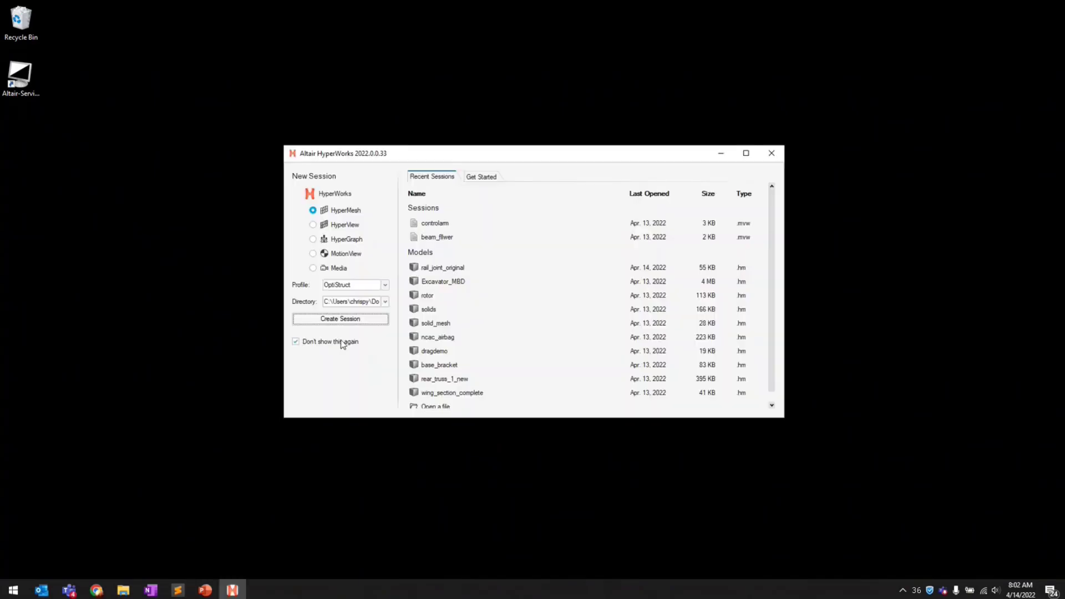
In the launcher, try the HyperView and HyperGraph options, then reselect HyperMesh with OptiStruct
click(523, 158)
mouse_move(154, 594)
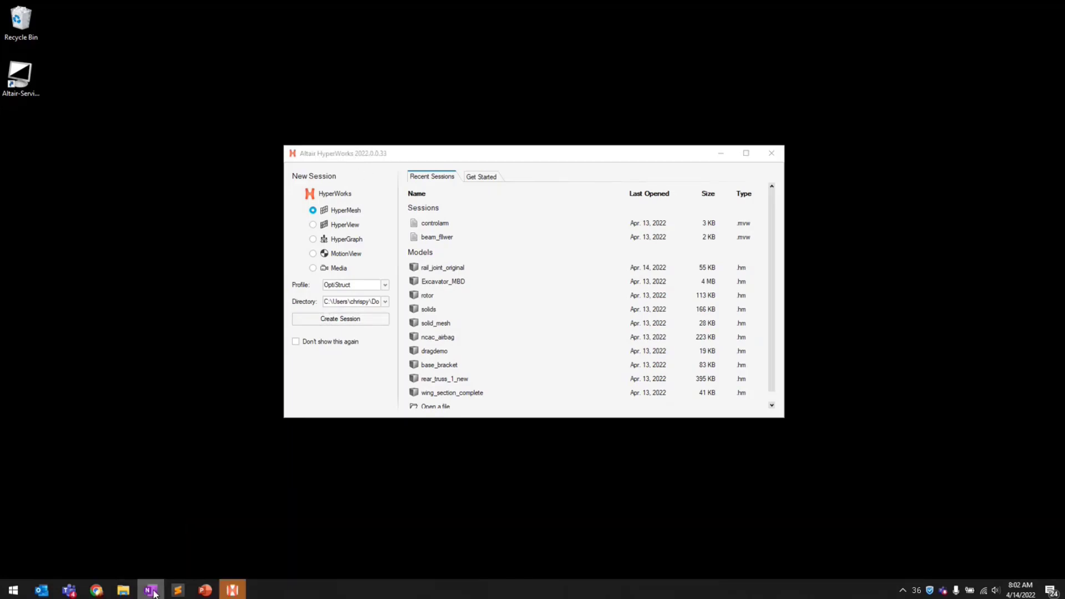
click(411, 170)
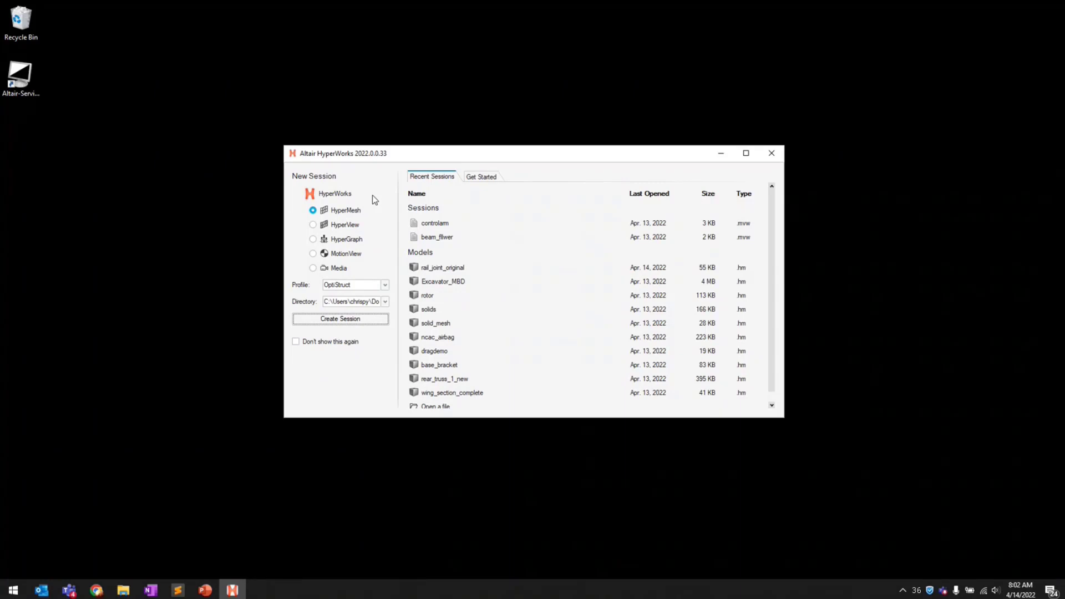
click(344, 225)
click(386, 286)
click(351, 241)
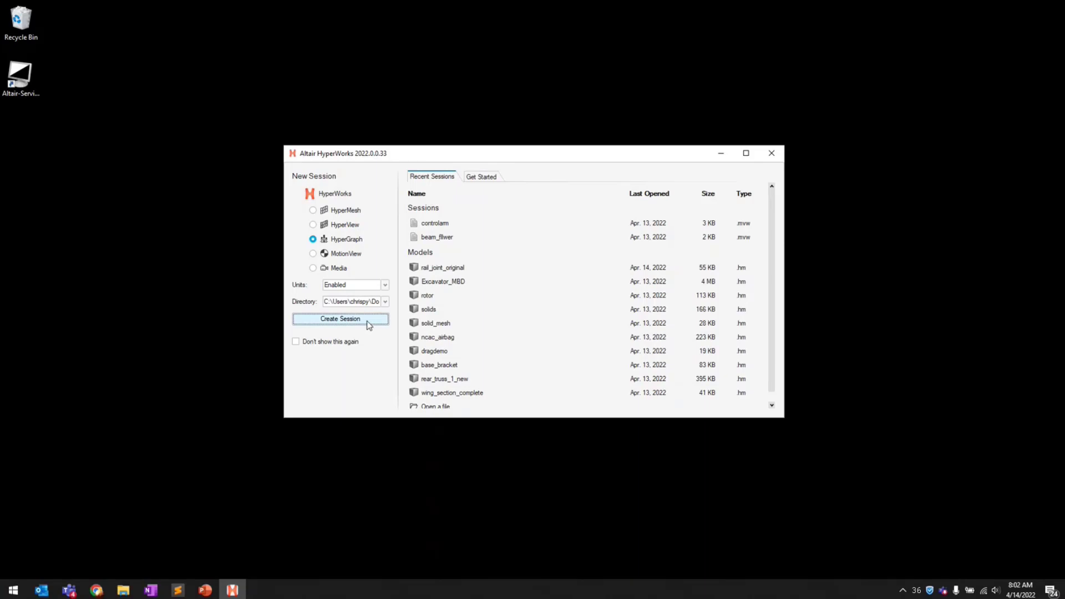
click(313, 210)
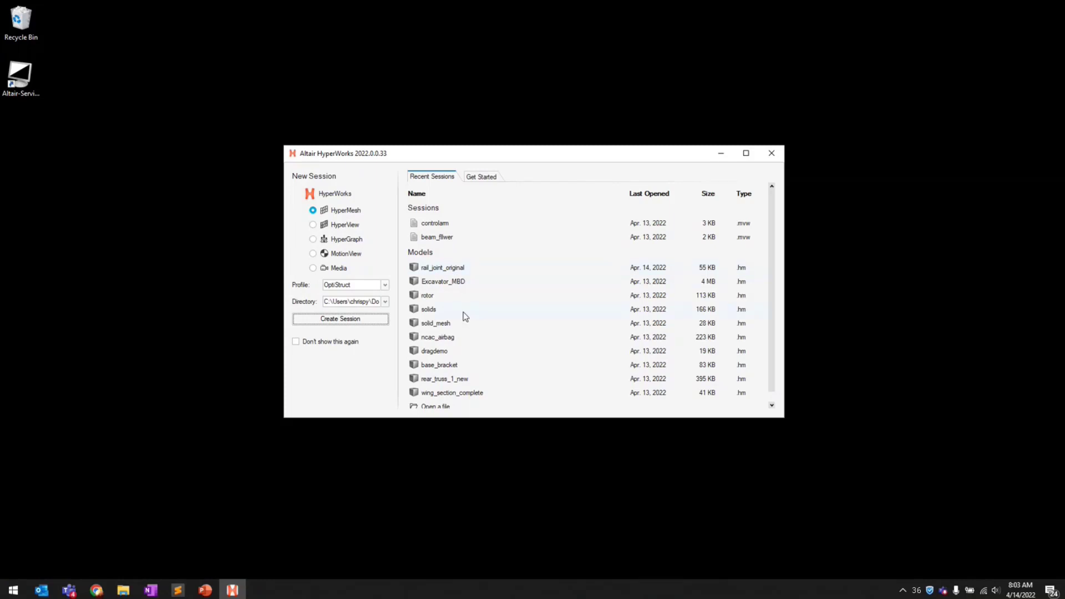
scroll(465, 316, down, 1)
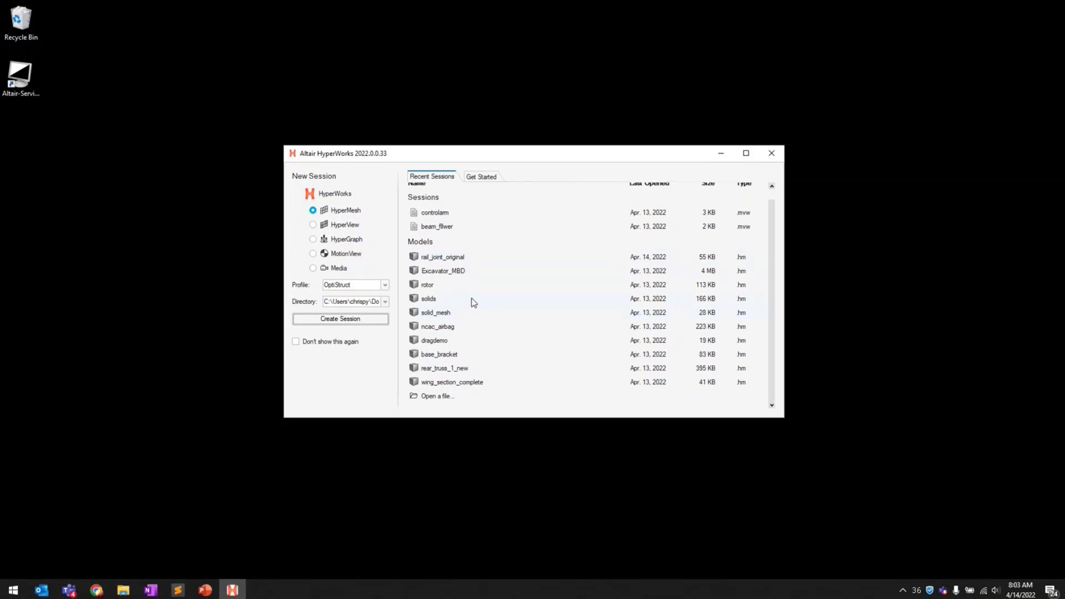
click(436, 397)
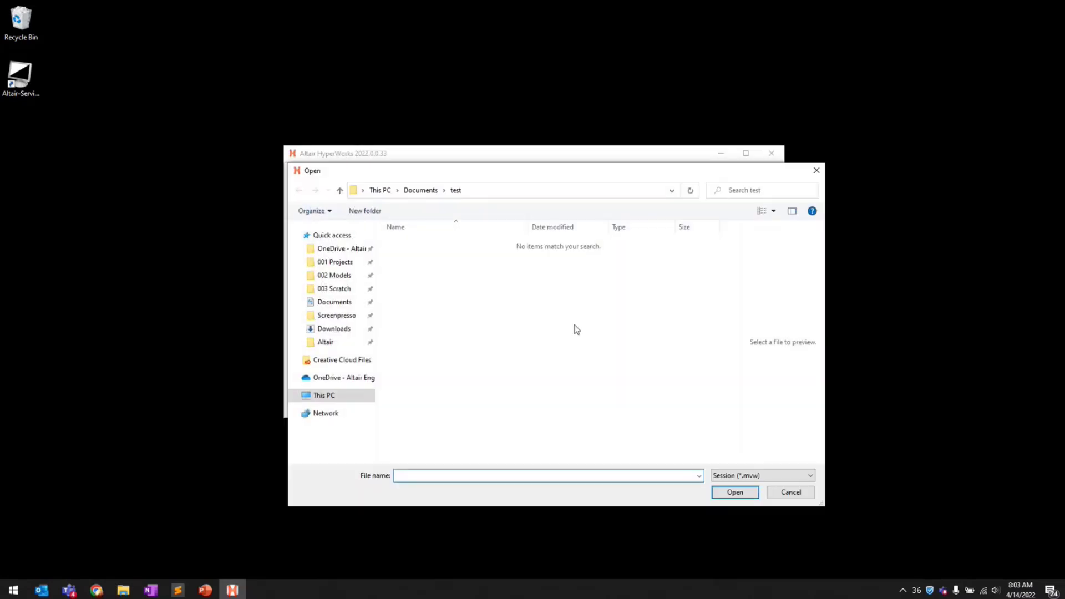
drag(659, 177, 648, 159)
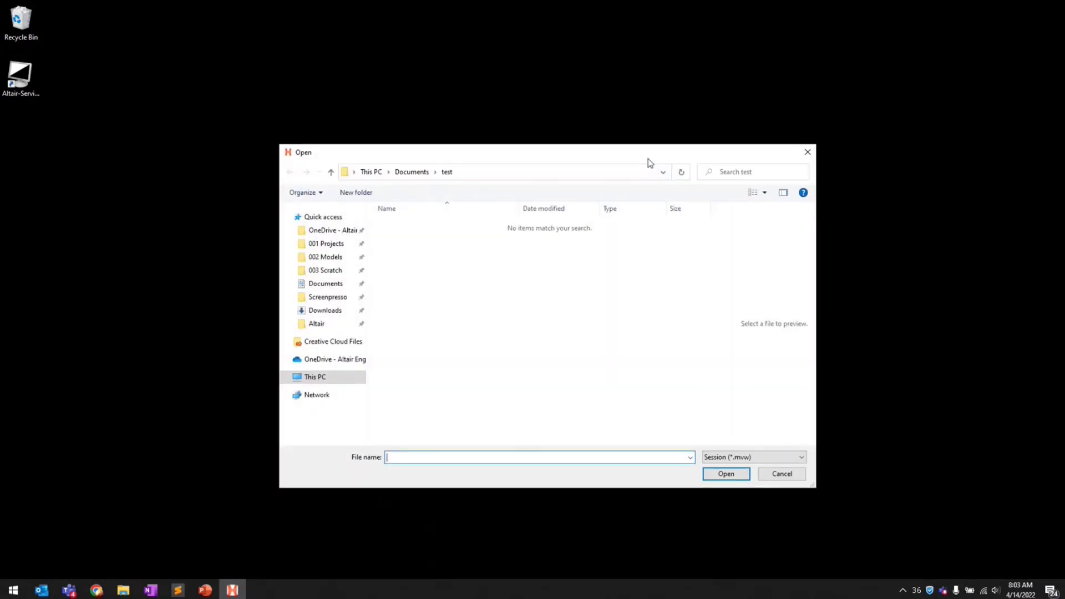
click(784, 456)
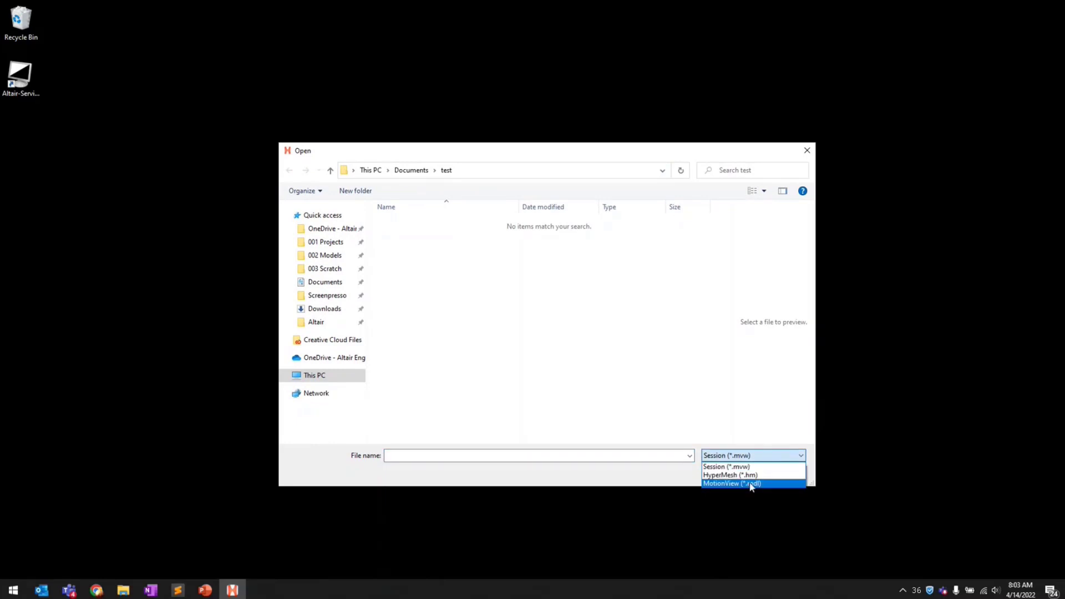
click(654, 476)
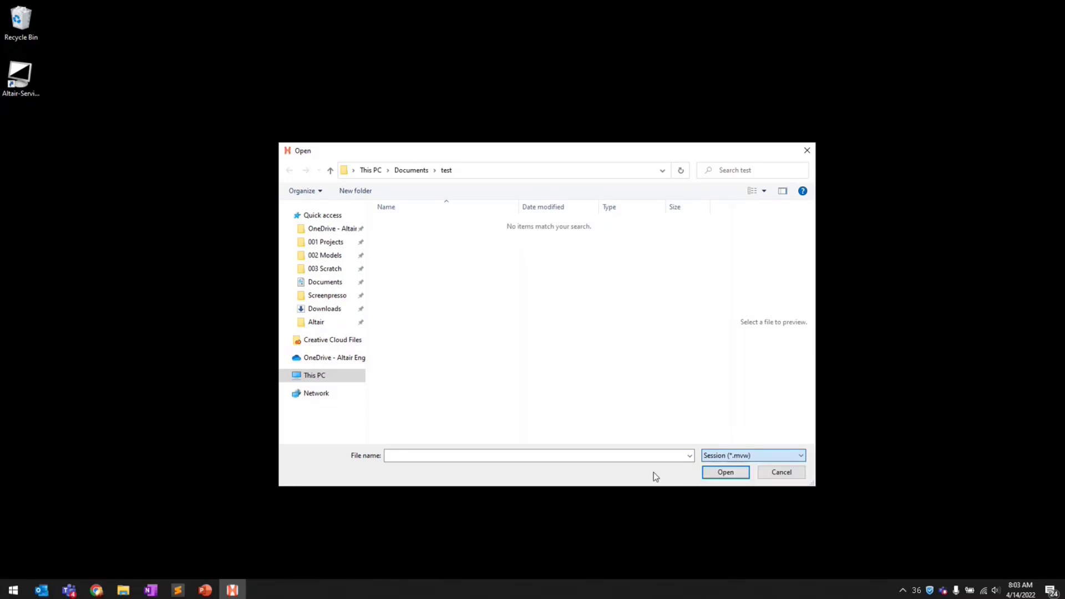
click(784, 475)
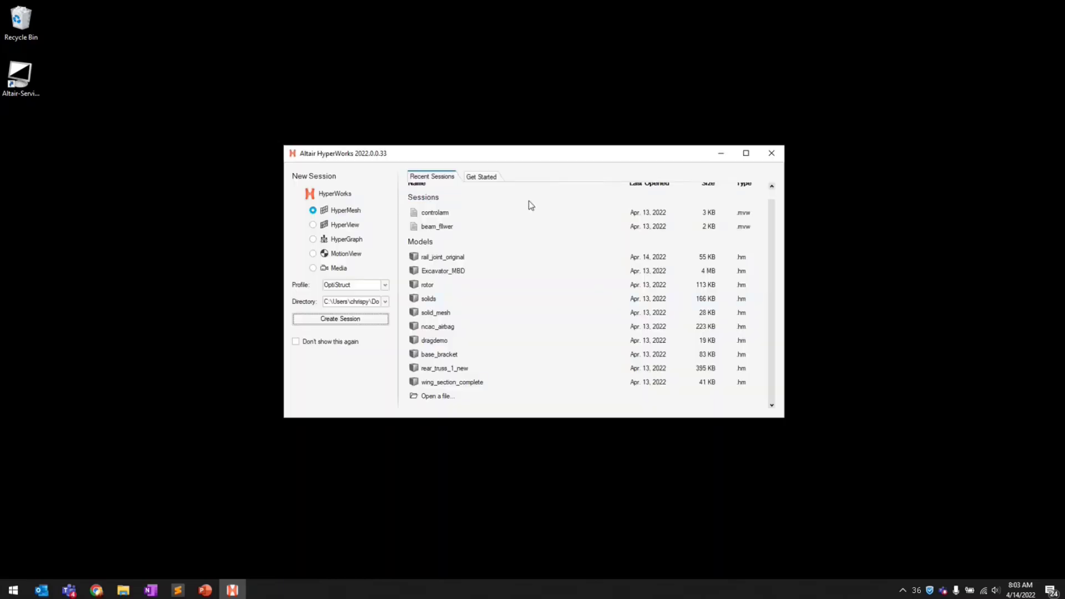
Open the Getting Started video page in Chrome, scroll through it, and minimize Chrome
click(488, 177)
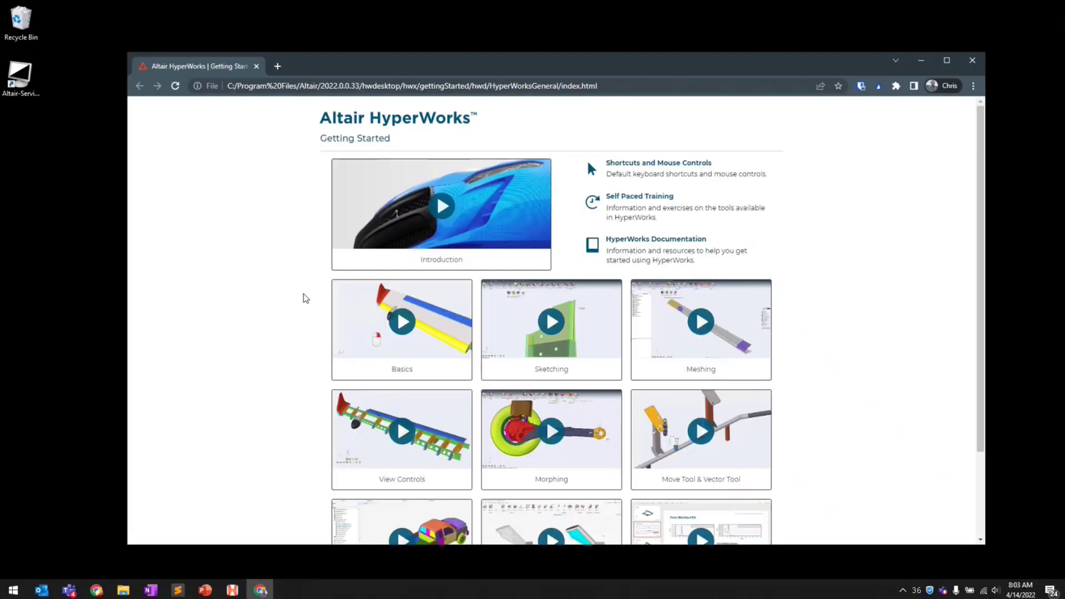
scroll(319, 244, down, 2)
scroll(327, 243, up, 2)
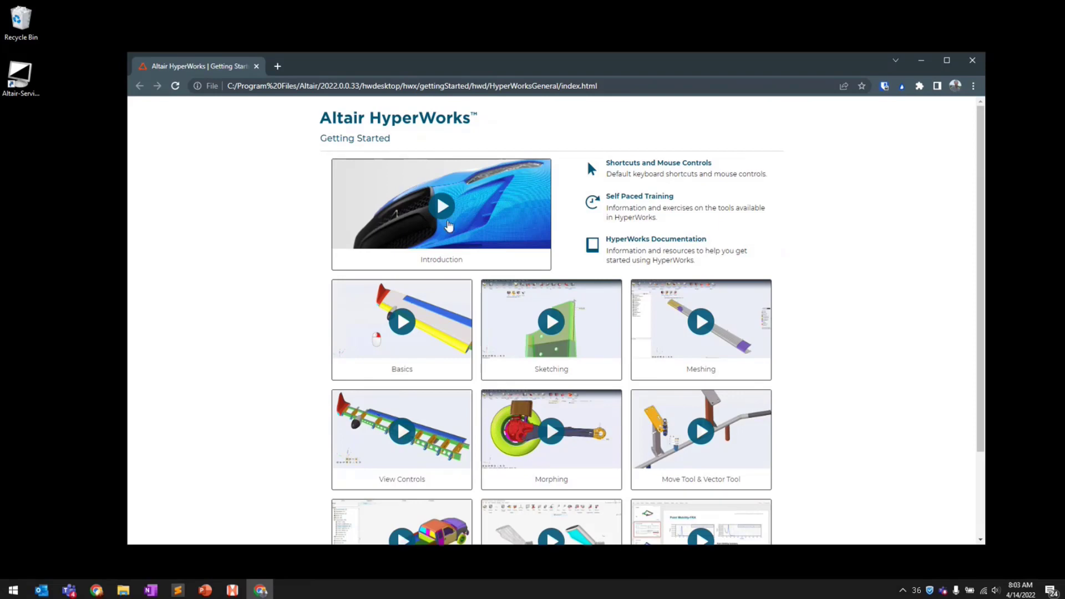
scroll(322, 290, down, 1)
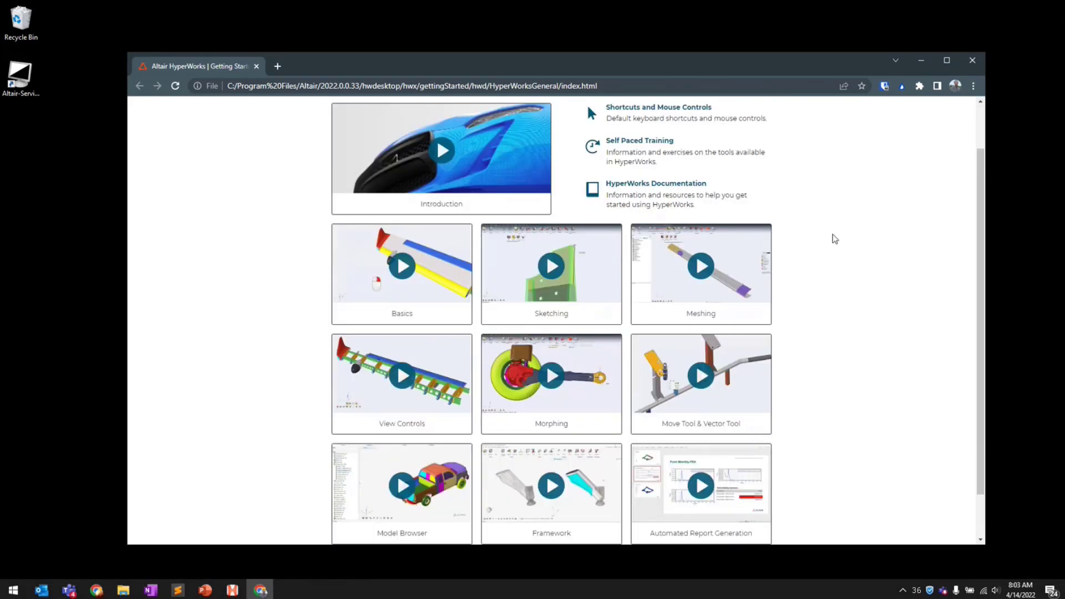
click(921, 60)
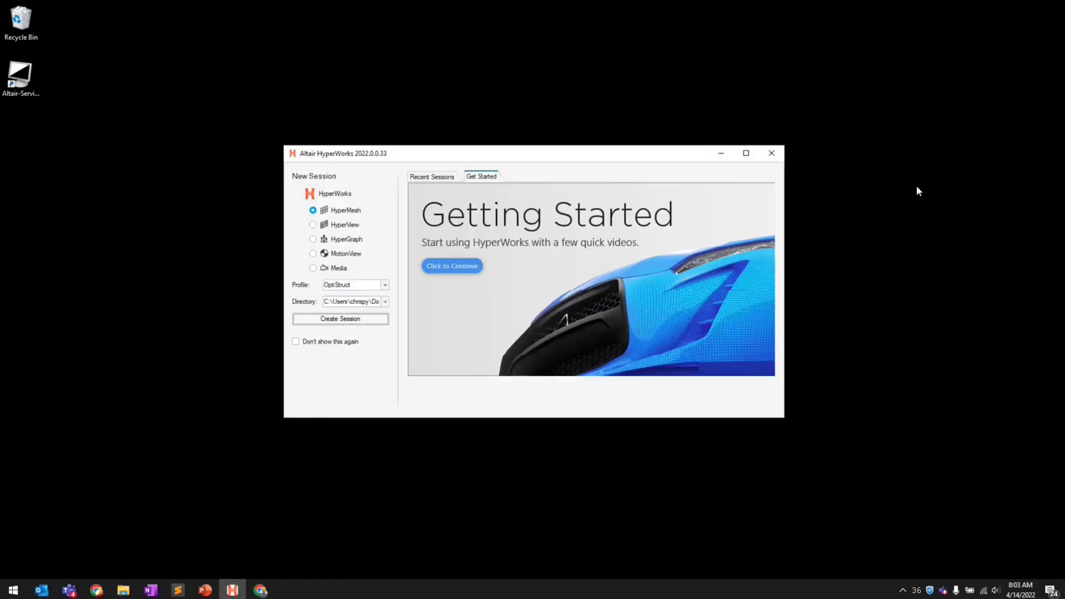
Create the HyperMesh OptiStruct session, close Chrome, and launch a second HyperWorks 2022 instance
click(370, 320)
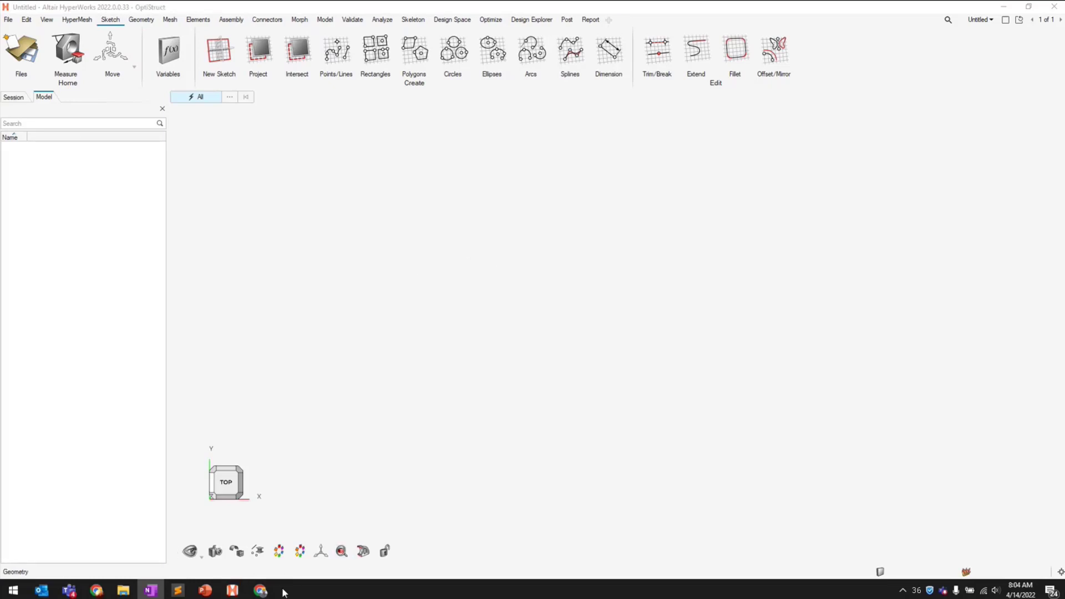
mouse_move(263, 592)
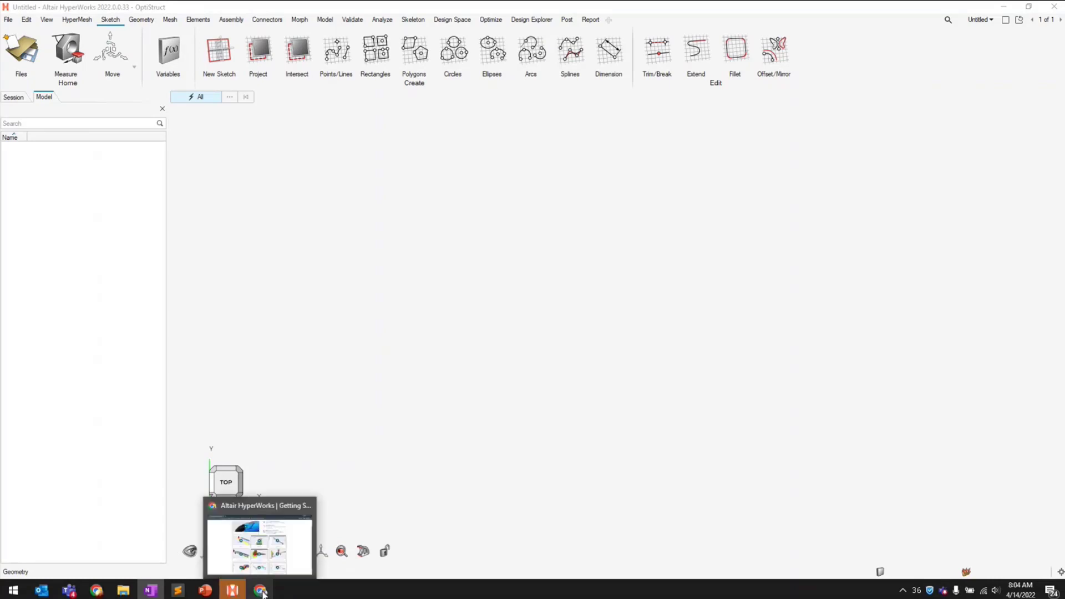
click(308, 505)
right_click(232, 591)
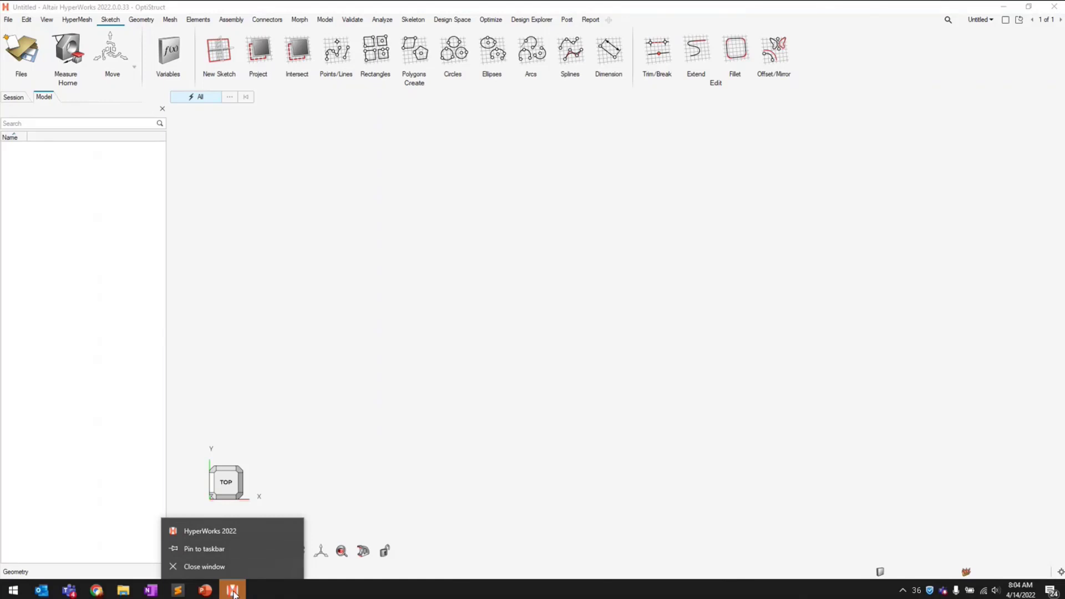
click(236, 532)
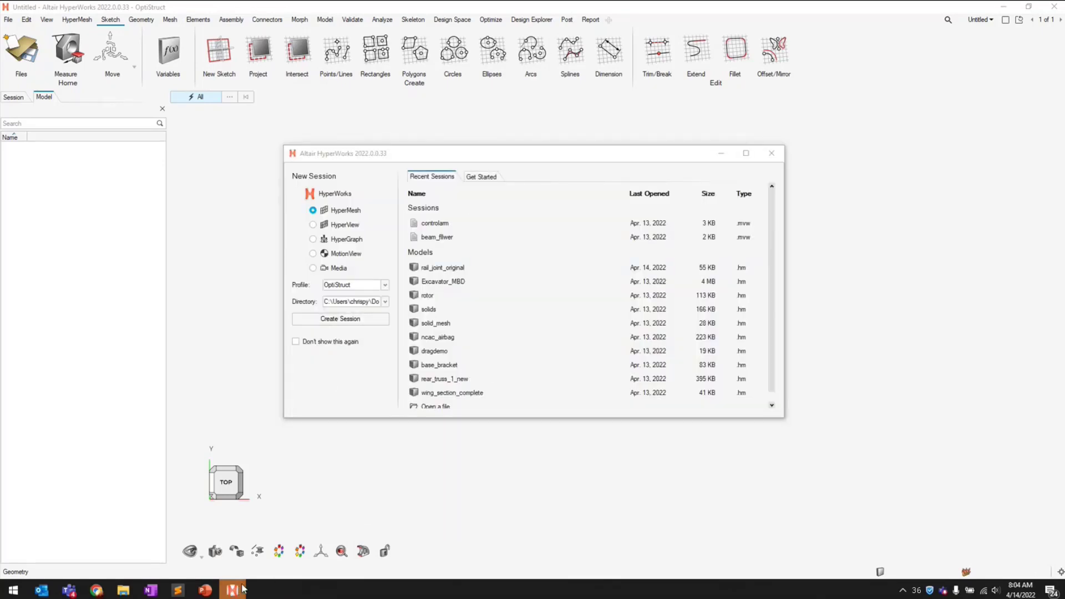
Create a HyperView session with the General profile from the repositioned launcher
mouse_move(239, 592)
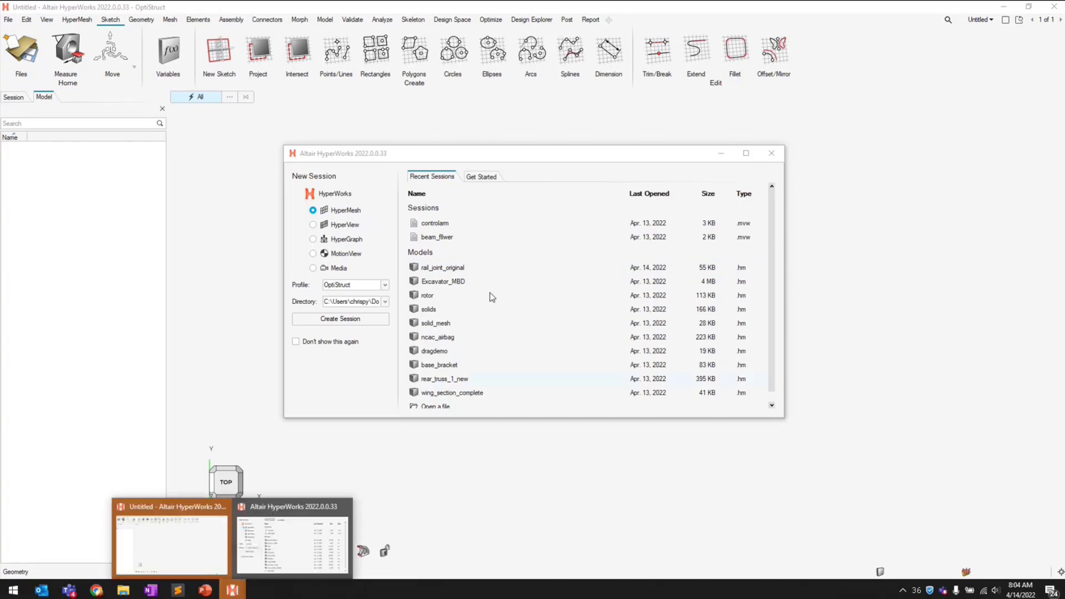
drag(533, 159, 520, 175)
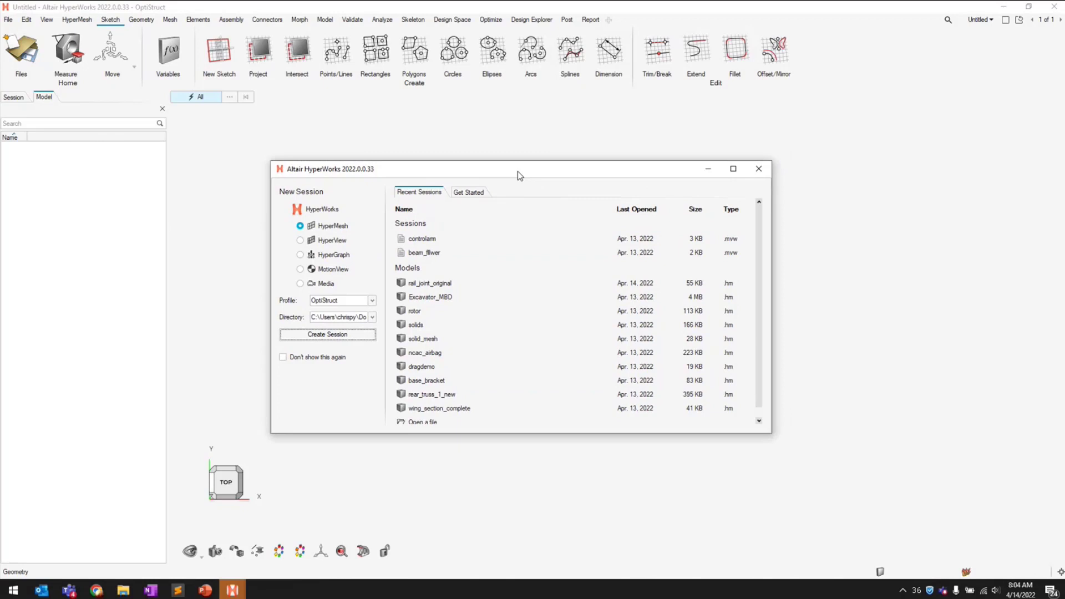
click(327, 243)
click(327, 335)
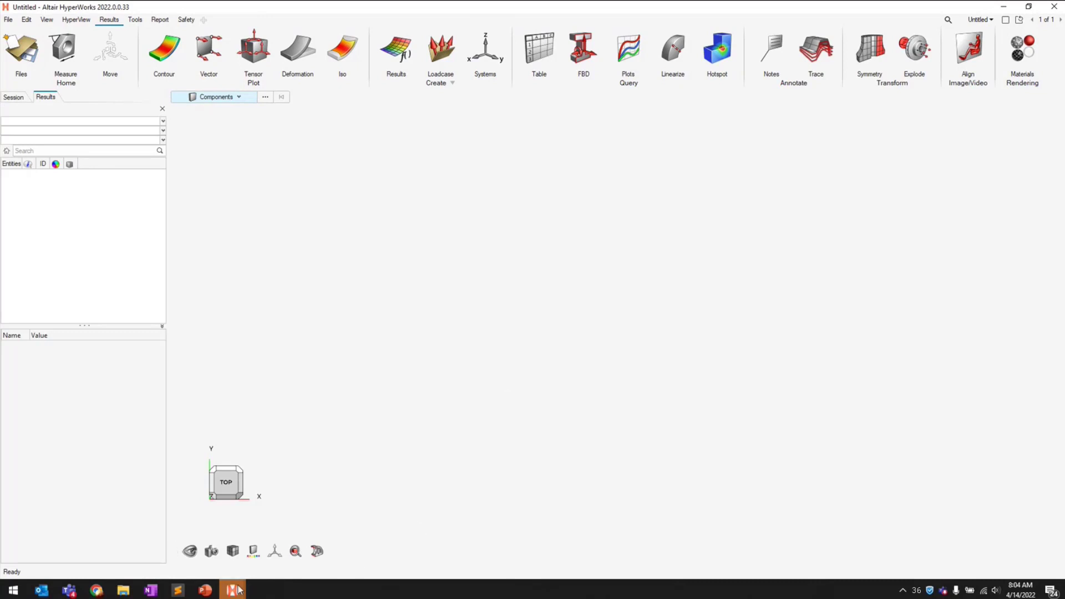
Pin HyperWorks 2022 to the taskbar and close all its windows
mouse_move(239, 591)
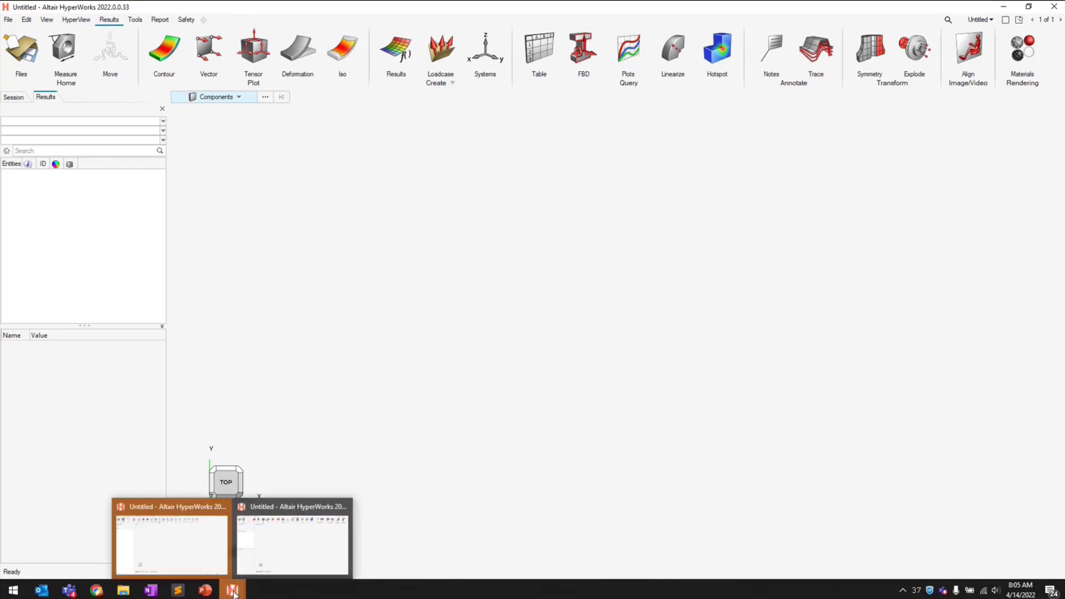
right_click(234, 591)
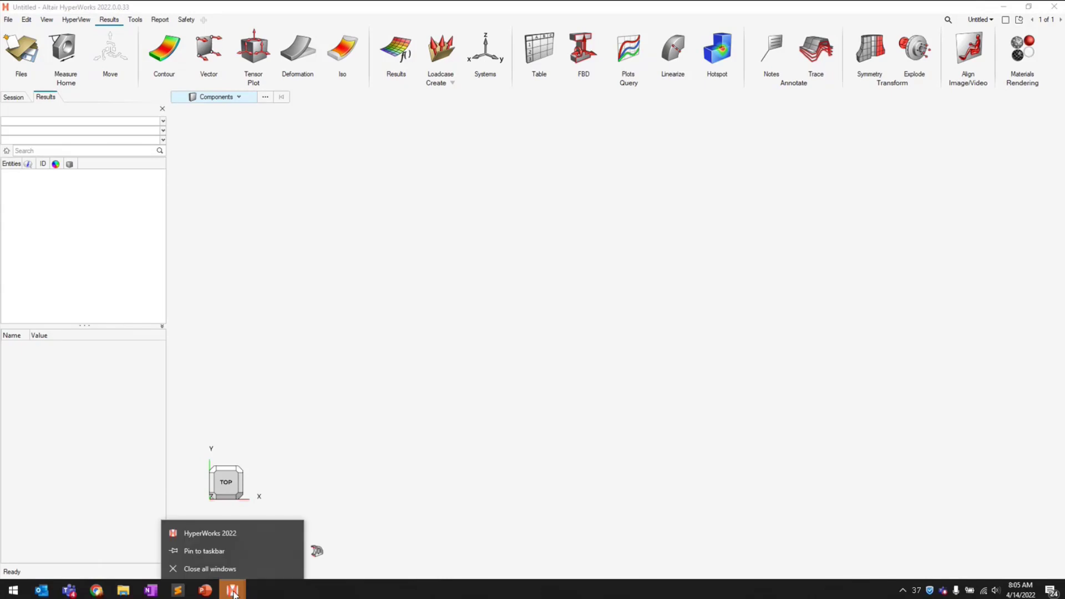
click(231, 550)
right_click(237, 588)
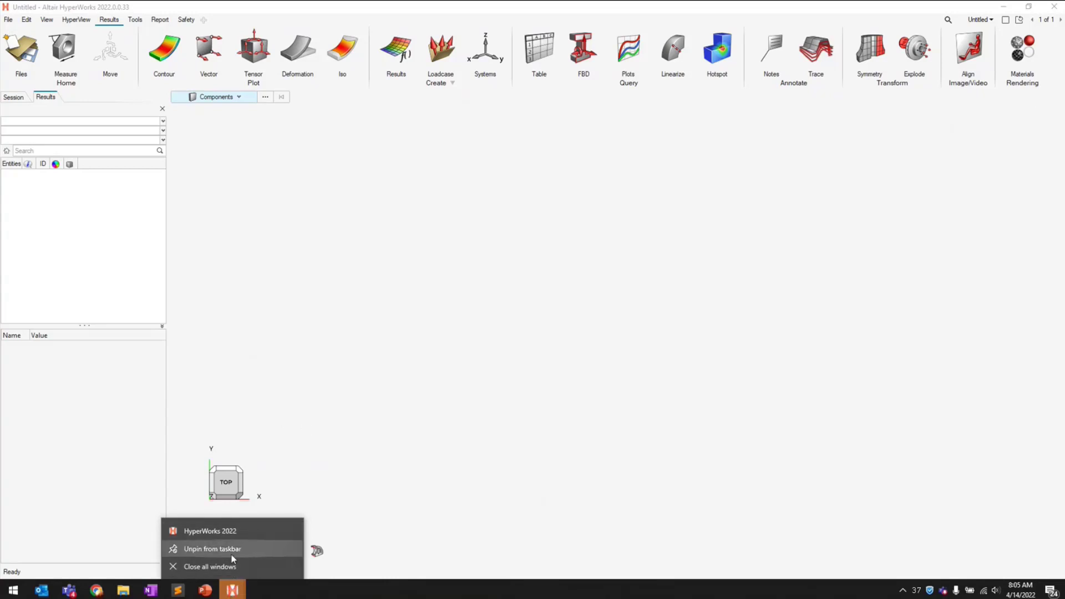
click(233, 568)
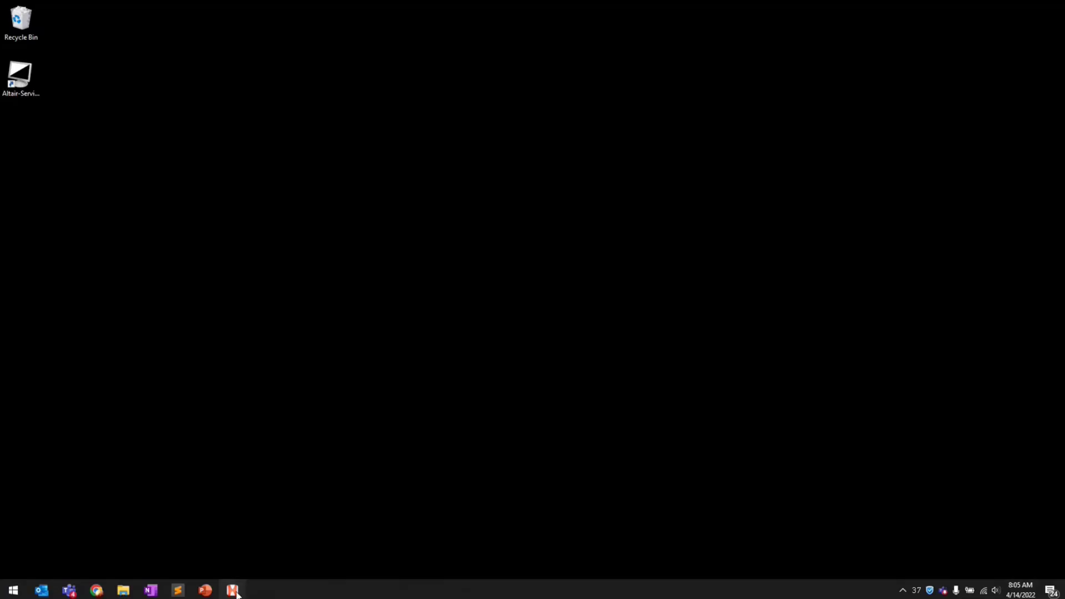
Relaunch HyperWorks, disable the launcher at startup, and create a HyperMesh OptiStruct session
click(233, 590)
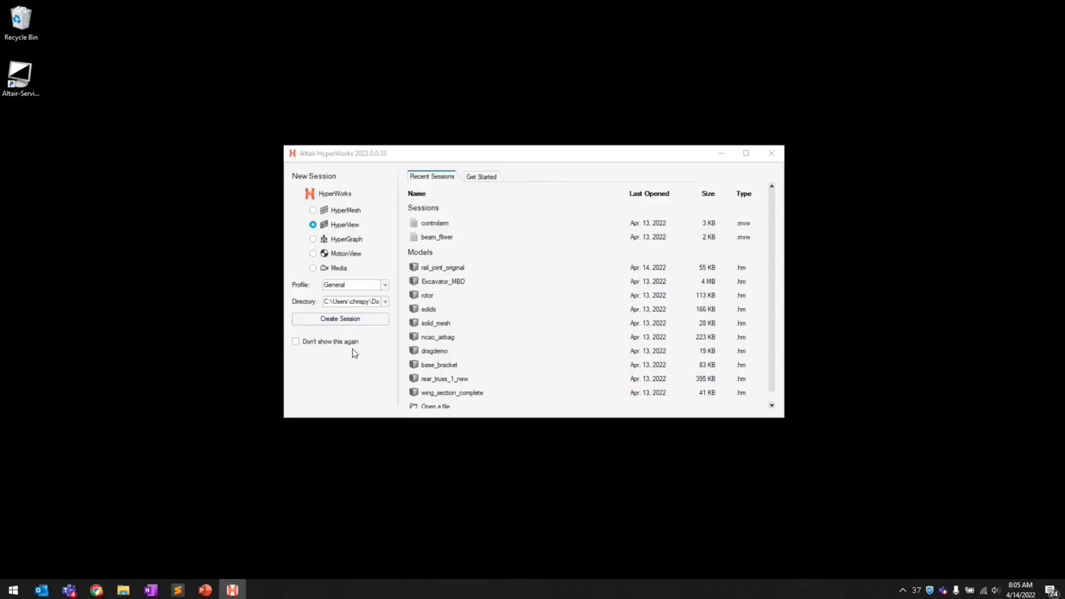
click(309, 344)
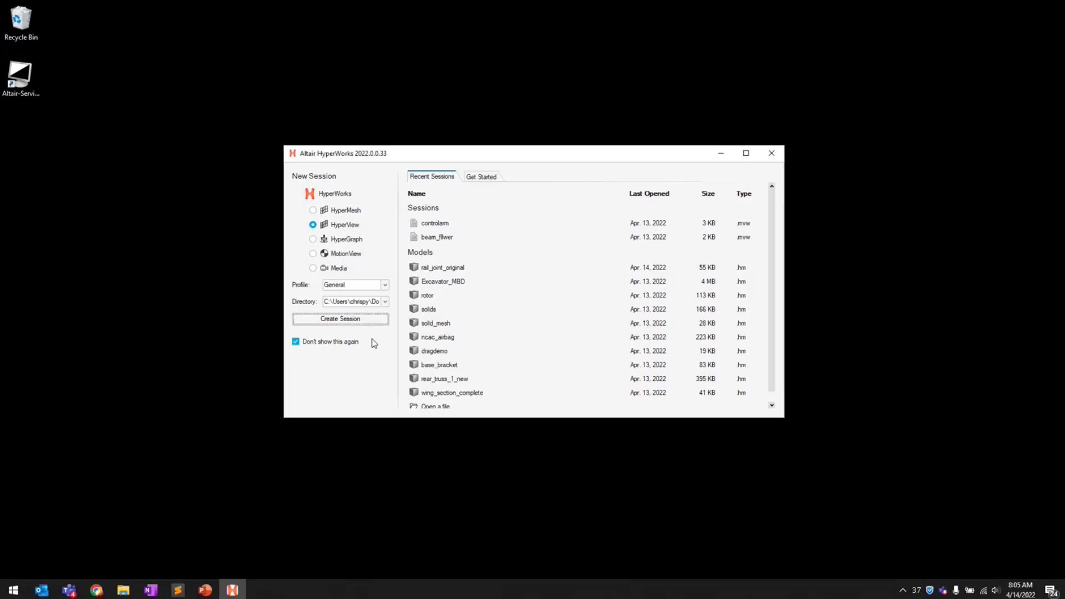
click(345, 211)
click(368, 321)
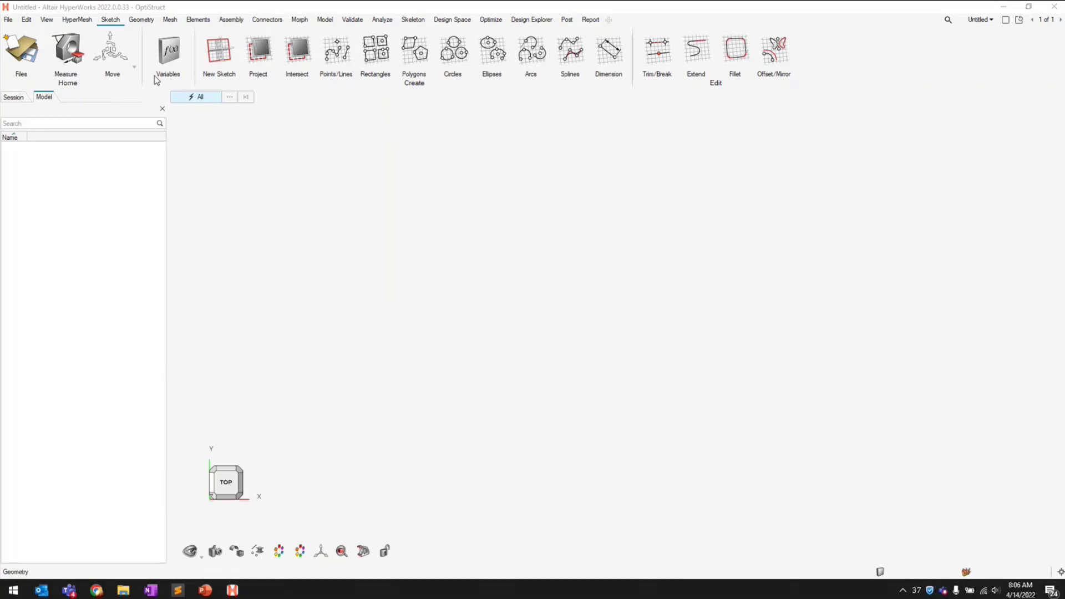
Enable 'Show HyperWorks Launcher dialog at startup' in Application preferences and confirm with OK
click(9, 20)
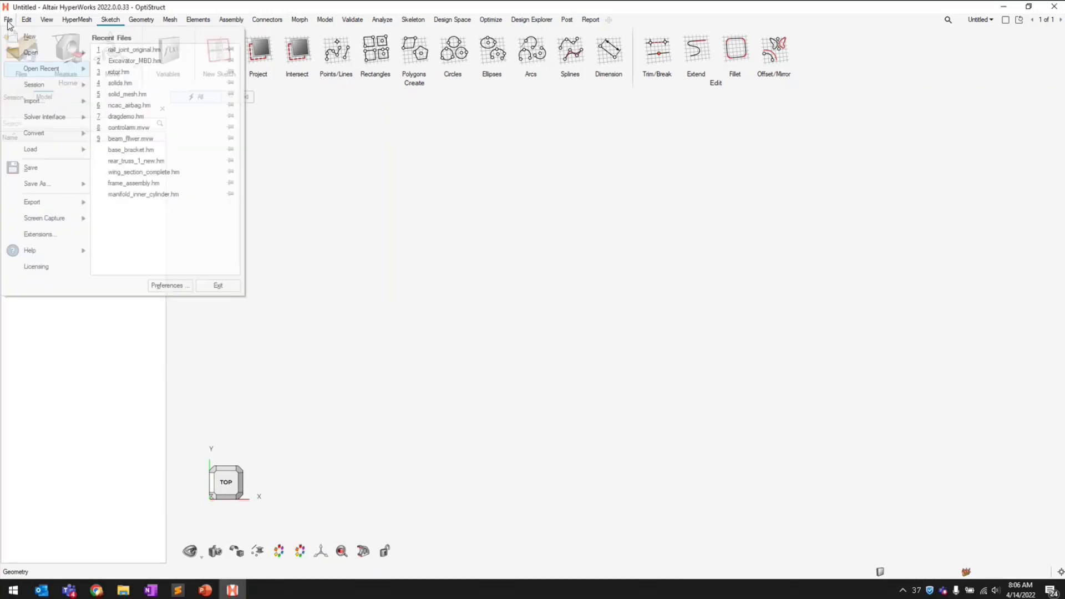
click(167, 285)
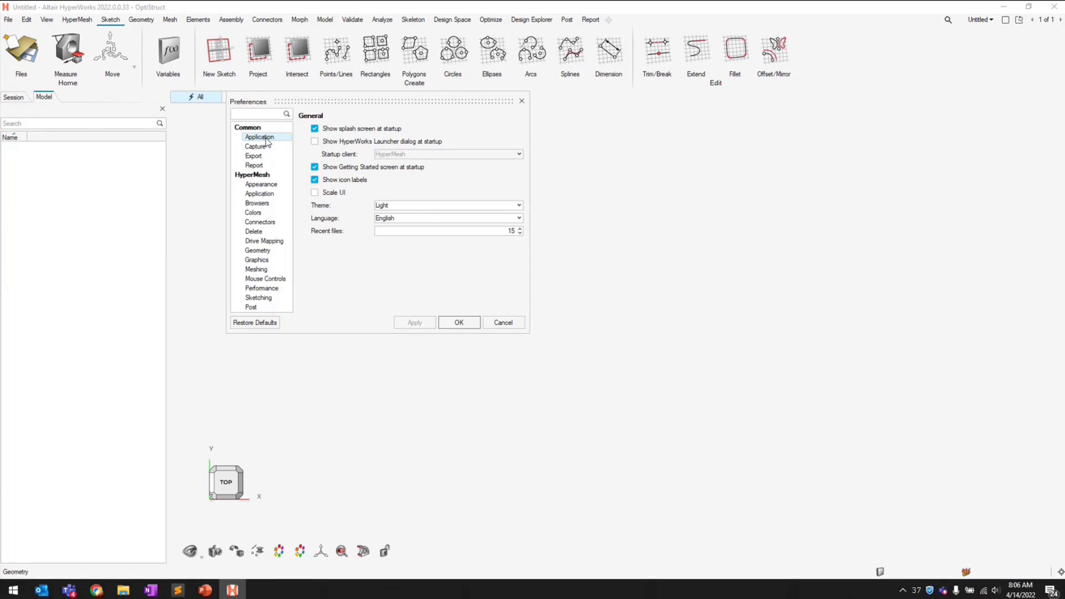
click(315, 141)
click(316, 142)
click(468, 323)
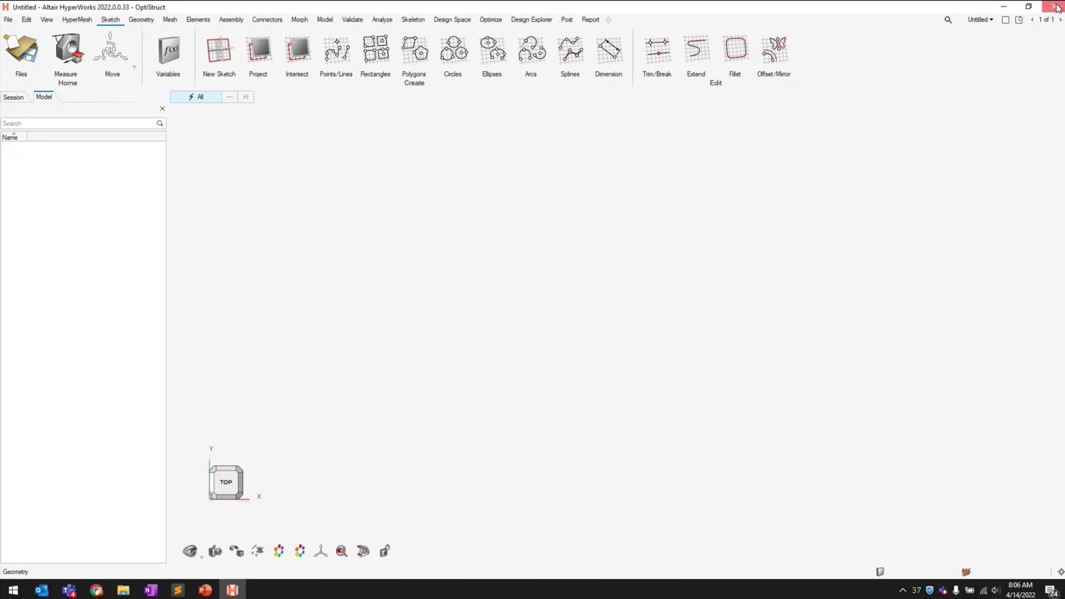
Close and relaunch HyperWorks to confirm the New Session launcher appears
key(alt+F4)
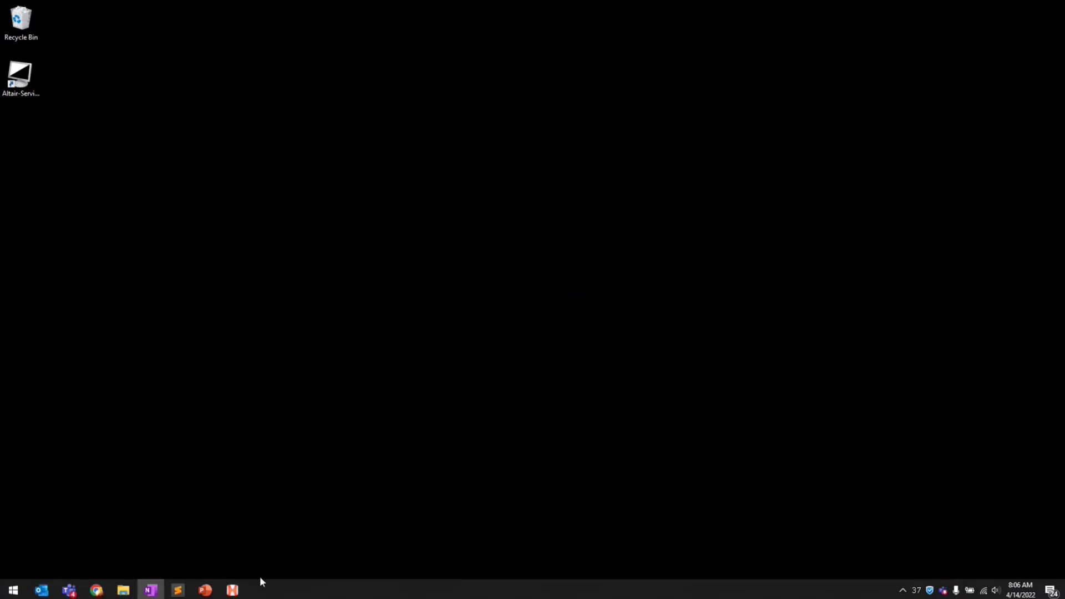
click(232, 590)
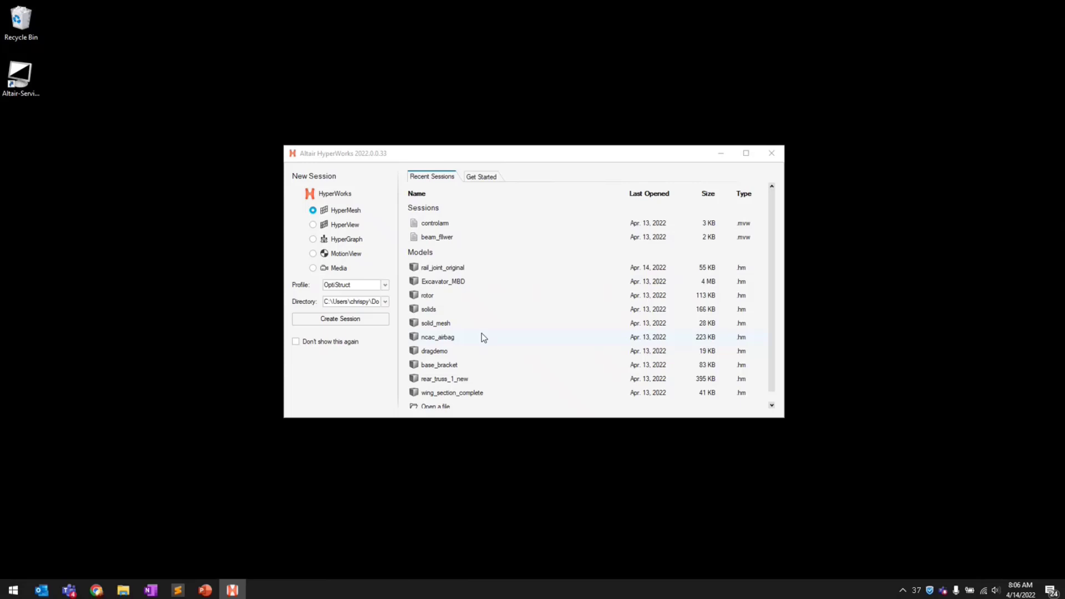
click(381, 315)
click(415, 158)
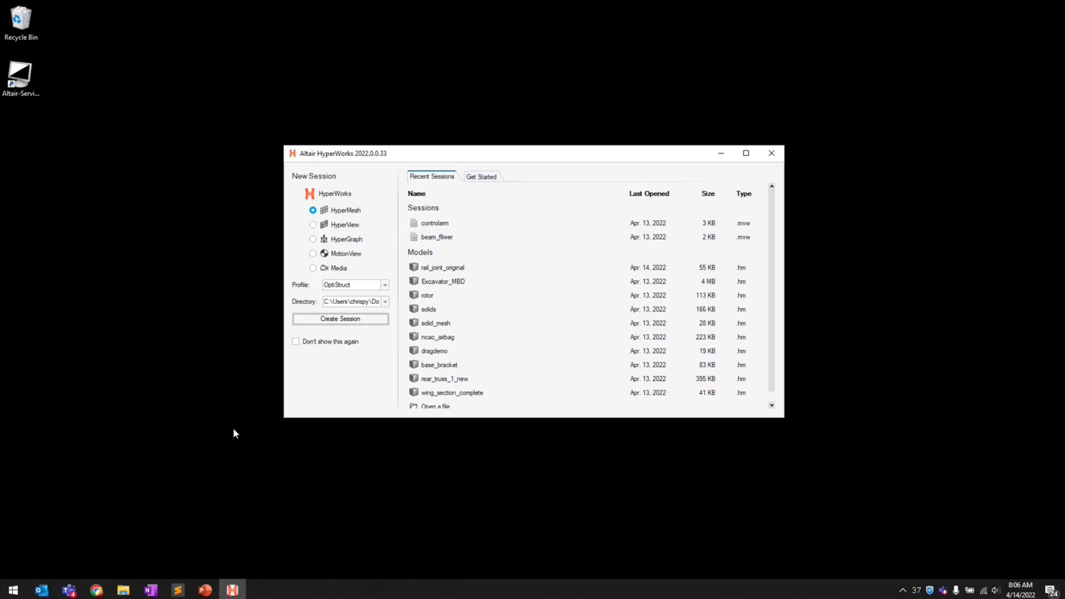
Bring up the More options for HyperWorks 2022 in the Start menu's Altair 2022.0.0.33 - ml folder
click(13, 590)
scroll(62, 490, down, 3)
scroll(68, 478, down, 6)
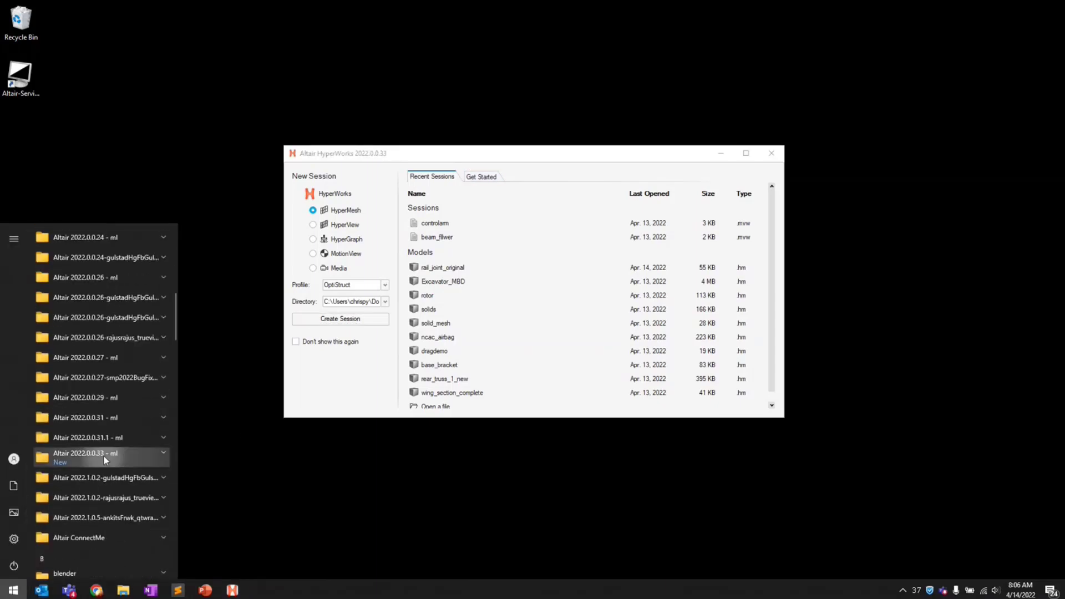
click(105, 456)
scroll(103, 455, down, 8)
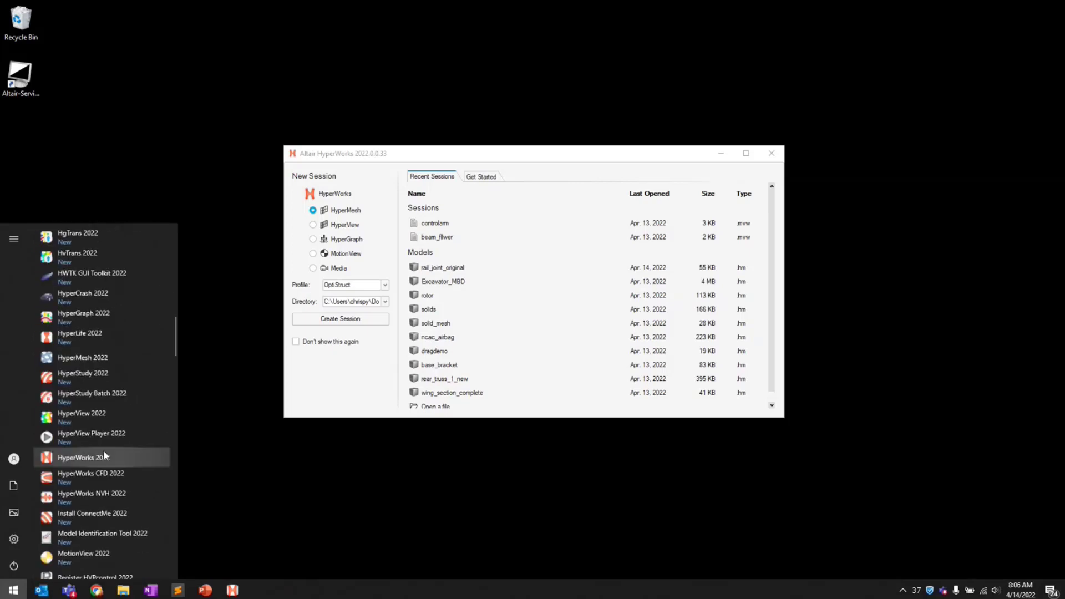
right_click(98, 457)
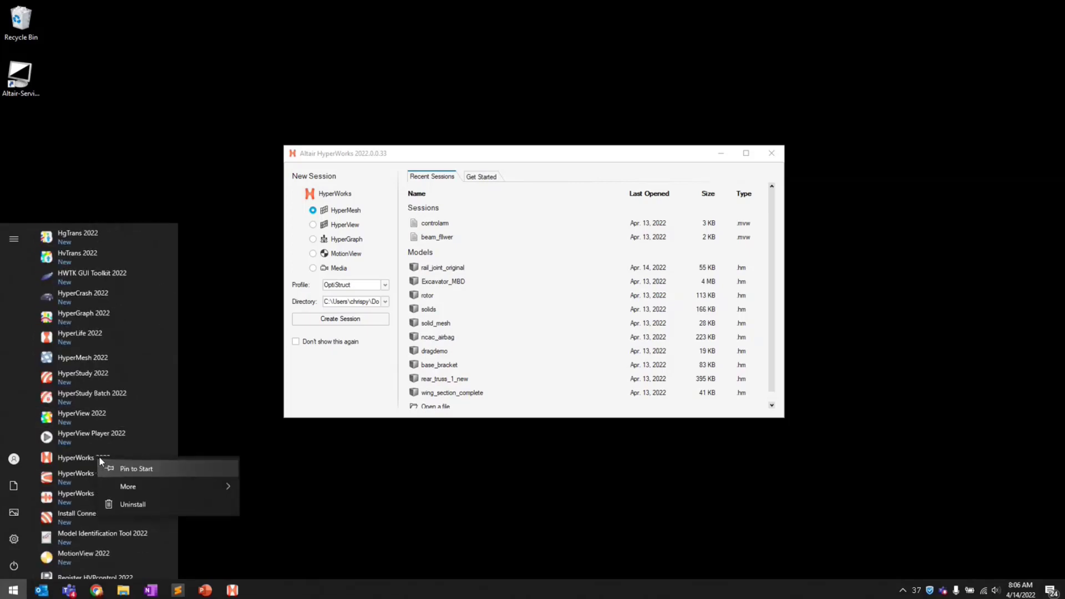
mouse_move(162, 483)
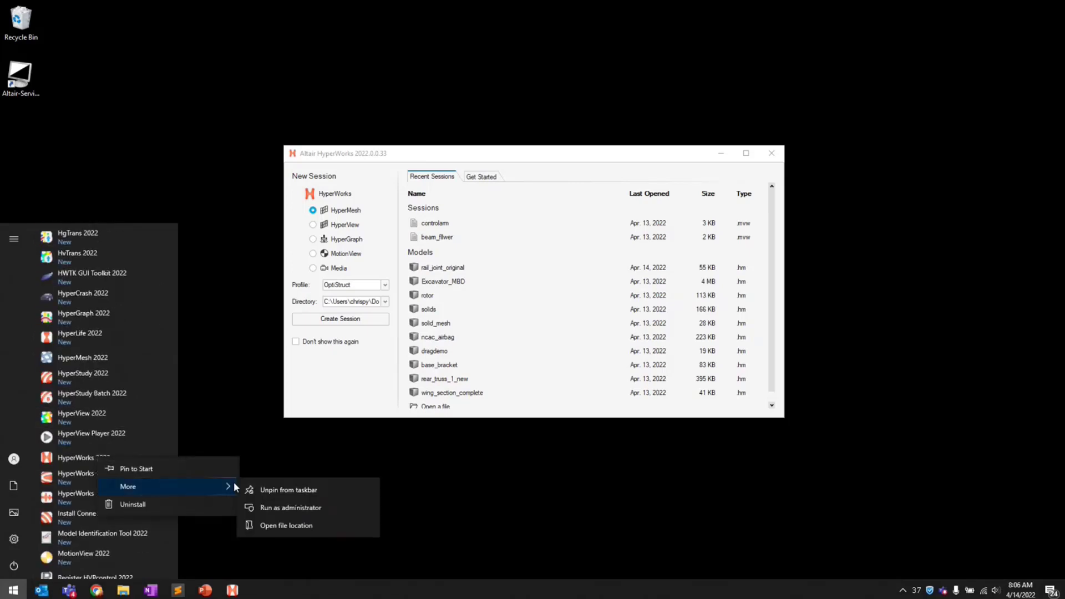
click(298, 526)
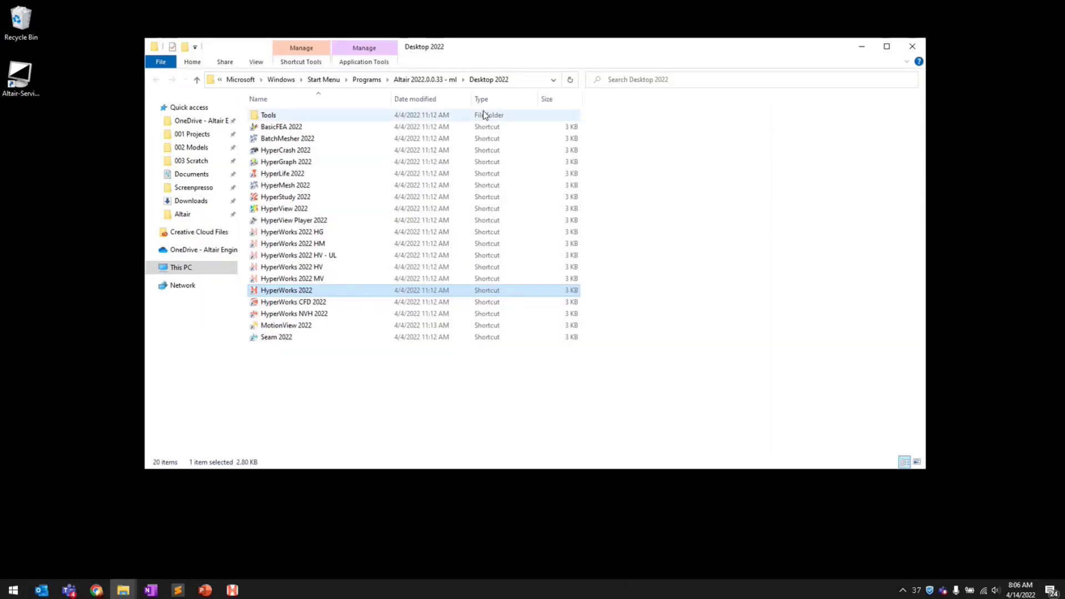
drag(488, 45, 494, 70)
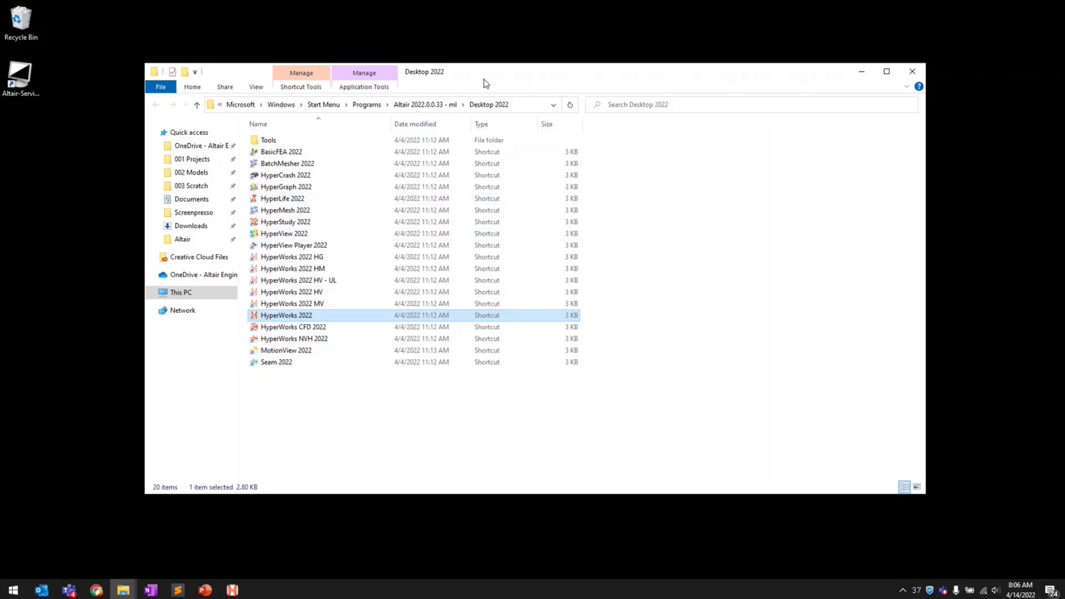
click(256, 86)
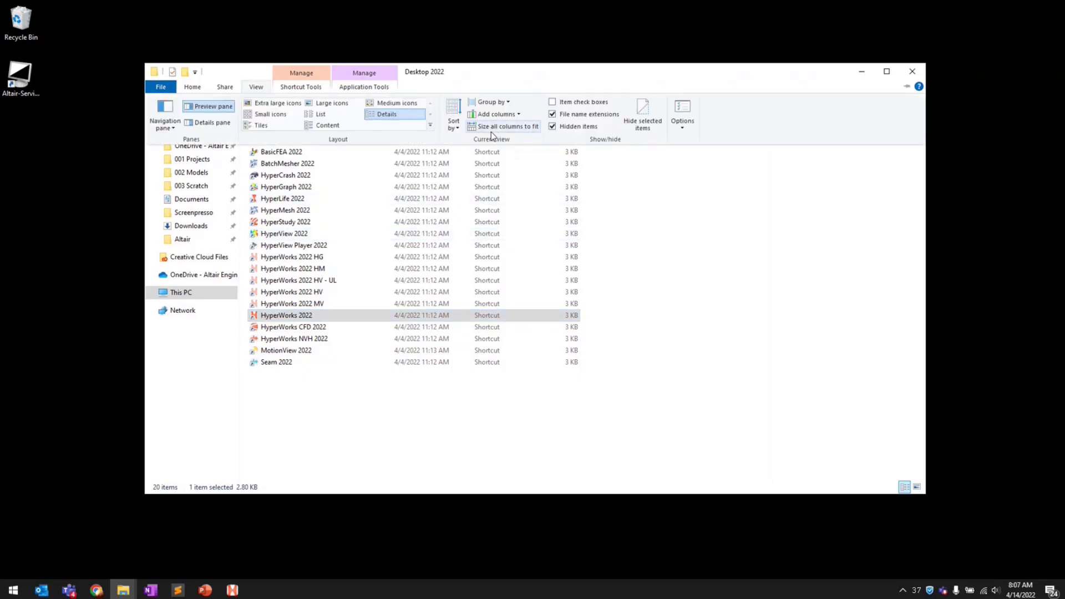
click(552, 127)
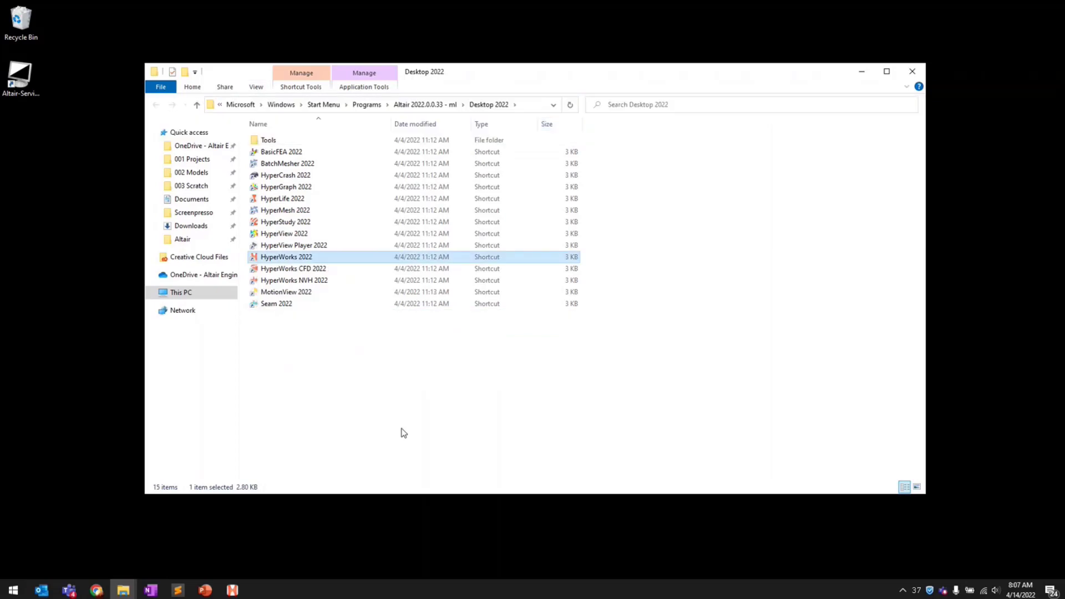
click(387, 405)
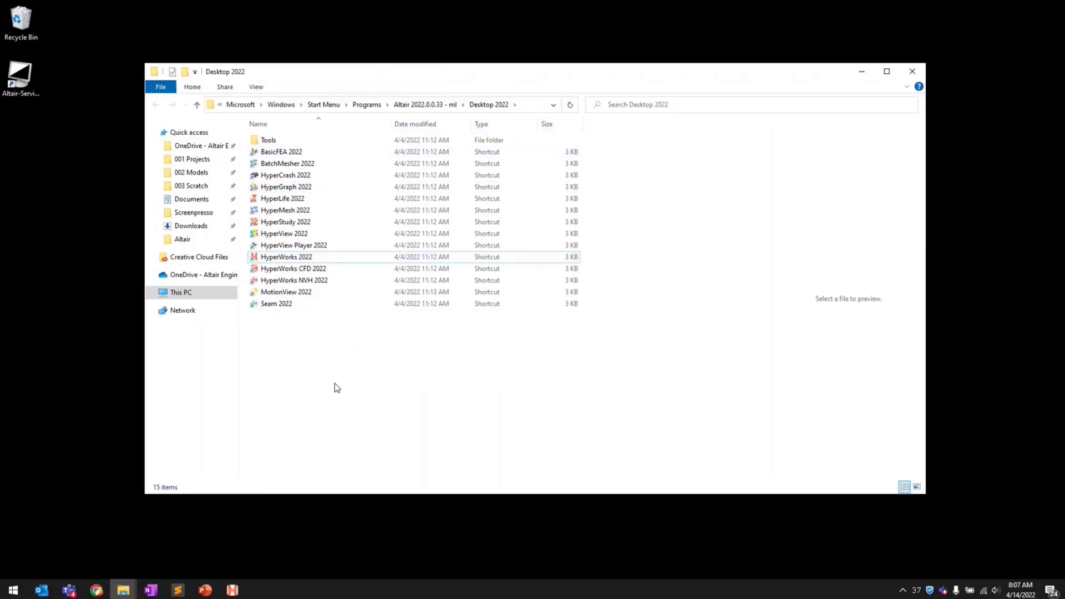
click(256, 87)
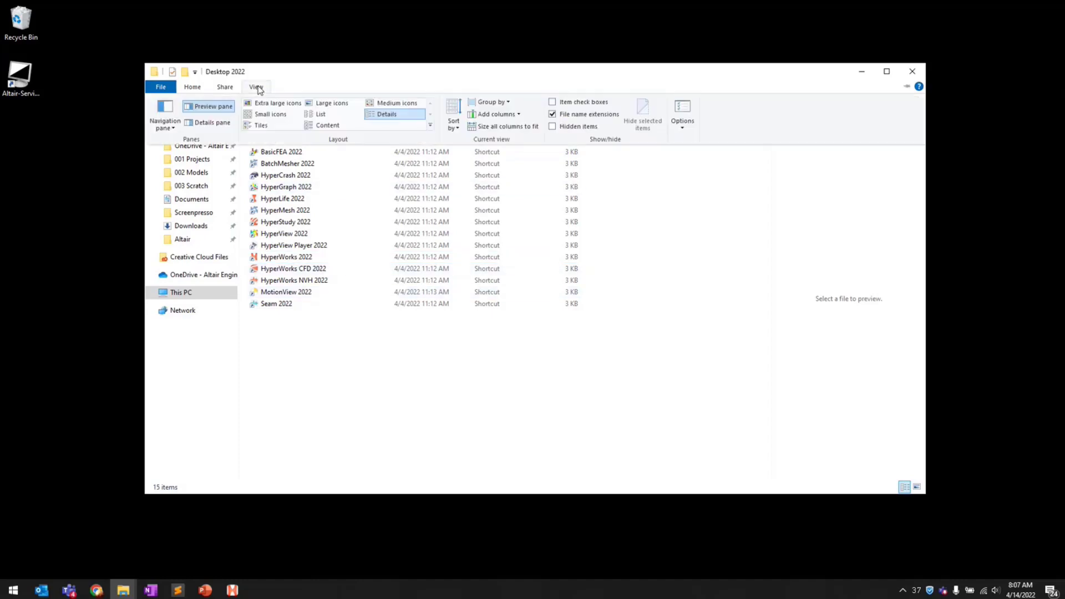
click(553, 127)
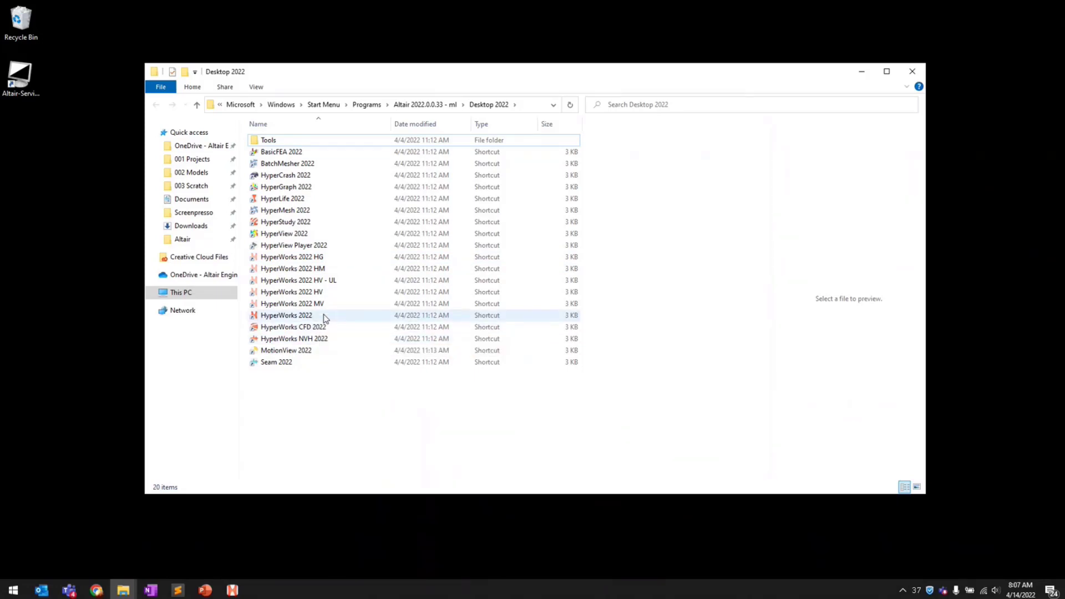
Clear the Hidden attribute in the HyperWorks 2022 MV shortcut's Properties and approve the admin prompt
click(309, 307)
right_click(309, 305)
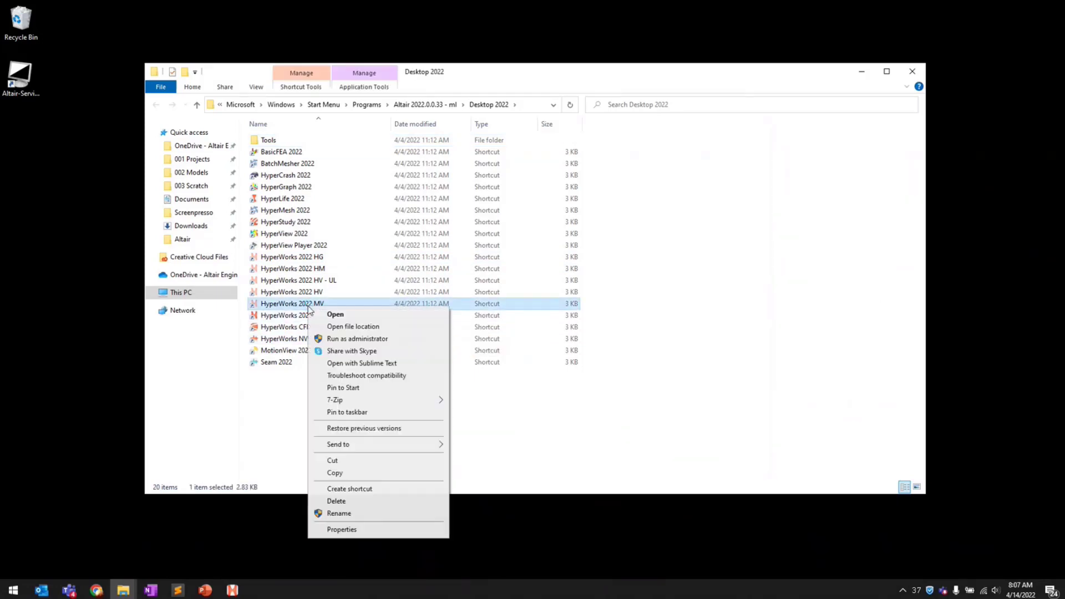
click(349, 529)
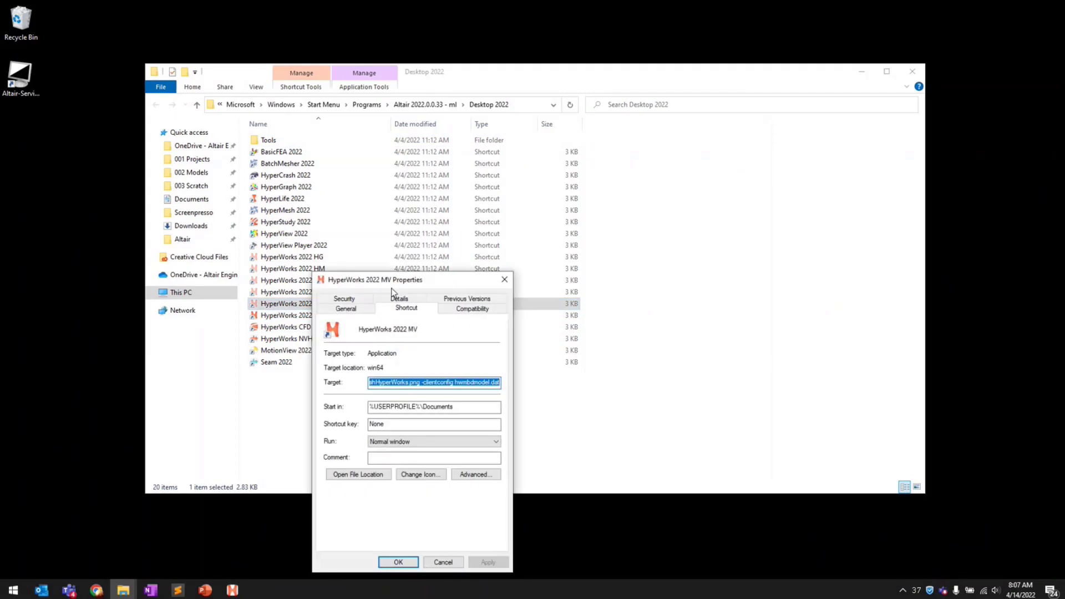
drag(402, 283, 473, 158)
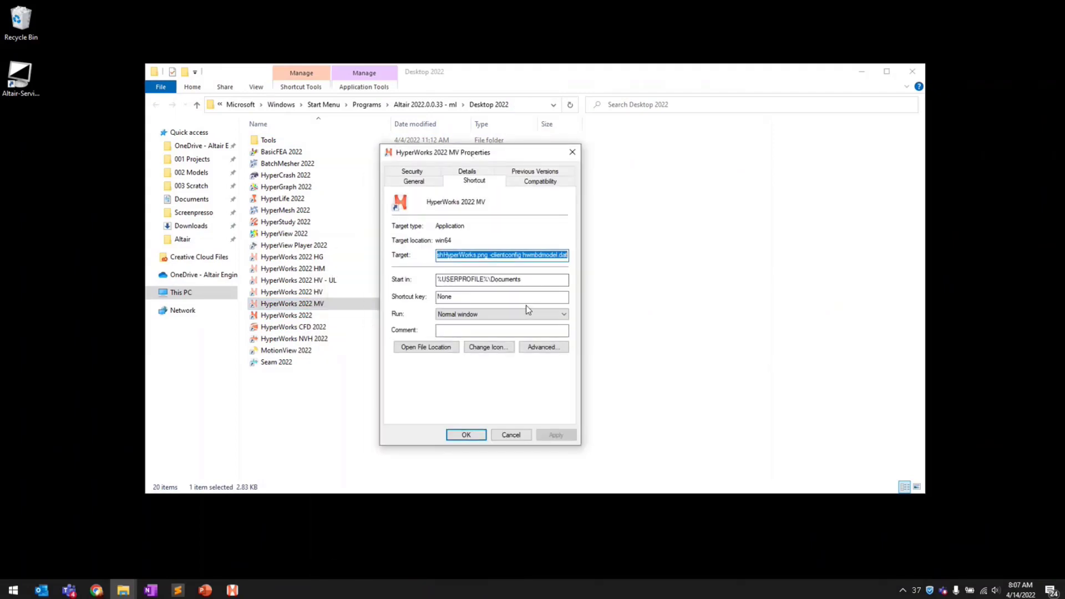
click(411, 183)
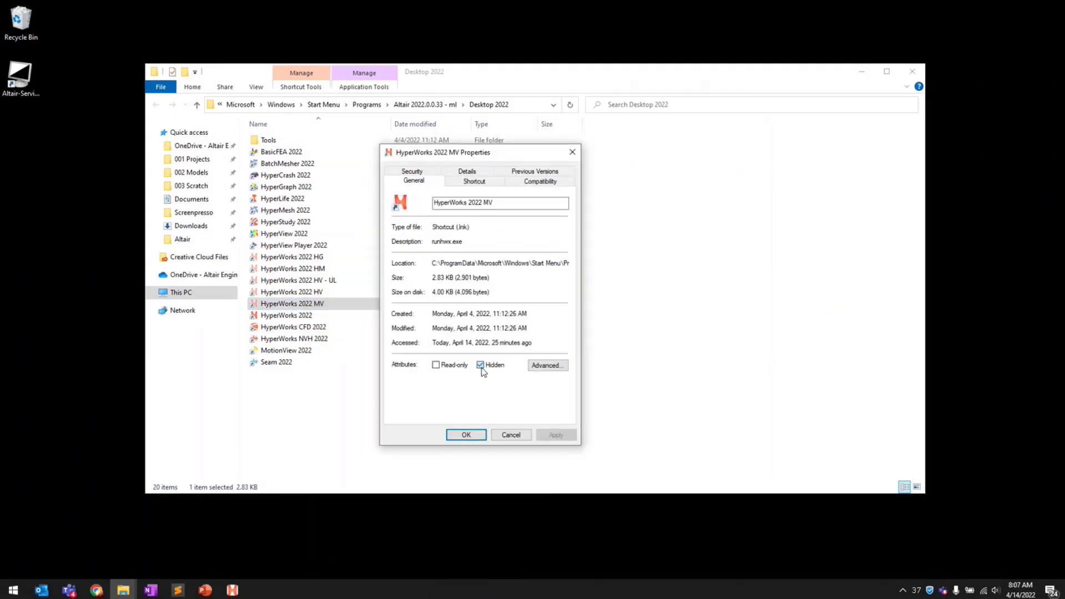
click(466, 435)
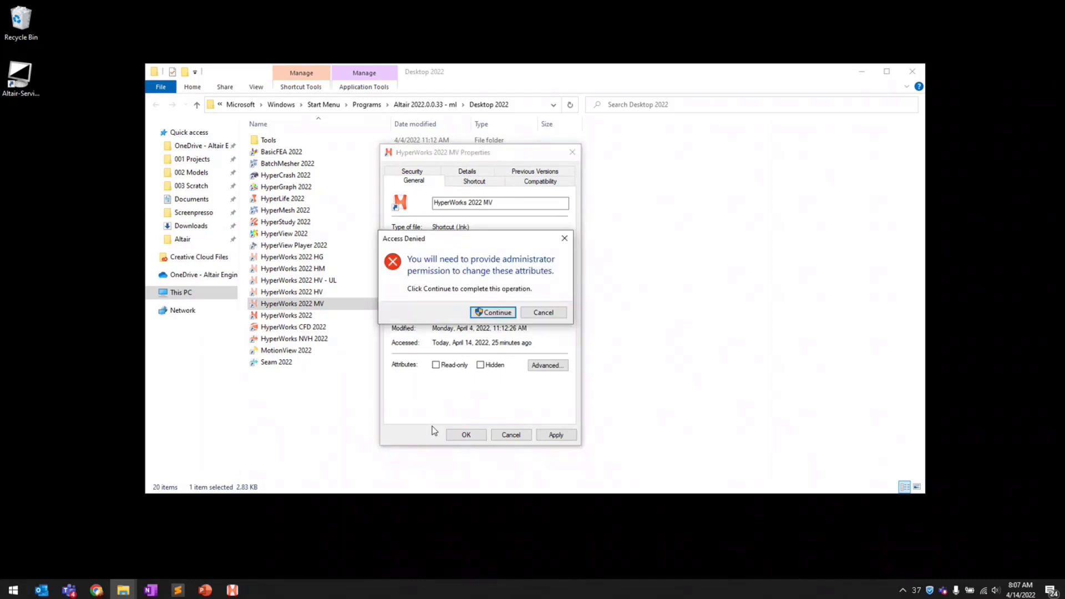
click(491, 312)
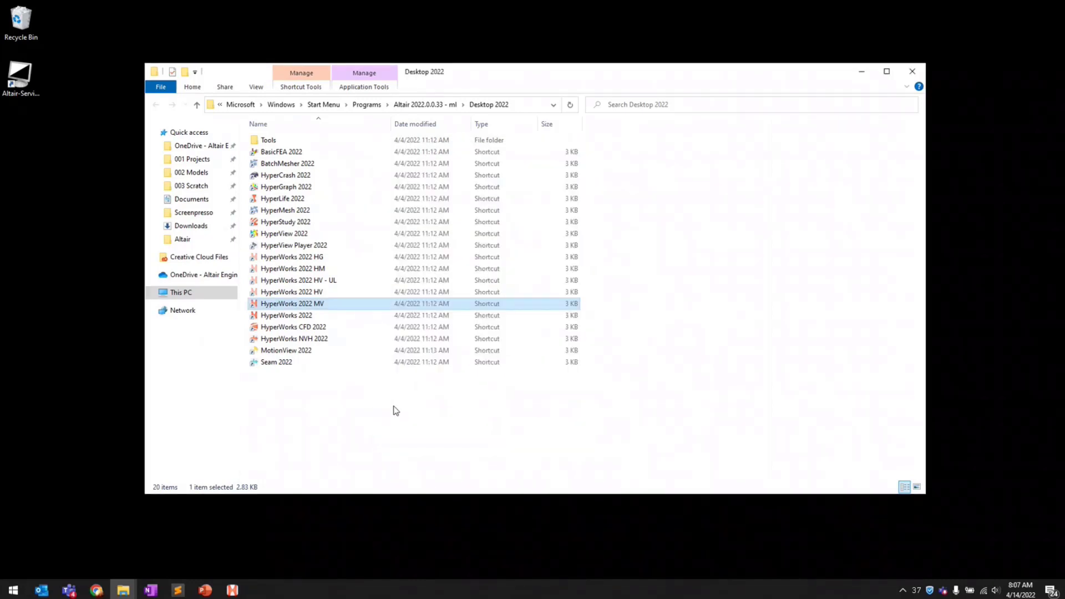
Confirm HyperWorks 2022 MV is listed under Altair 2022.0.0.33 - ml in the Start menu
click(13, 591)
scroll(50, 485, down, 10)
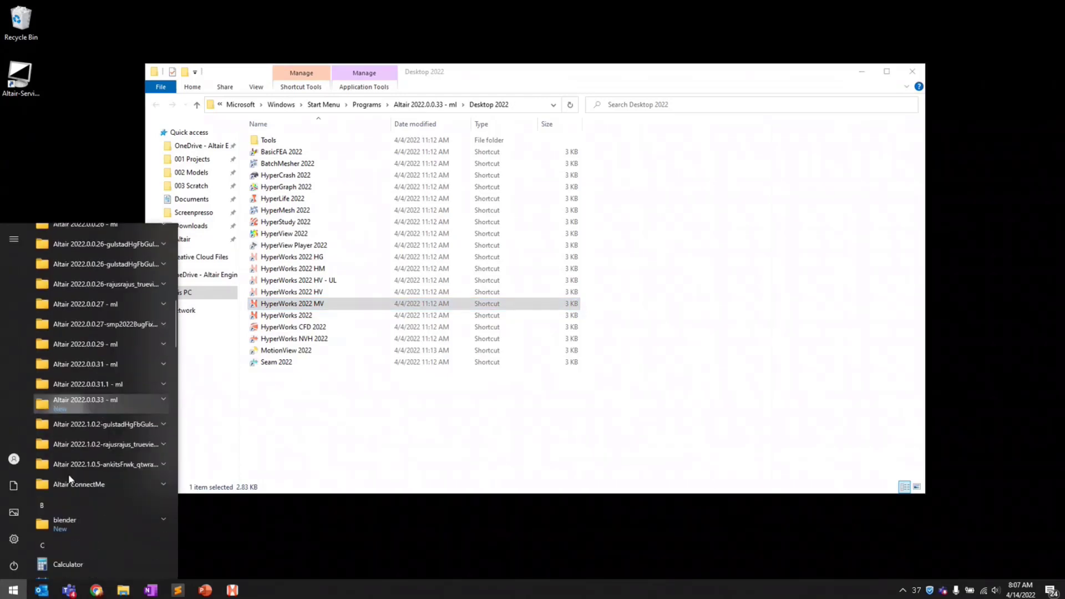
click(116, 402)
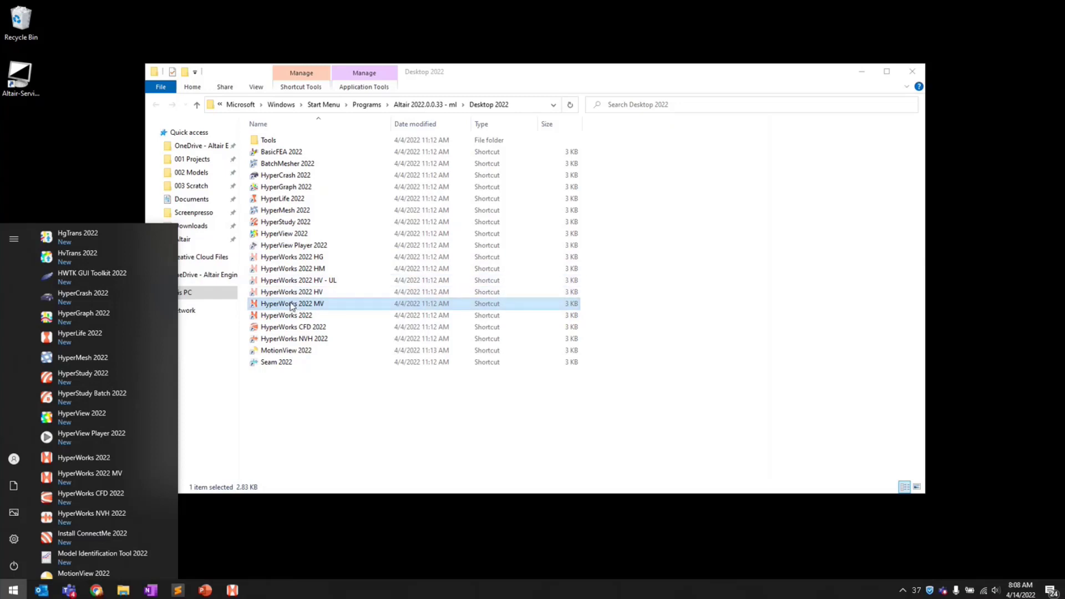
click(343, 451)
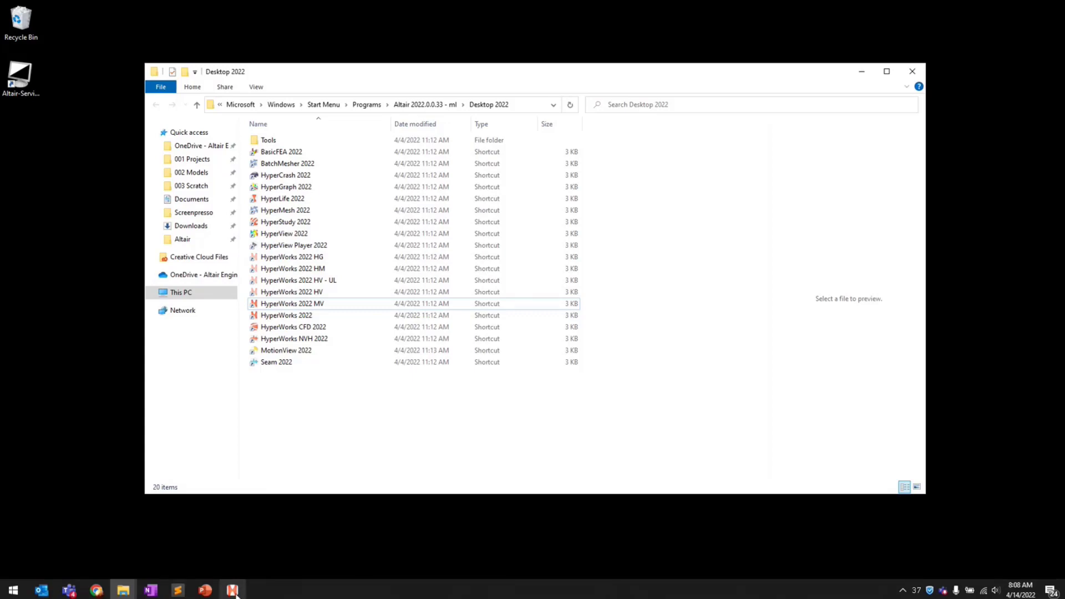
mouse_move(233, 592)
click(121, 596)
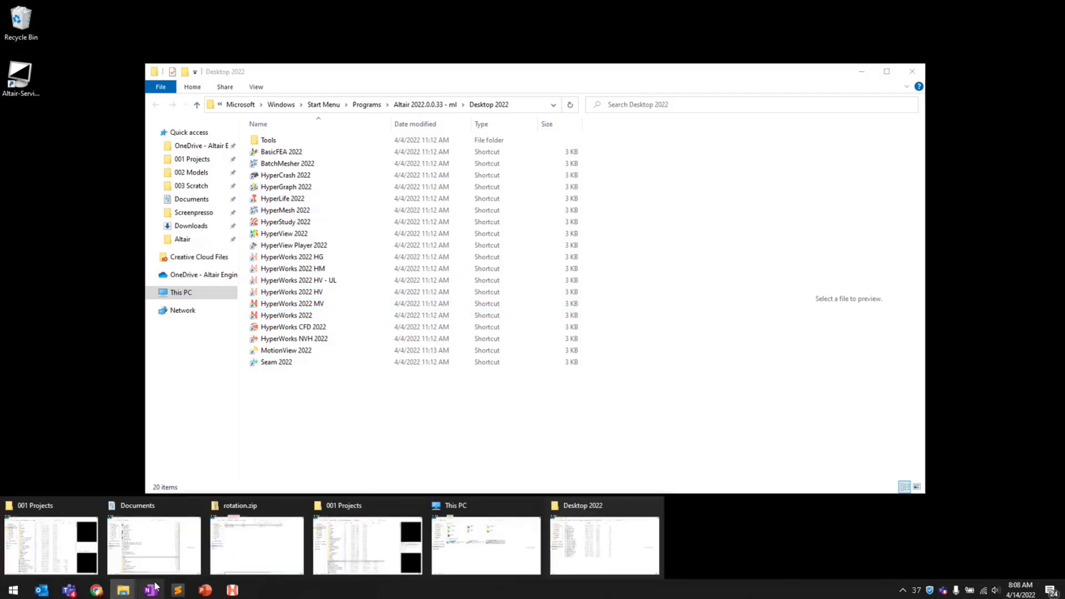
click(158, 545)
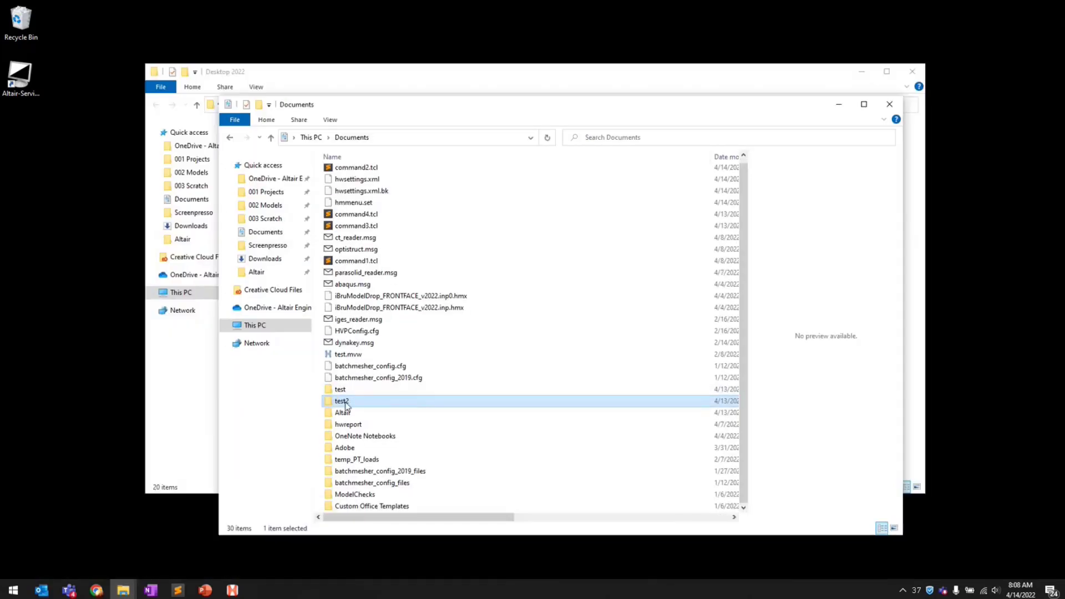
double_click(345, 405)
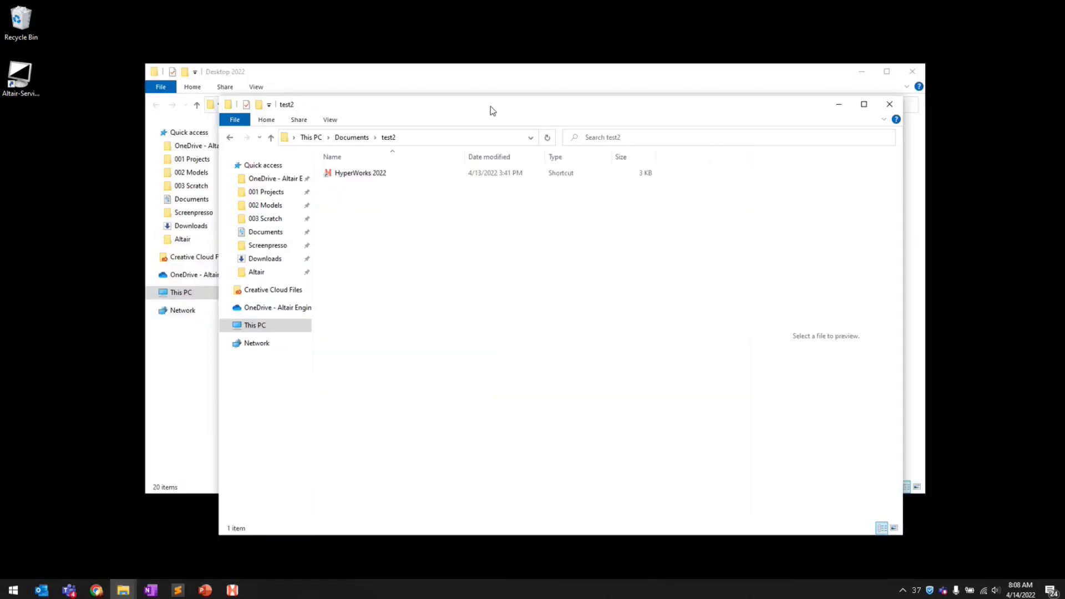
drag(492, 107, 641, 87)
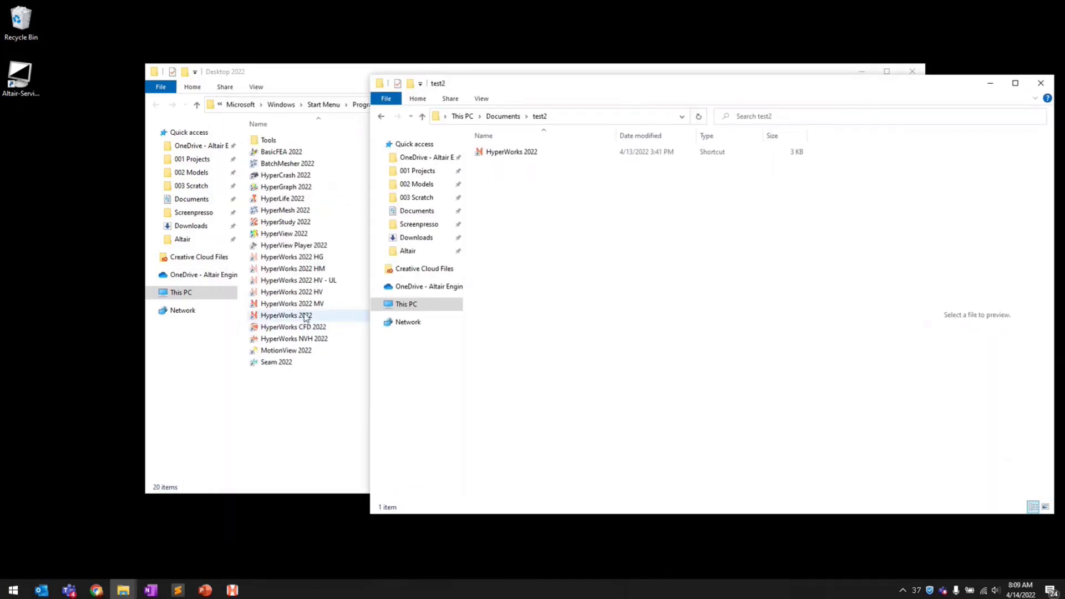
click(520, 154)
right_click(521, 157)
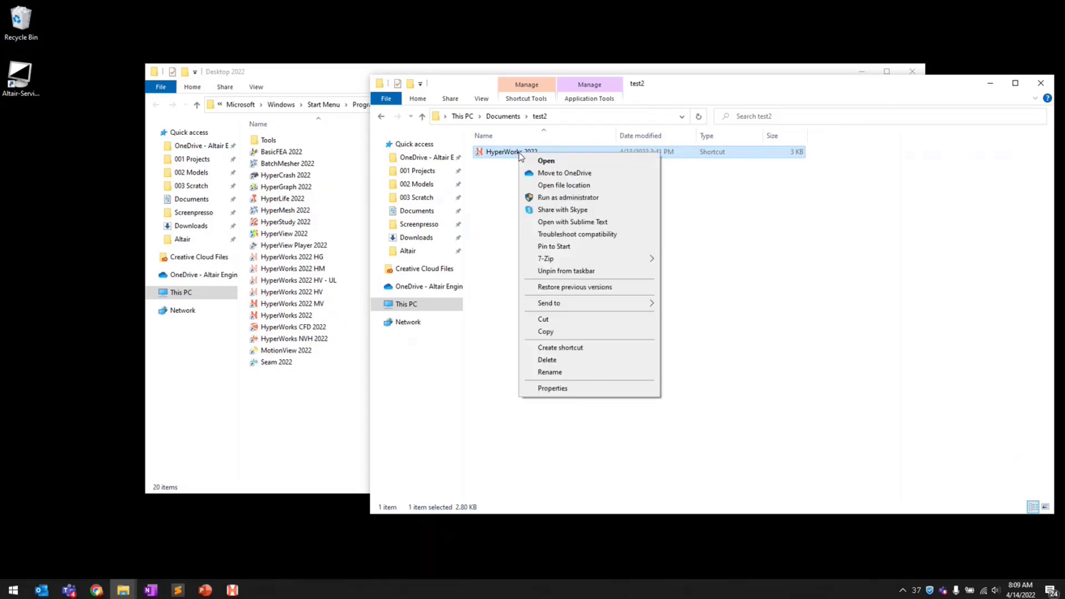
click(534, 281)
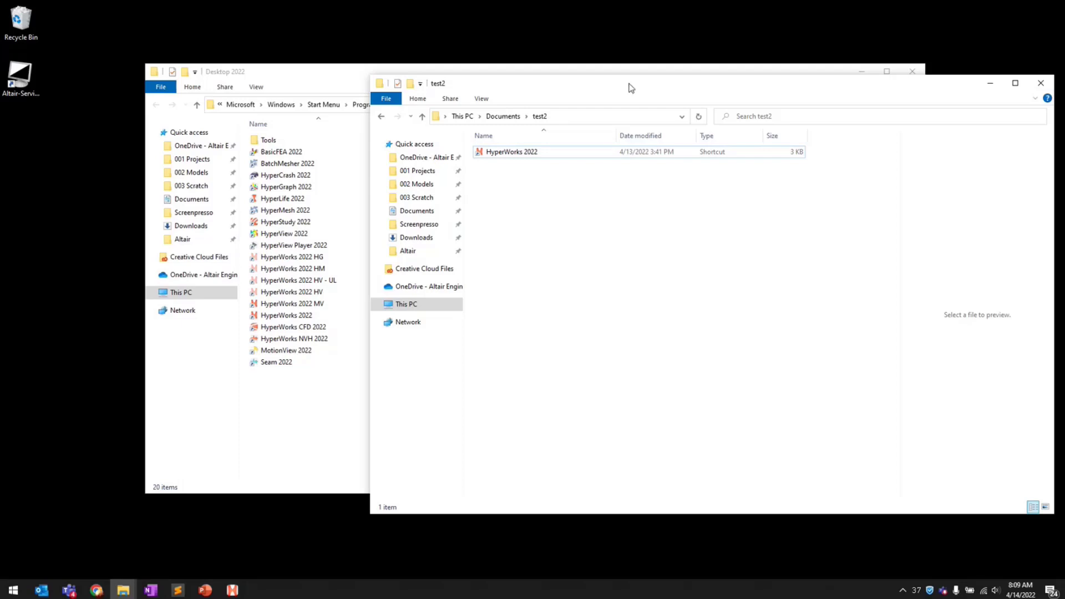
drag(632, 88, 607, 90)
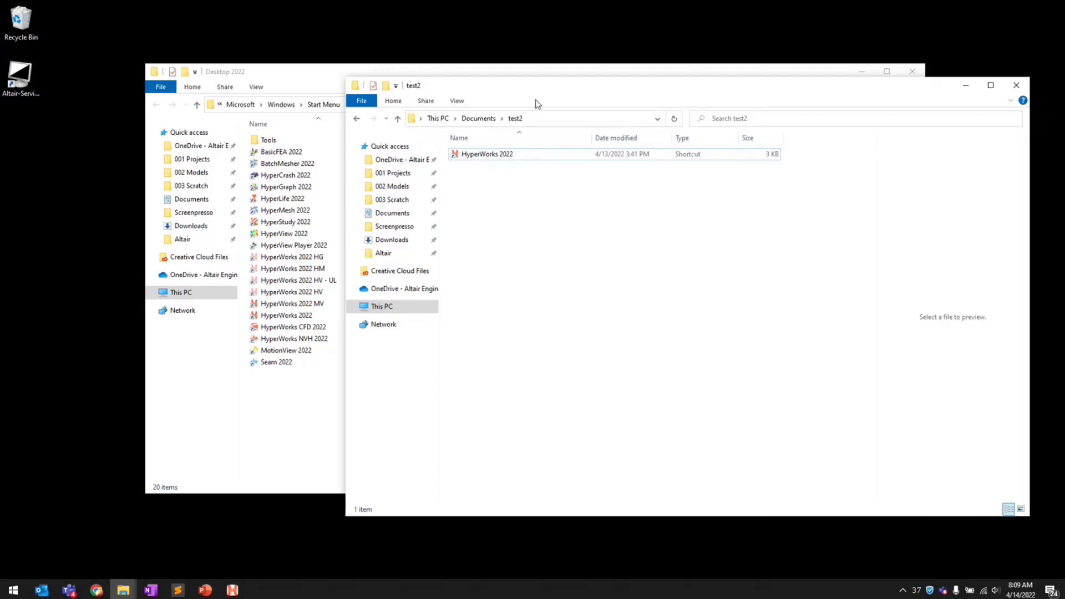
right_click(507, 158)
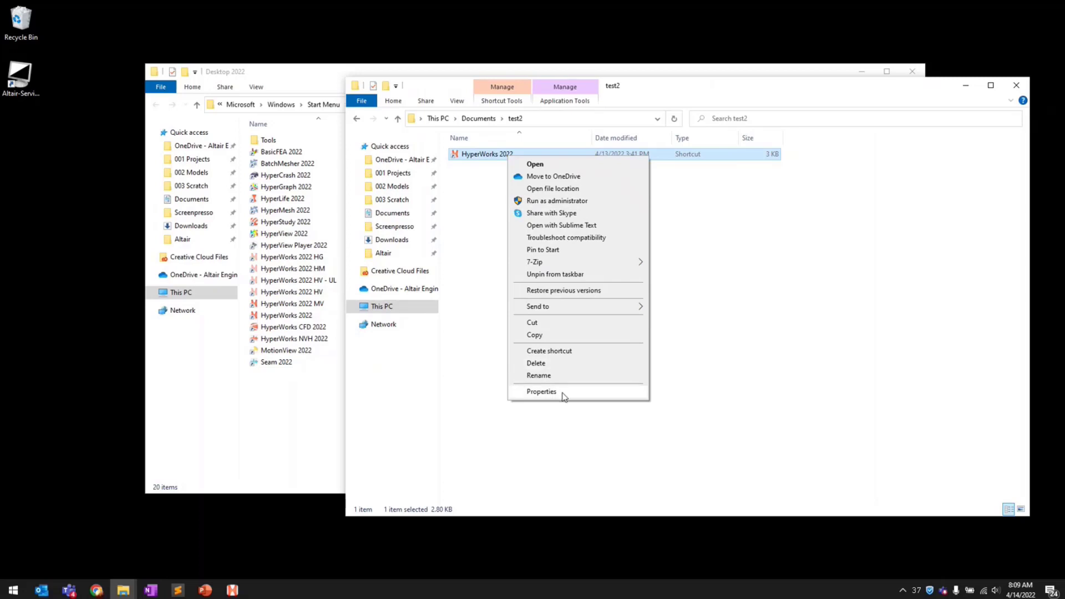
click(541, 392)
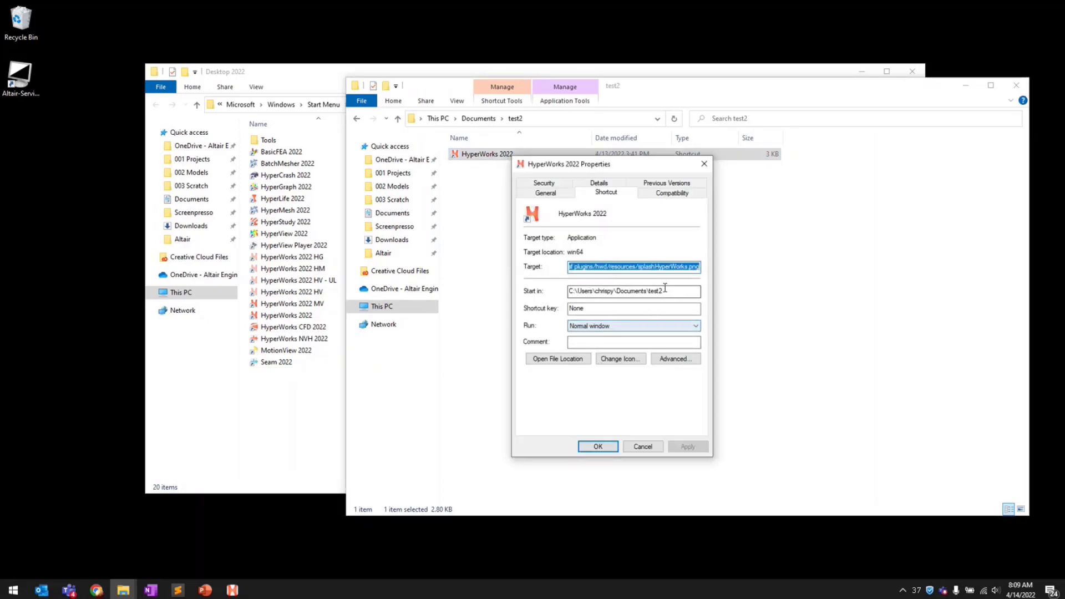
click(656, 450)
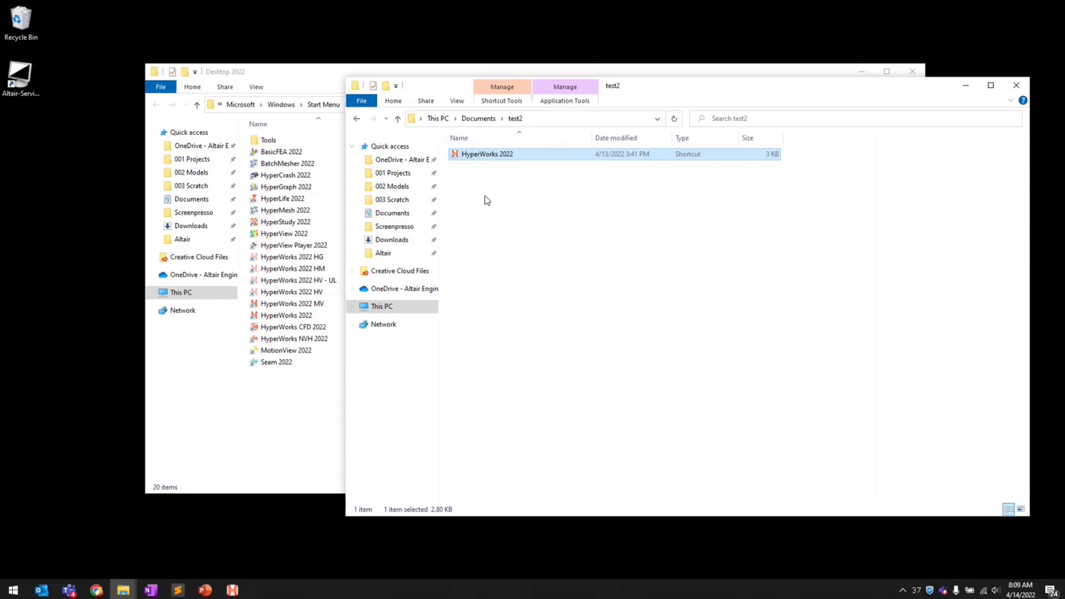
Launch HyperWorks 2022 from the shortcut, keeping the current working directory
double_click(501, 158)
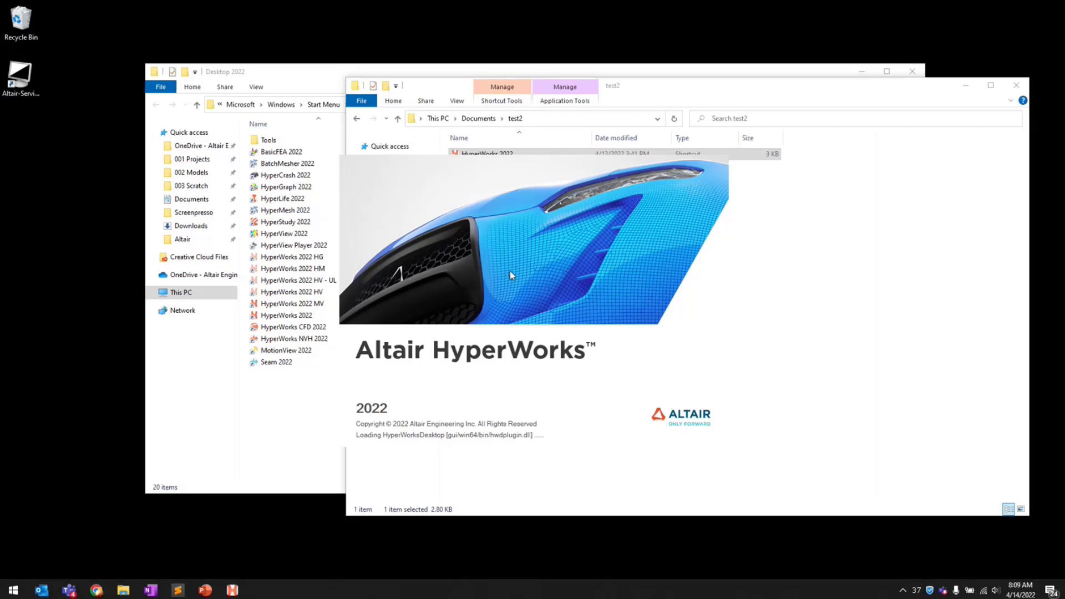
click(385, 302)
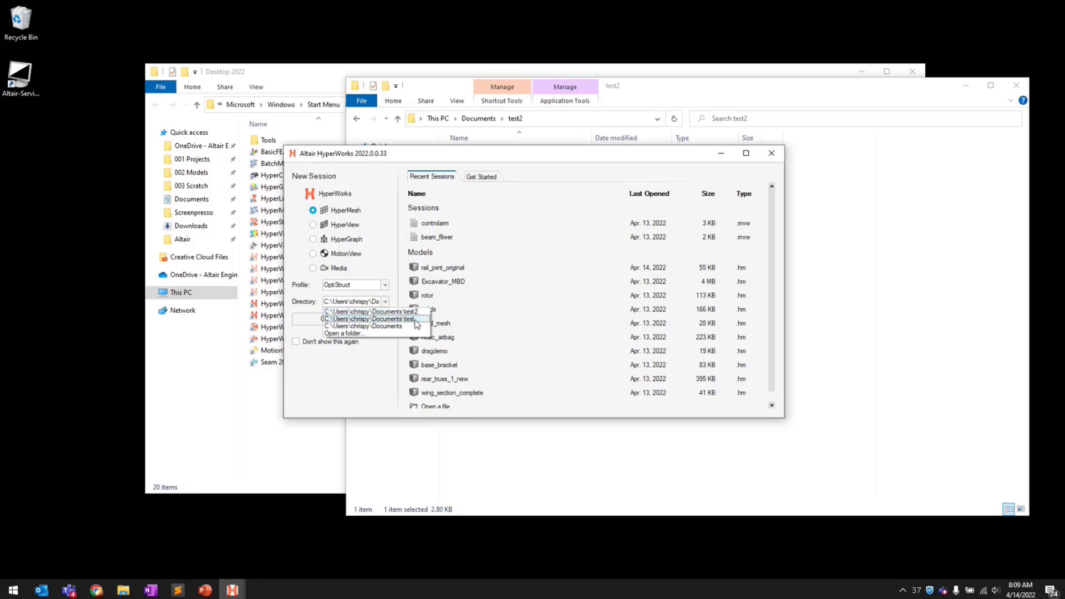
click(383, 379)
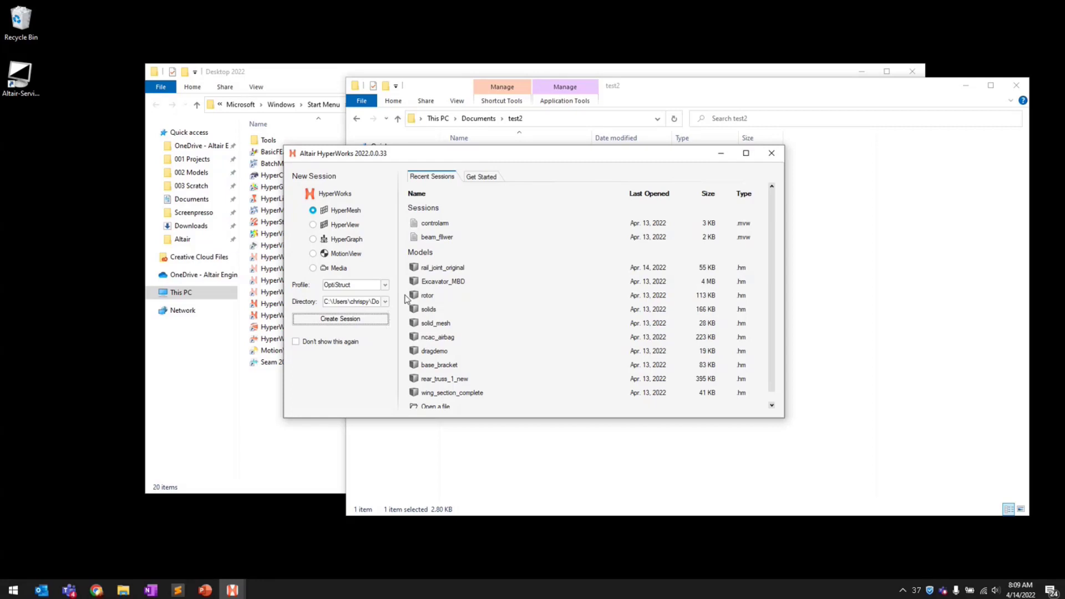
Reposition the session start window and open the rail_joint_original model in a new session
drag(522, 160, 528, 194)
click(533, 186)
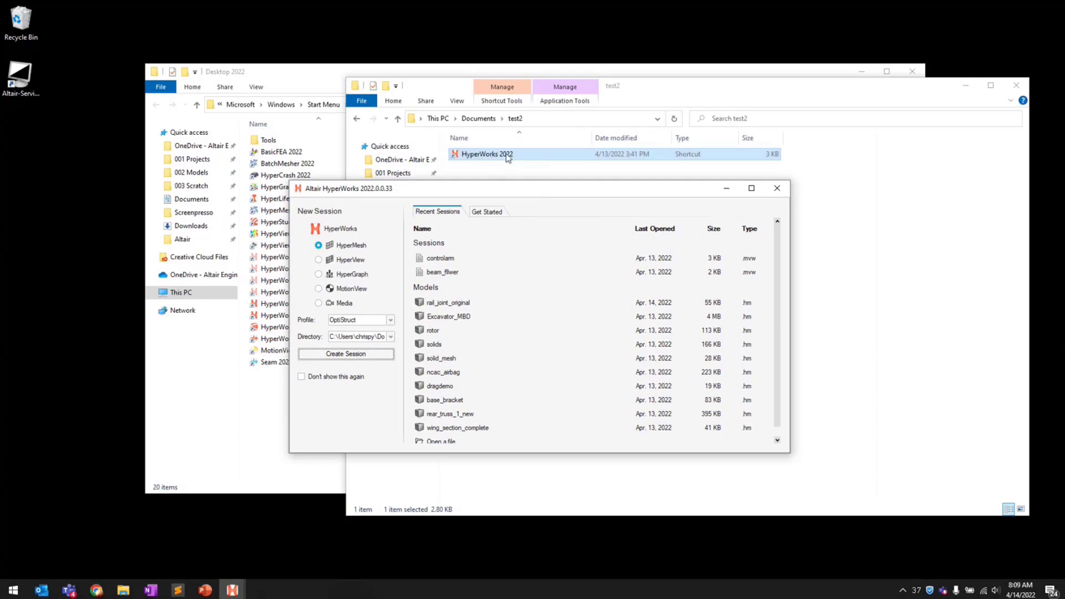
click(496, 158)
drag(597, 191, 618, 154)
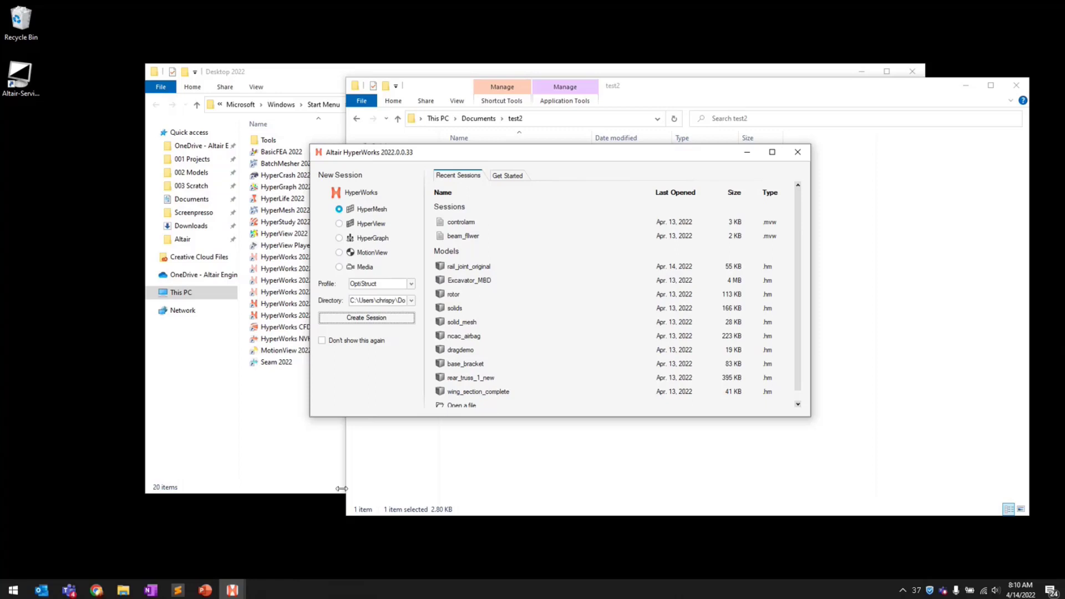
click(483, 267)
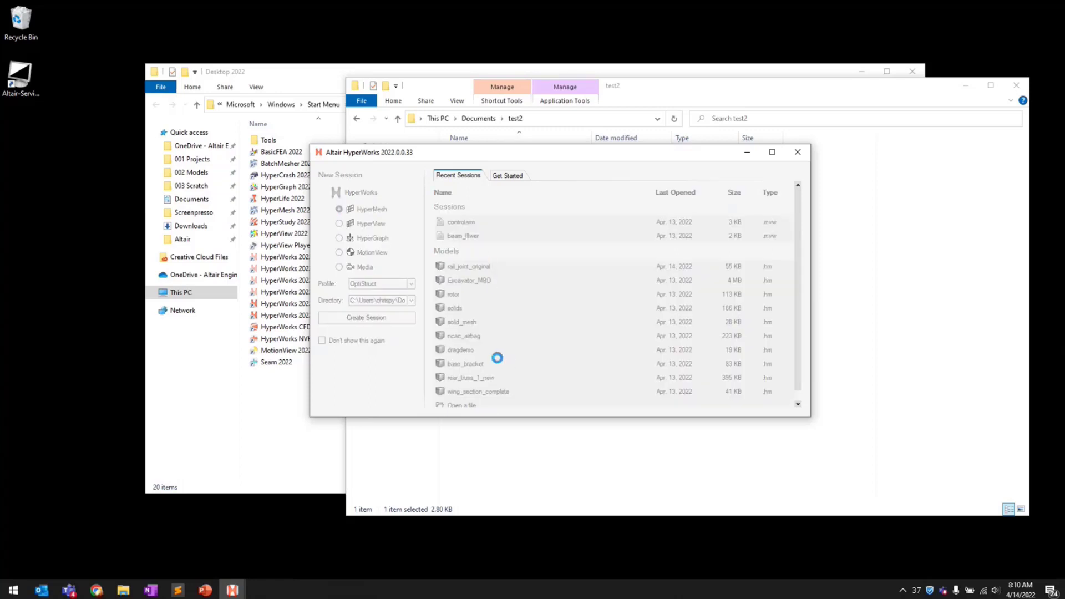
mouse_move(205, 592)
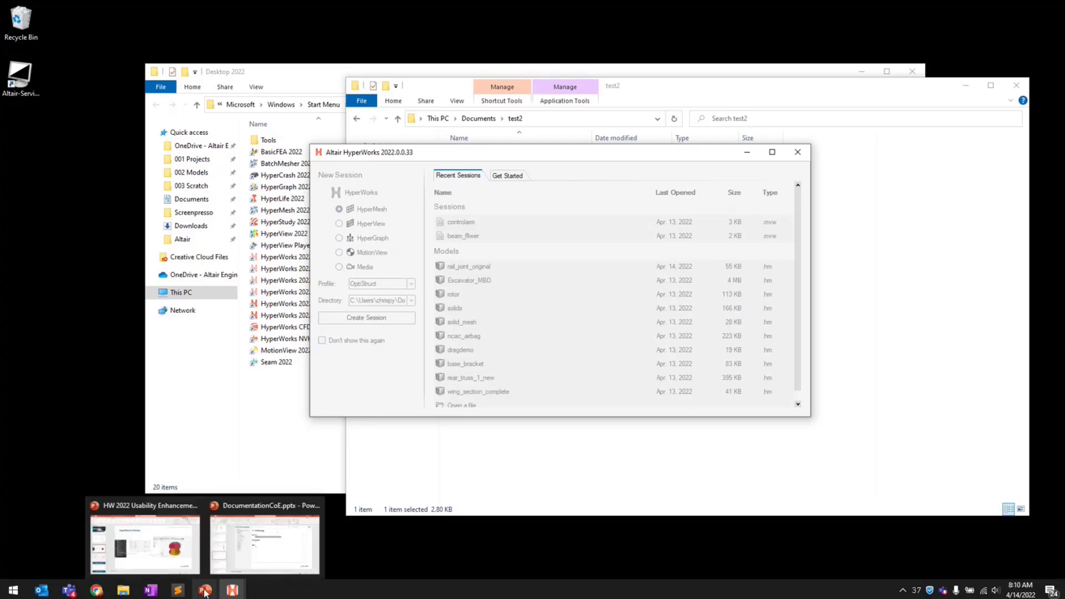
Present the usability deck full screen from HyperWorks Startup to the Local View Cube slide
click(170, 549)
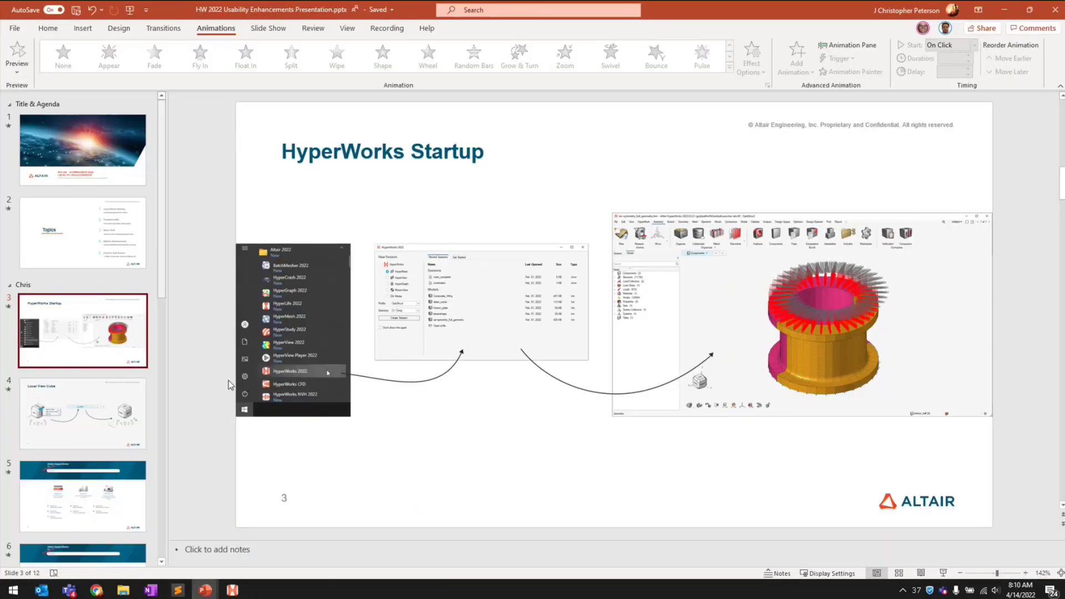
key(shift+F5)
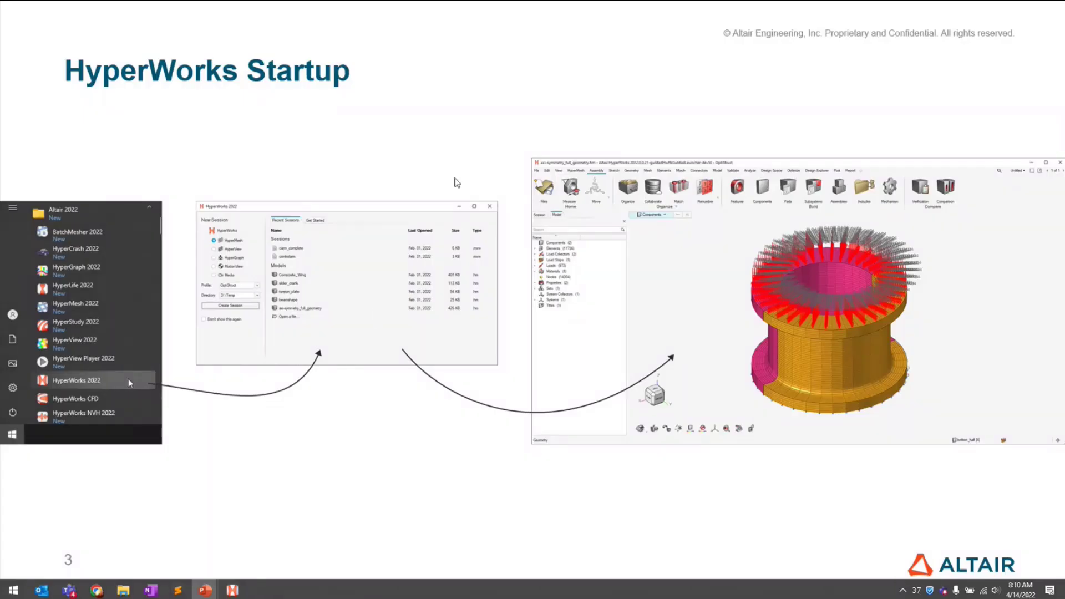
key(Right)
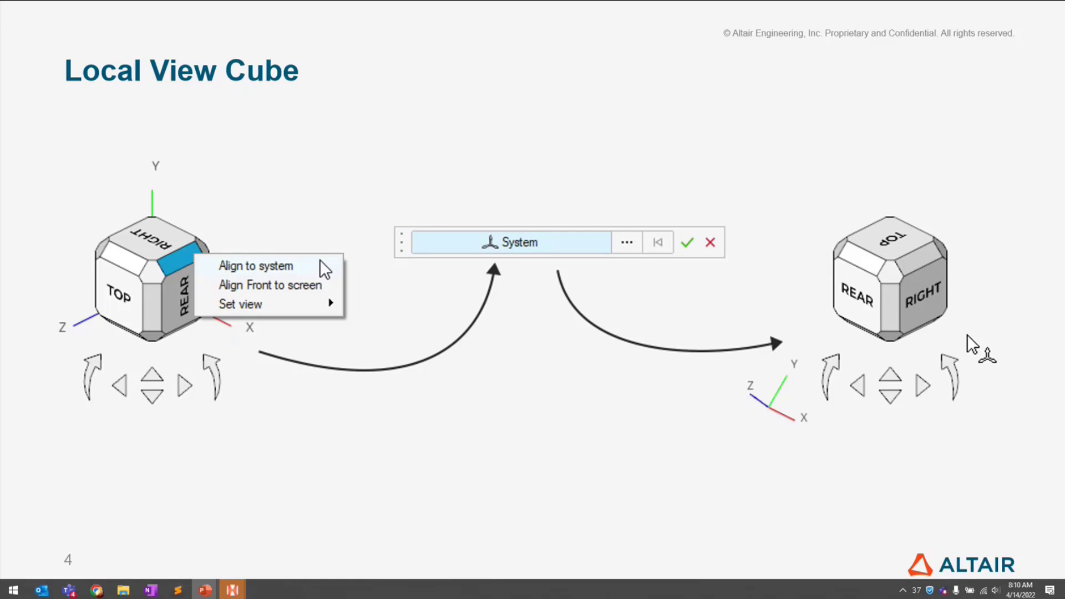
Advance the slide show one slide, end it, and minimize PowerPoint to reveal HyperWorks
mouse_move(233, 592)
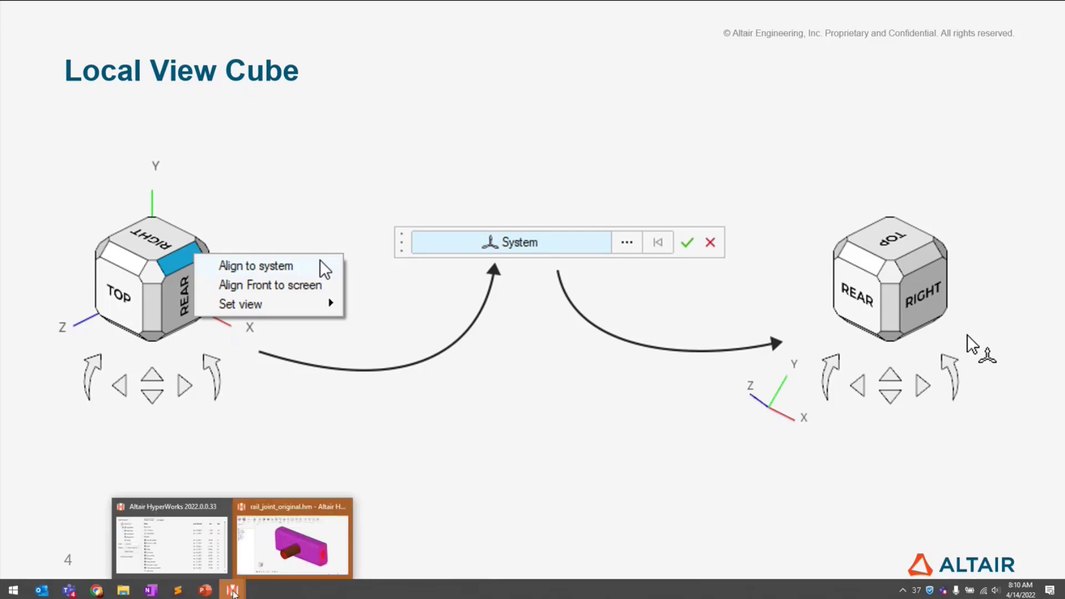
click(292, 544)
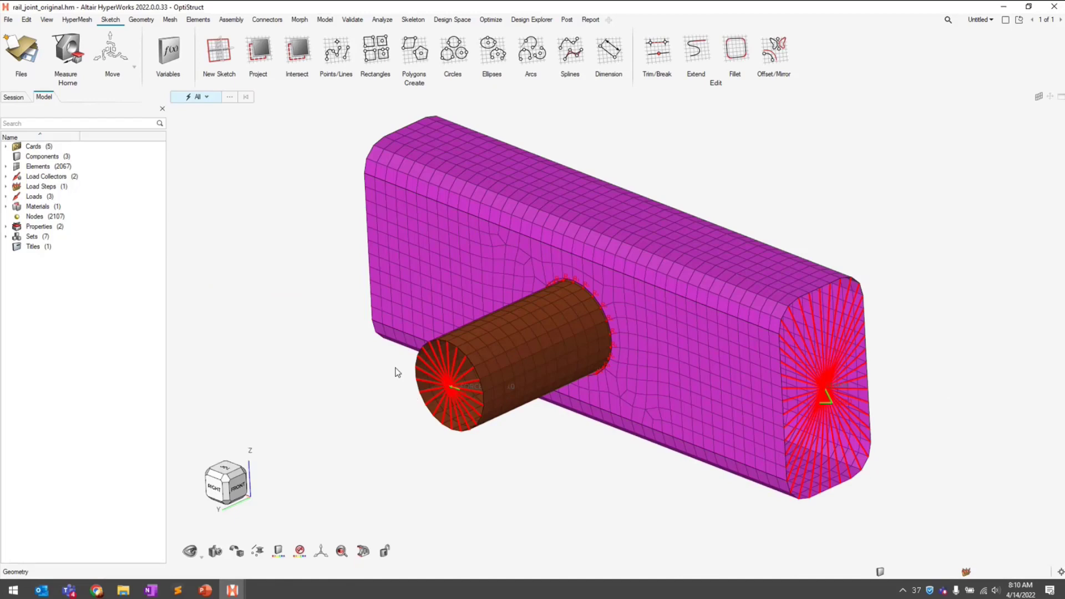
mouse_move(206, 591)
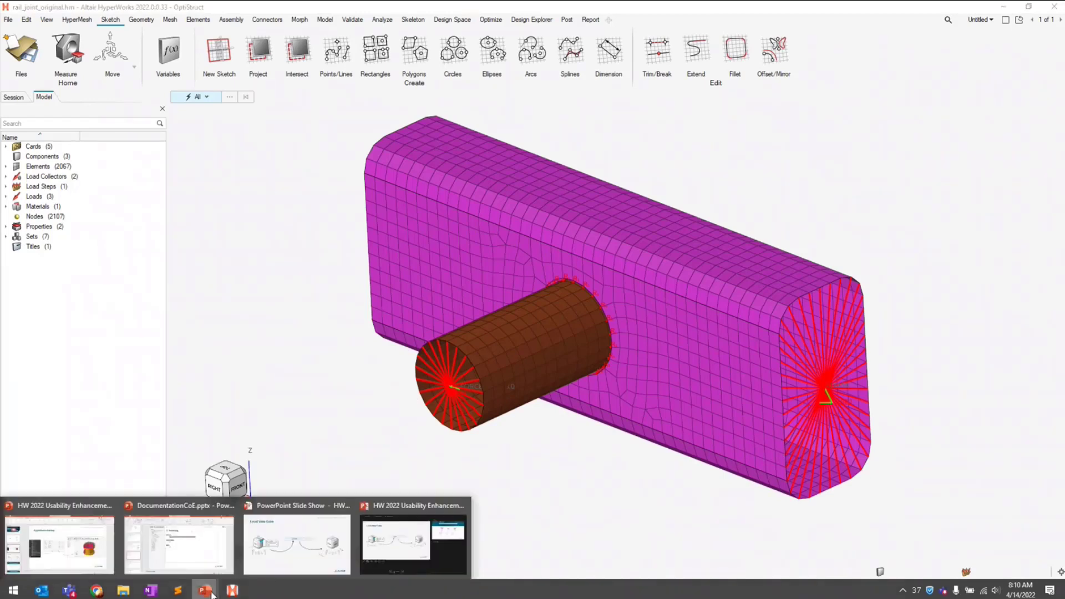
click(426, 542)
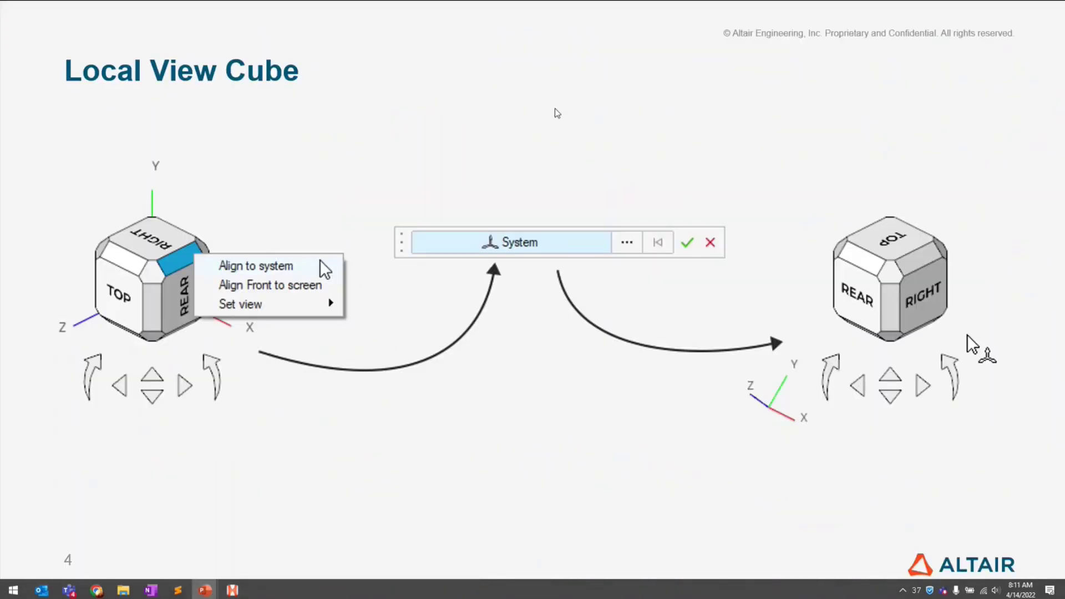
click(555, 109)
key(Escape)
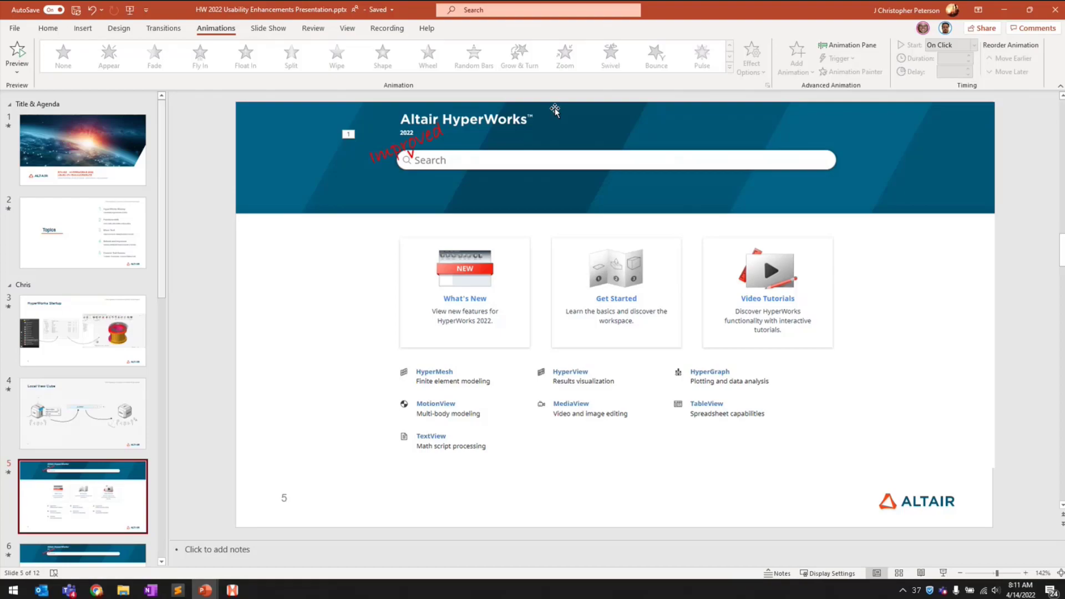
click(1005, 10)
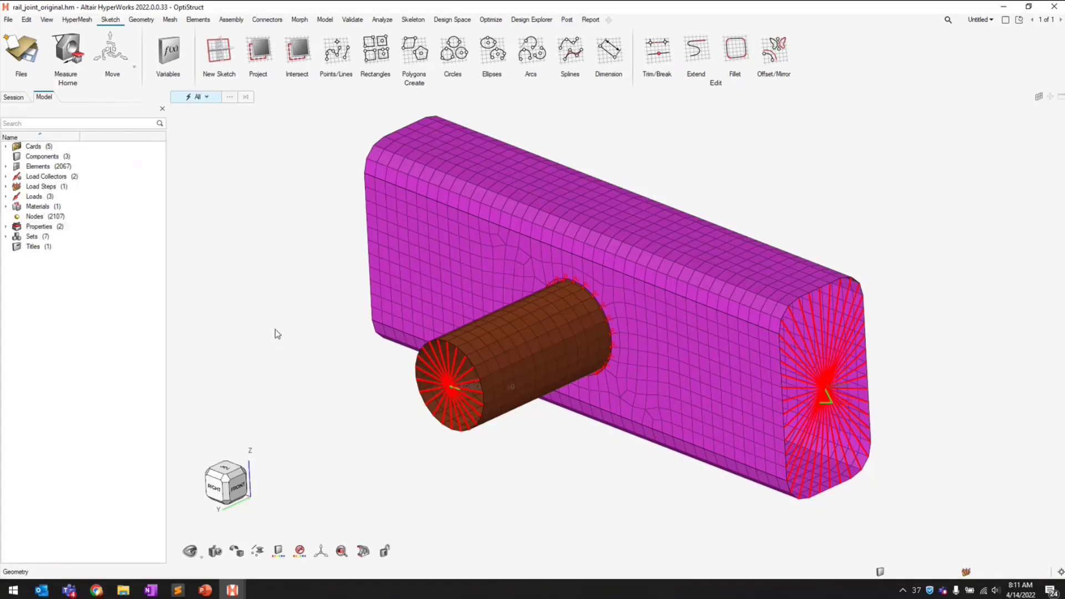
Rotate the rail joint model and zoom onto the rail face around the cylinder
ctrl+drag(313, 362, 353, 351)
mouse_move(224, 486)
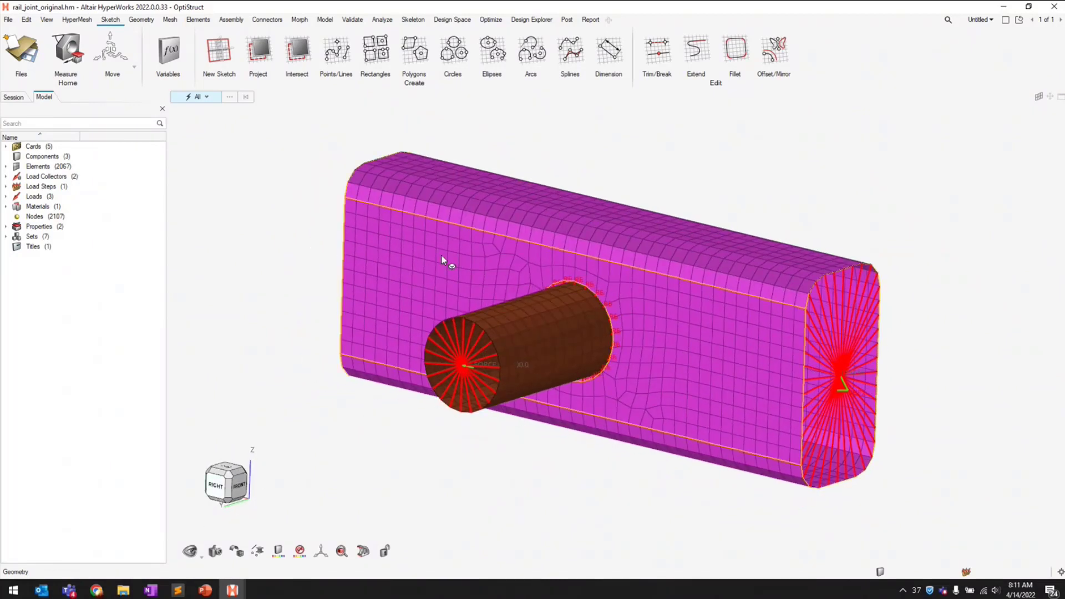
scroll(485, 249, up, 5)
scroll(386, 236, down, 5)
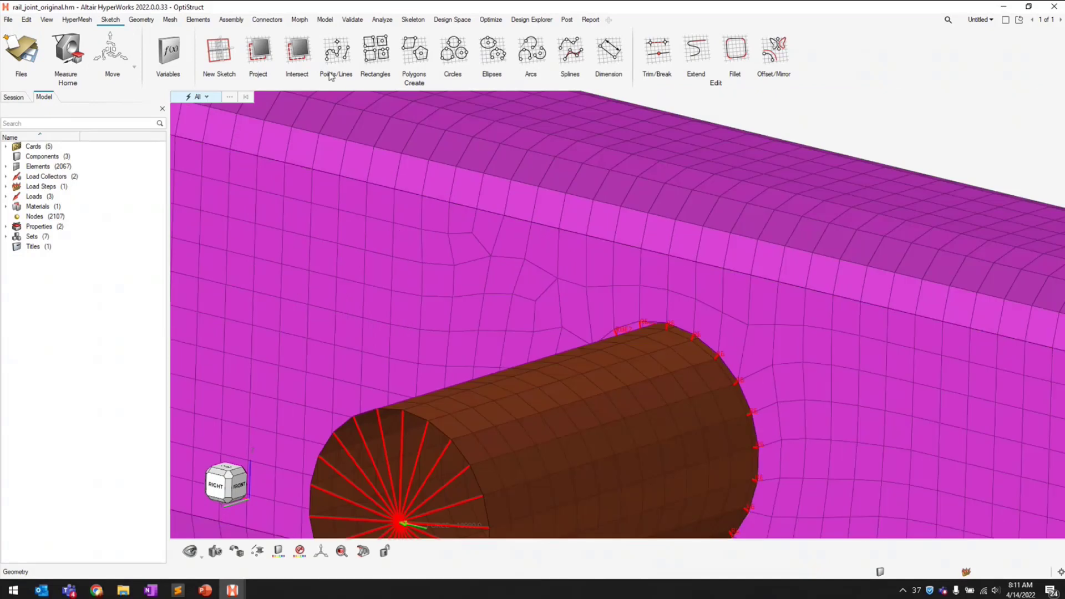
Create a local coordinate system from rail-face nodes for origin, x-axis and xy-plane
click(324, 19)
click(186, 48)
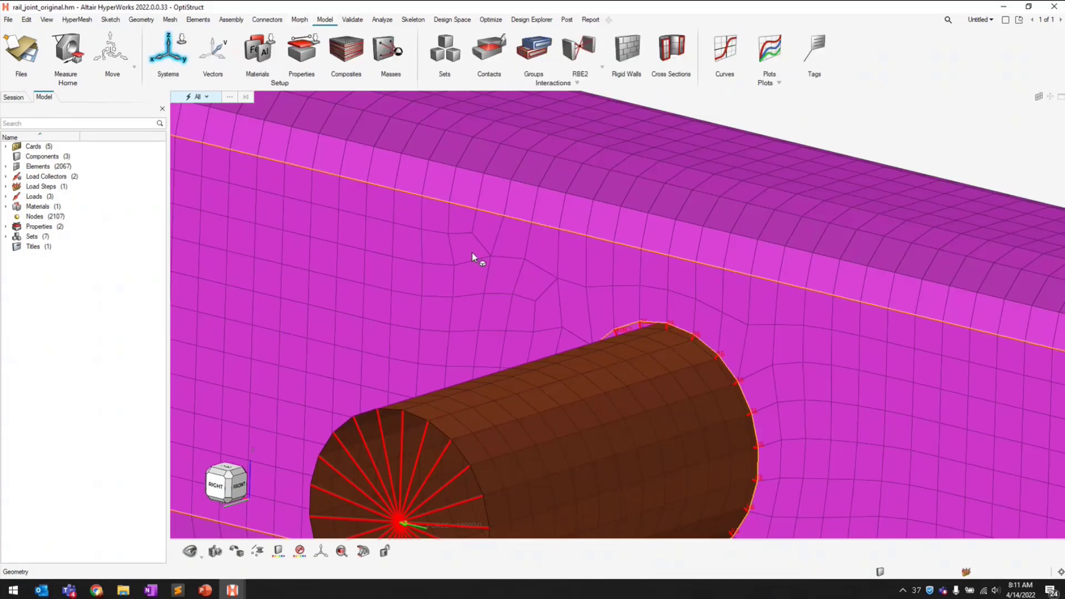
scroll(459, 255, down, 1)
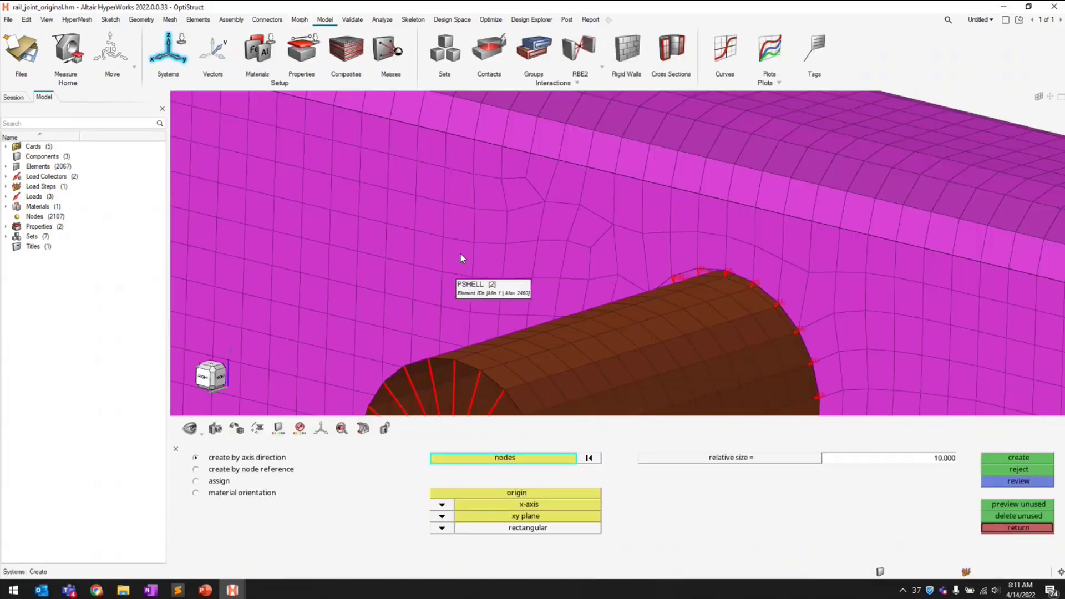
scroll(513, 208, up, 3)
click(531, 193)
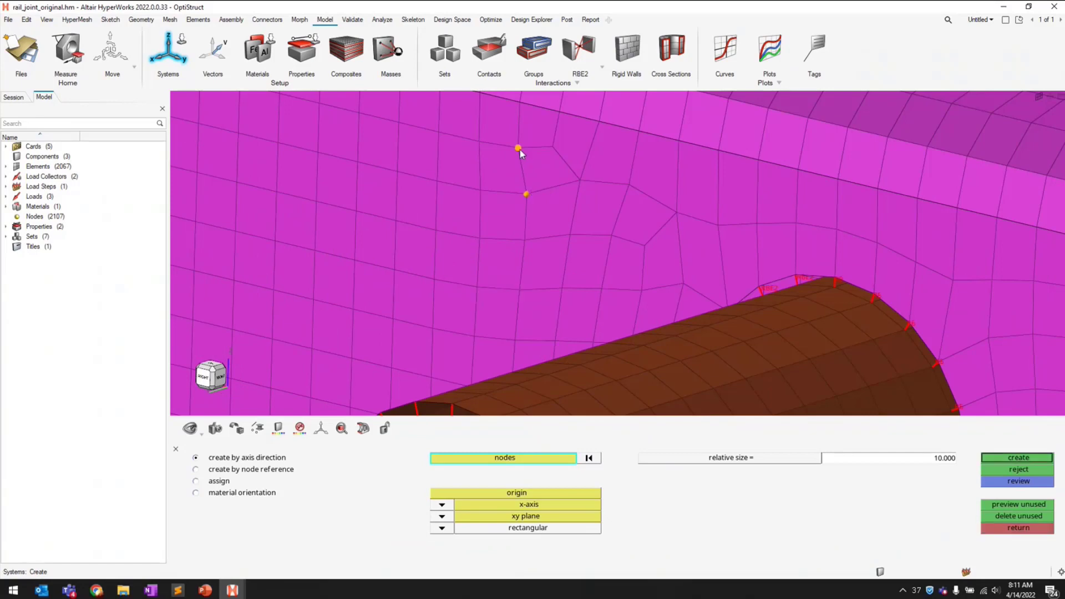
click(539, 494)
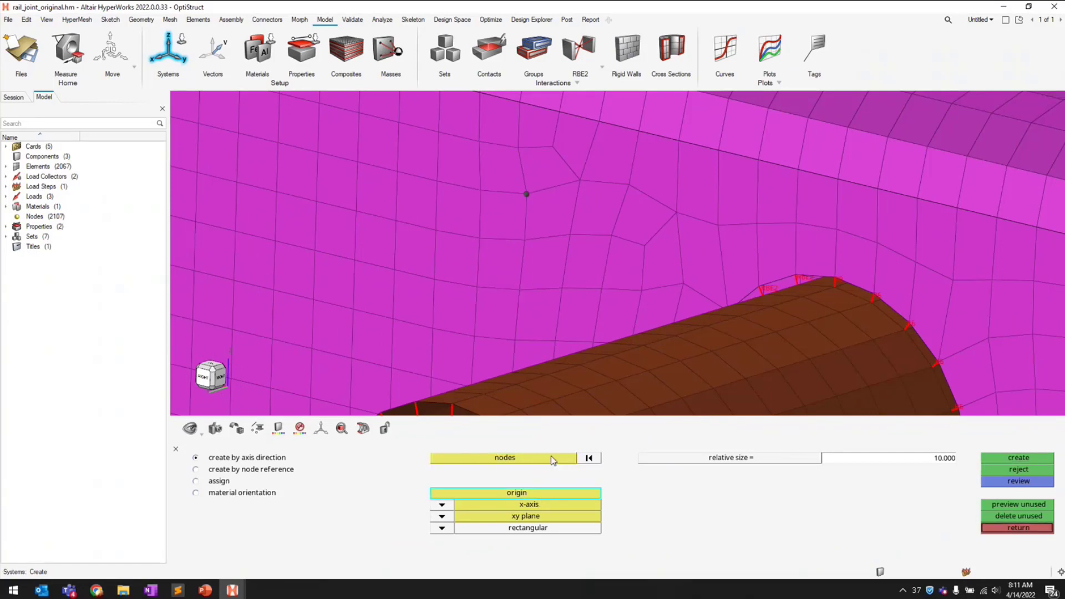
click(523, 197)
click(518, 149)
click(580, 179)
click(1021, 459)
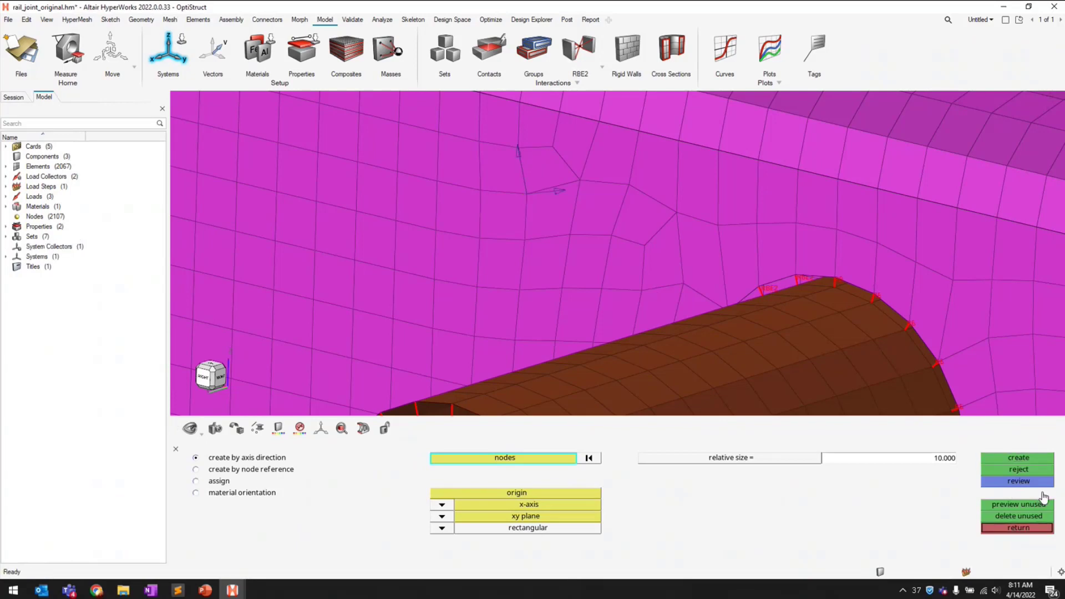
click(1025, 528)
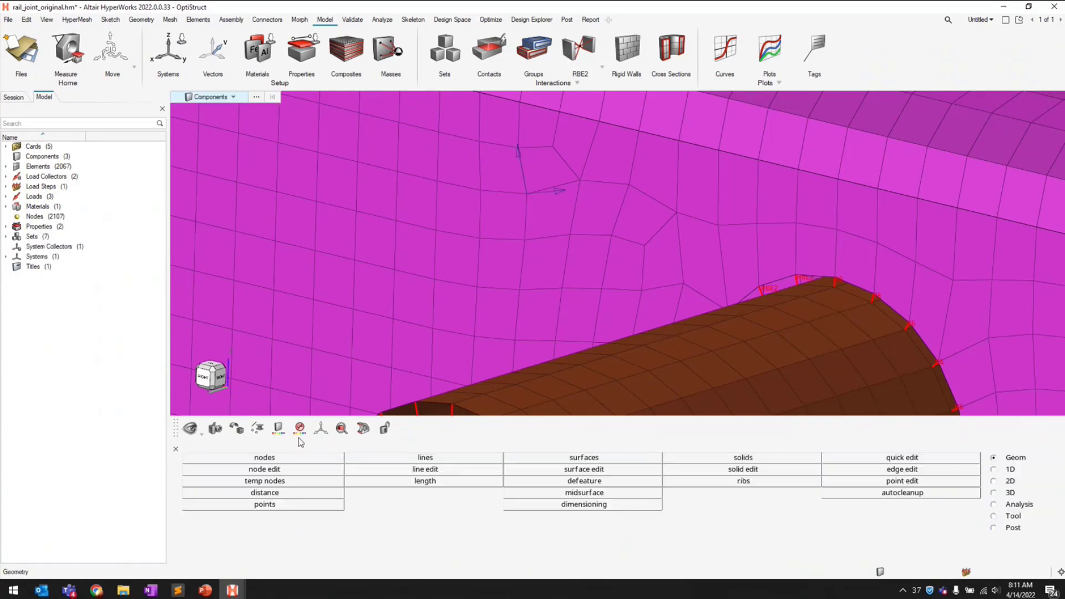
Fit the model and align the view orientation to the local coordinate system triad
click(176, 449)
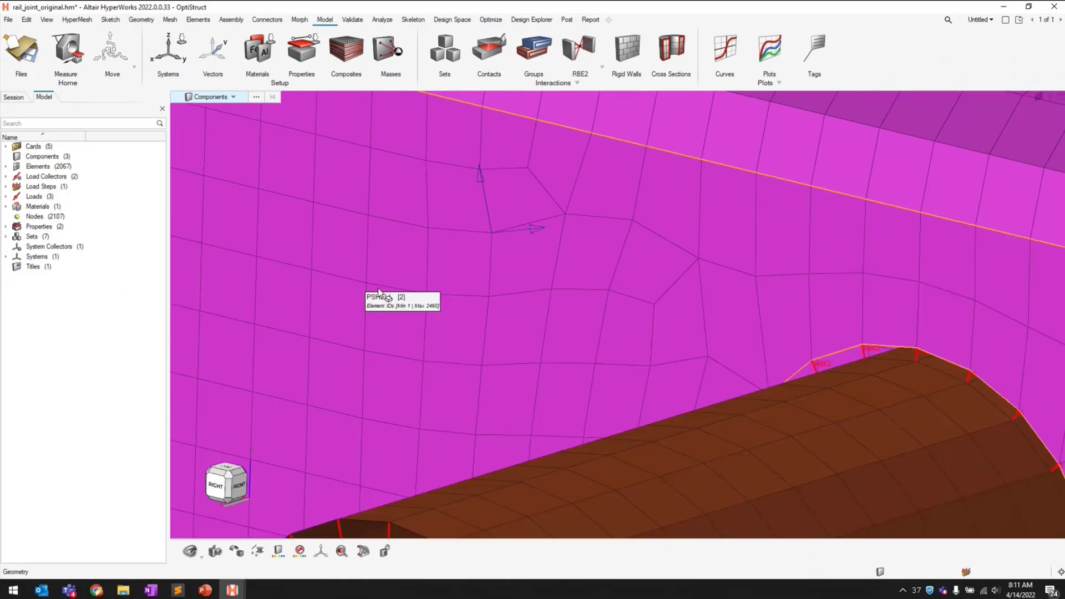
key(f)
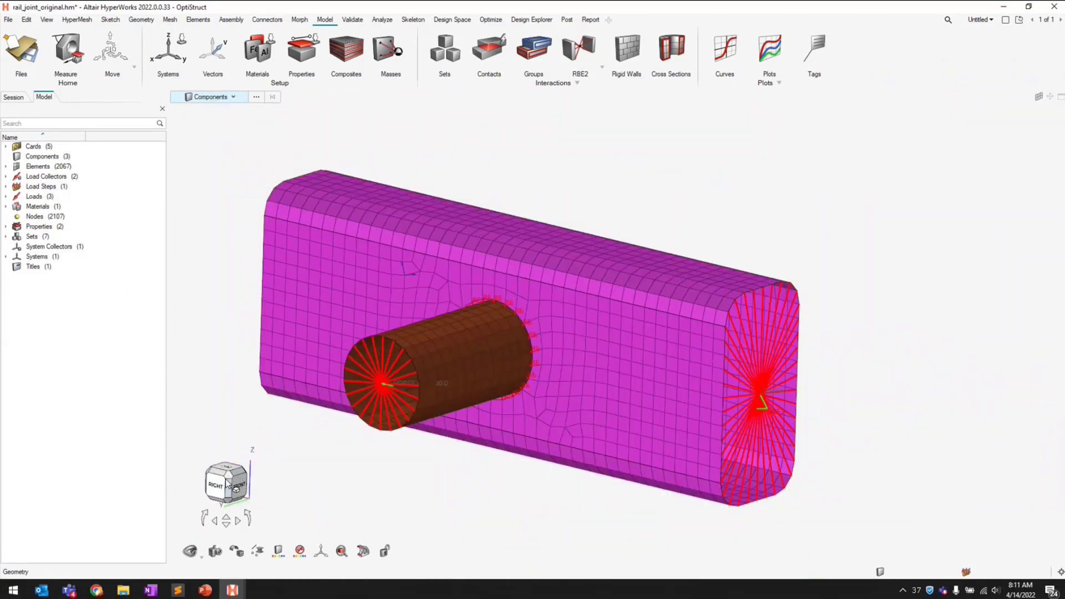
right_click(228, 480)
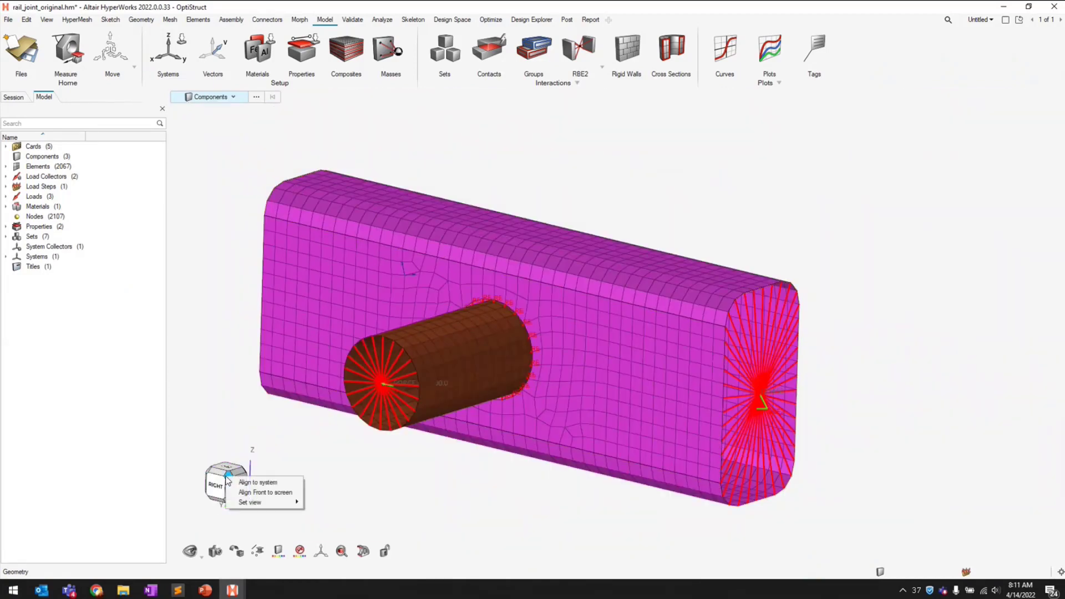
click(265, 484)
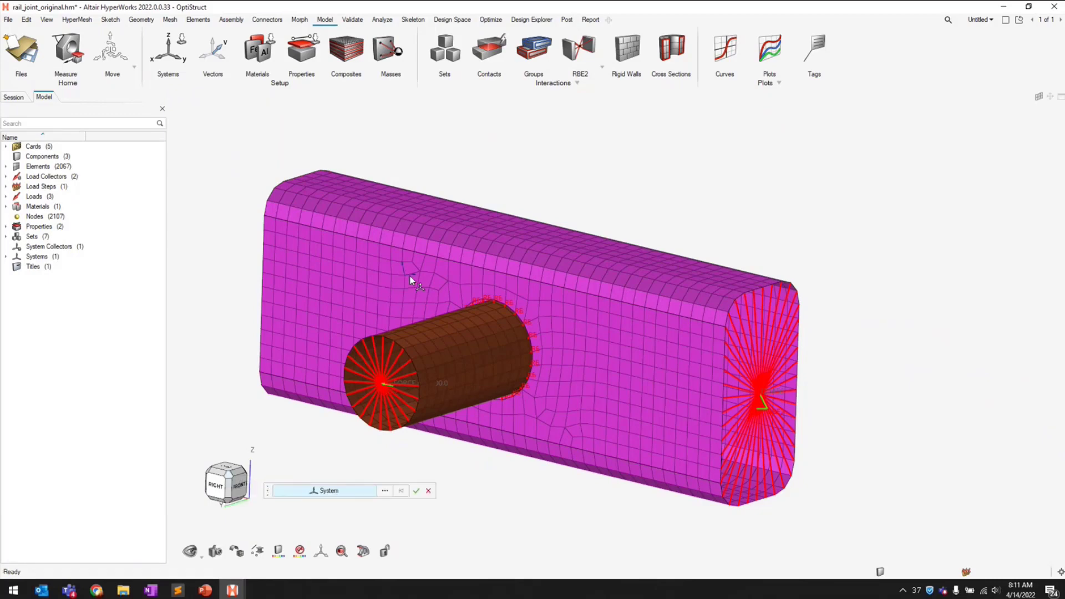
scroll(403, 277, up, 5)
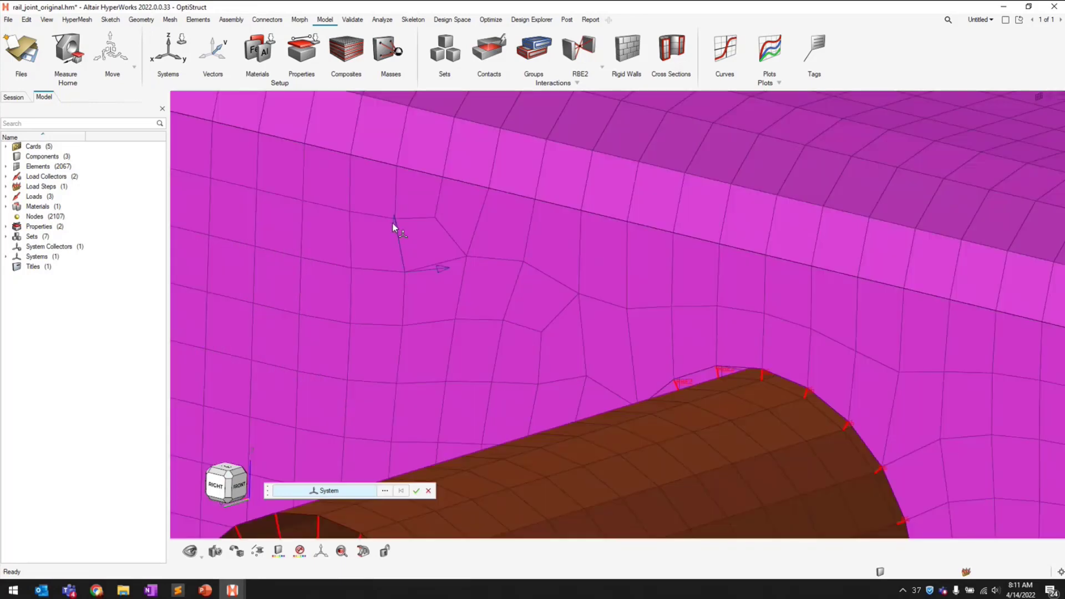
click(428, 292)
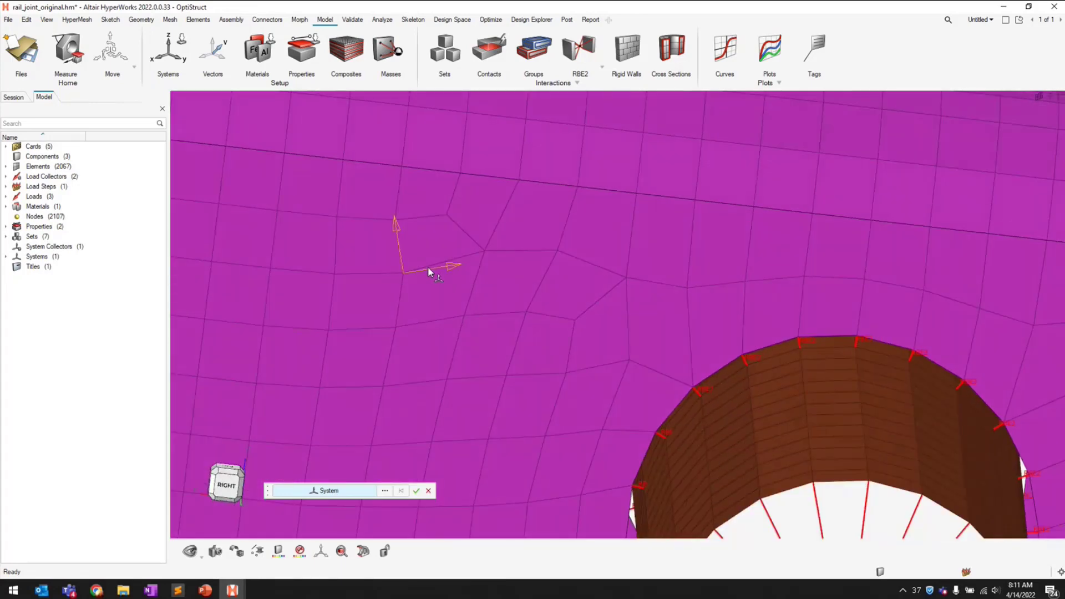
click(439, 270)
click(416, 490)
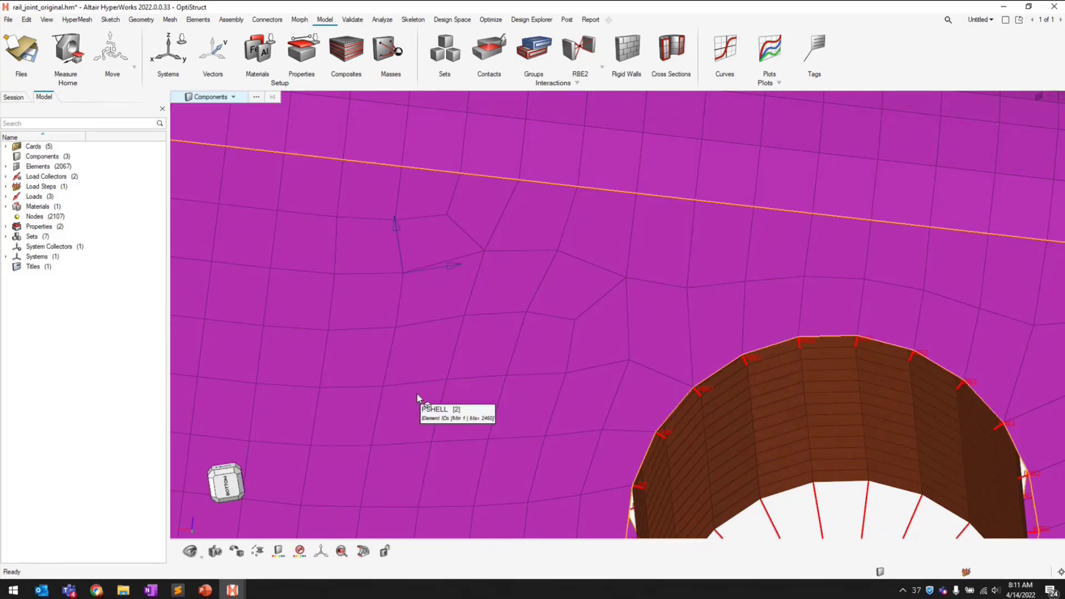
scroll(410, 399, down, 5)
Inspect the rail joint from the BOTTOM, REAR and RIGHT view cube faces
click(227, 484)
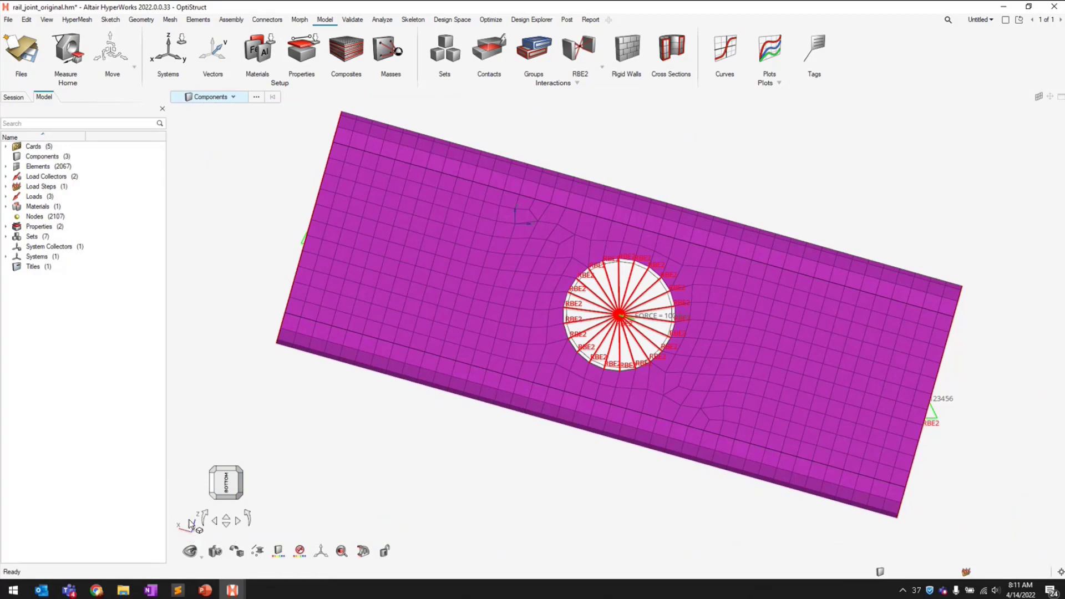
click(227, 482)
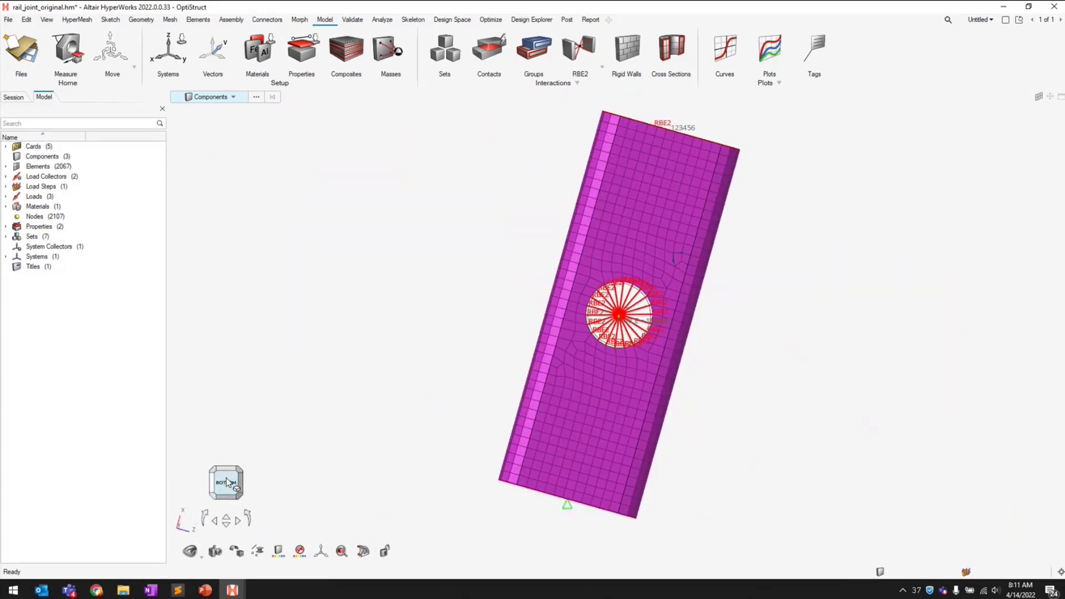
click(227, 482)
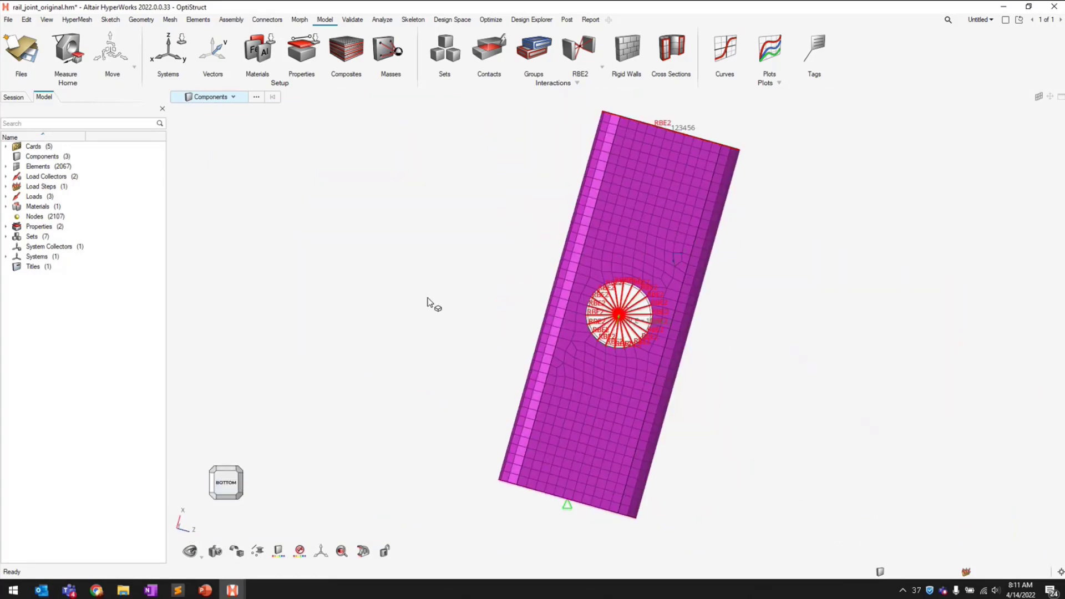
middle_drag(428, 302, 322, 289)
click(239, 492)
click(229, 484)
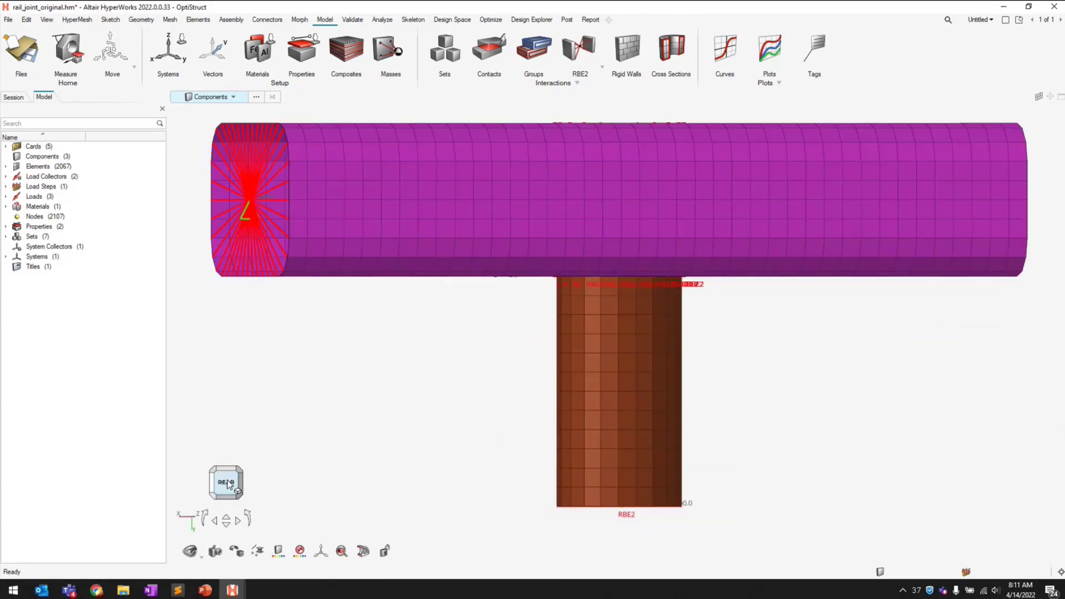
click(231, 484)
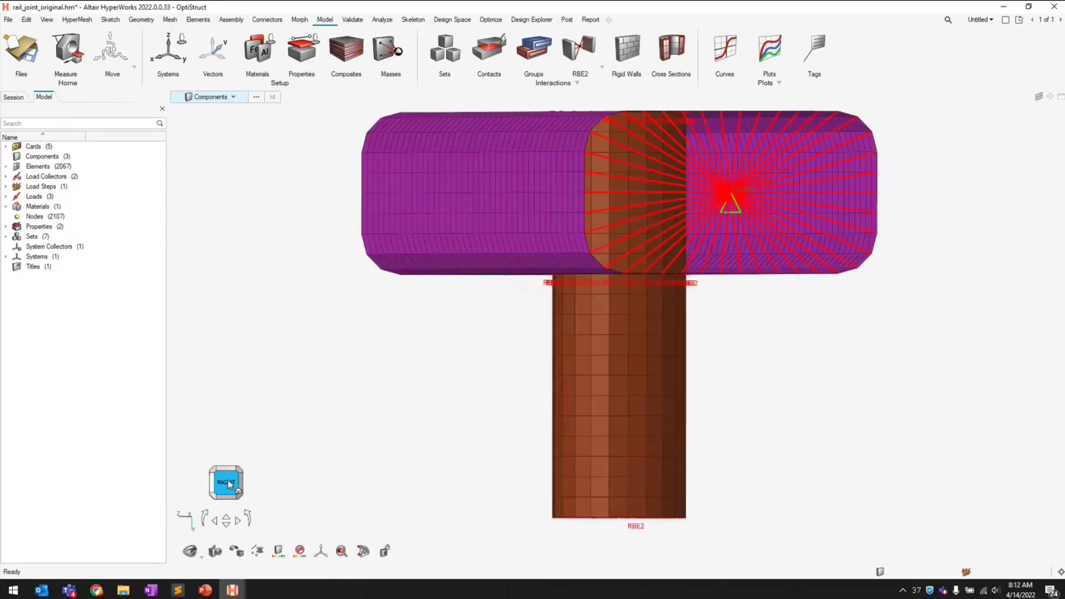
click(230, 485)
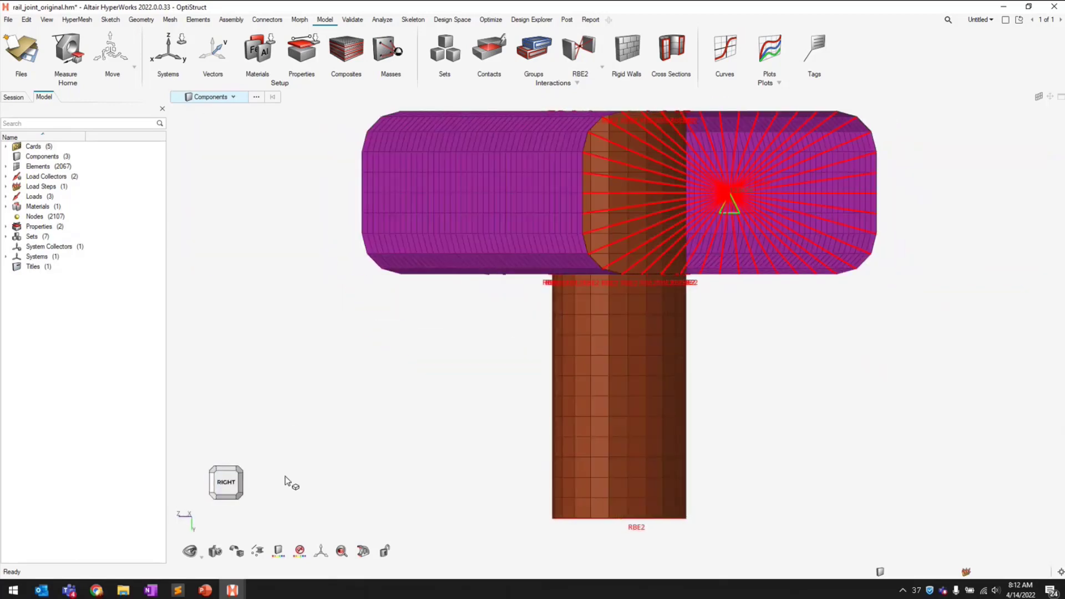
Align Front to screen, then view the joint from the new FRONT and orbit slightly
right_click(238, 484)
click(261, 502)
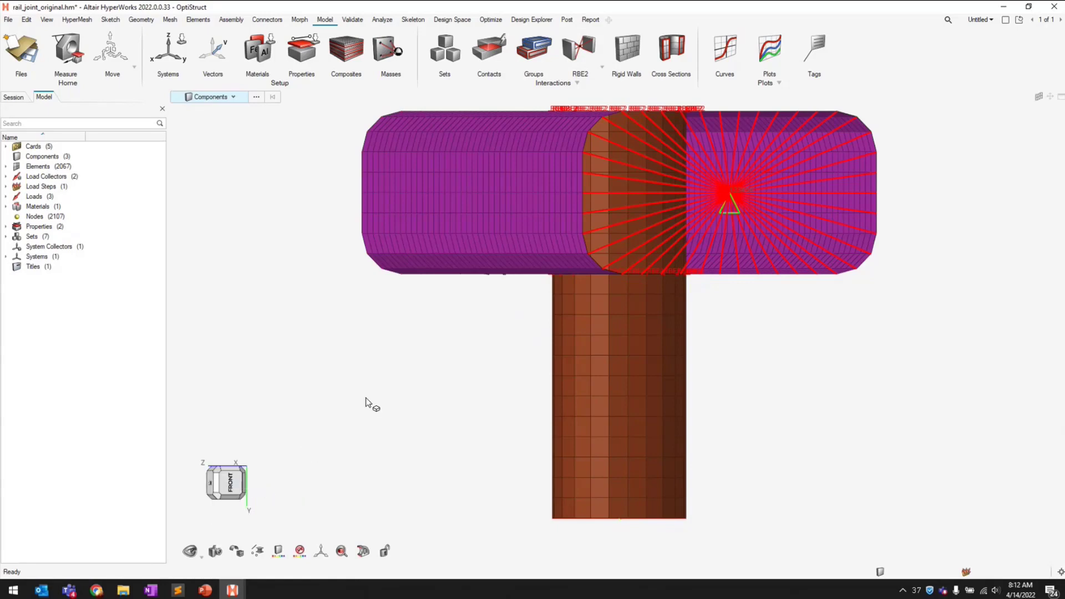
click(228, 483)
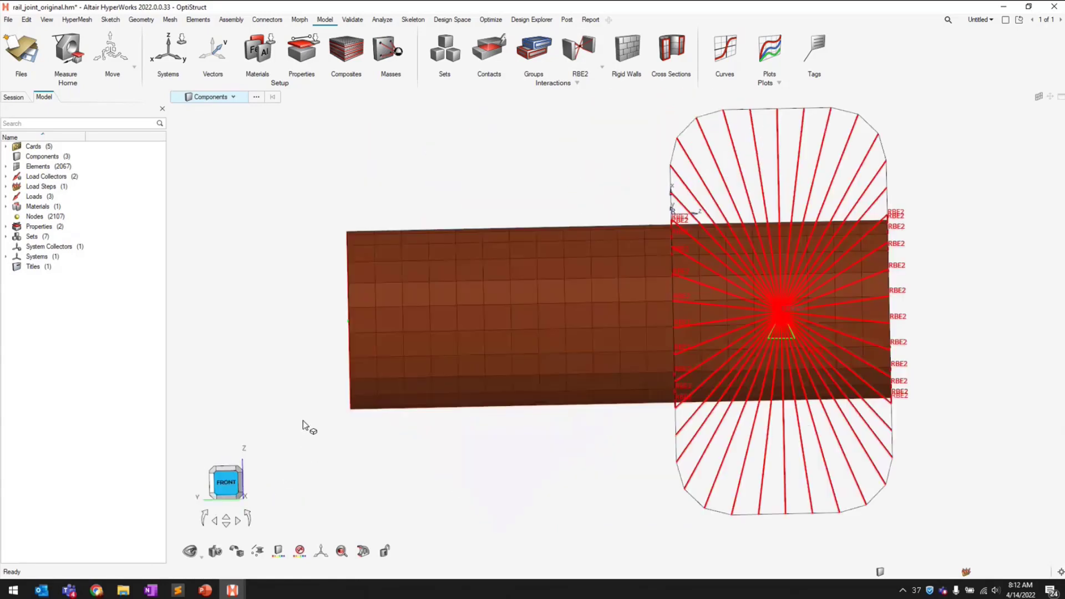
middle_drag(304, 426, 460, 321)
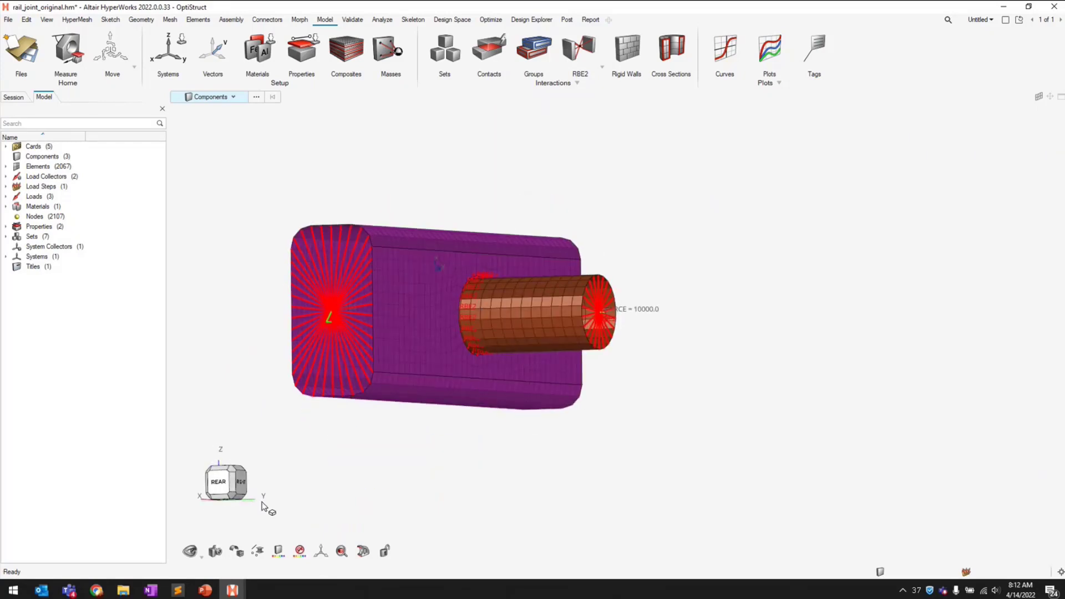
Align Front to screen again, orbit underneath, then Reset to global and orbit to an oblique view
right_click(232, 478)
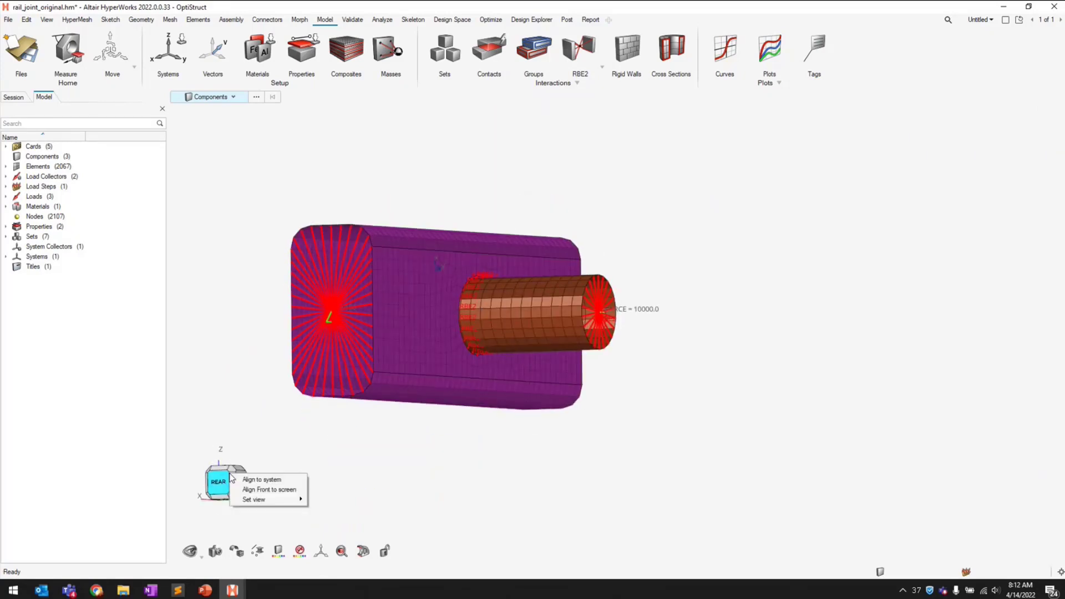
click(277, 489)
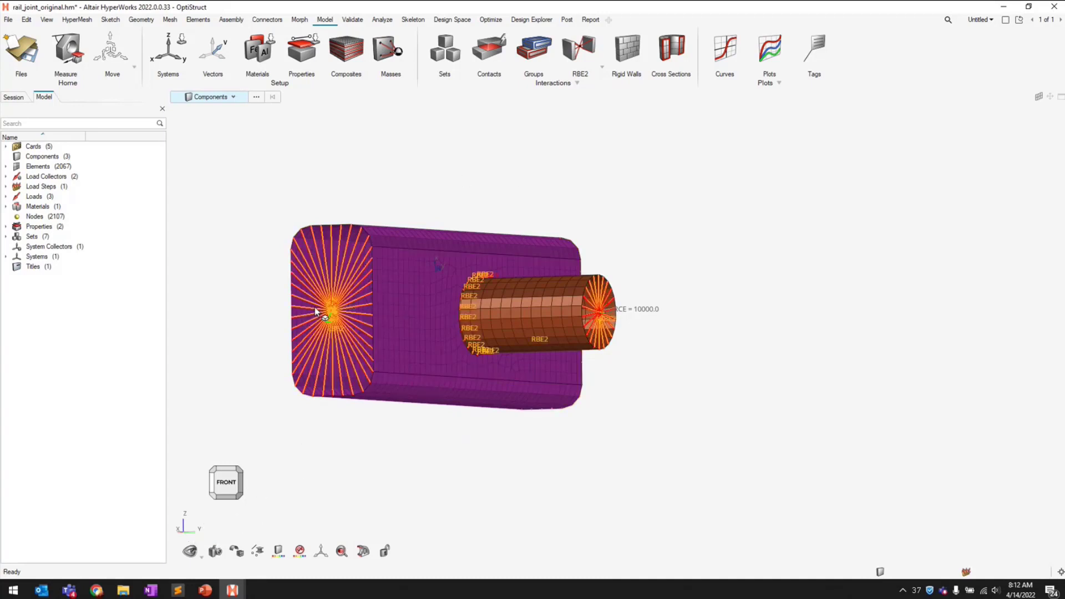
click(225, 470)
drag(225, 471, 279, 343)
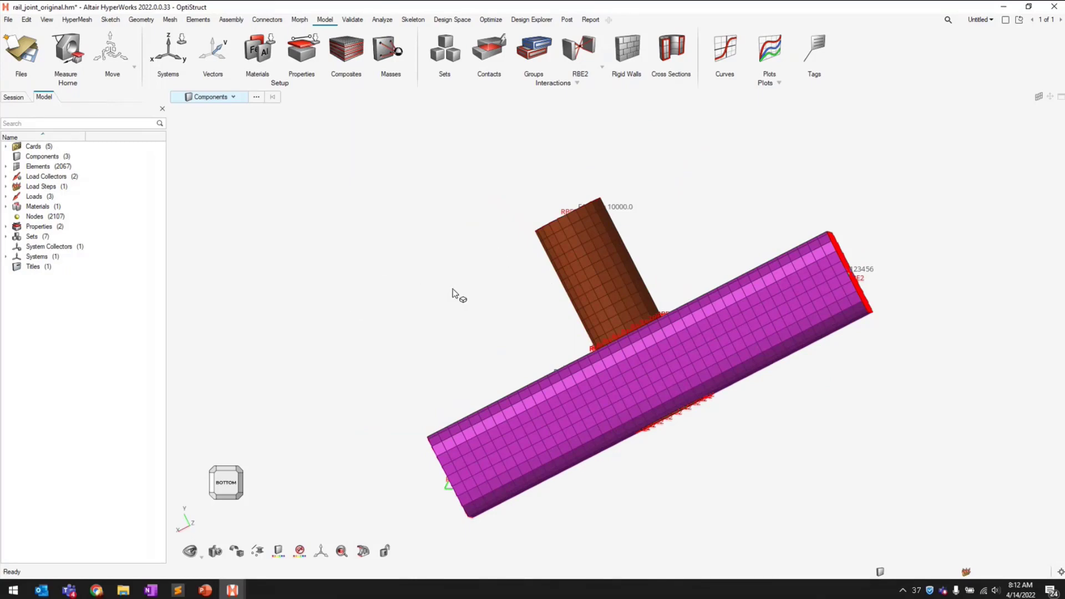
right_click(229, 484)
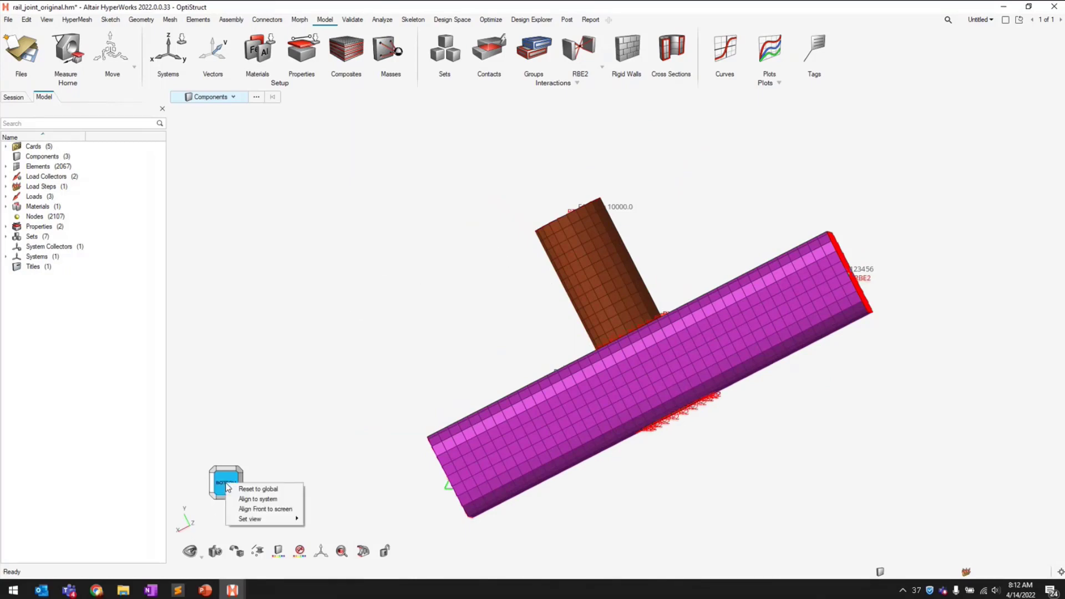
click(264, 490)
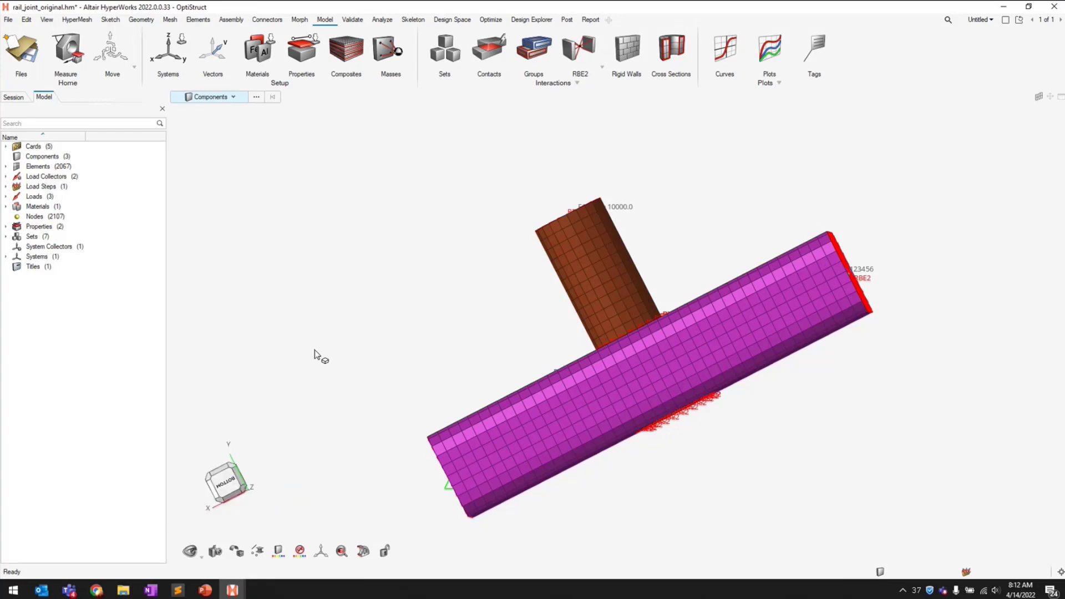
mouse_move(433, 242)
ctrl+mouse_down()
mouse_move(455, 250)
mouse_move(441, 222)
mouse_move(446, 241)
ctrl+mouse_up()
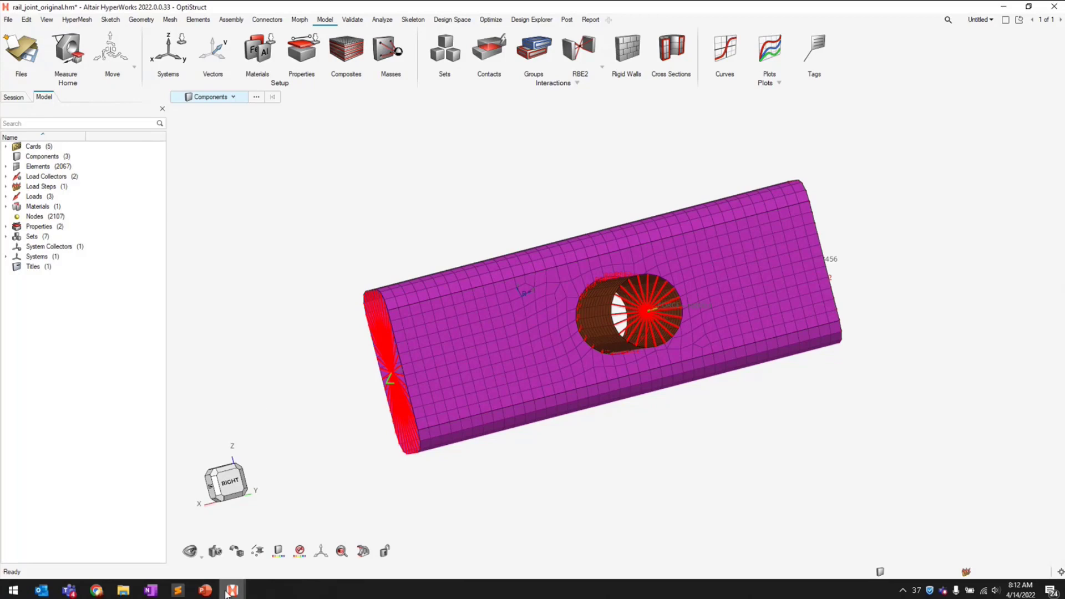
Present the deck from slide 5 and mark the search bar as improved with the pen
mouse_move(205, 591)
click(167, 549)
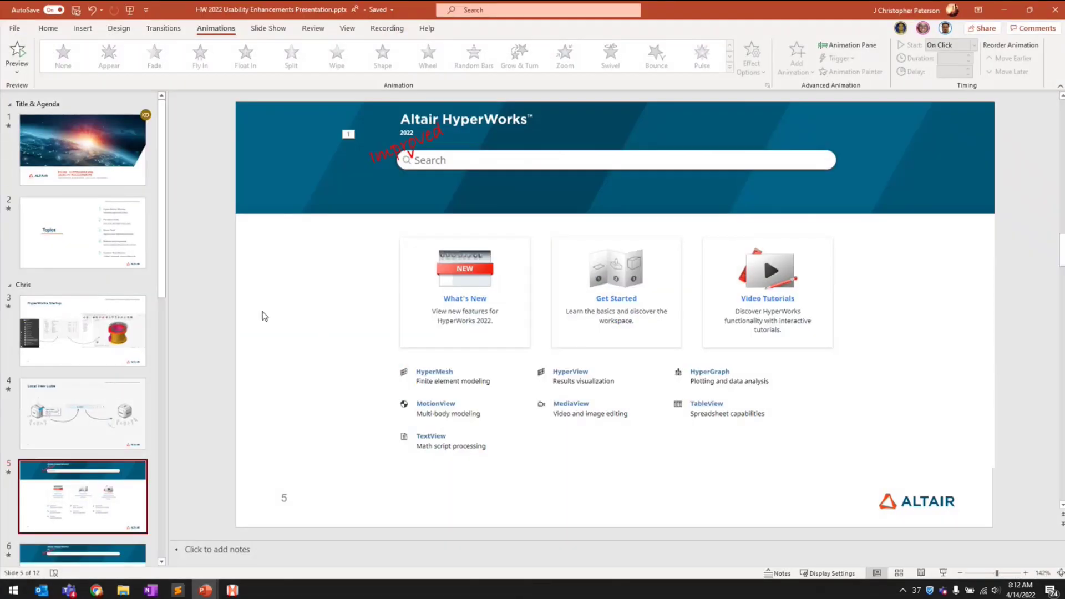
key(shift+F5)
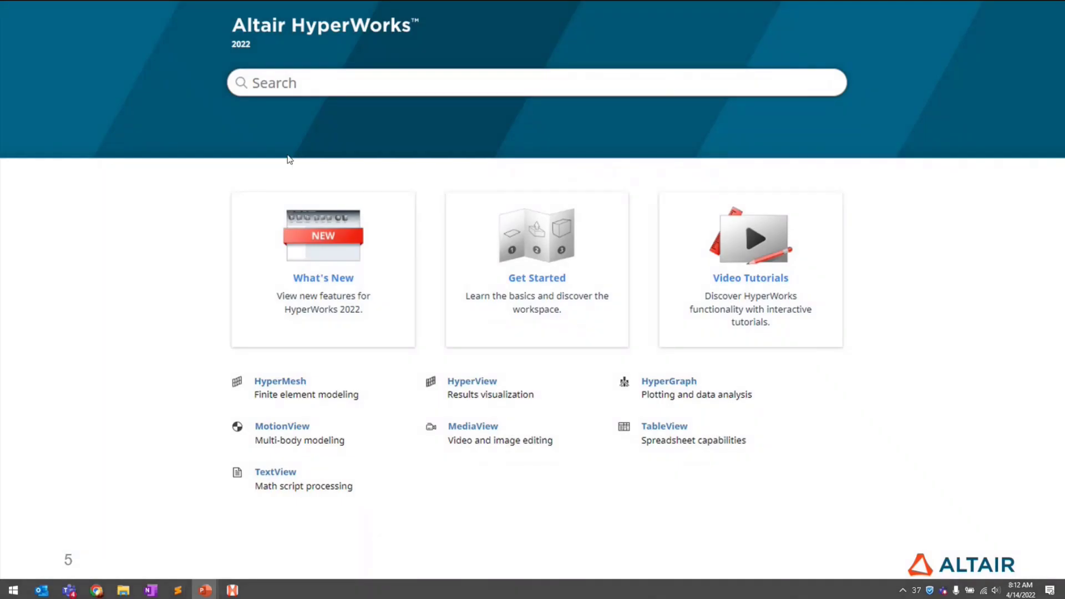
click(200, 245)
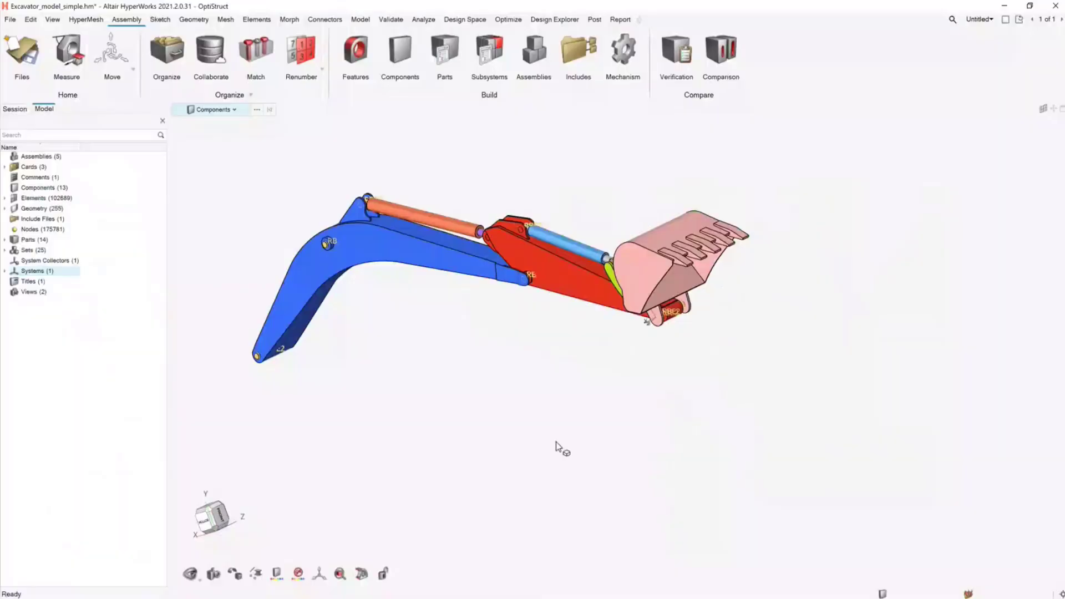
Activate Move on the excavator and select the blue boom
ctrl+drag(561, 447, 706, 347)
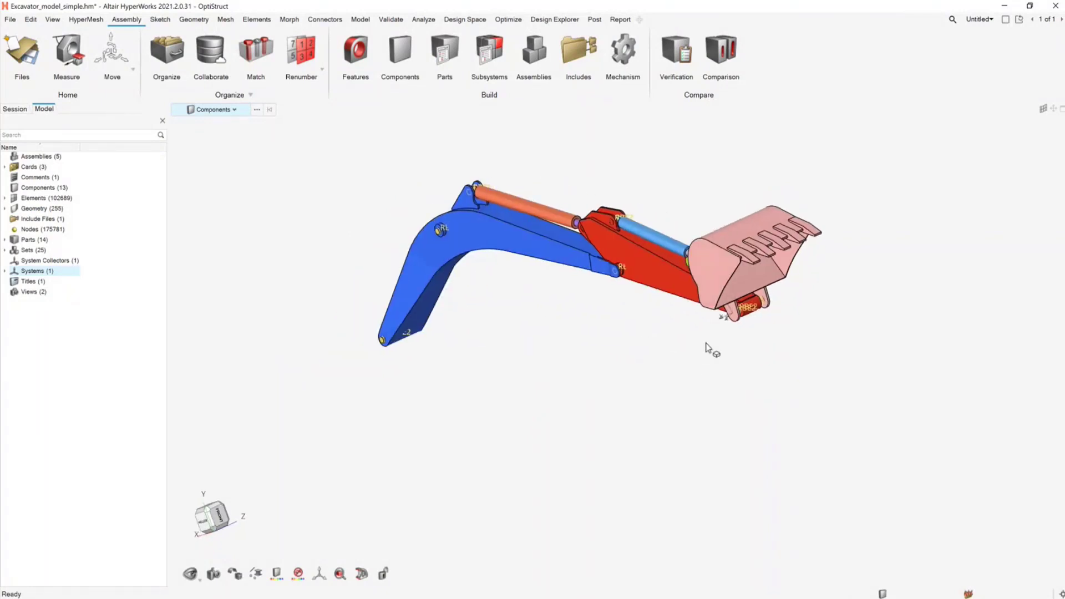
ctrl+drag(706, 348, 705, 349)
key(m)
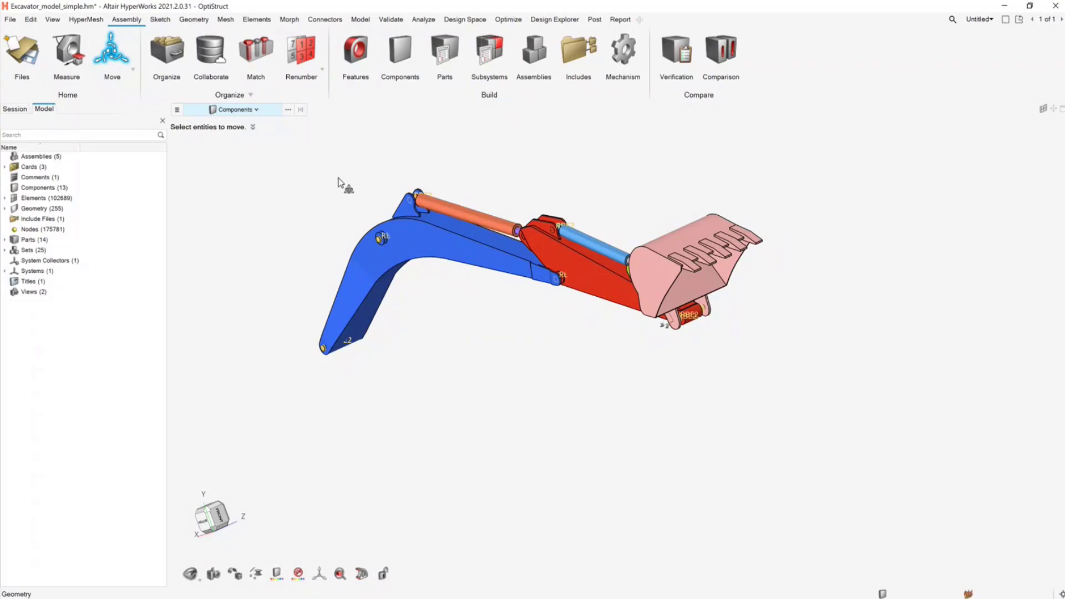
ctrl+drag(340, 183, 376, 183)
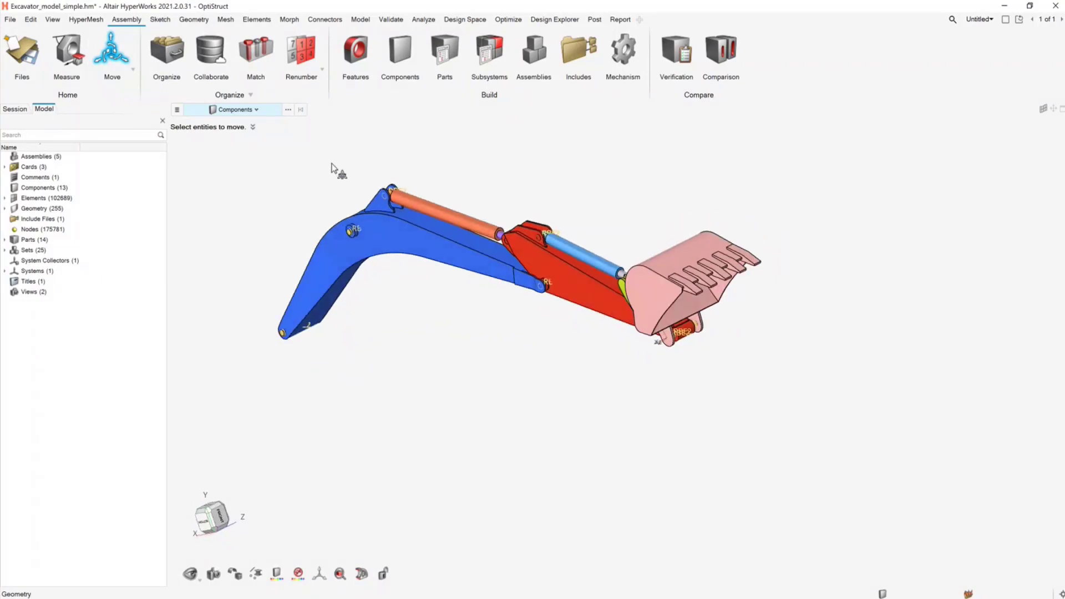
ctrl+right_drag(335, 171, 359, 185)
click(344, 286)
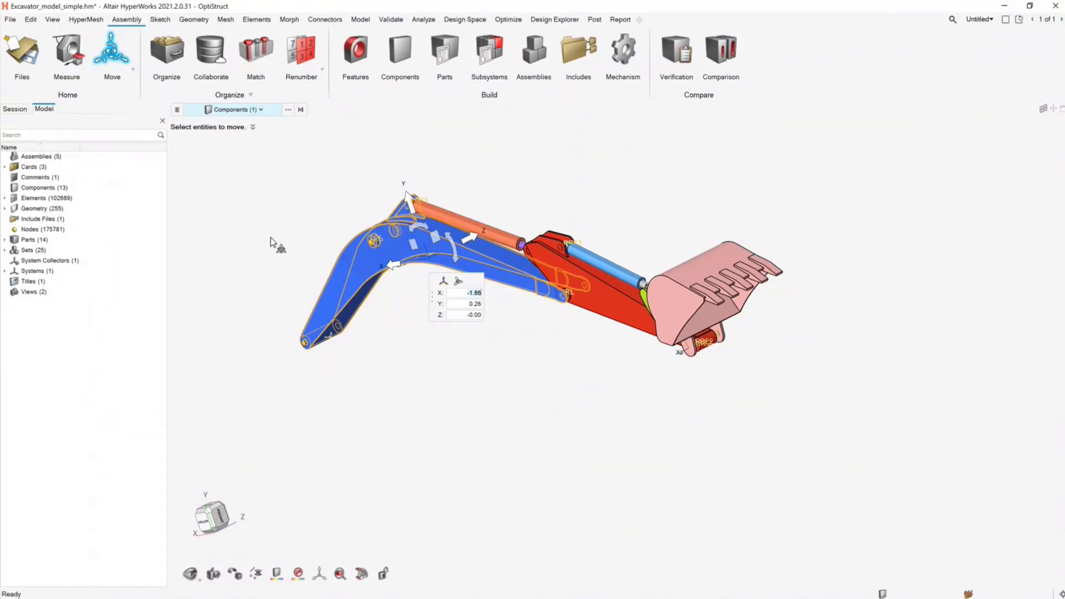
ctrl+drag(428, 304, 426, 274)
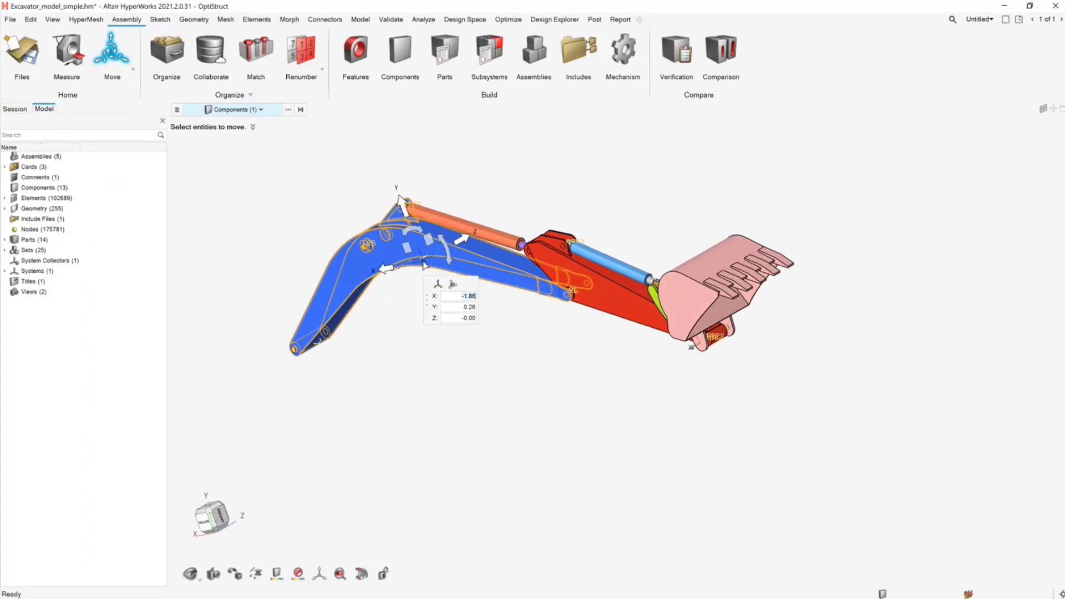
Add the orange cylinder, red arm, blue cylinder and bucket, then snap the pivot to the boom's end
click(501, 236)
click(582, 275)
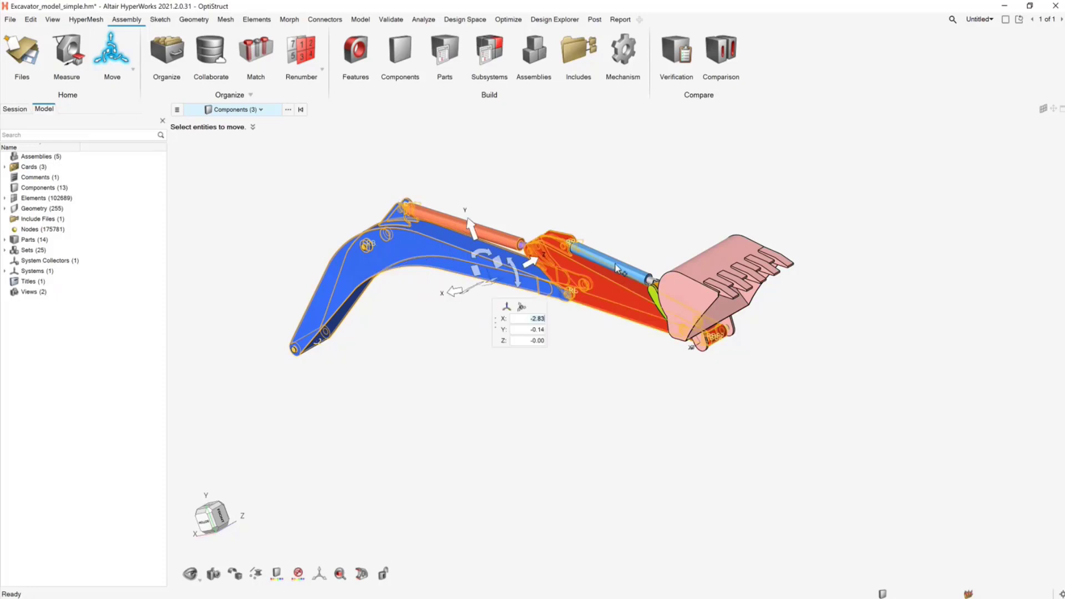
click(636, 268)
click(707, 269)
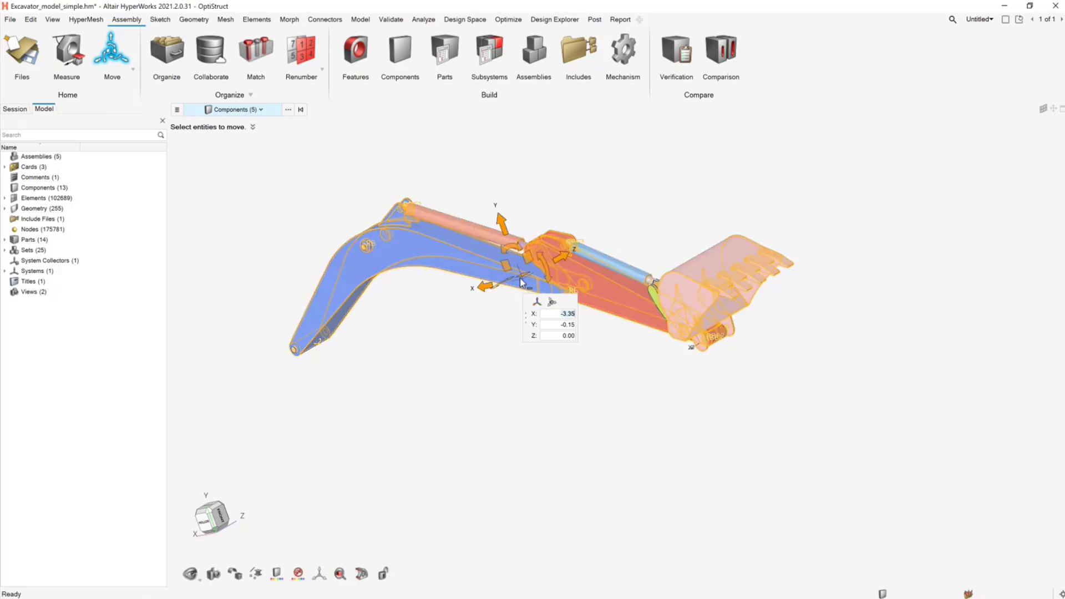
drag(521, 282, 296, 353)
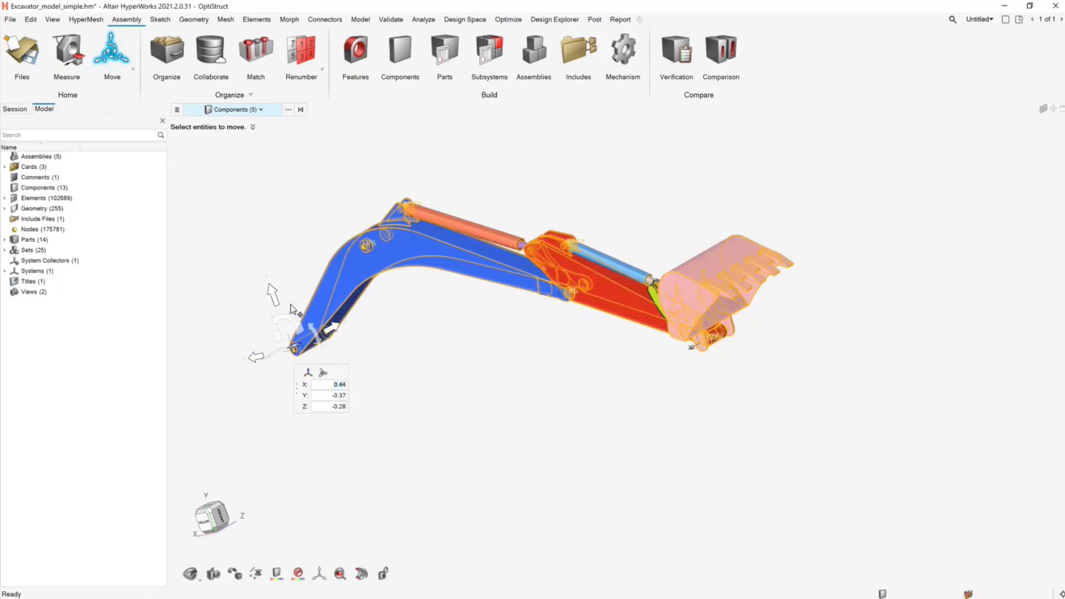
Select the blue boom pivoting at its bottom pin, plus the orange cylinder, stick arm and bucket
click(300, 110)
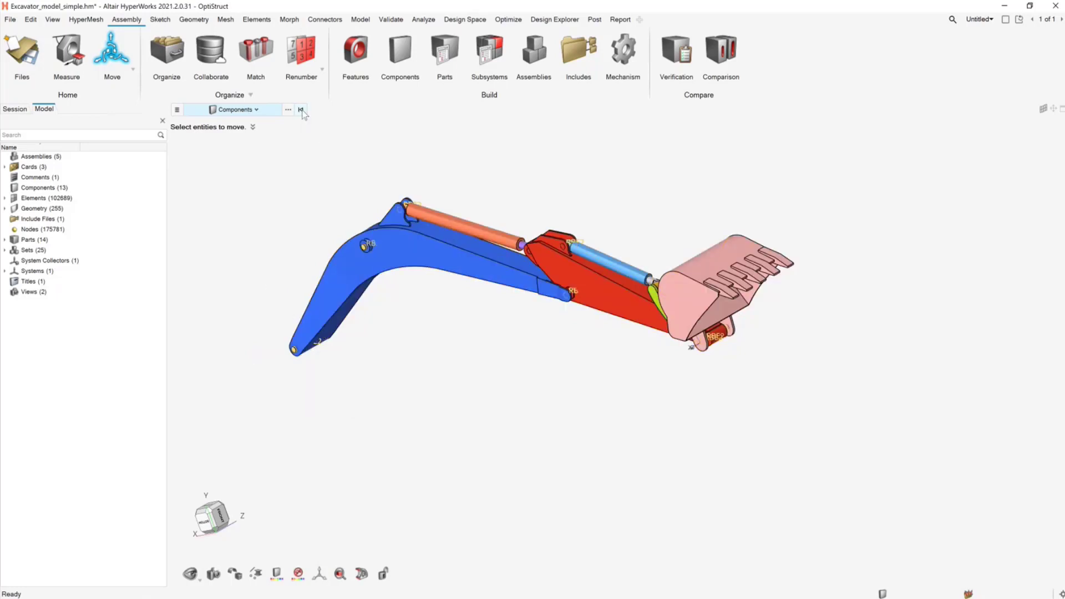
click(338, 308)
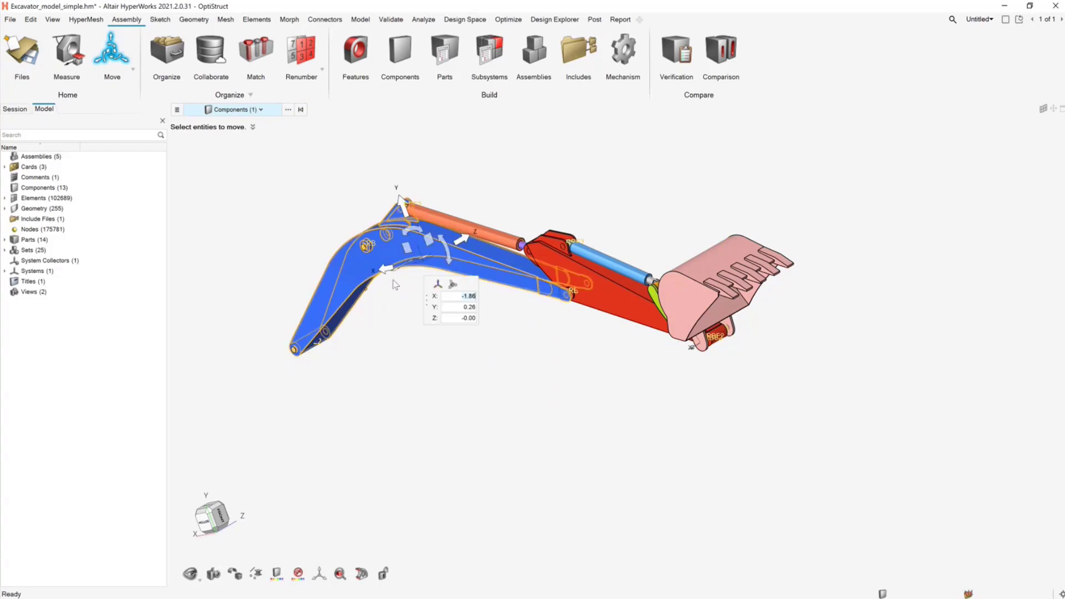
drag(422, 266, 358, 295)
click(292, 320)
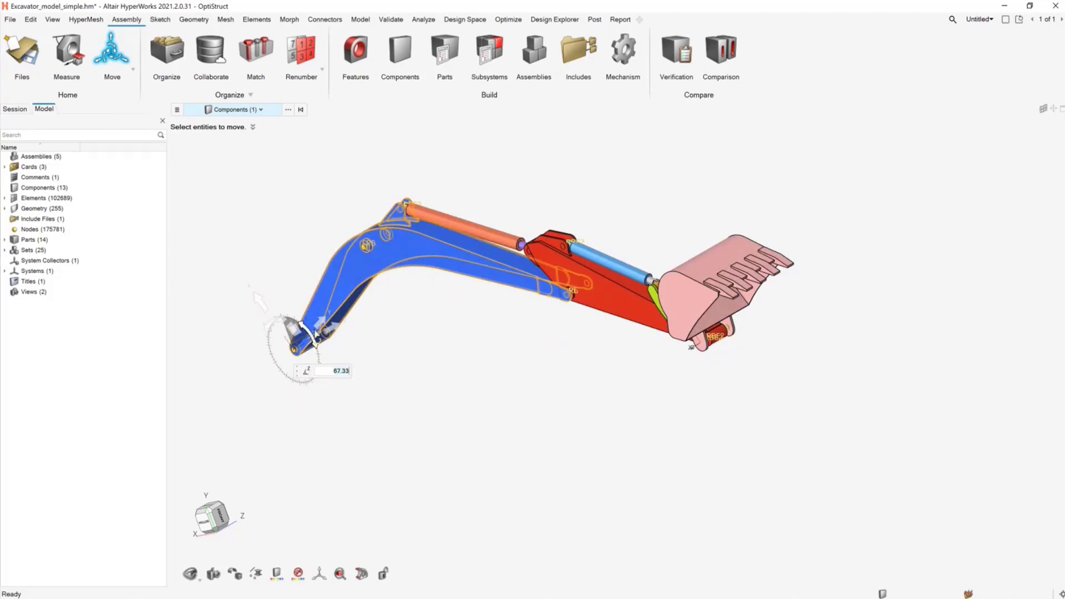
click(494, 241)
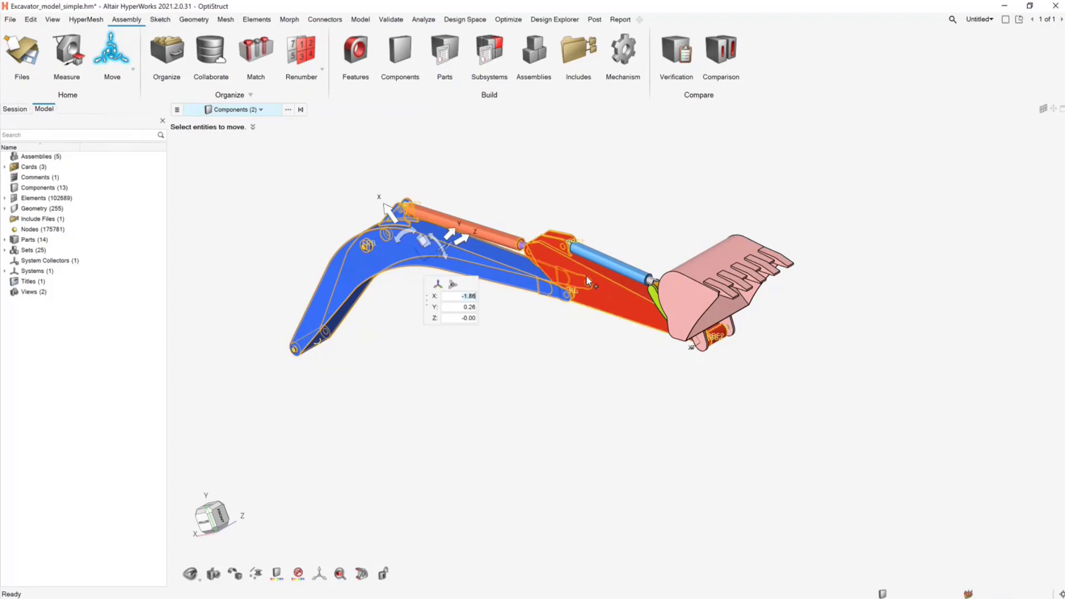
click(594, 278)
click(686, 261)
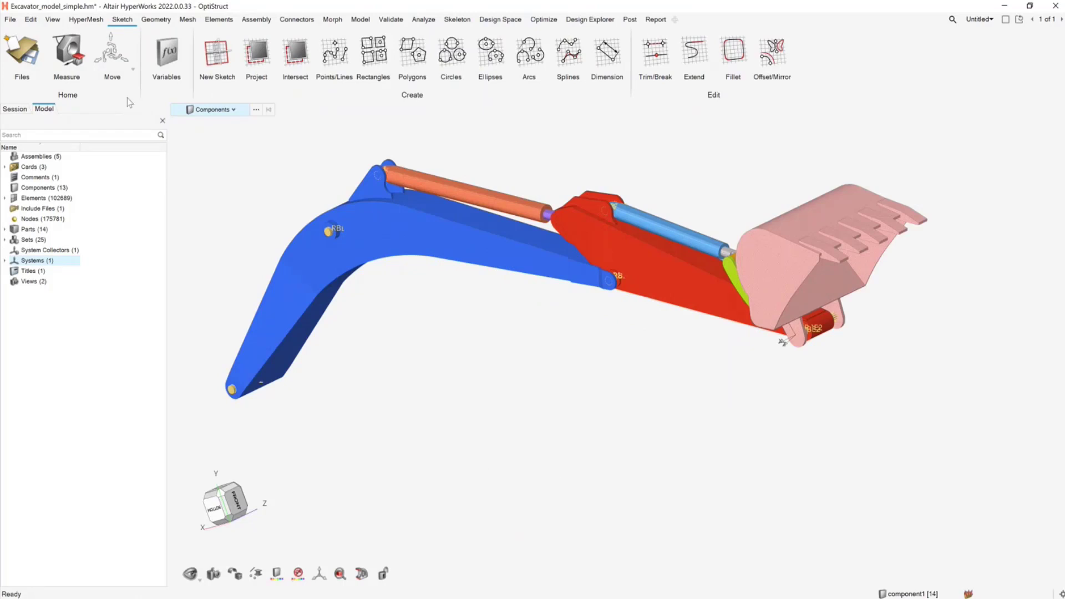
Start Move and select the blue boom, red arm, pink bucket and linked parts
click(112, 59)
click(461, 244)
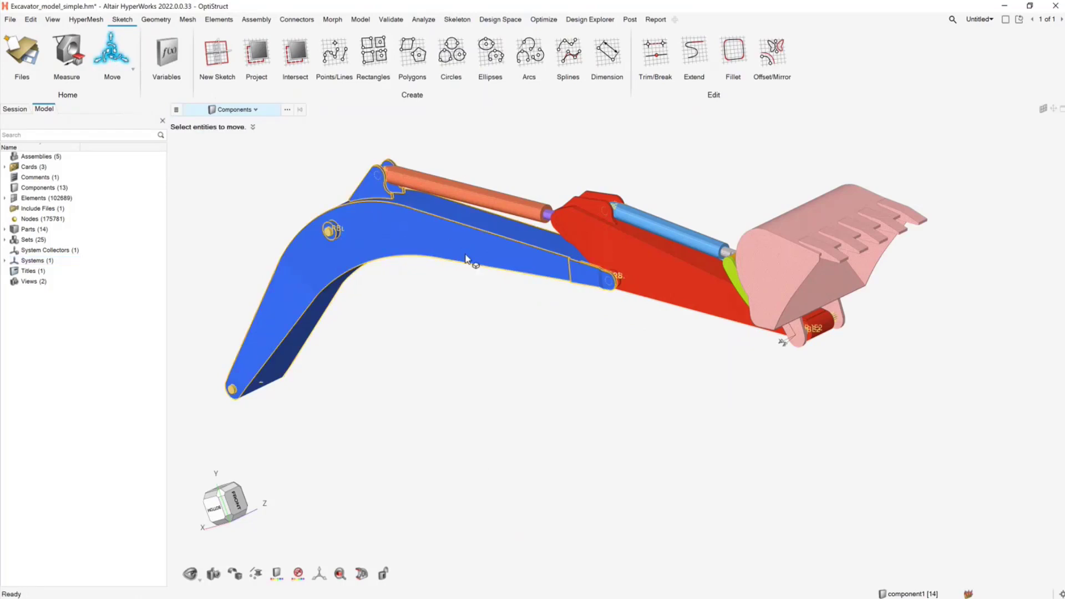
click(610, 245)
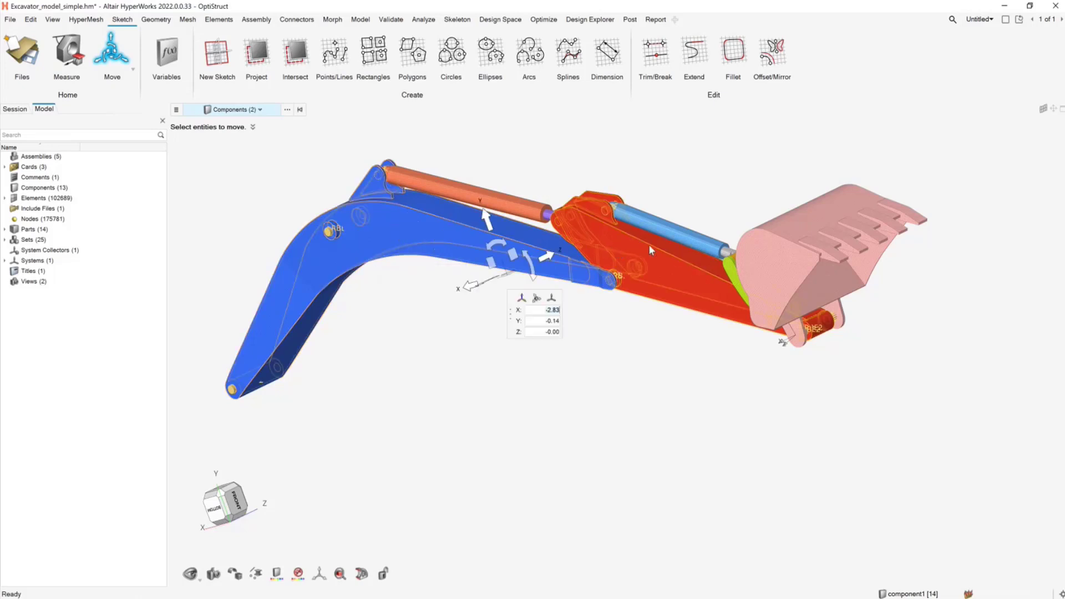
click(816, 245)
click(817, 243)
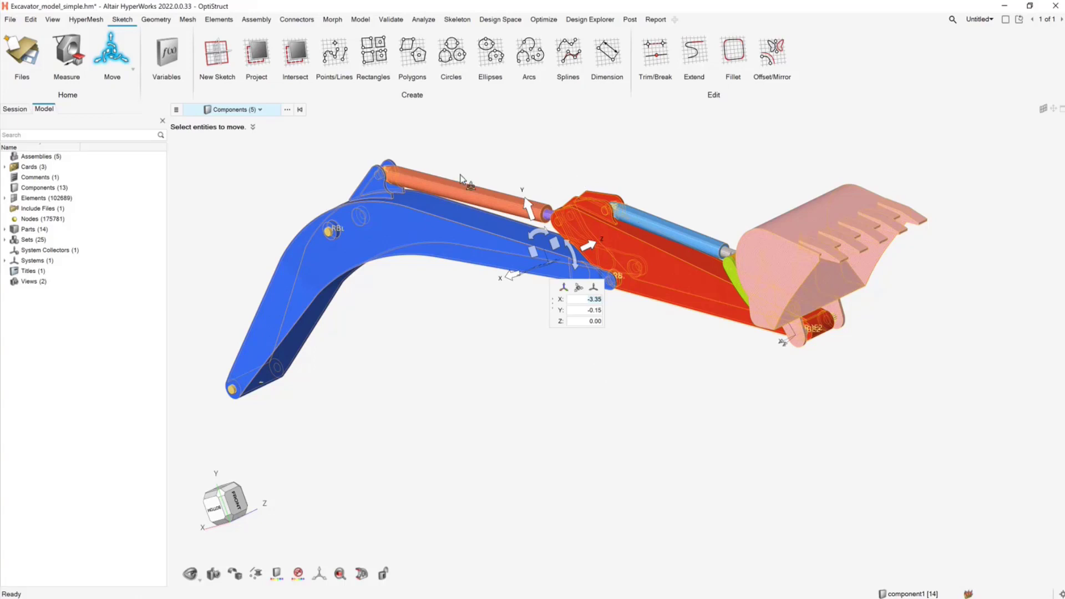
Reselect the boom with its pivot at the bottom pin, adding both cylinders, the arm and the bucket
click(299, 110)
click(358, 267)
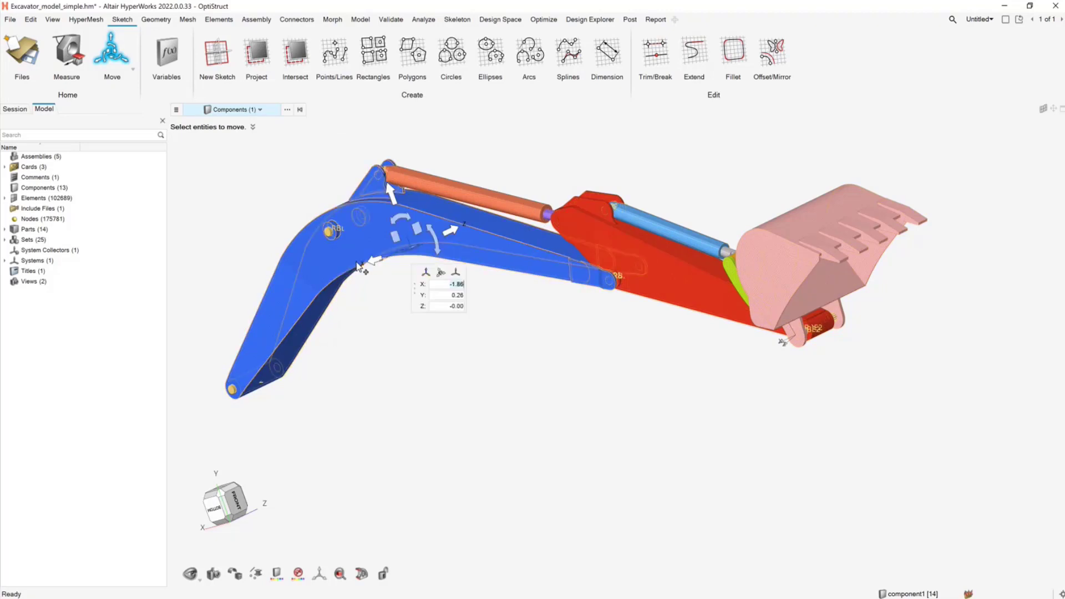
drag(412, 255, 289, 374)
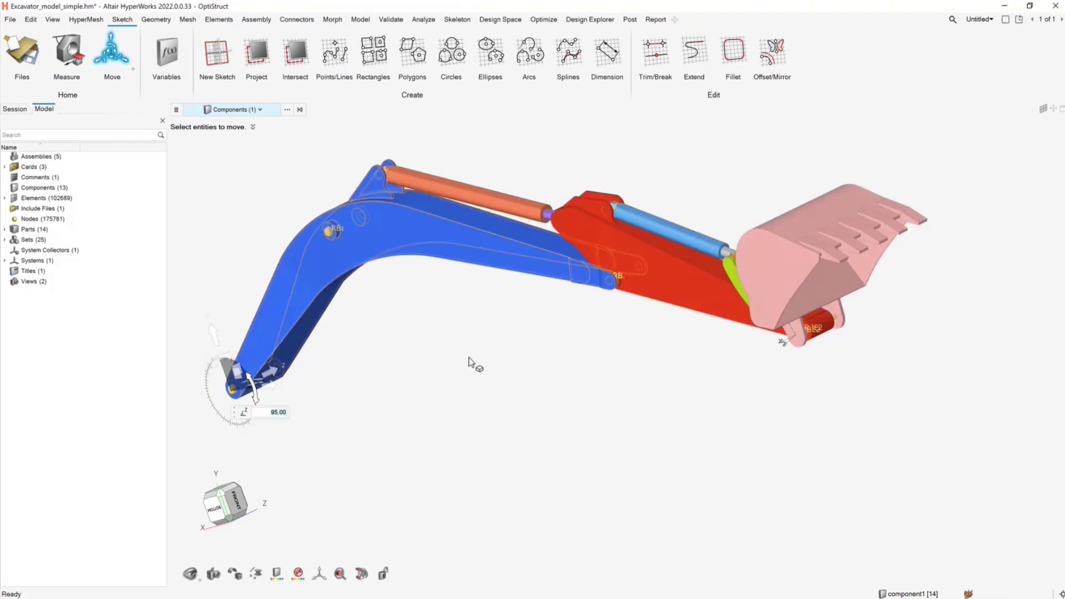
click(478, 192)
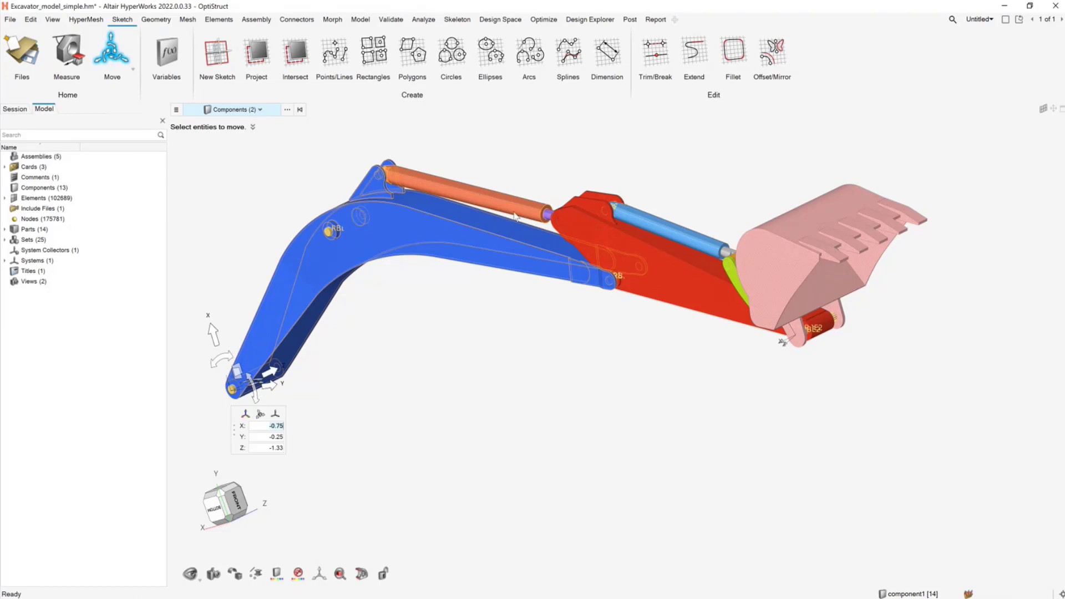
click(610, 249)
click(667, 228)
click(782, 237)
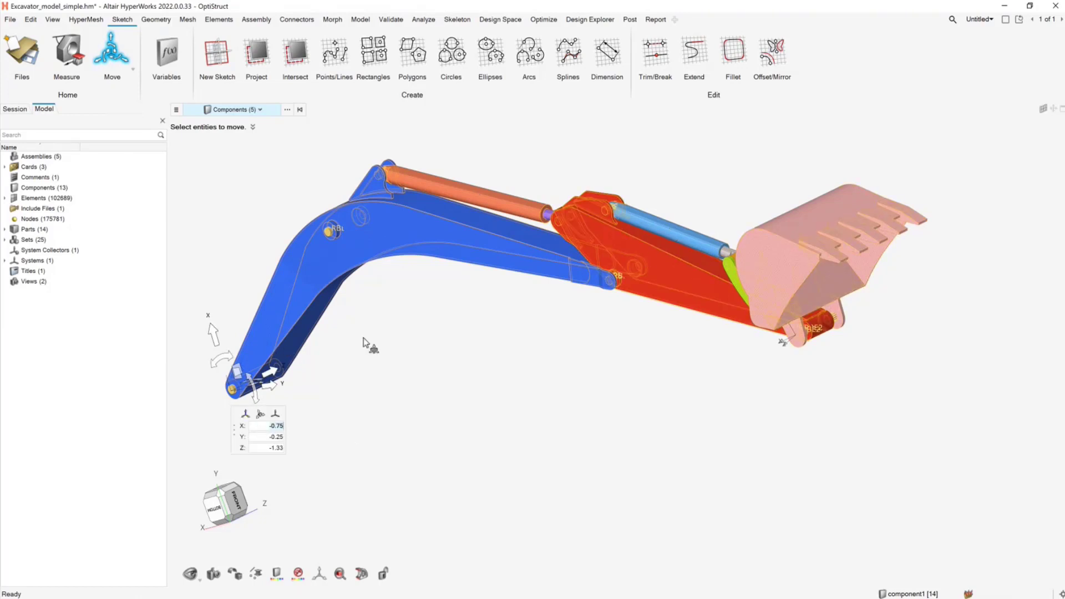
Remove the red arm and bucket from the move selection
mouse_move(494, 385)
middle_down()
mouse_move(482, 373)
mouse_move(503, 382)
middle_up()
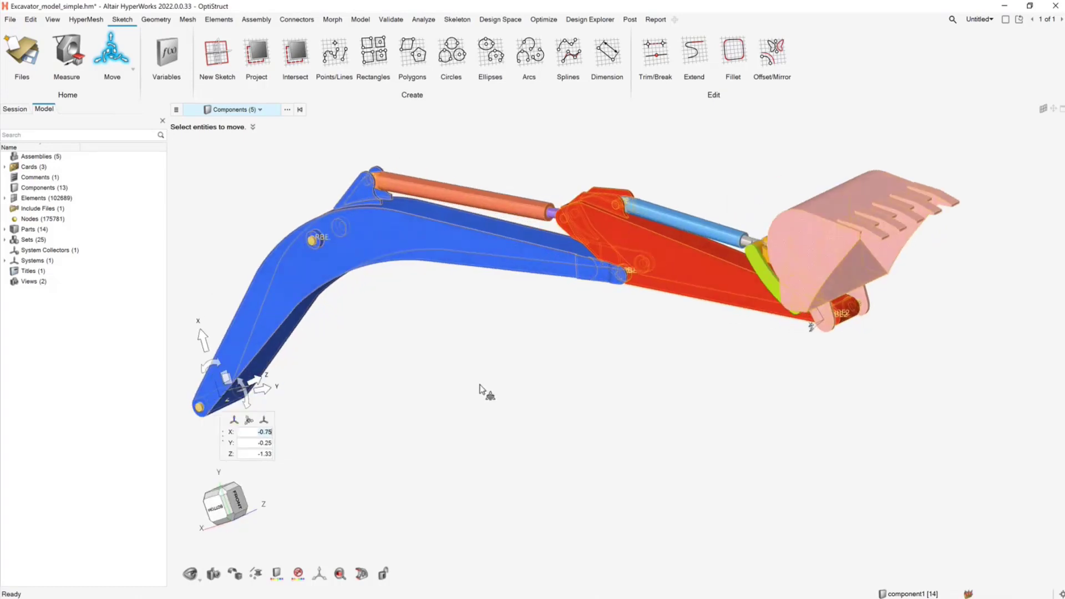
middle_drag(480, 388, 481, 352)
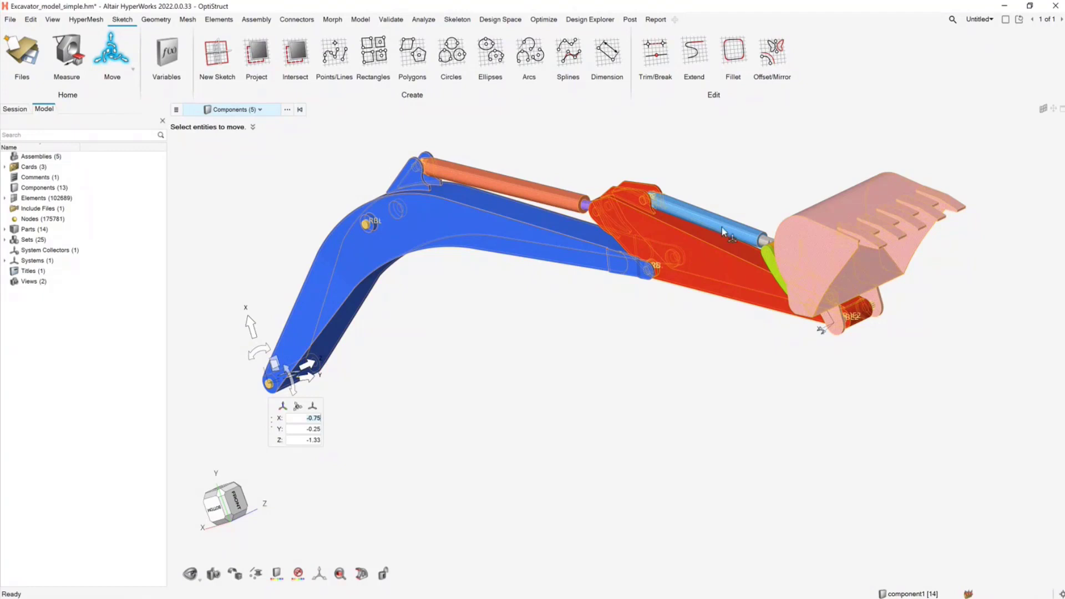
click(828, 253)
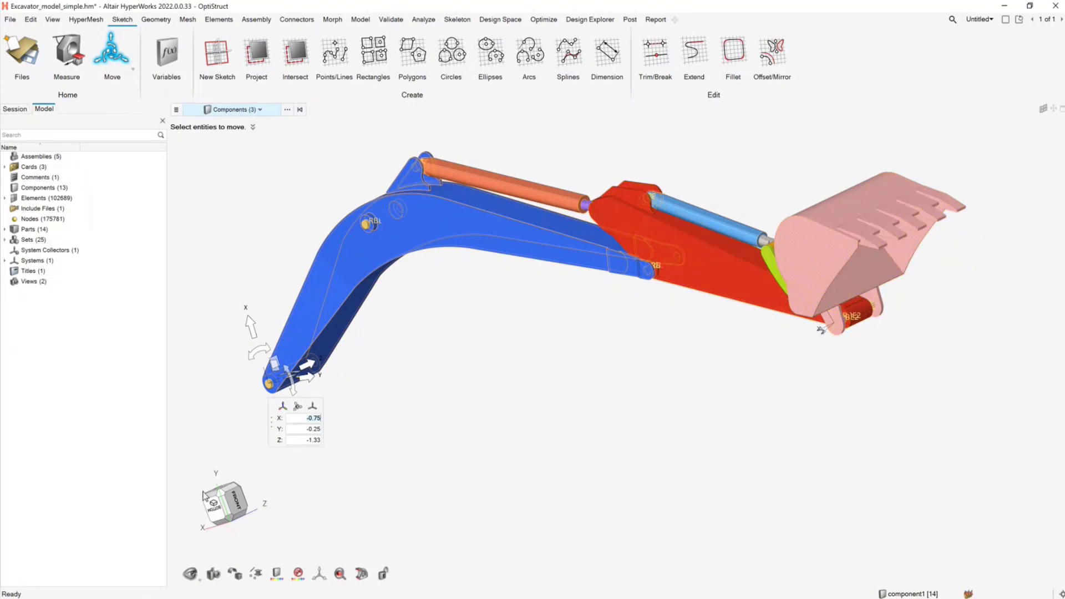
Mask the bucket, stick arm, blue cylinder, green link and grey rod, then clear the boom selection
click(193, 575)
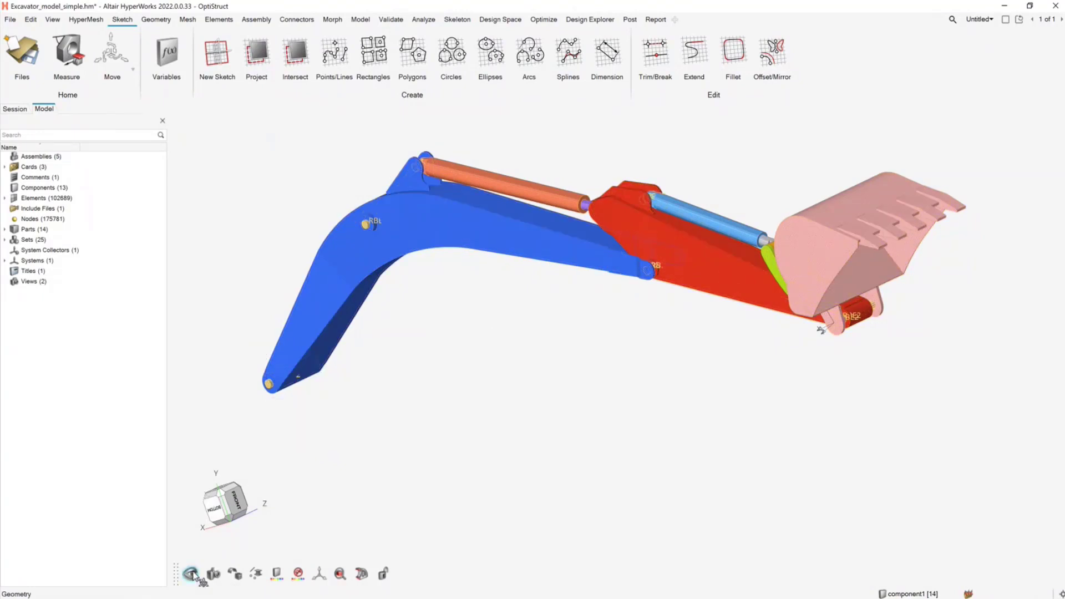
click(845, 235)
click(732, 268)
click(756, 236)
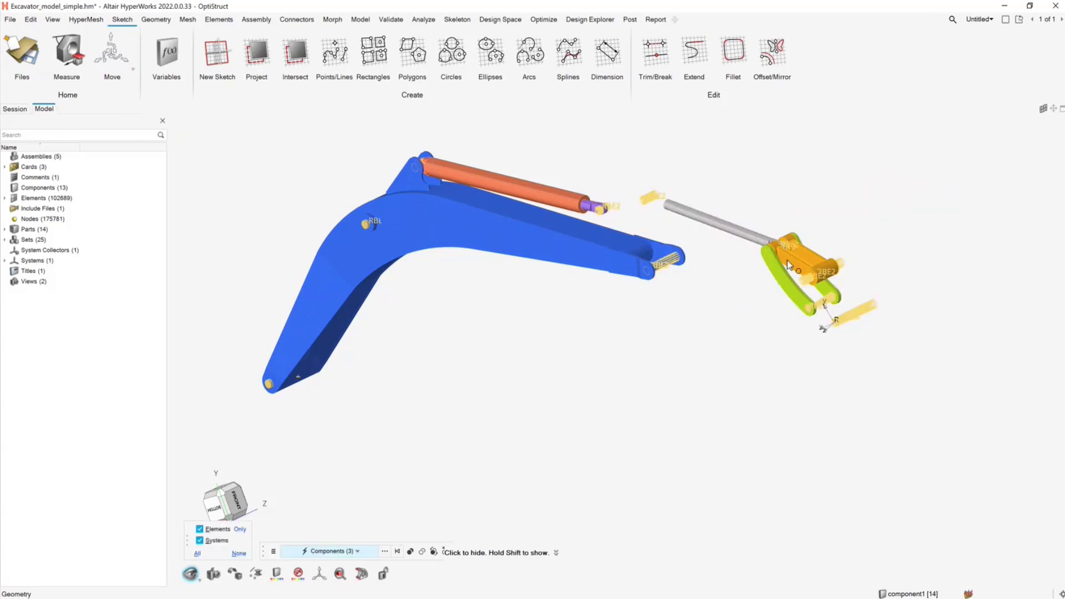
click(778, 264)
click(738, 228)
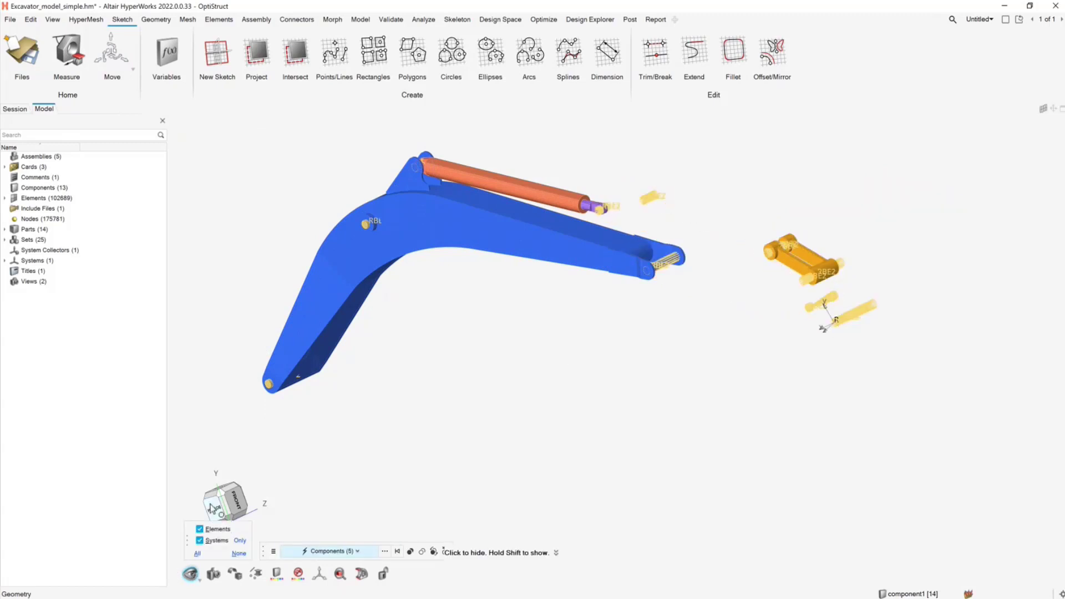
key(Escape)
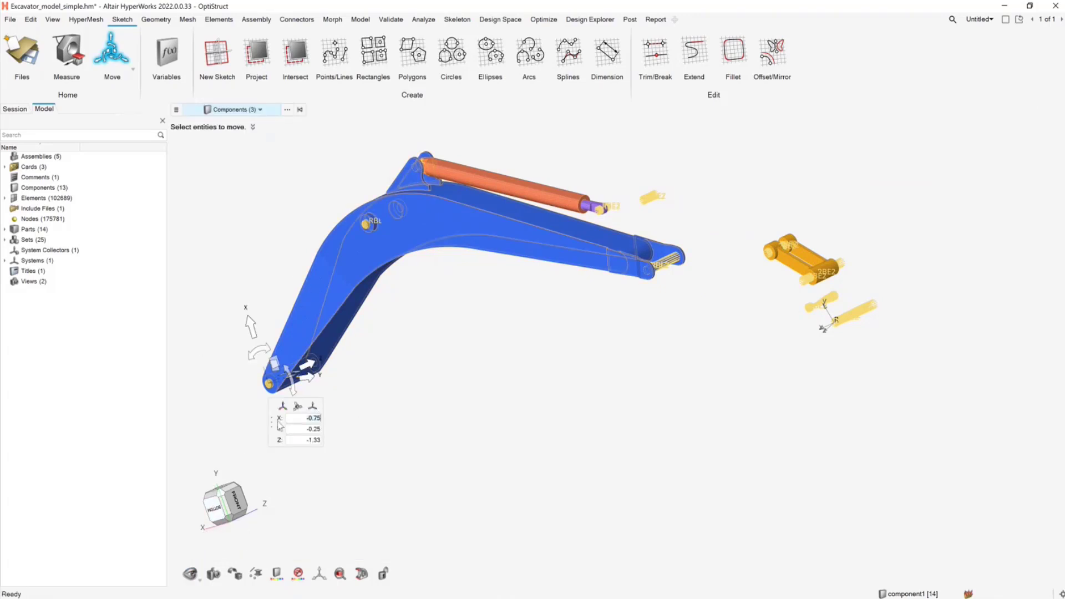
drag(279, 425, 295, 454)
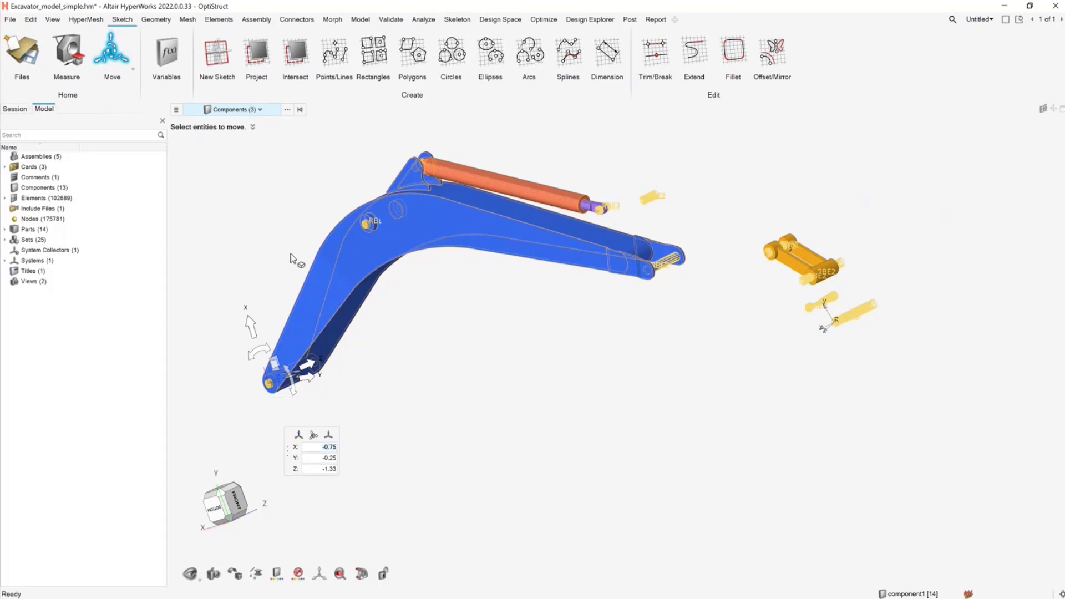
click(300, 110)
Show all the hidden excavator components again
key(a)
scroll(485, 357, up, 3)
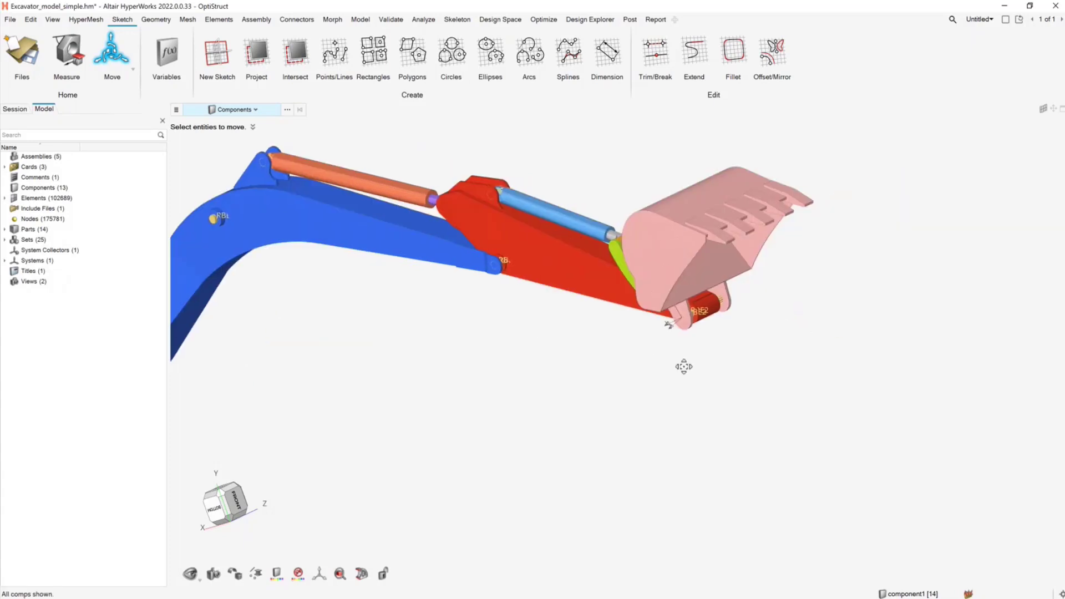
scroll(511, 352, up, 2)
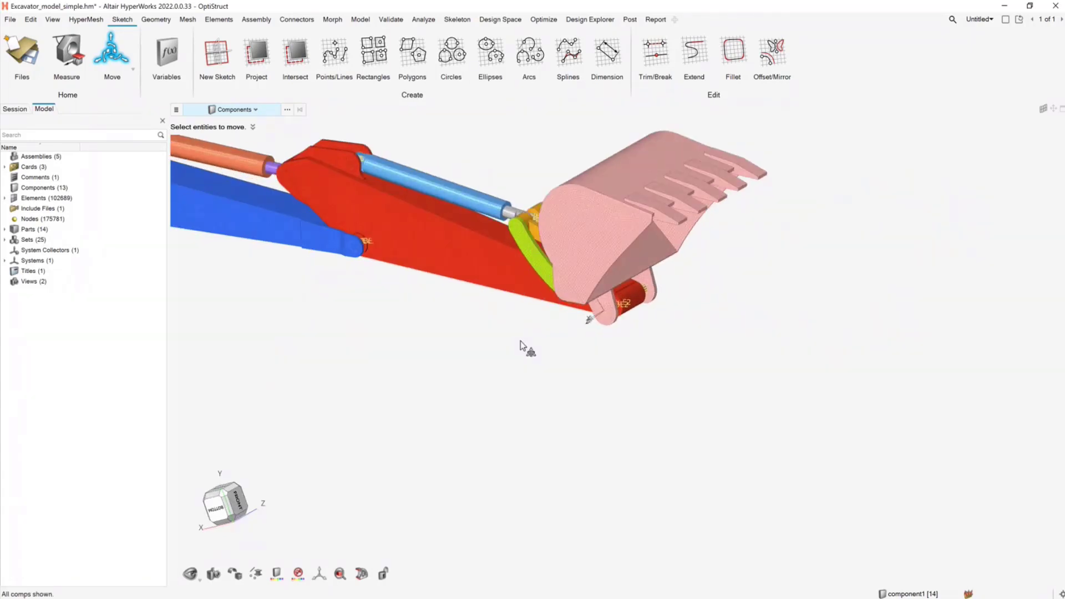
Select only the bucket to move, with its handle at X -8.52, Y -0.76, Z 0.00
click(607, 245)
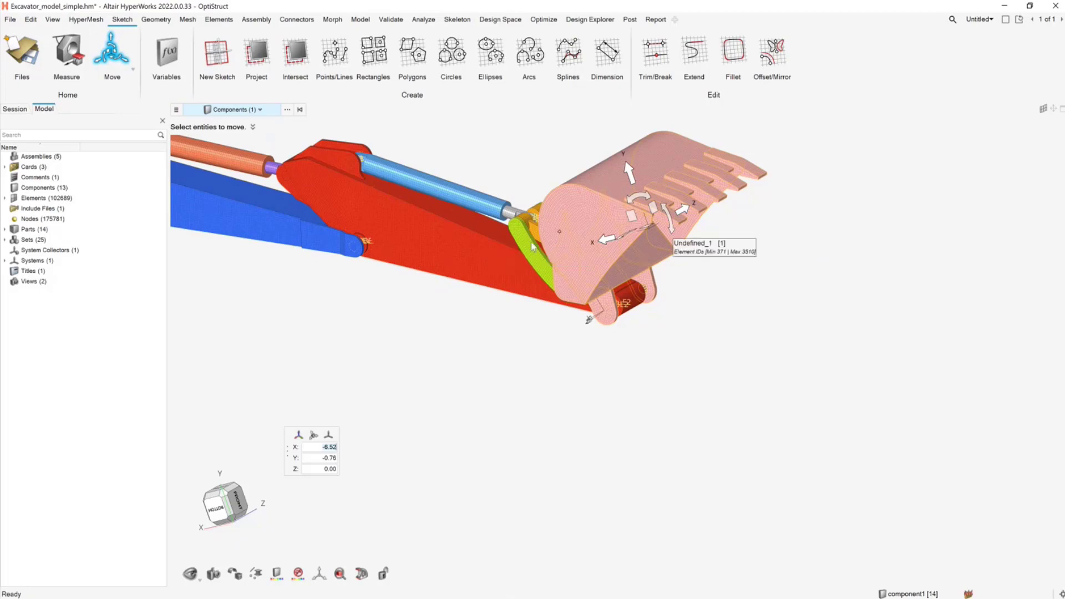
click(456, 258)
click(278, 211)
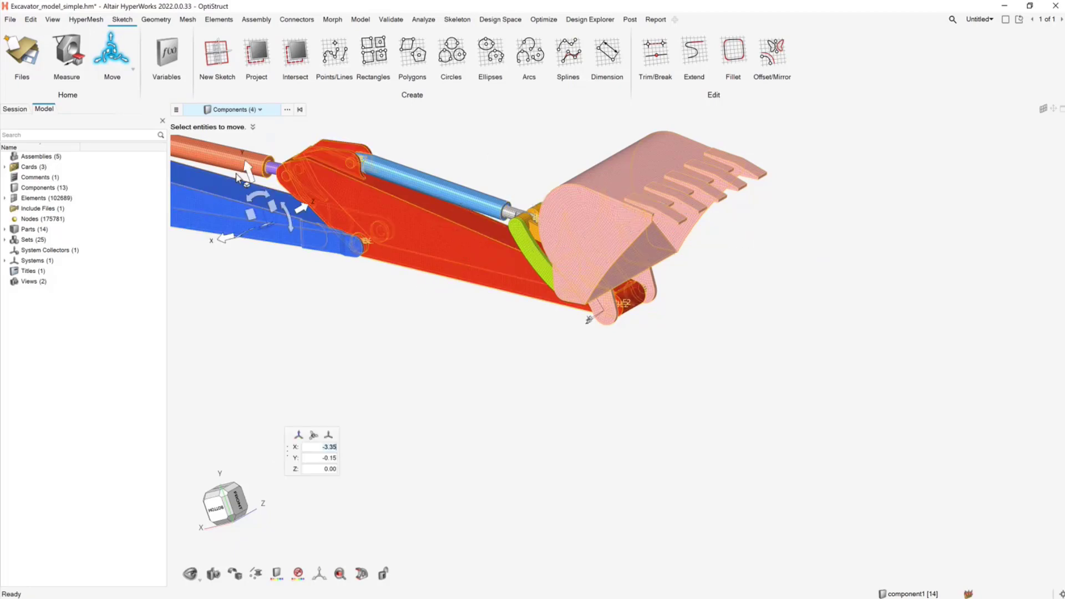
click(299, 111)
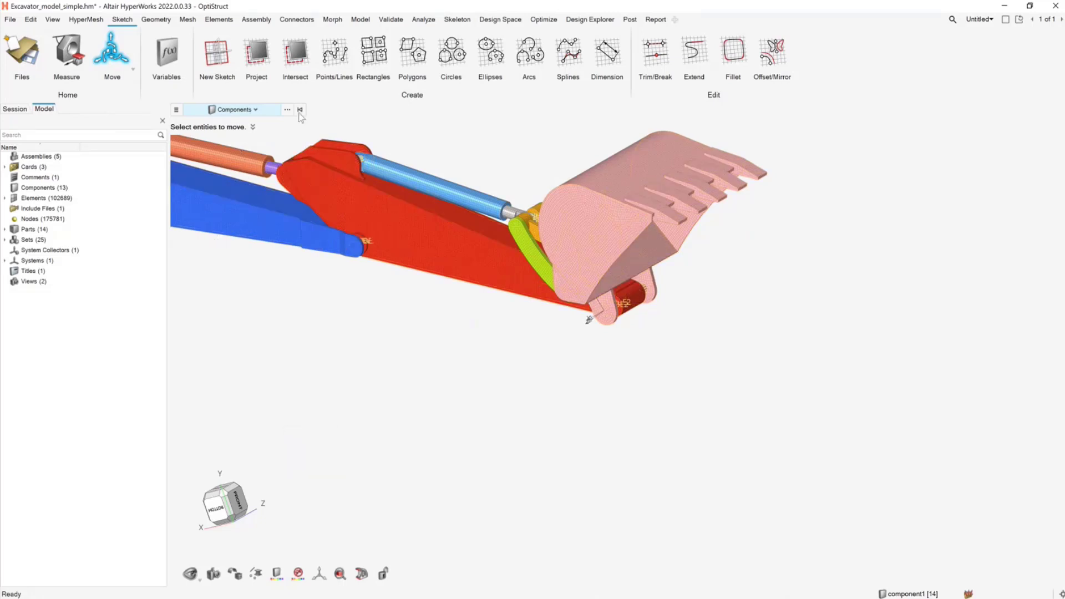
click(623, 199)
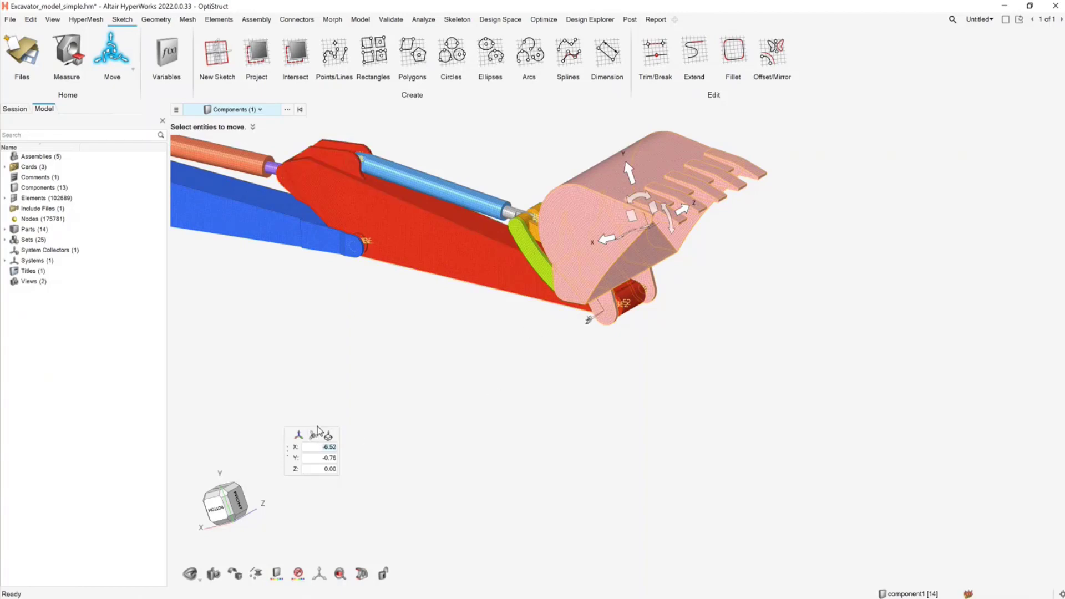
drag(289, 453, 374, 357)
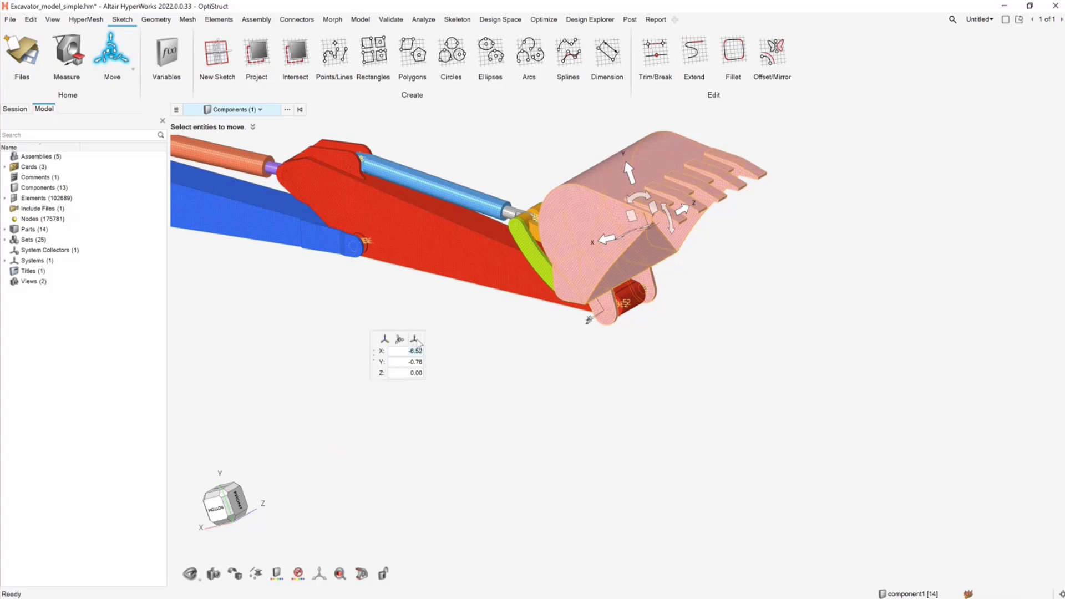
Set the move reference to the local coordinate system at the bucket hinge
click(416, 341)
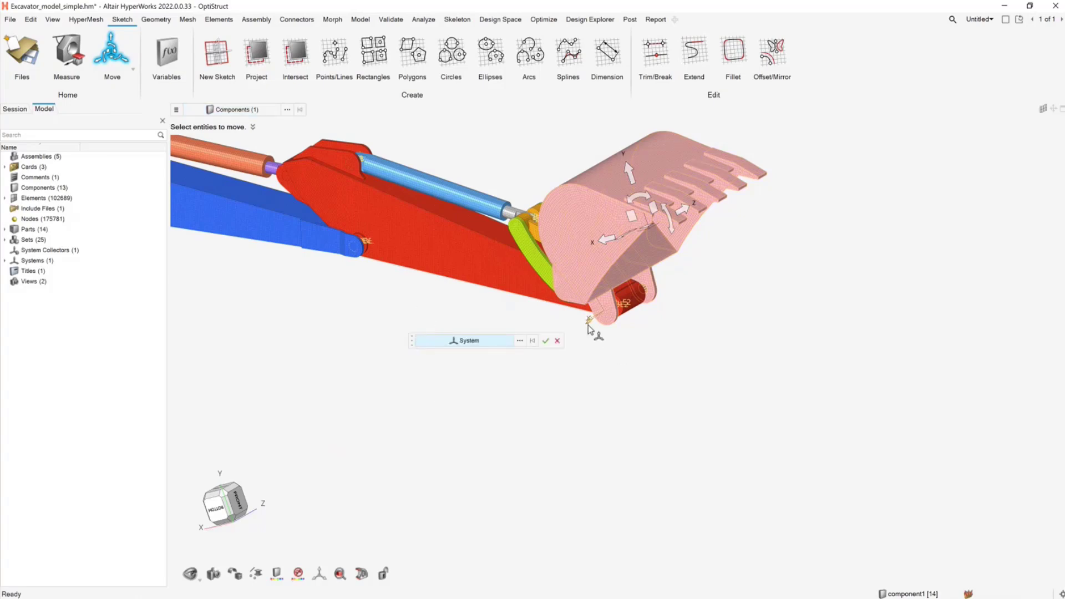
click(589, 327)
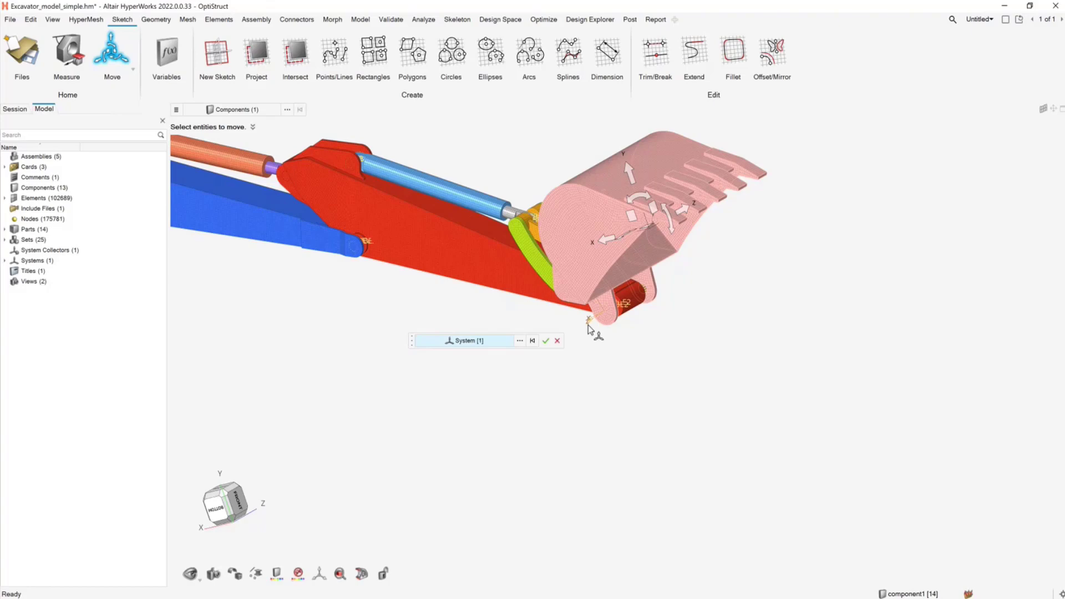
click(546, 342)
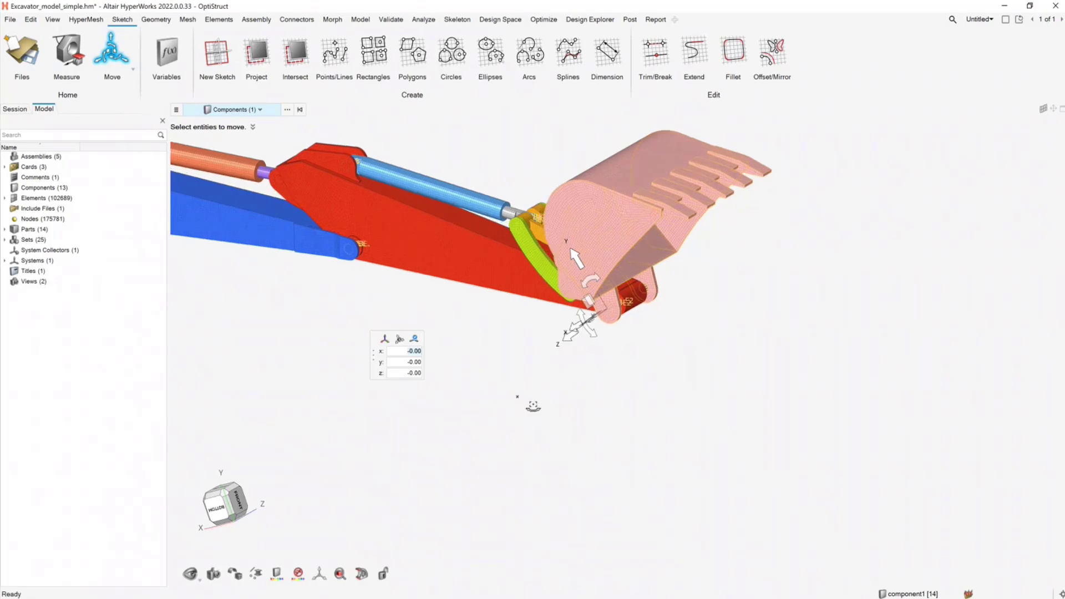
middle_drag(527, 404, 530, 404)
scroll(541, 331, up, 3)
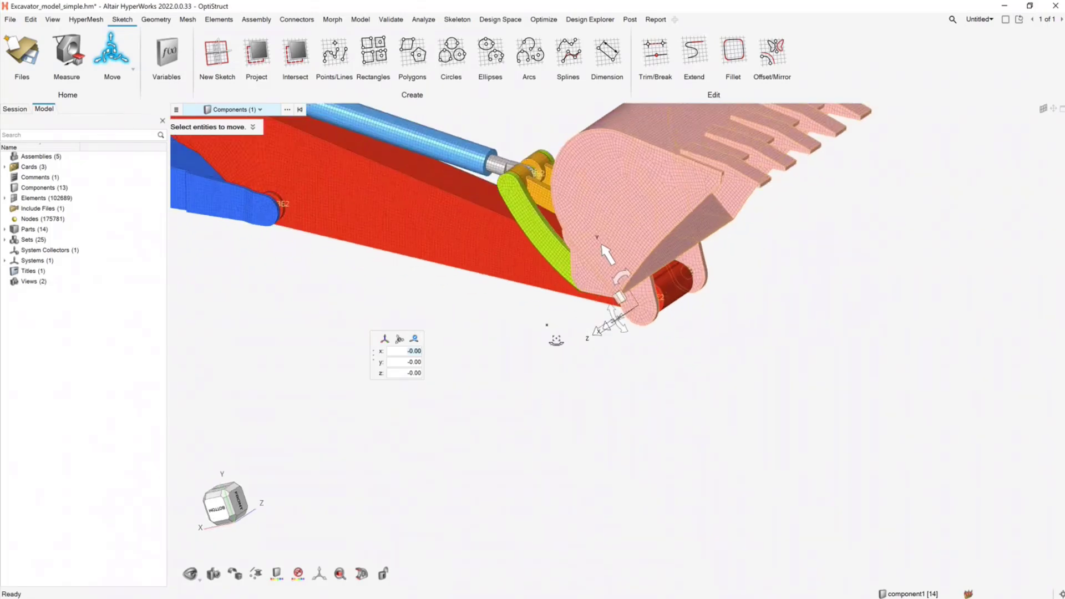
Rotate the bucket by -45° relative to the local system
click(415, 339)
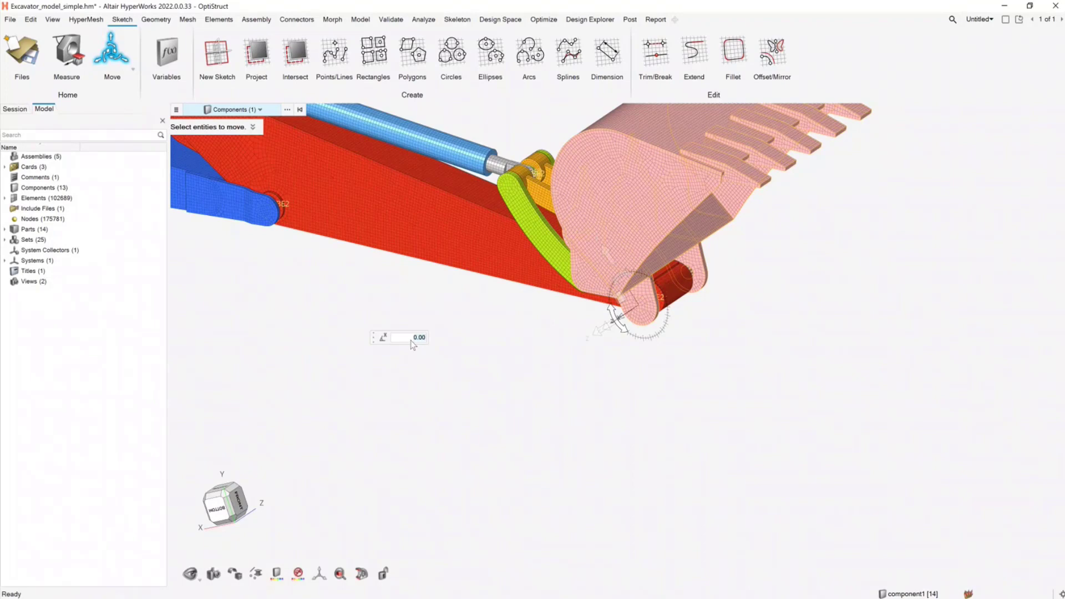
key(BackSpace)
text(-45)
key(Return)
key(Return)
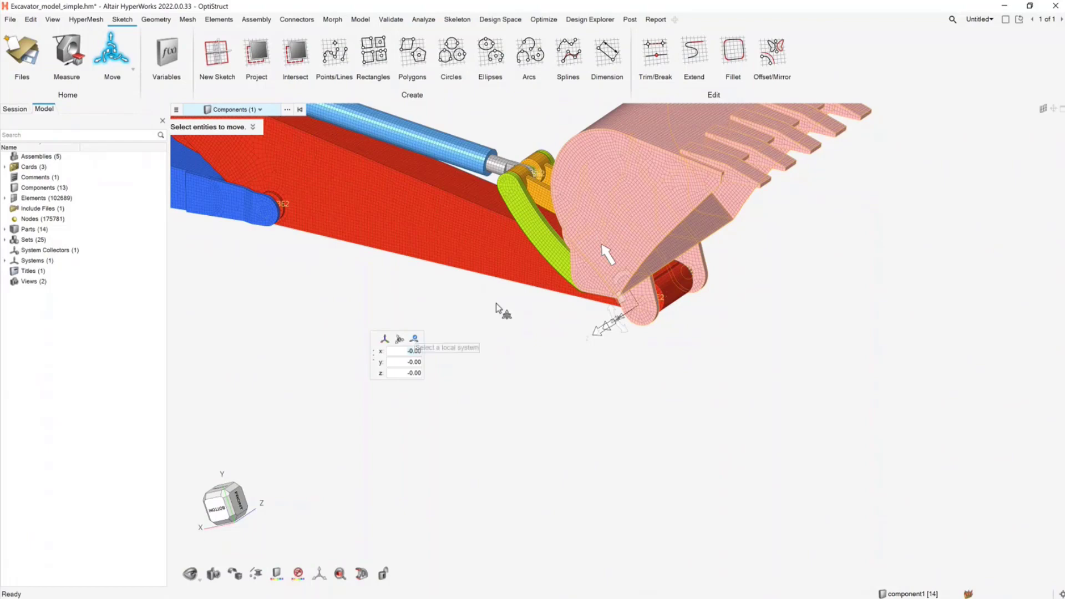
Add the red and blue arms to the move selection, then clear the four-part selection
middle_drag(459, 247, 516, 278)
click(486, 267)
click(287, 235)
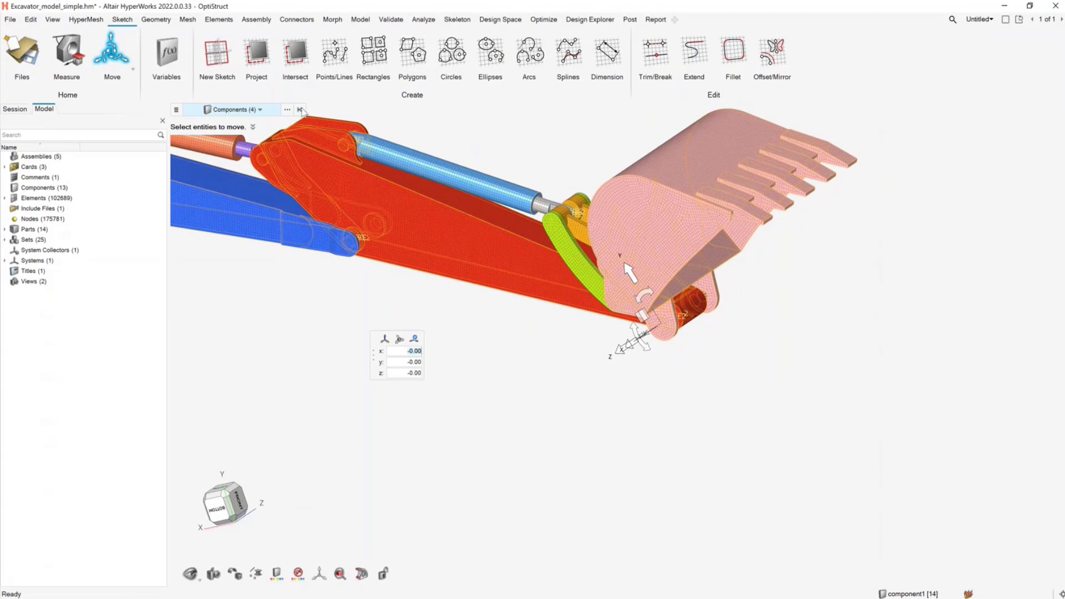
middle_drag(808, 328, 573, 291)
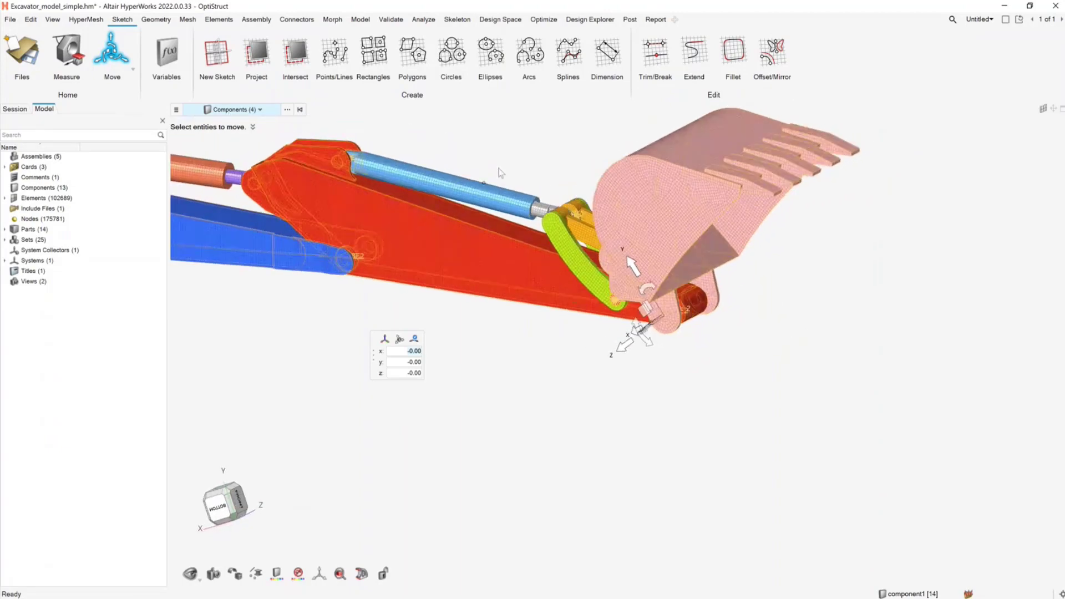
middle_drag(501, 172, 499, 188)
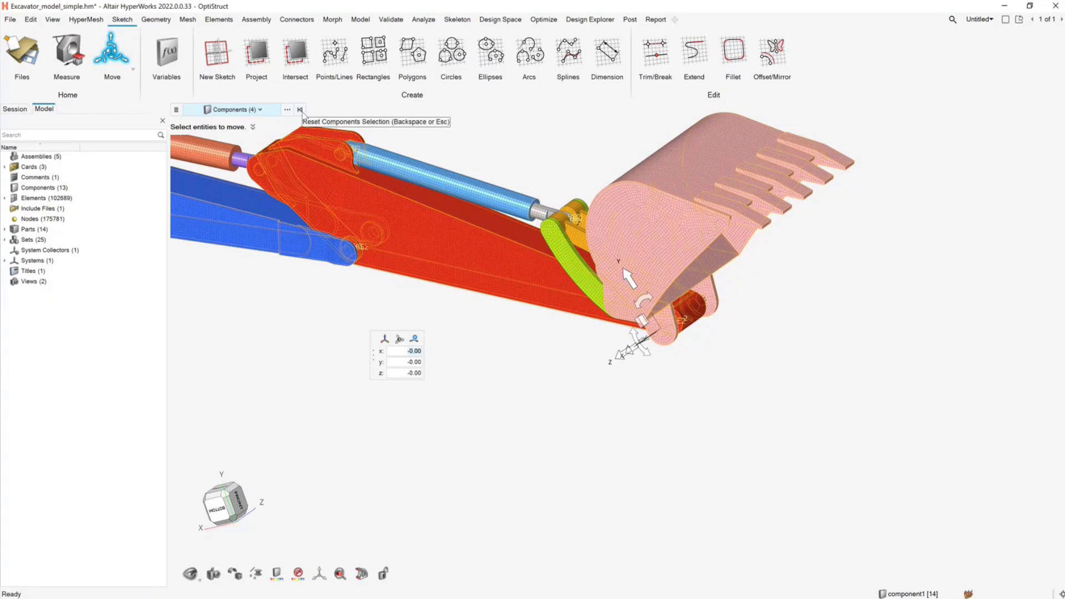
click(301, 110)
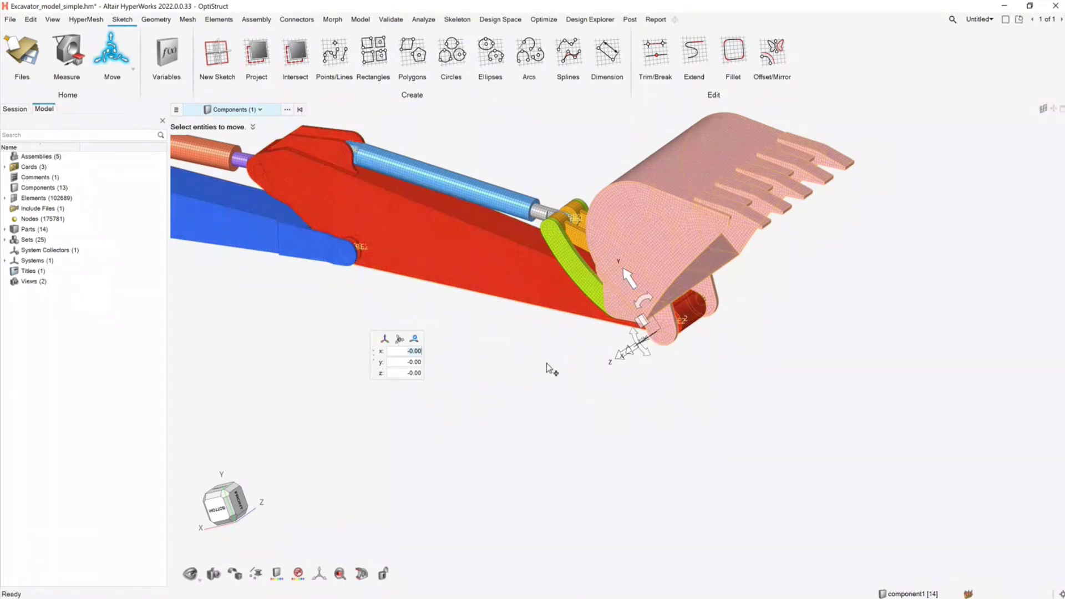
mouse_move(552, 369)
ctrl+mouse_down()
mouse_move(627, 363)
mouse_move(511, 357)
mouse_move(555, 362)
mouse_move(542, 368)
ctrl+mouse_up()
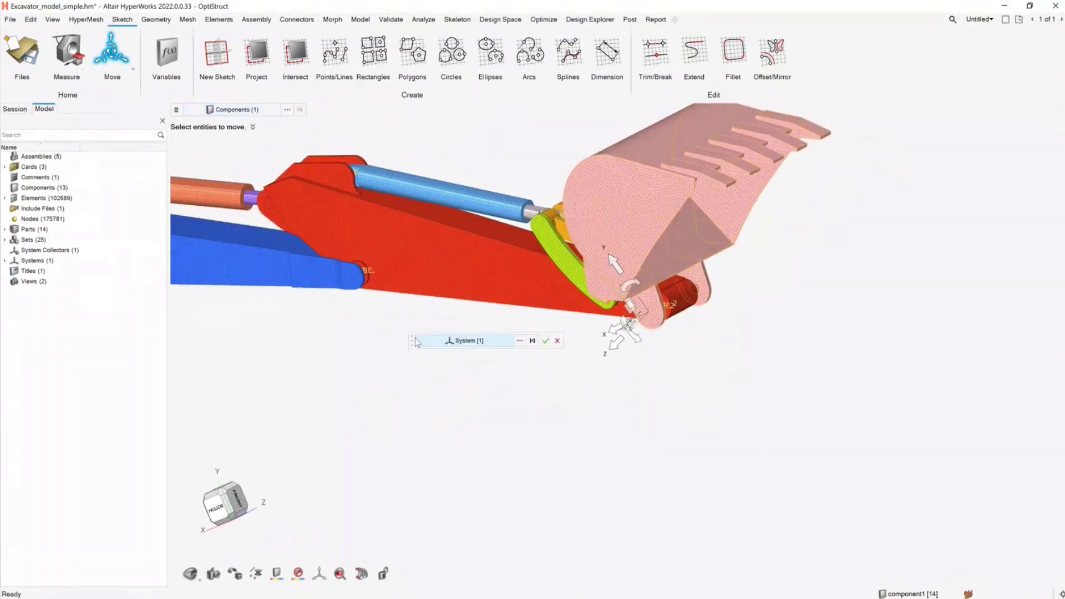
Confirm the reference system and shift the bucket manipulator's pivot onto the red boom for rotating
click(546, 341)
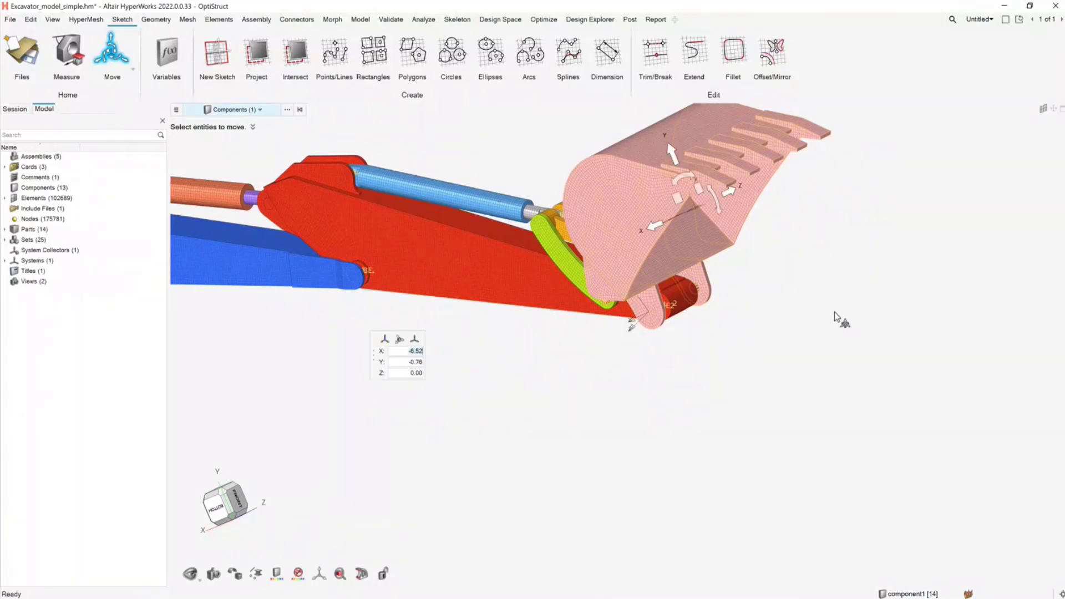
ctrl+drag(838, 319, 845, 291)
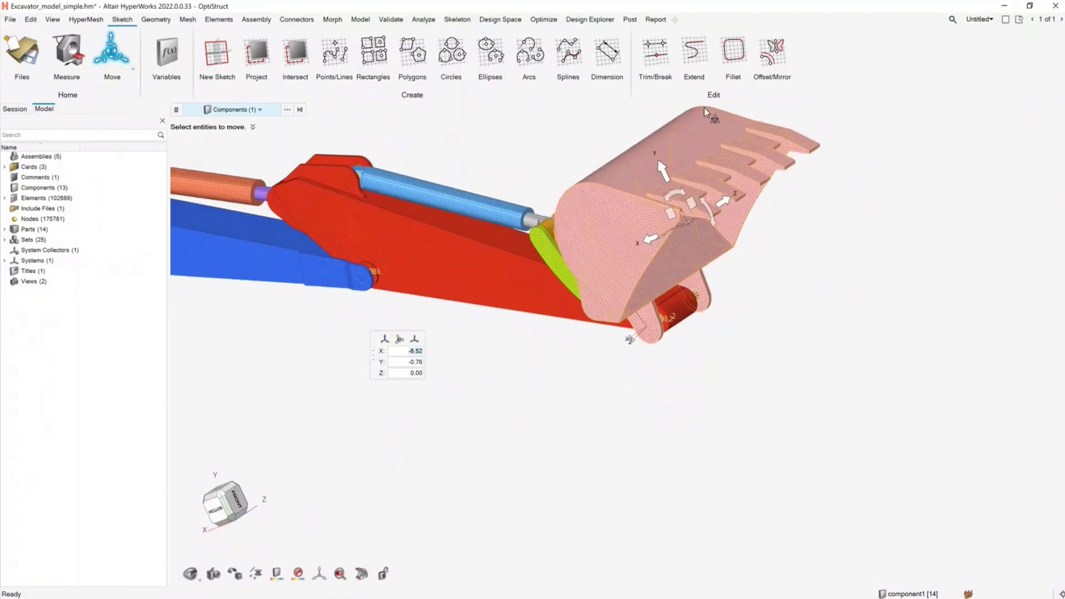
ctrl+drag(992, 250, 983, 261)
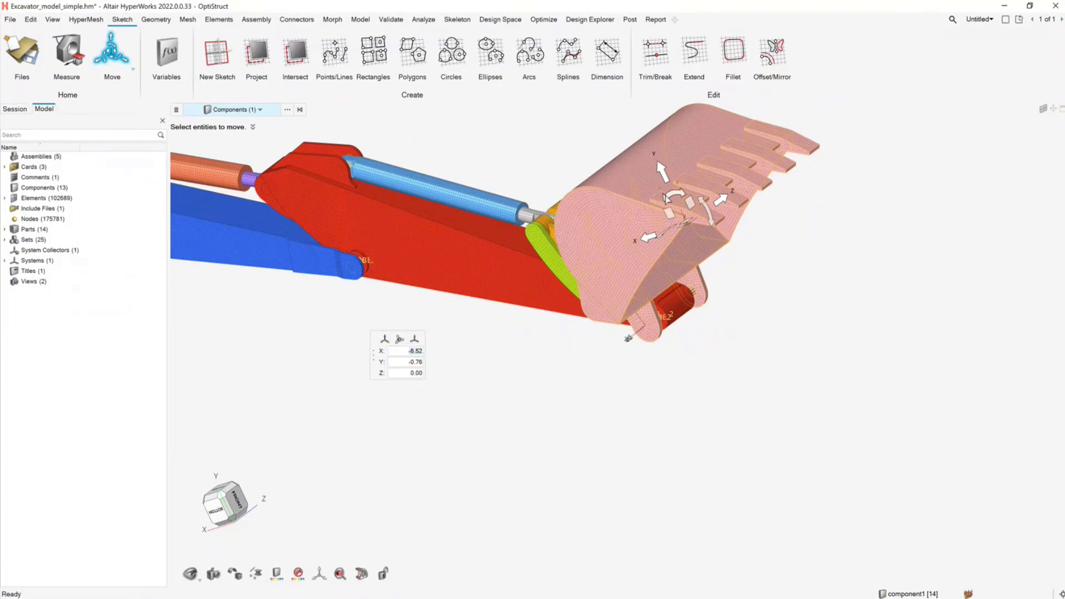
drag(673, 199, 631, 262)
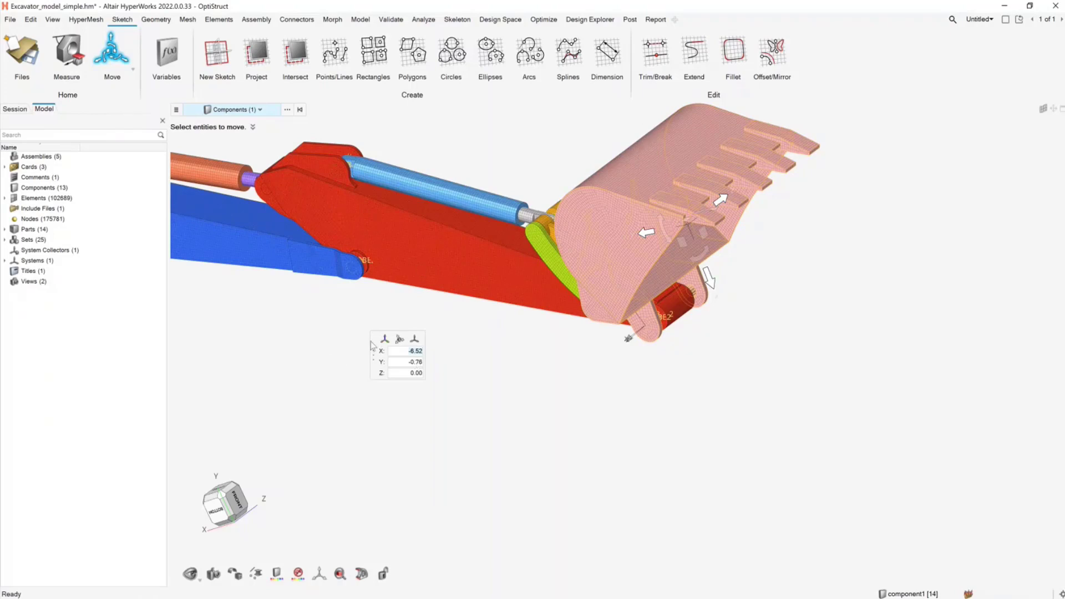
click(385, 341)
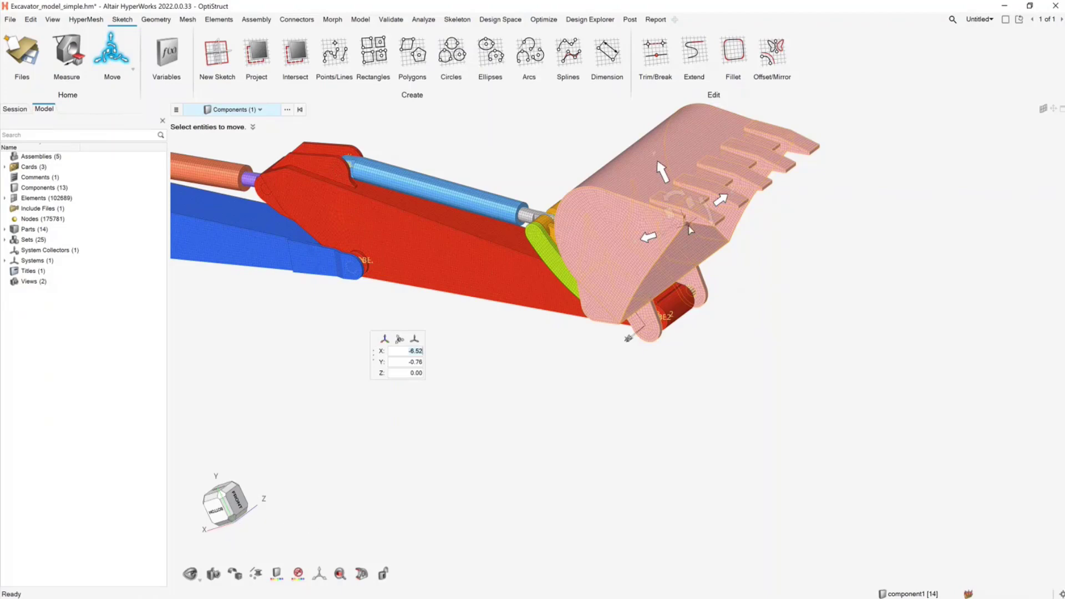
drag(689, 227, 438, 253)
click(404, 249)
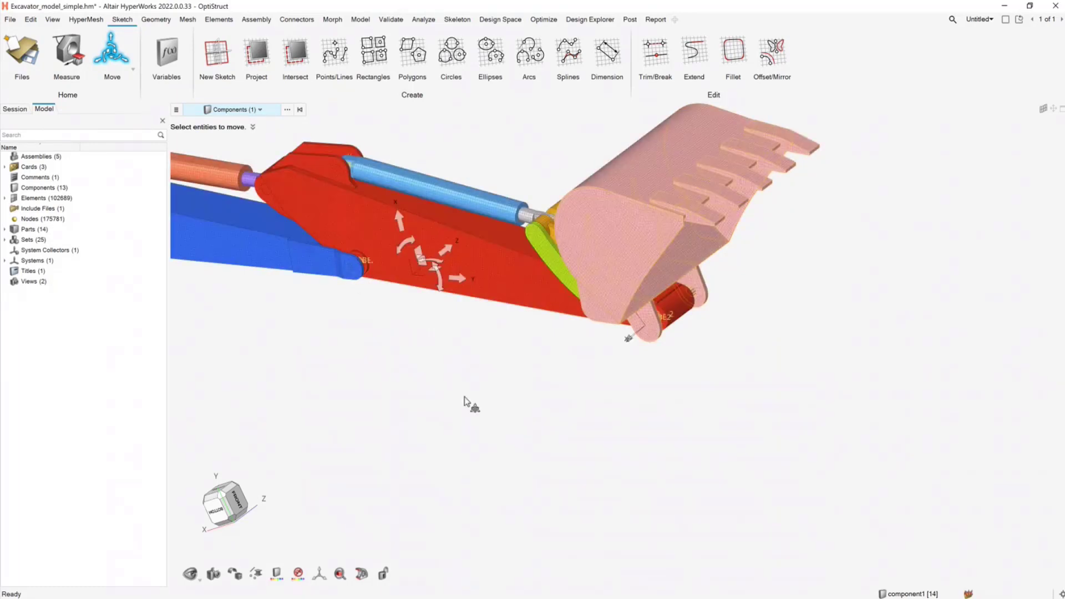
Add the red boom, align the manipulator to global axes, and place it at the blue cylinder's end
click(415, 277)
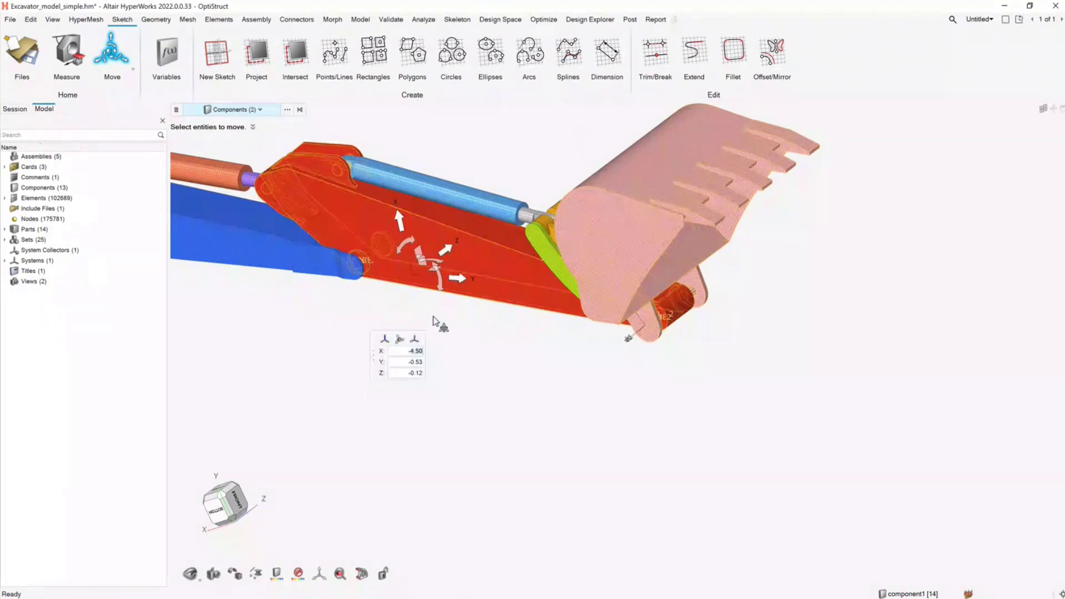
click(384, 341)
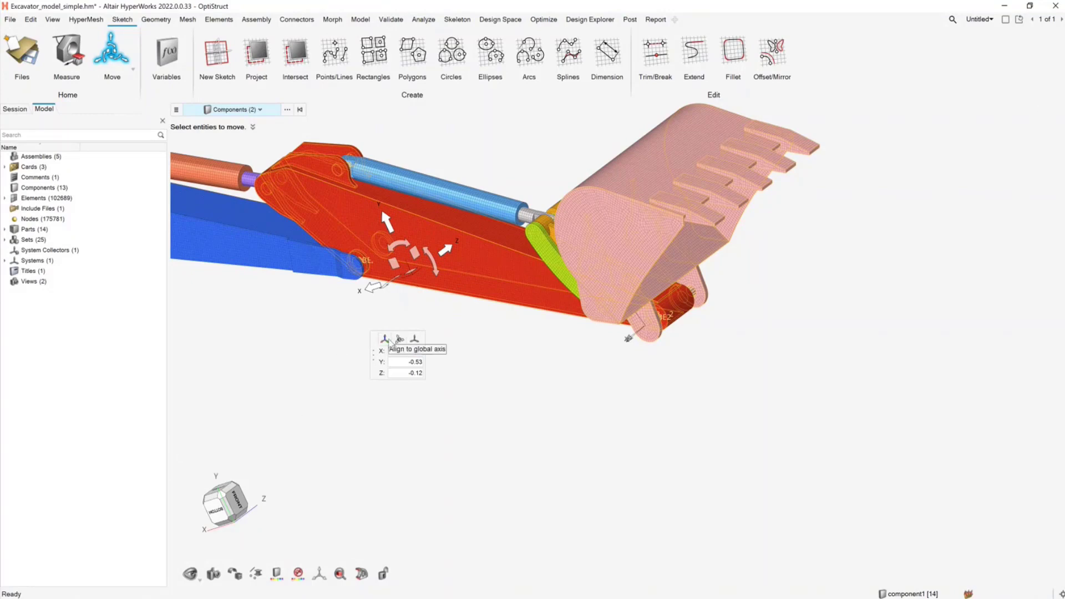
click(390, 340)
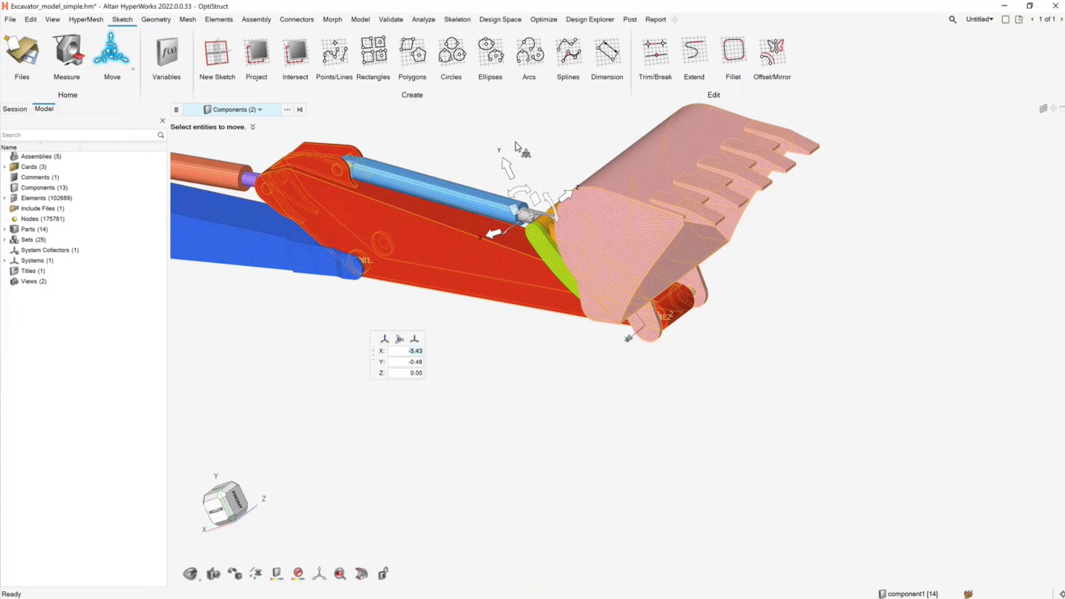
right_drag(516, 146, 535, 179)
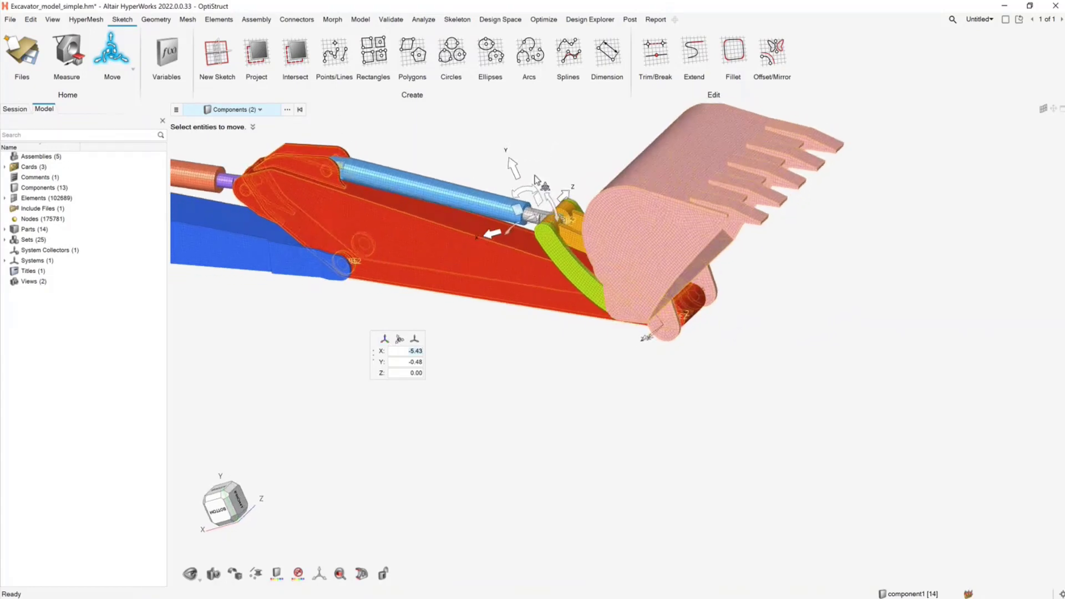
right_drag(574, 383, 568, 385)
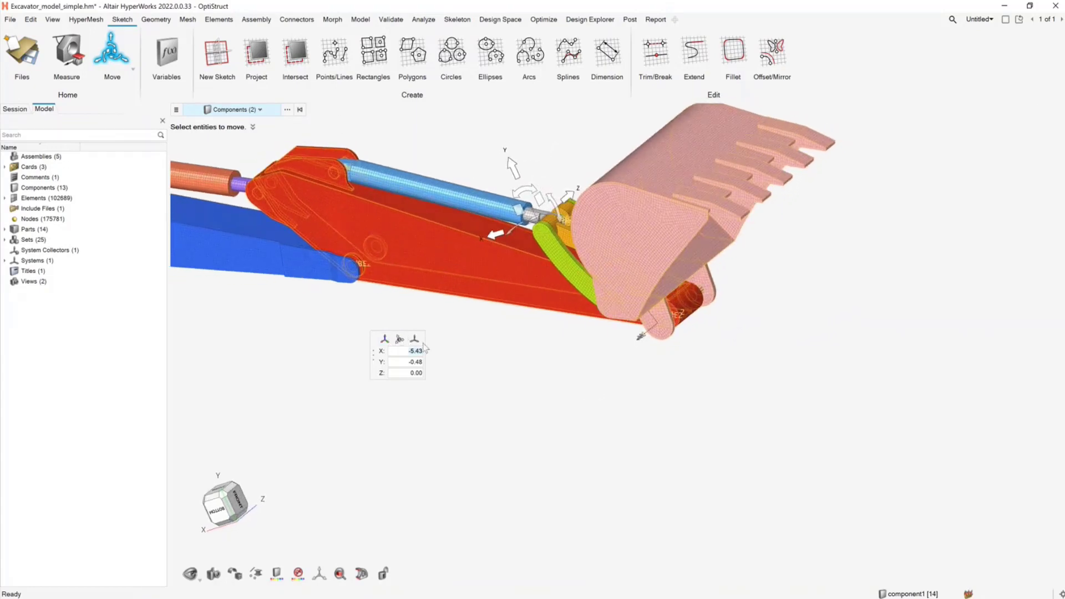
Select only the bucket and set its reference to the system near the bucket
click(300, 110)
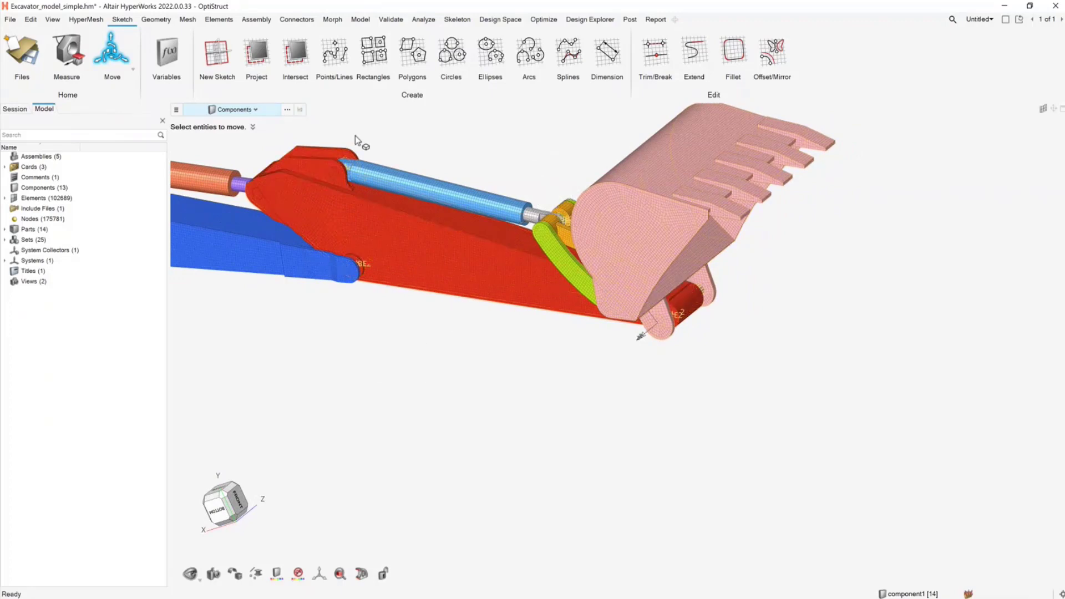
click(627, 267)
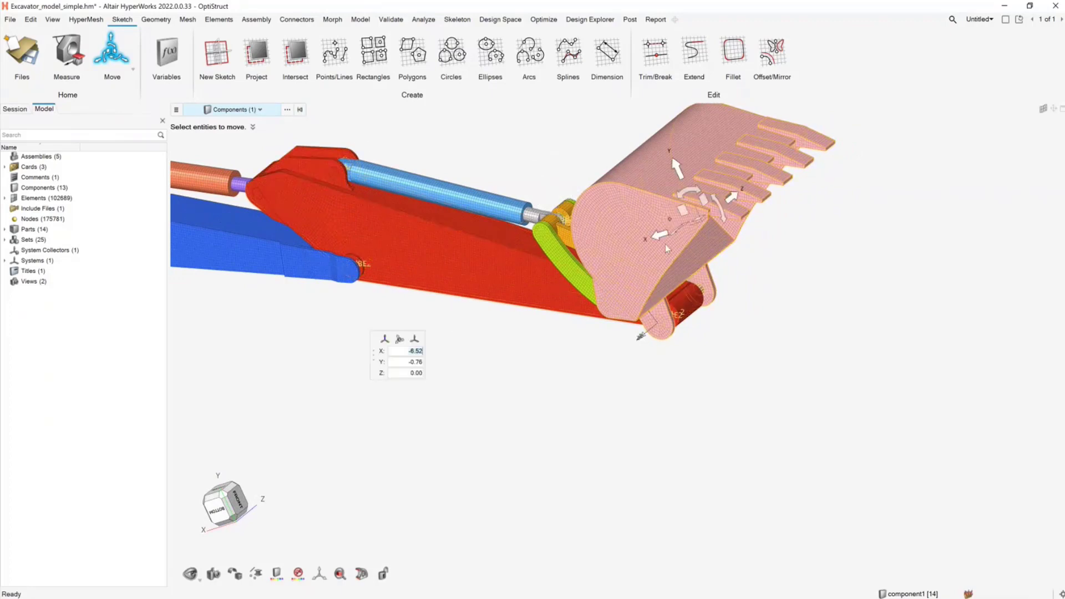
click(415, 339)
click(641, 338)
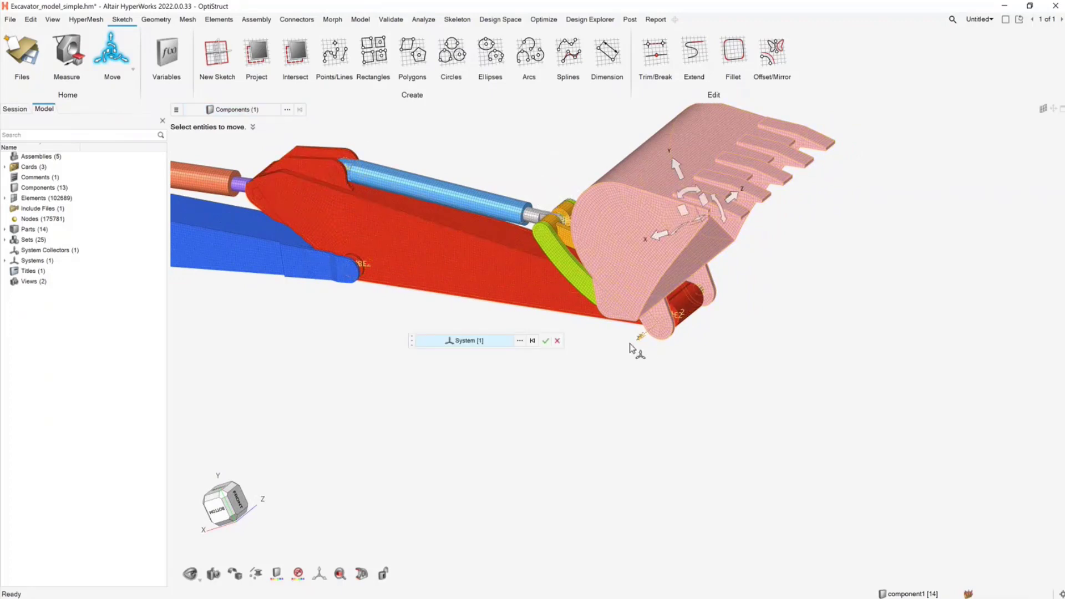
click(546, 341)
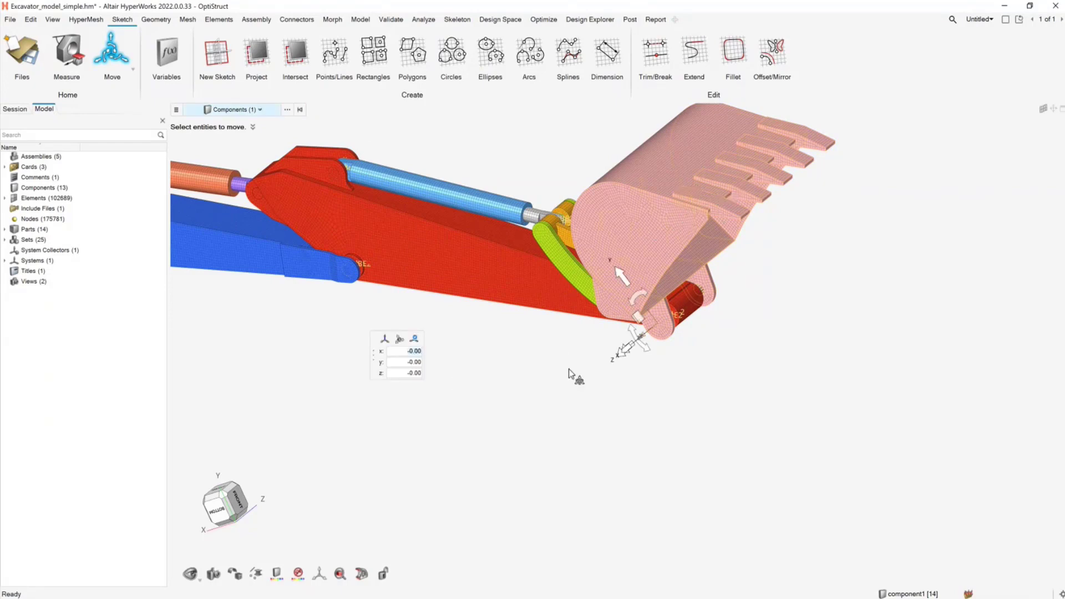
Align the manipulator to local axes and snap it to the bucket hinge pin
drag(648, 331, 519, 178)
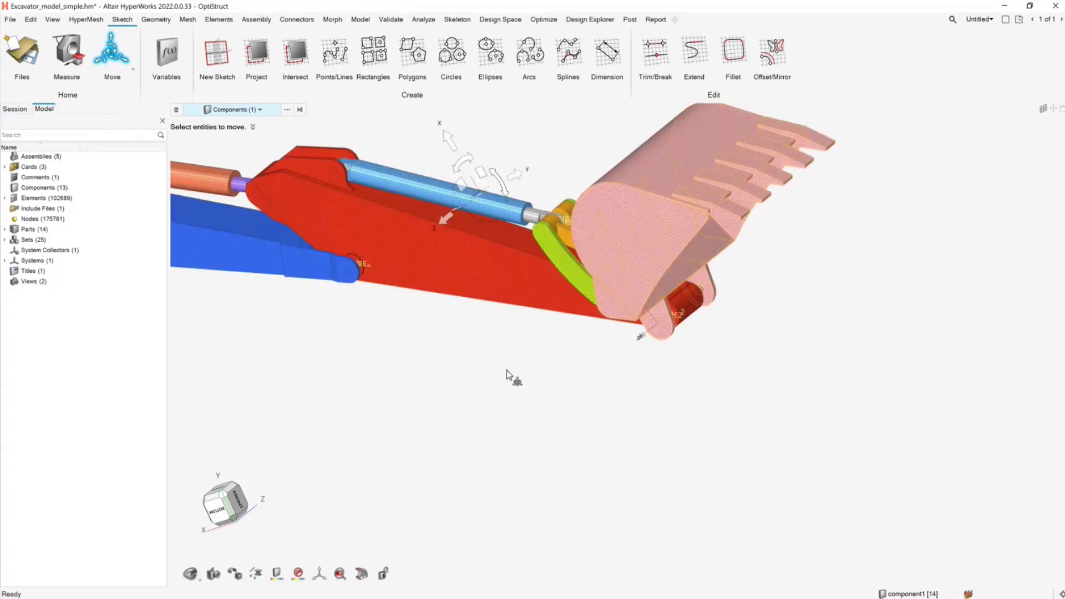
click(480, 193)
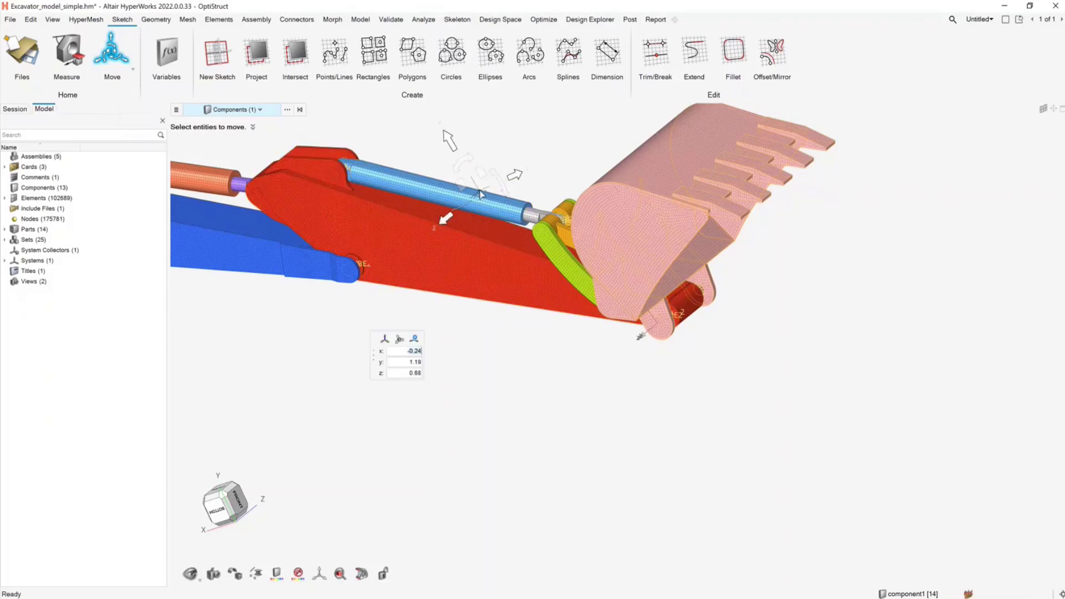
click(384, 339)
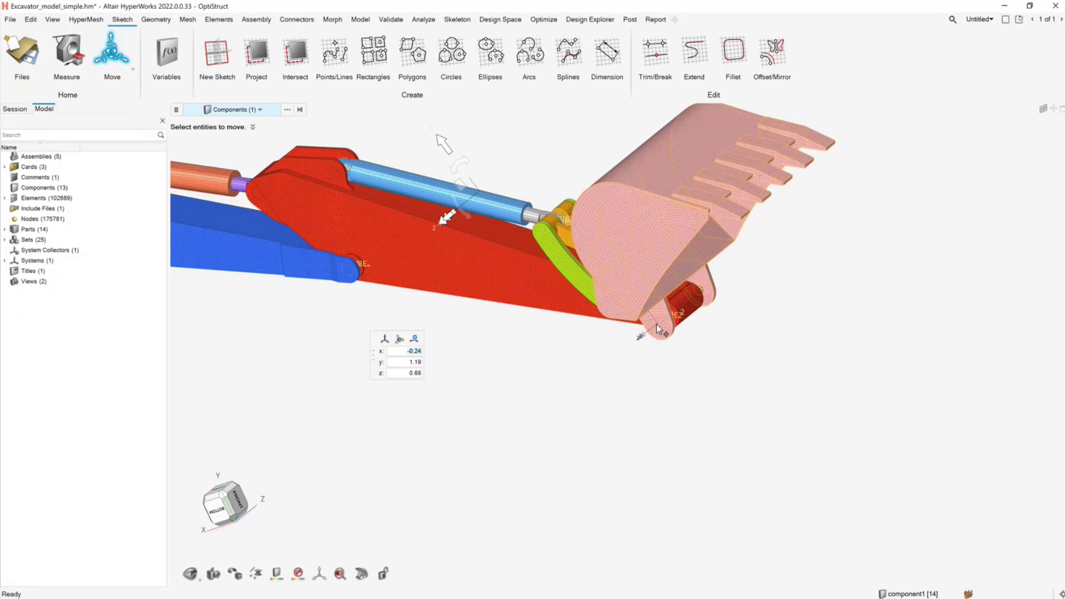
click(384, 340)
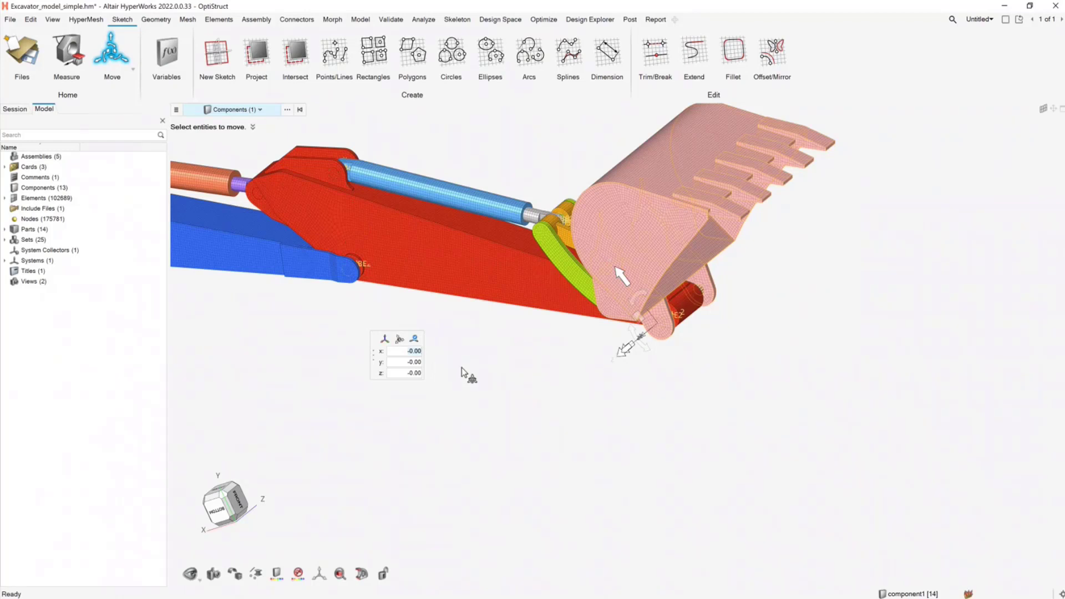
Rotate the bucket by -45 degrees about a single axis
middle_drag(466, 374, 508, 365)
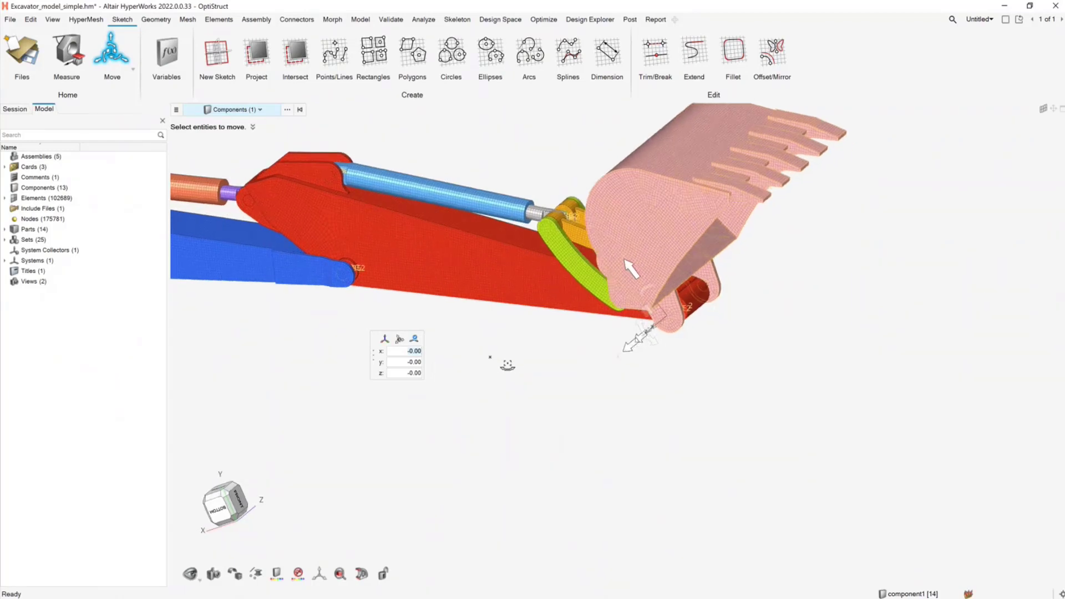
middle_drag(954, 299, 915, 342)
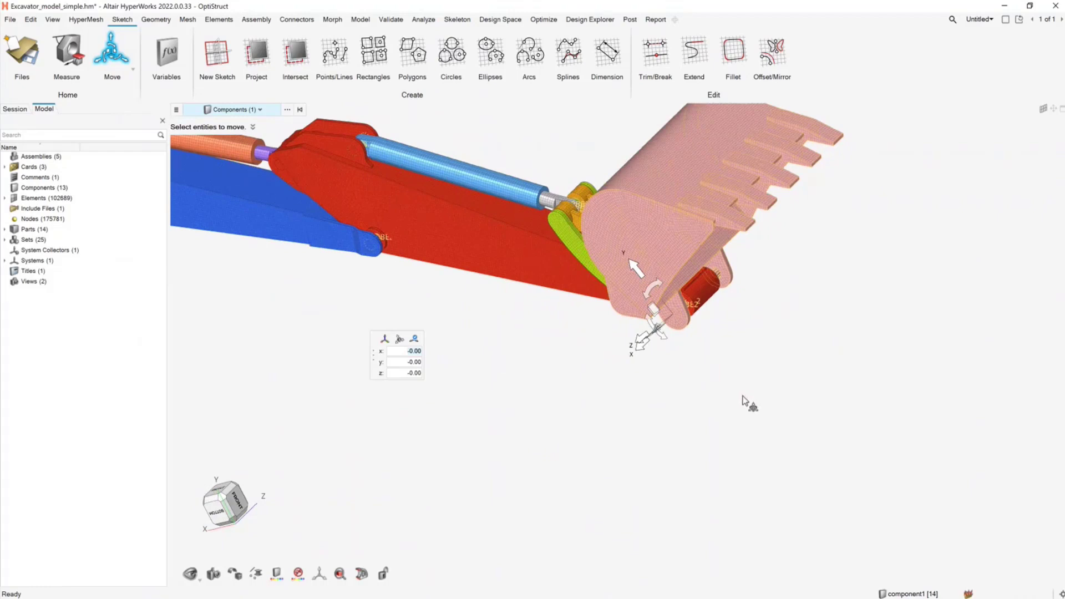
middle_drag(571, 356, 637, 347)
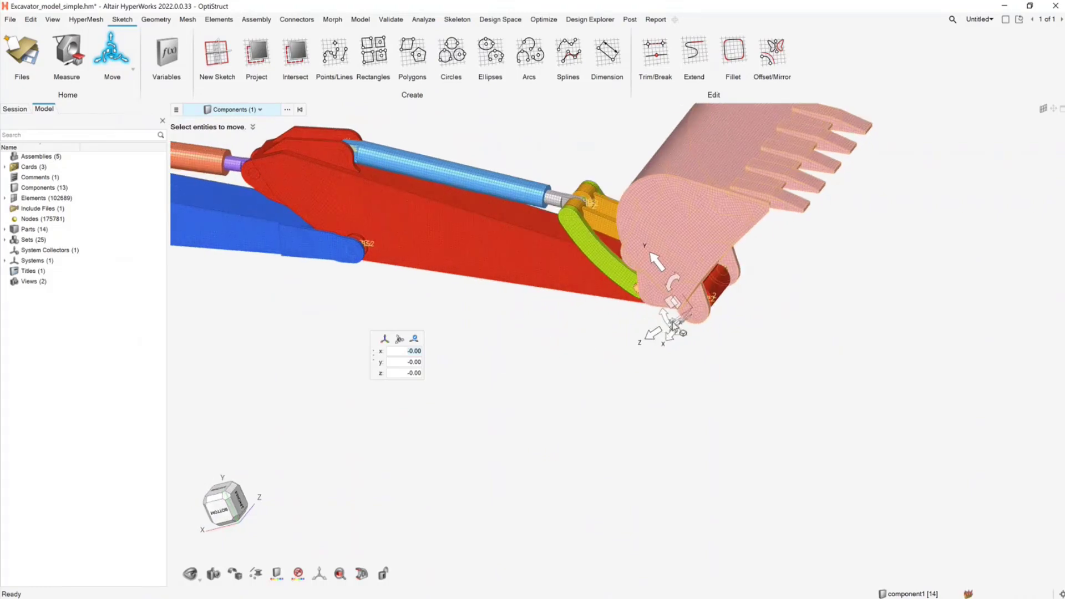
click(665, 320)
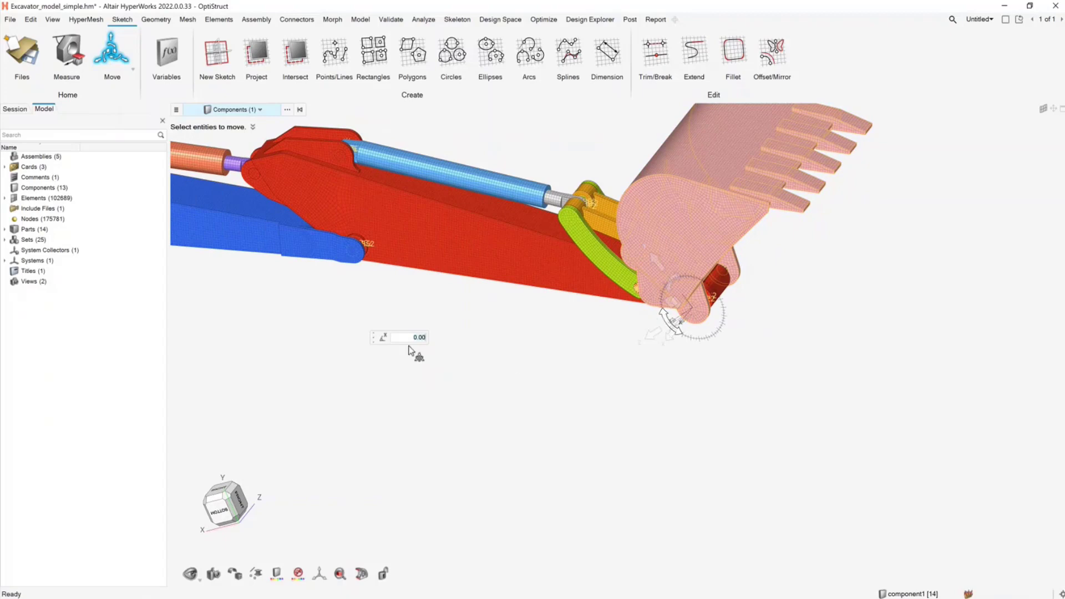
click(416, 339)
text(-45)
key(Return)
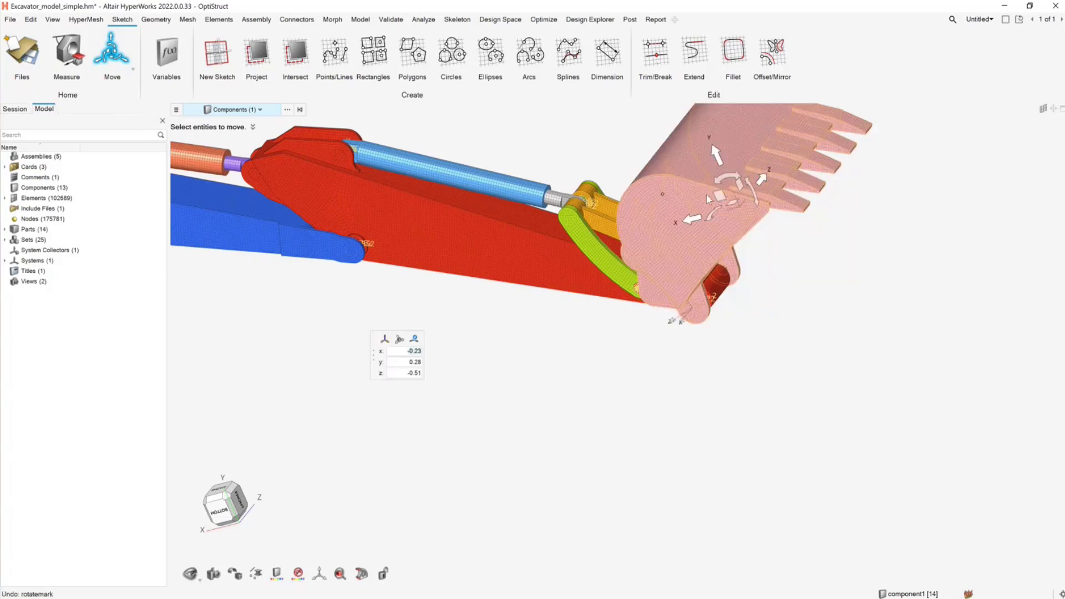
Move the pivot to the bucket's lower corner and inspect the result
click(384, 340)
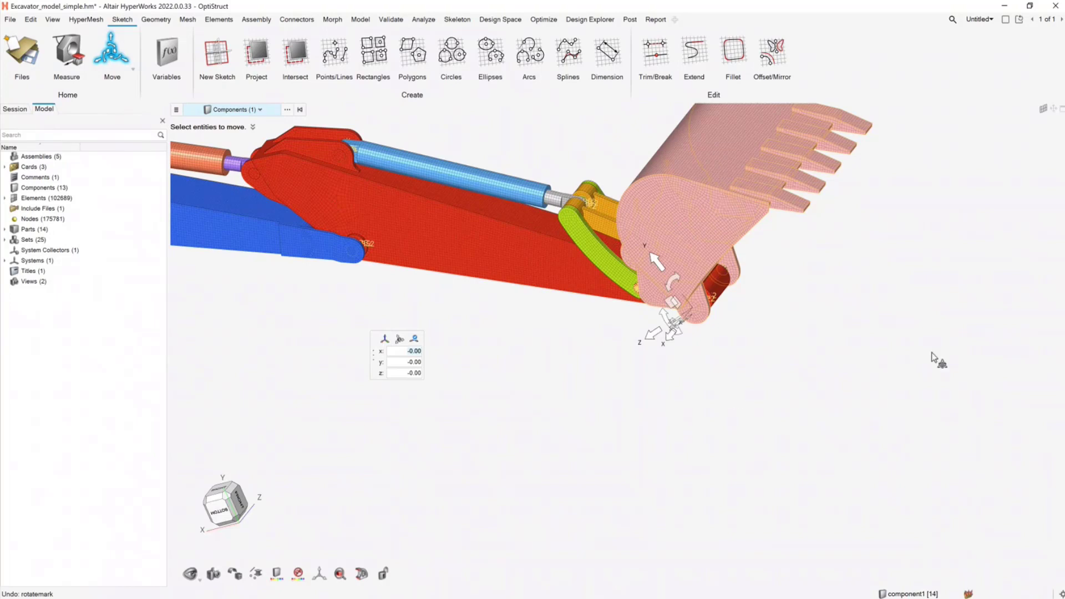
middle_drag(921, 343, 875, 401)
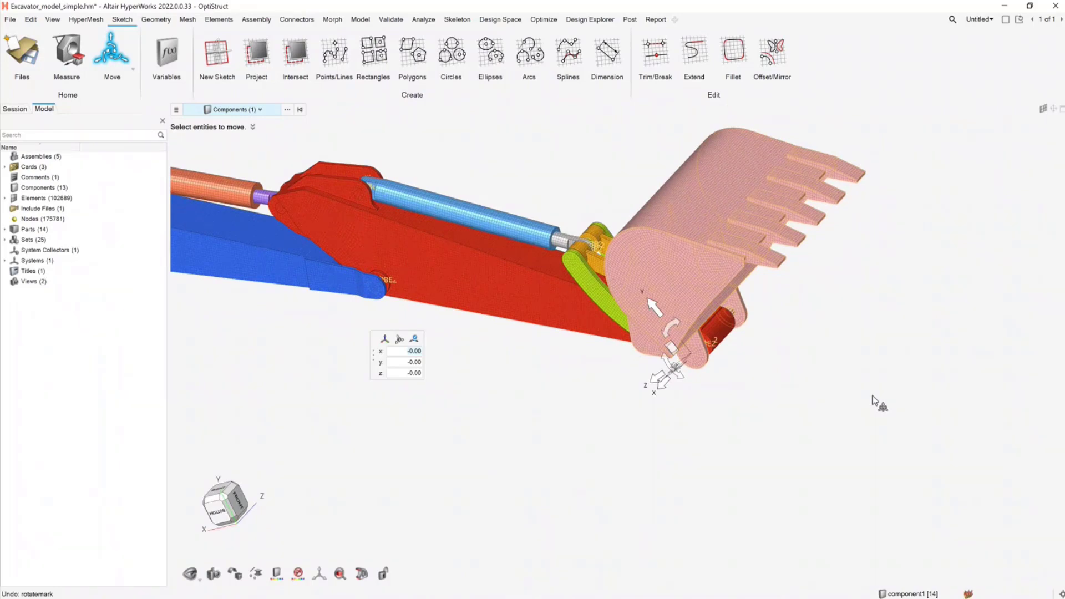
middle_drag(886, 355, 881, 358)
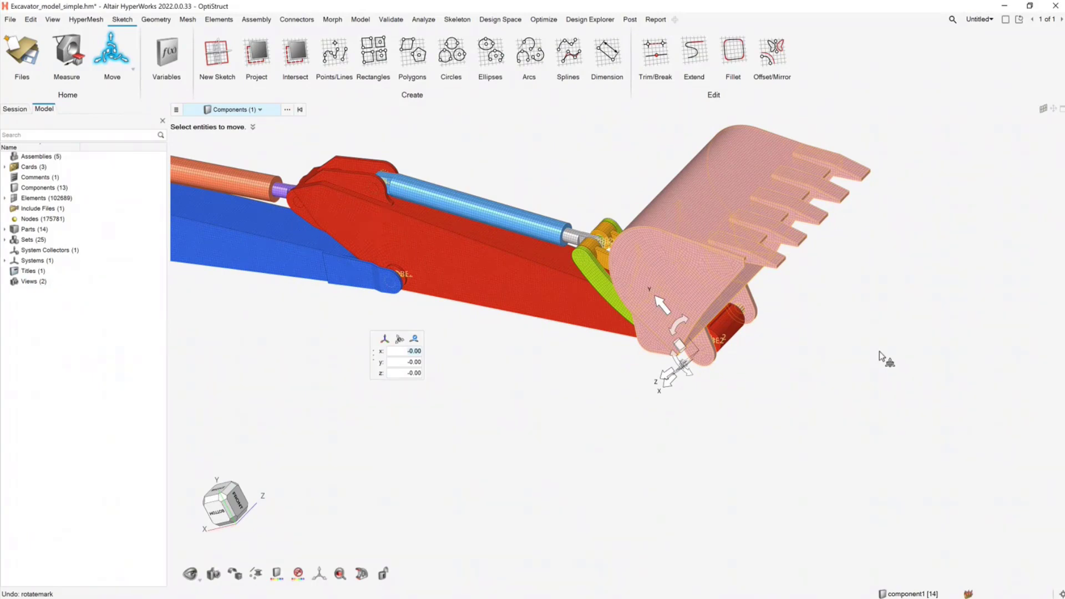
middle_drag(881, 358, 891, 351)
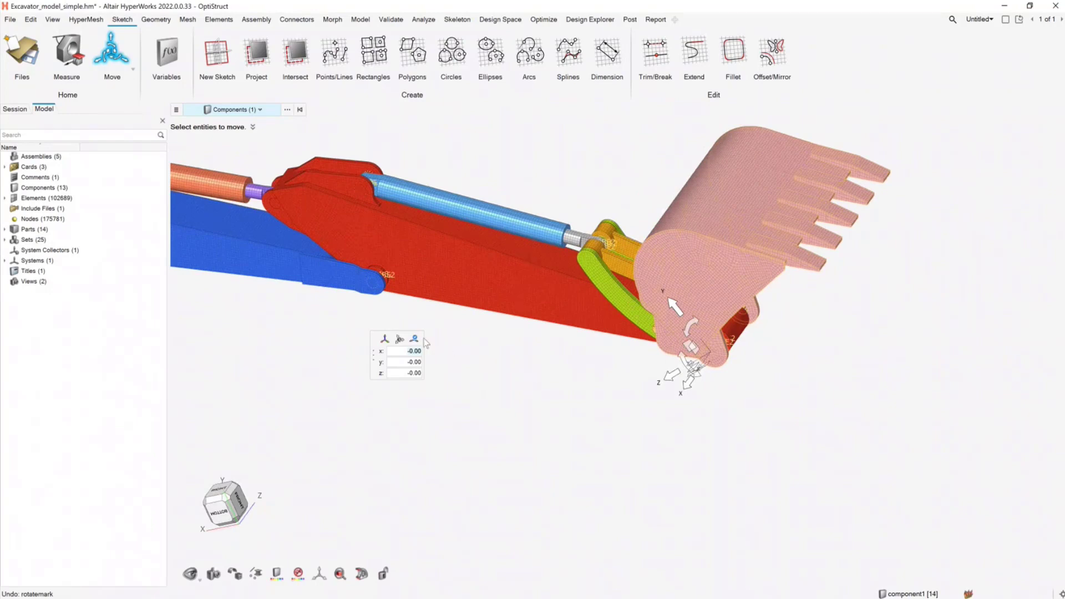
middle_drag(847, 363, 844, 369)
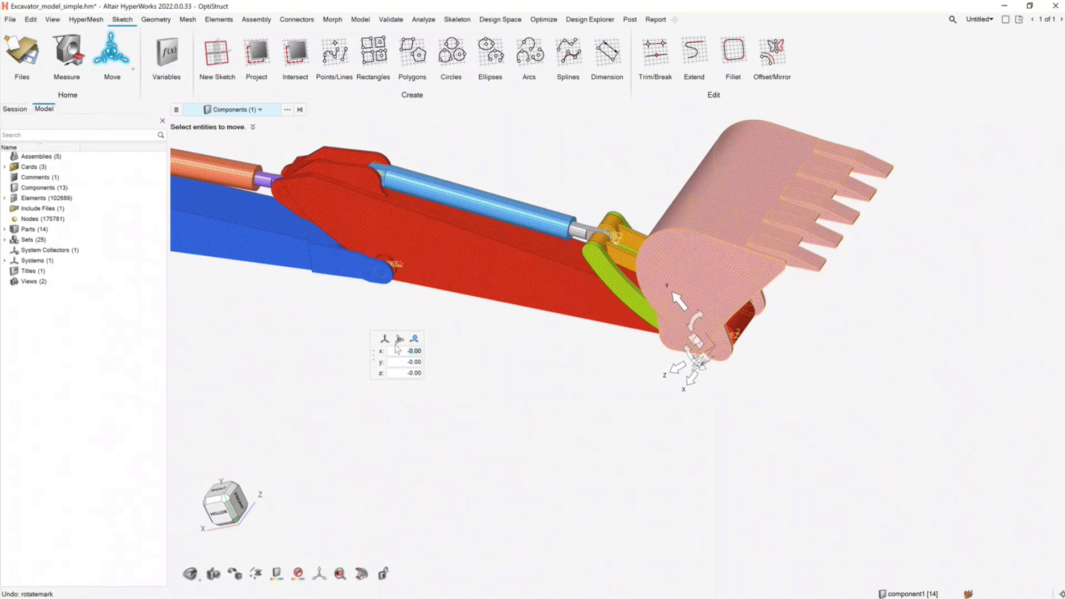
Align the bucket's move manipulator to System 1 after opening and closing the full system list
click(415, 340)
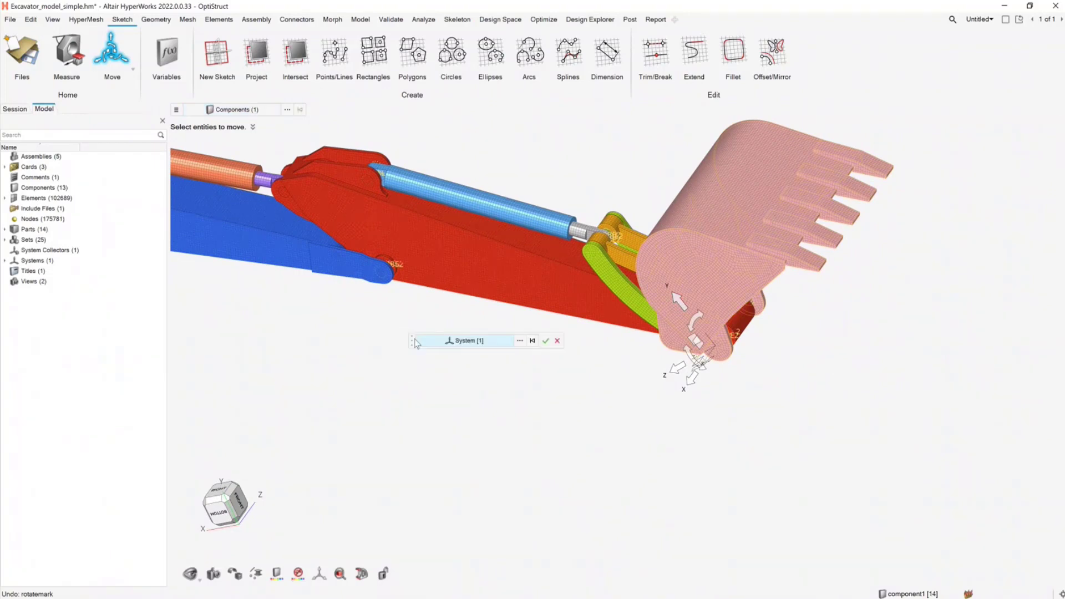
click(520, 340)
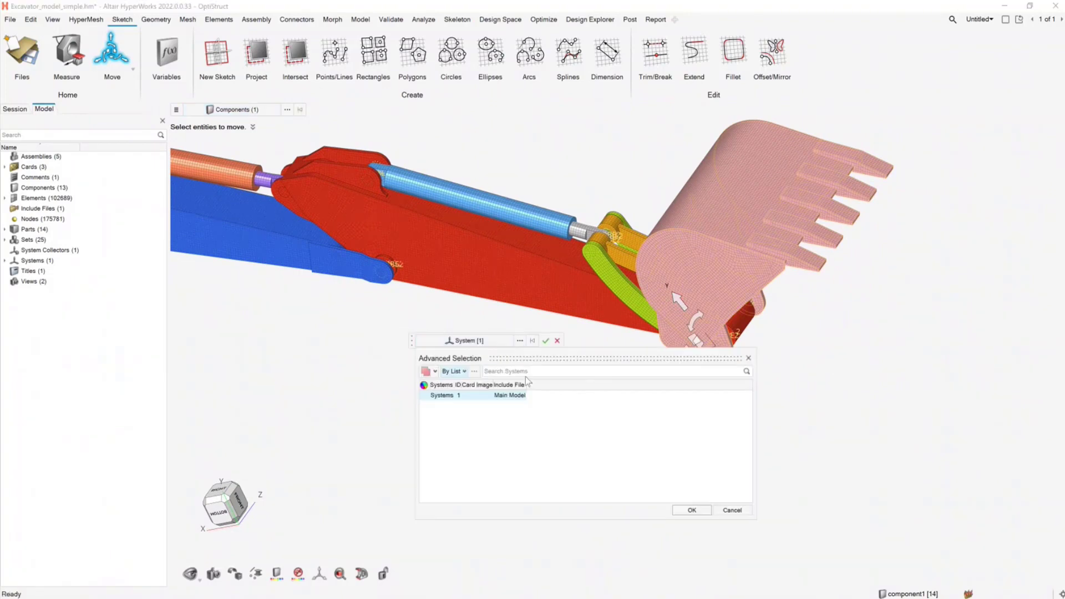
click(735, 511)
click(558, 341)
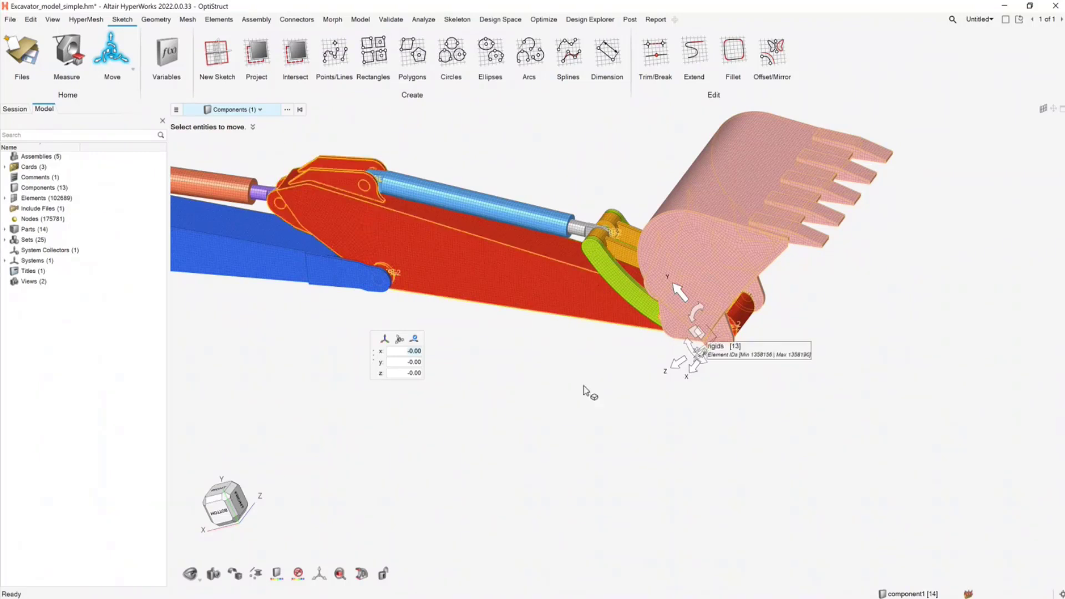
click(414, 339)
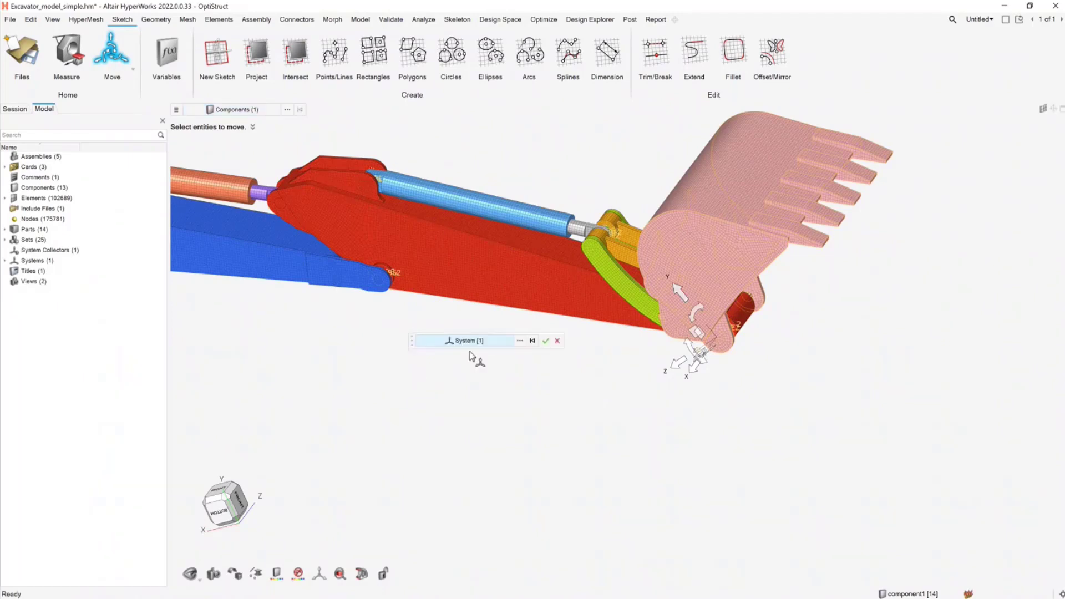
click(546, 342)
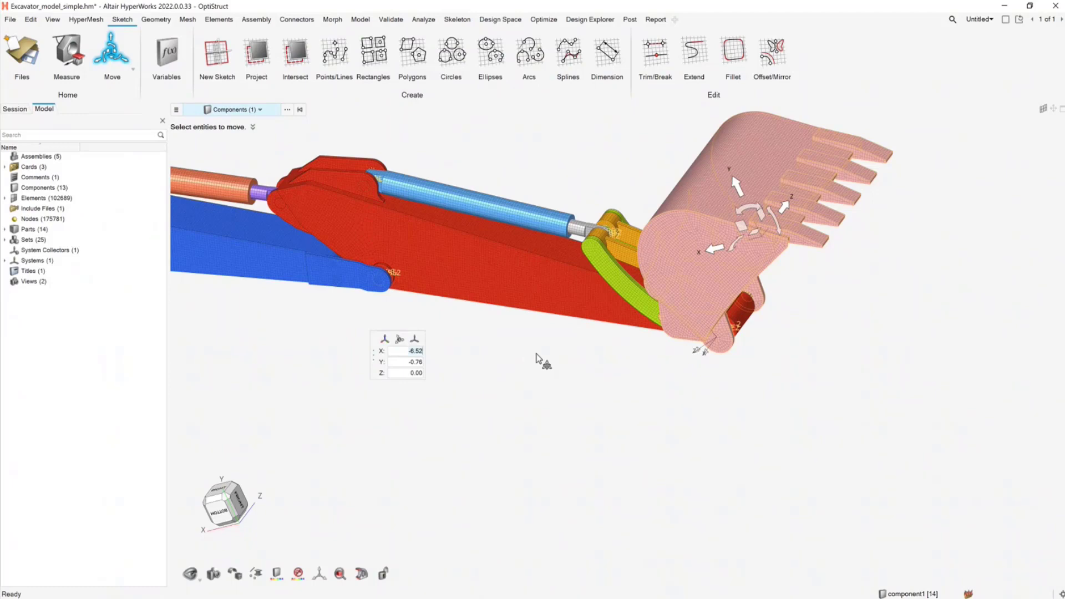
drag(374, 357, 442, 364)
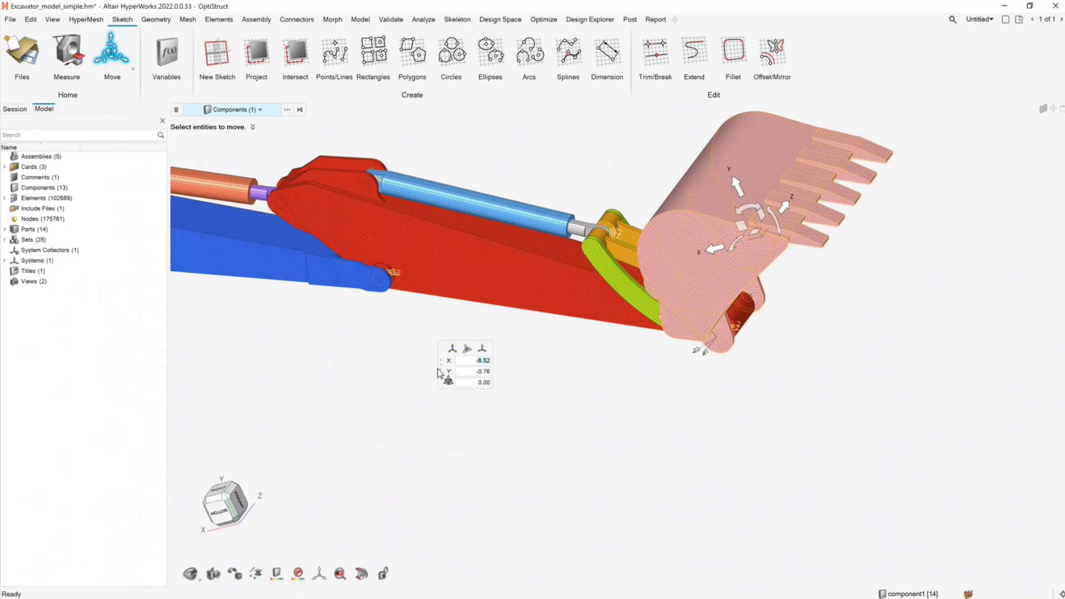
drag(441, 371, 452, 370)
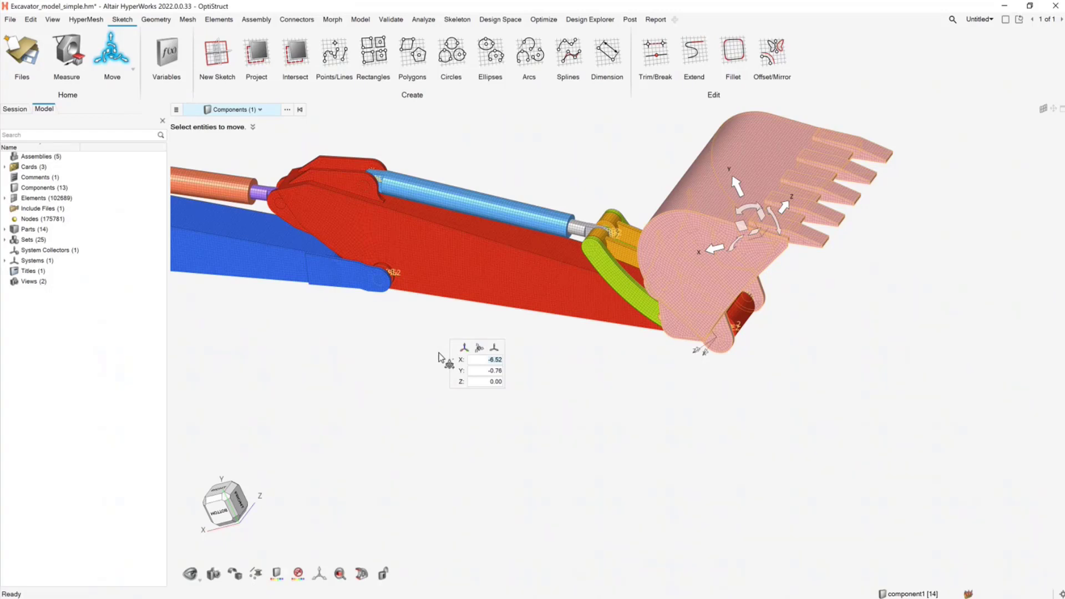
drag(455, 362, 470, 373)
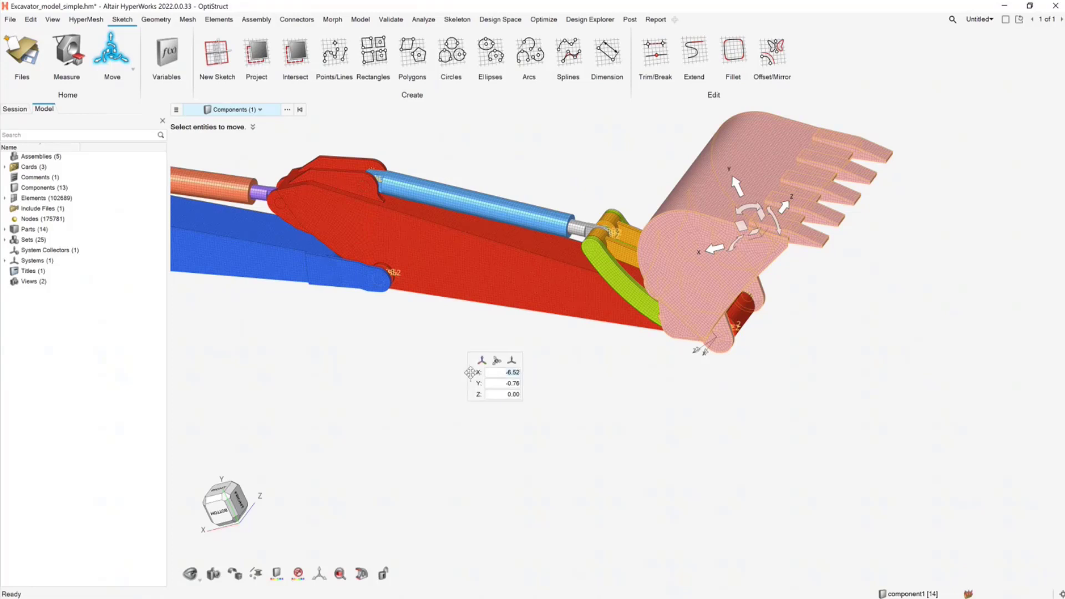
middle_drag(736, 435, 574, 462)
click(498, 373)
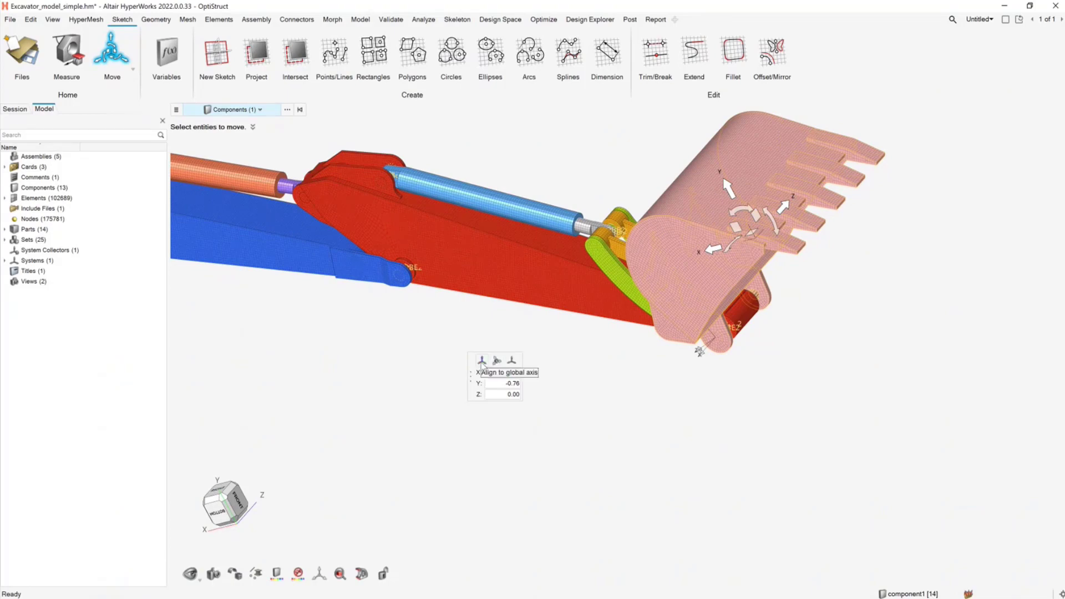
drag(470, 375, 536, 367)
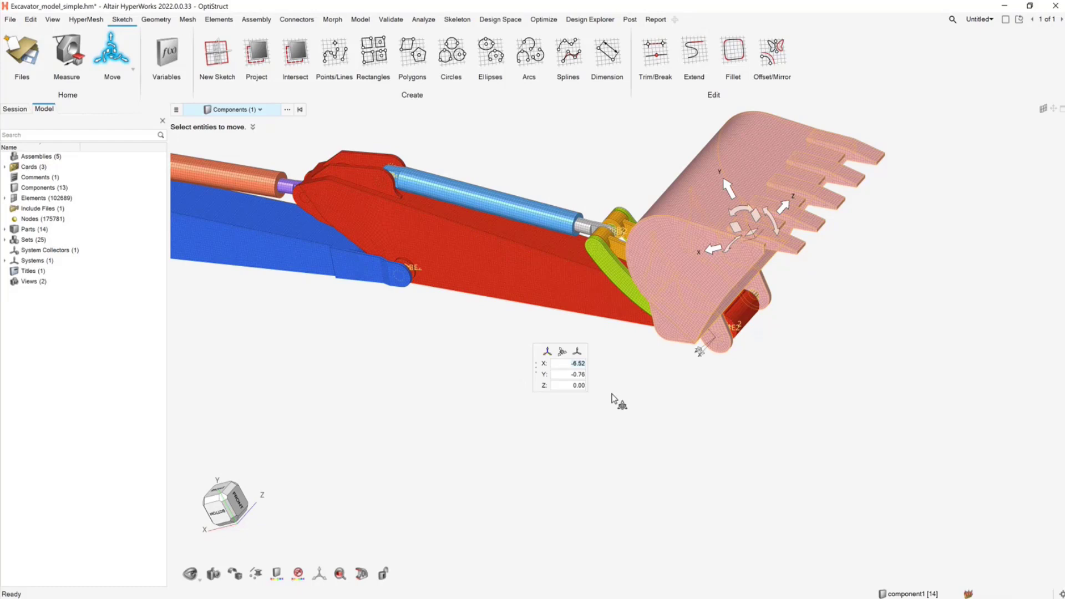
right_drag(630, 392, 635, 395)
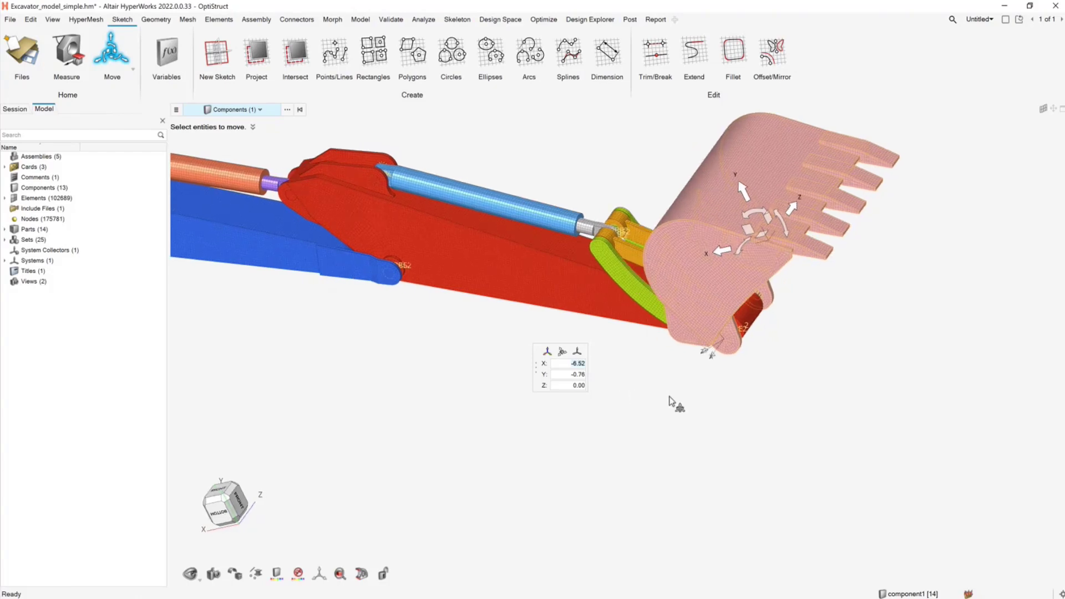
right_drag(670, 397, 671, 392)
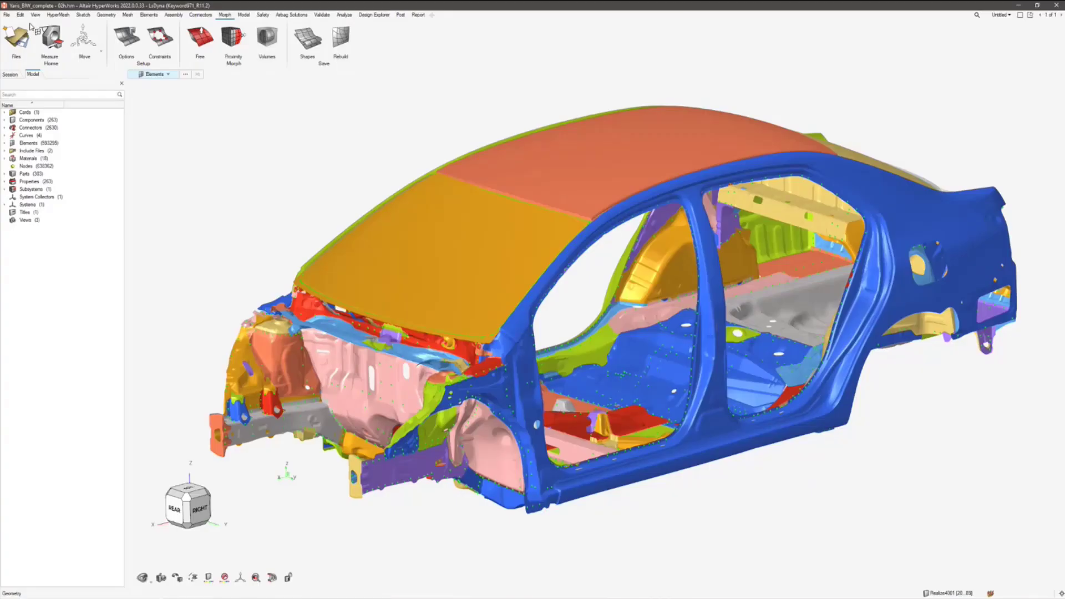
Open the application Preferences from the File menu and move the dialog down and left
click(7, 14)
click(133, 220)
drag(317, 78, 296, 97)
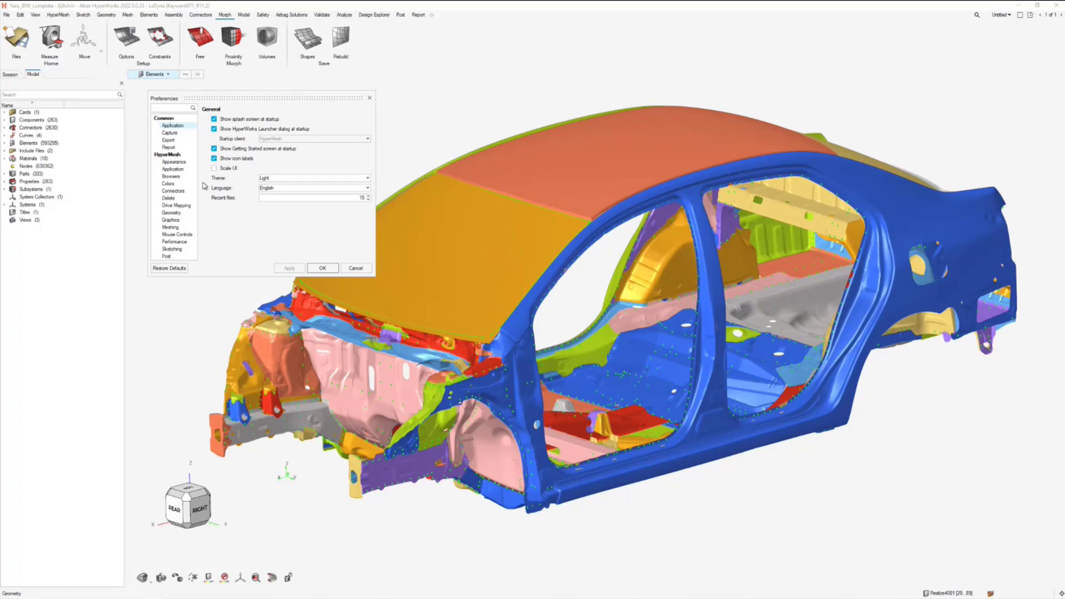
In the graphics performance settings, try the Performance preset, then switch back to Default
click(174, 241)
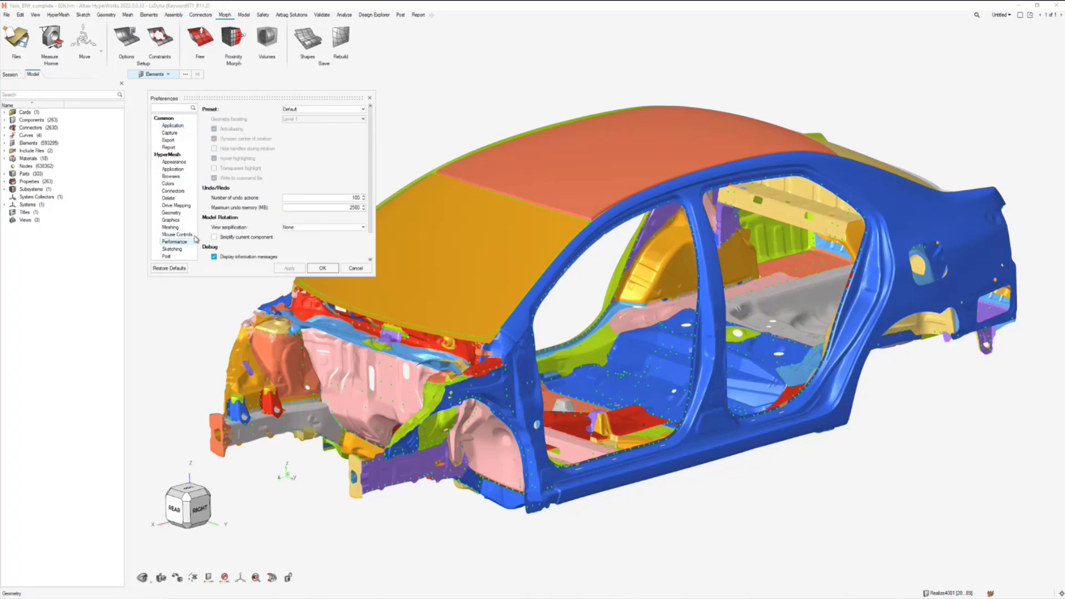
click(298, 110)
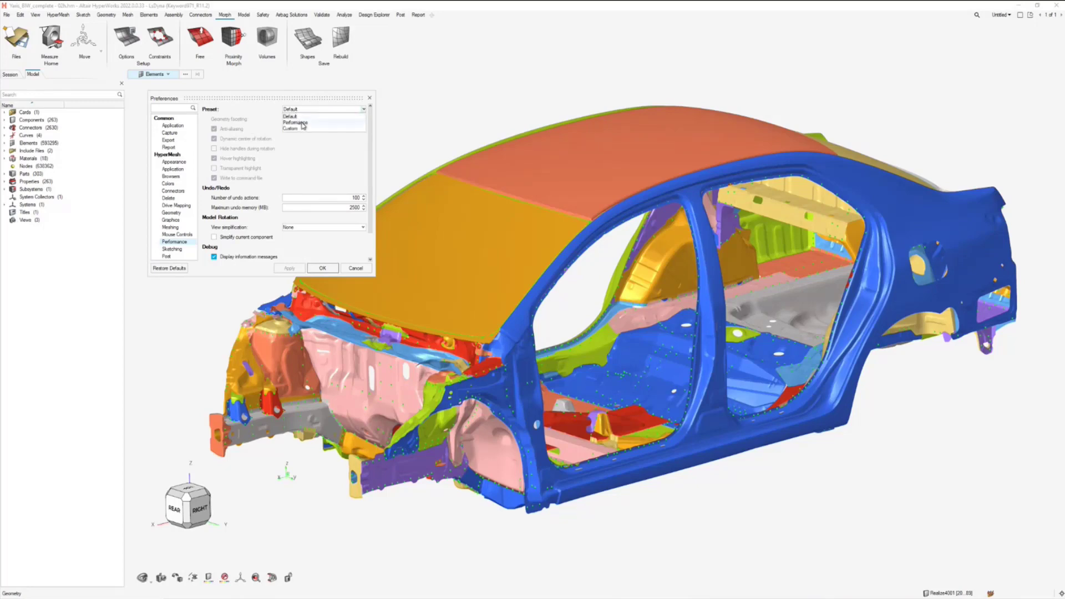
click(303, 123)
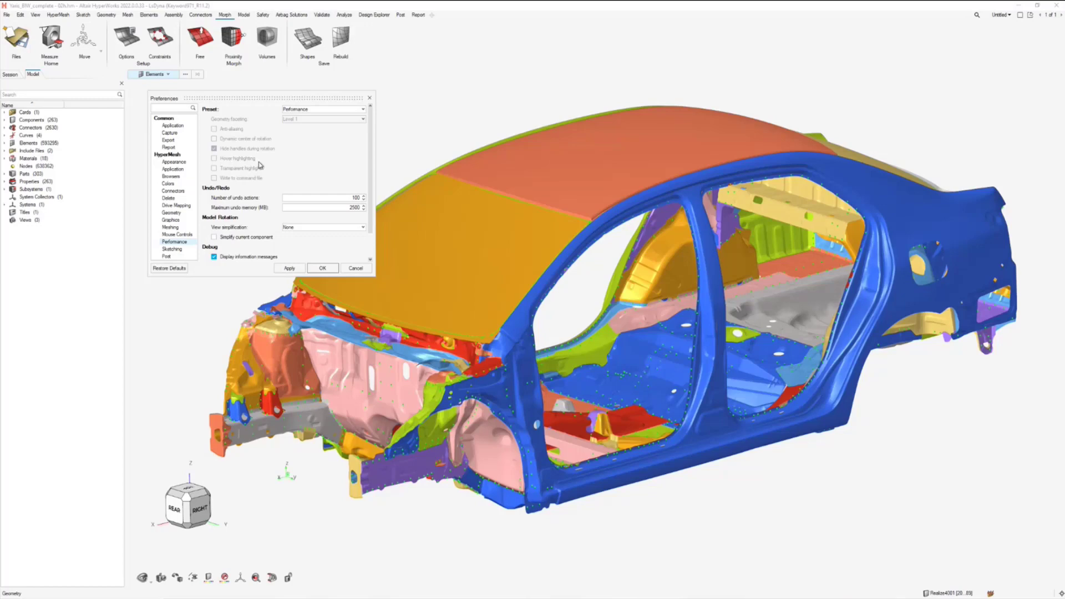
click(303, 109)
click(303, 118)
Choose the Custom preset with Transparent highlight enabled and save the preferences
click(302, 110)
click(301, 129)
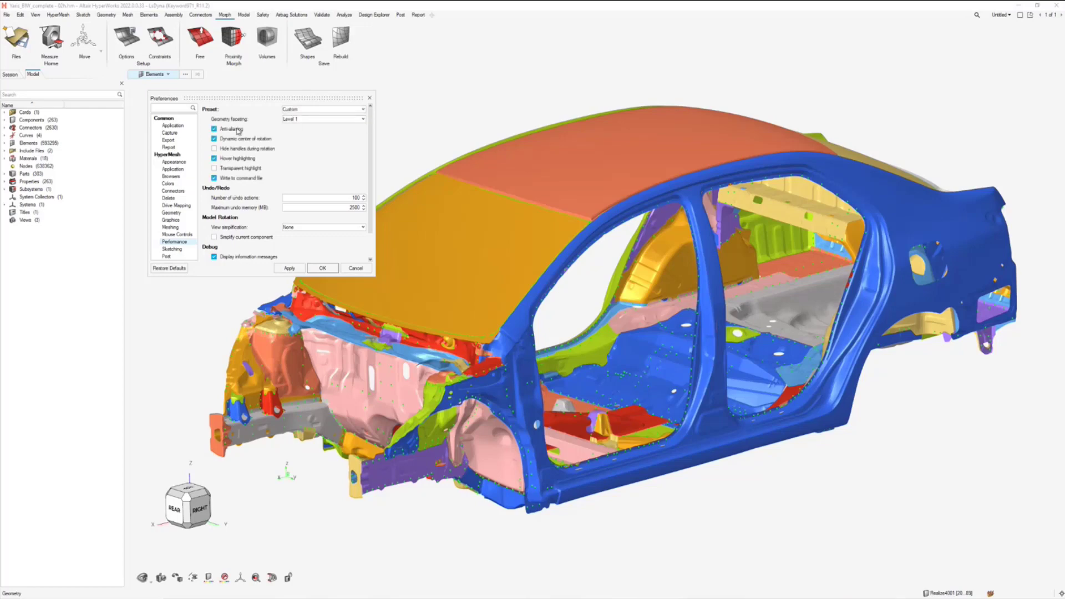
click(236, 168)
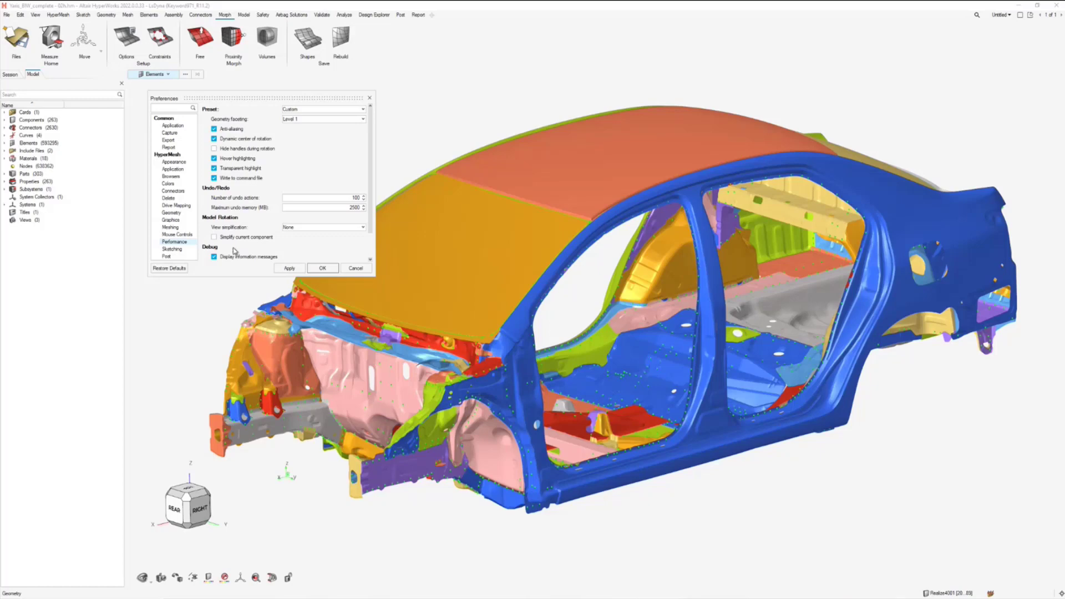
click(323, 269)
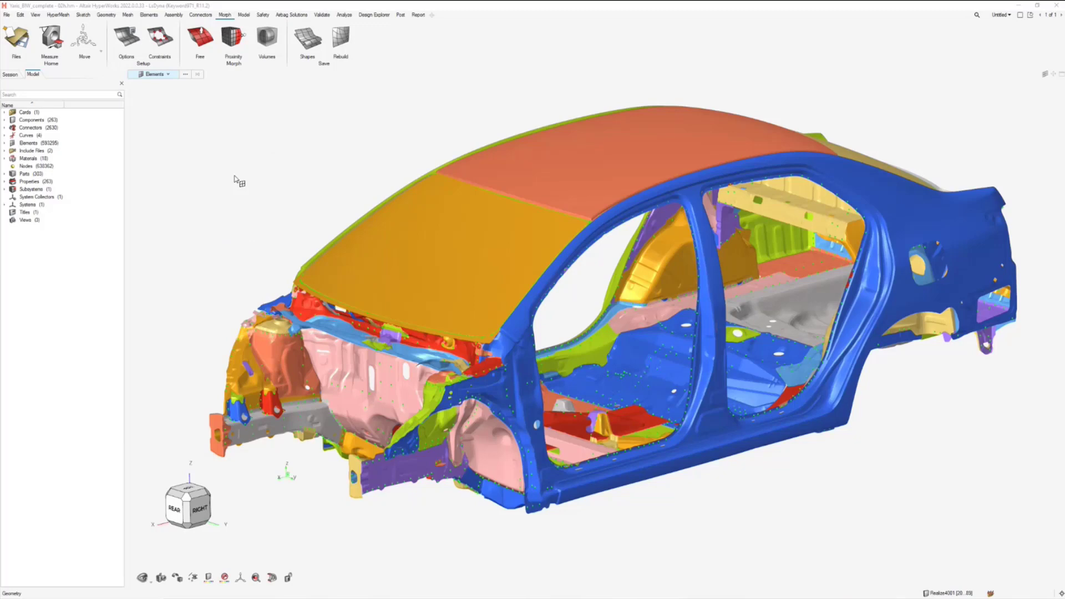
Enable snapping to element centroids, element edges and element mid edges
click(1056, 541)
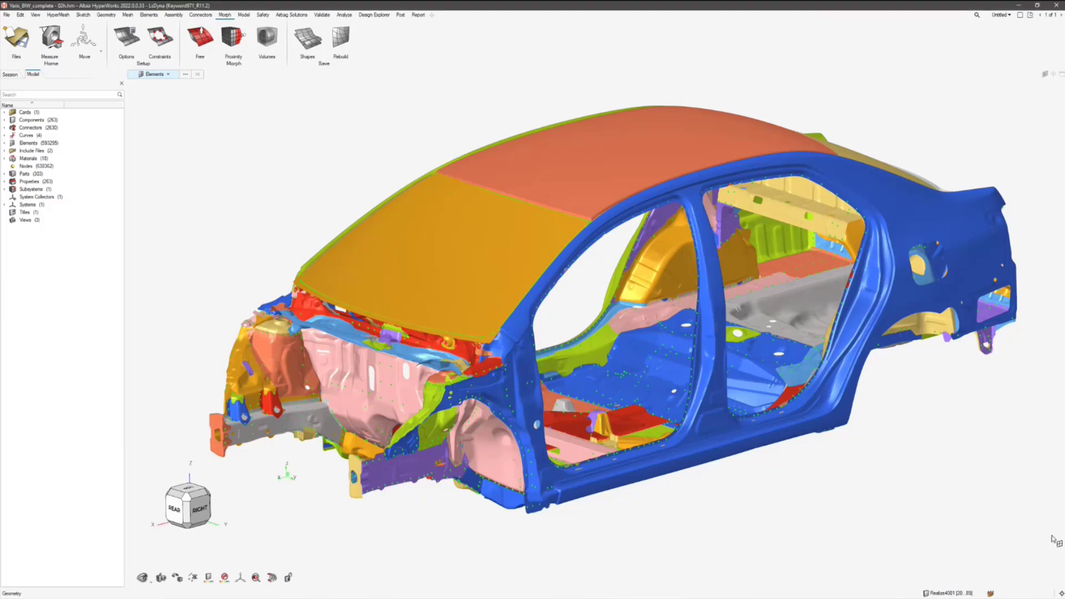
scroll(339, 387, up, 5)
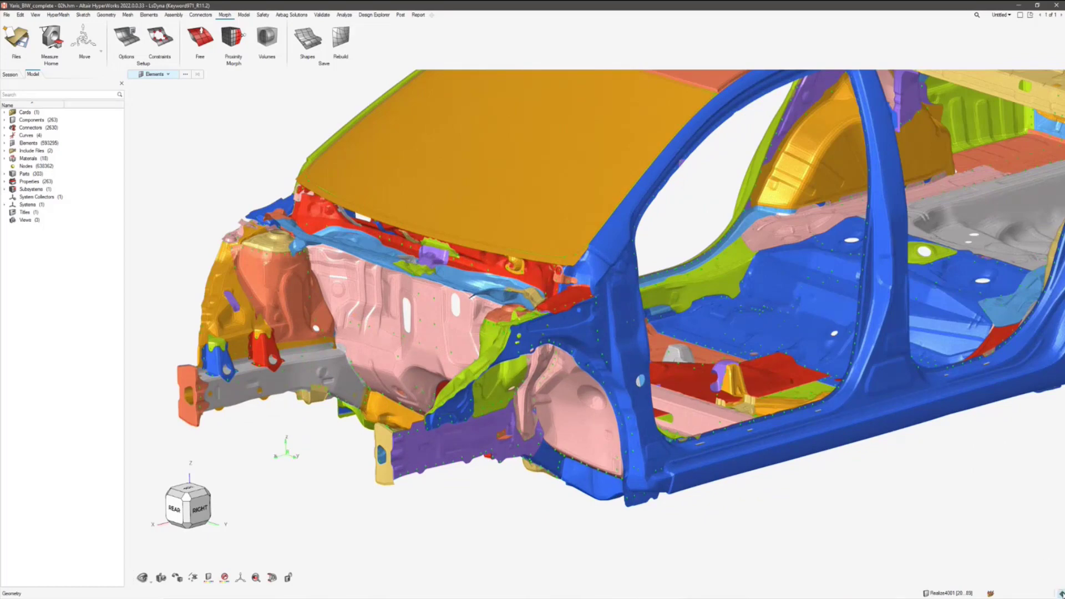
click(1061, 594)
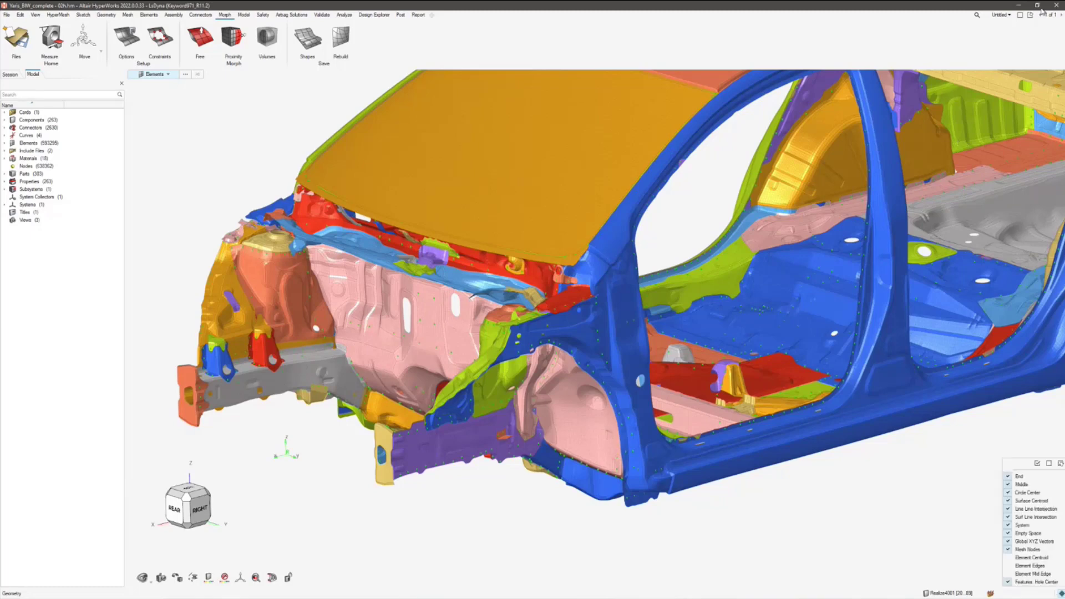
click(1027, 559)
click(1028, 567)
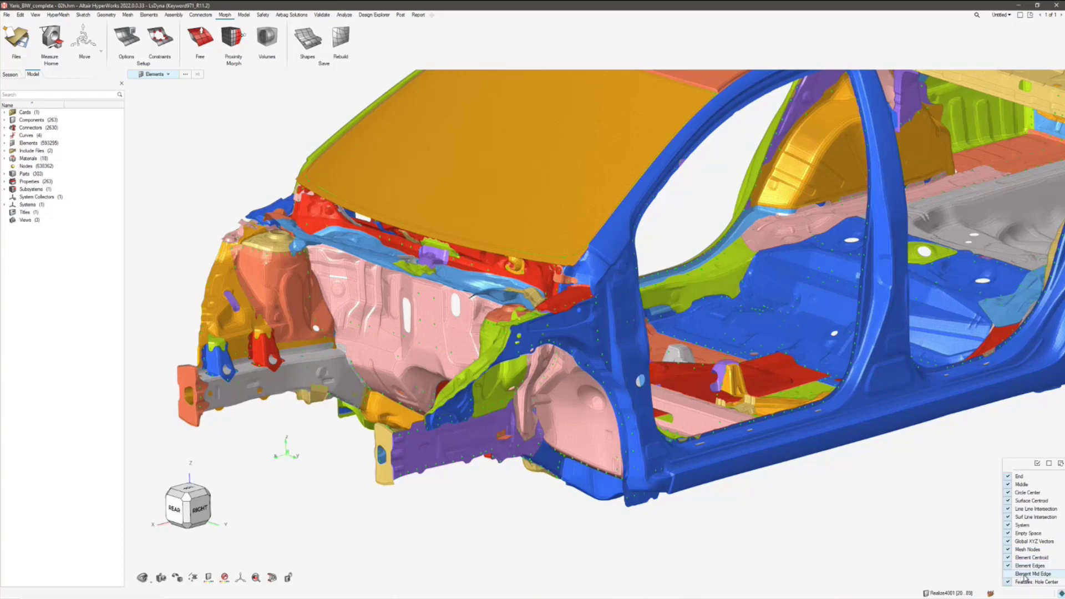
click(1029, 575)
Using the Geometry Points tool, place a point on a roof mesh edge
middle_drag(583, 209, 496, 243)
scroll(499, 250, up, 5)
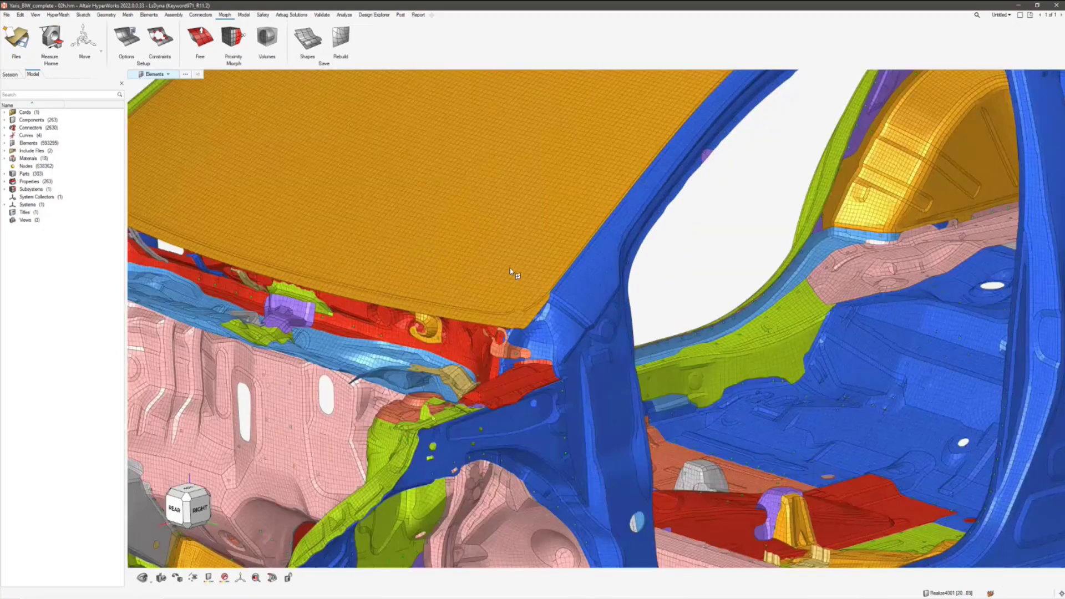
click(106, 15)
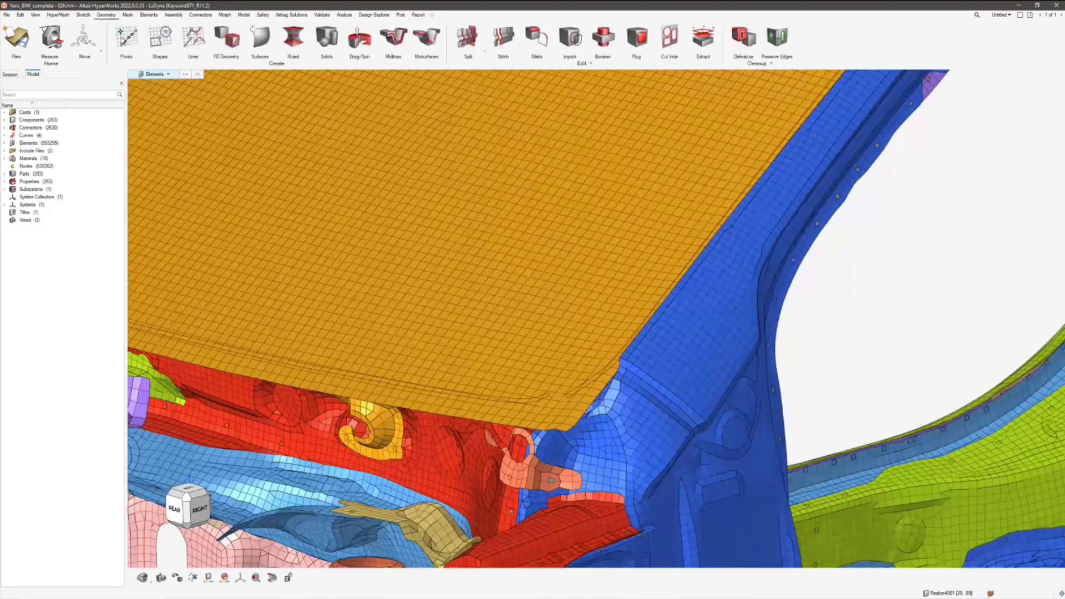
click(126, 38)
scroll(583, 354, up, 10)
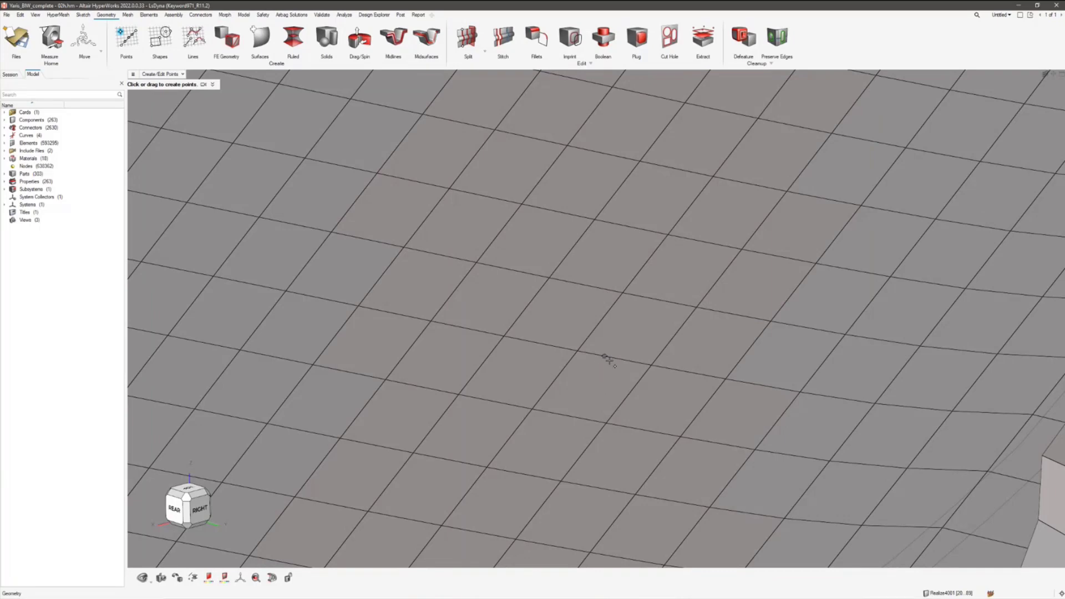
click(634, 386)
scroll(687, 379, down, 8)
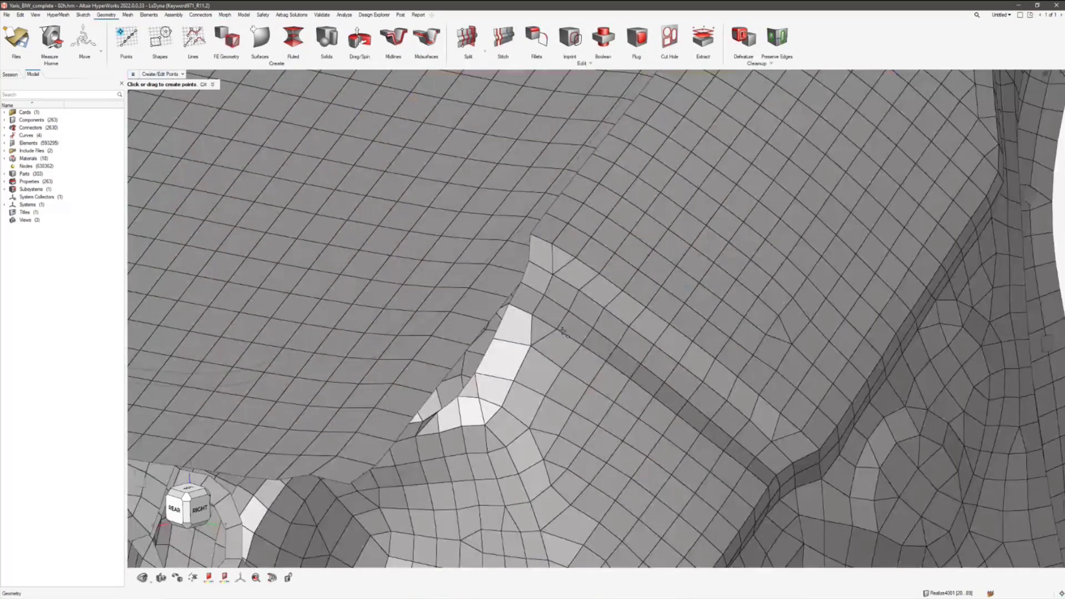
scroll(564, 331, up, 2)
scroll(522, 326, down, 5)
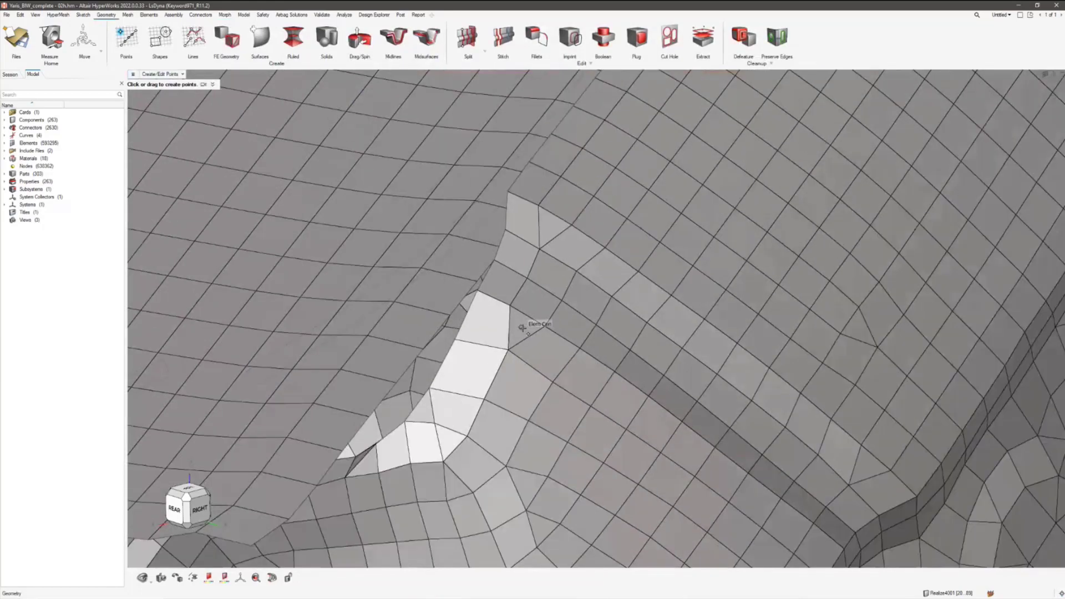
scroll(521, 327, down, 5)
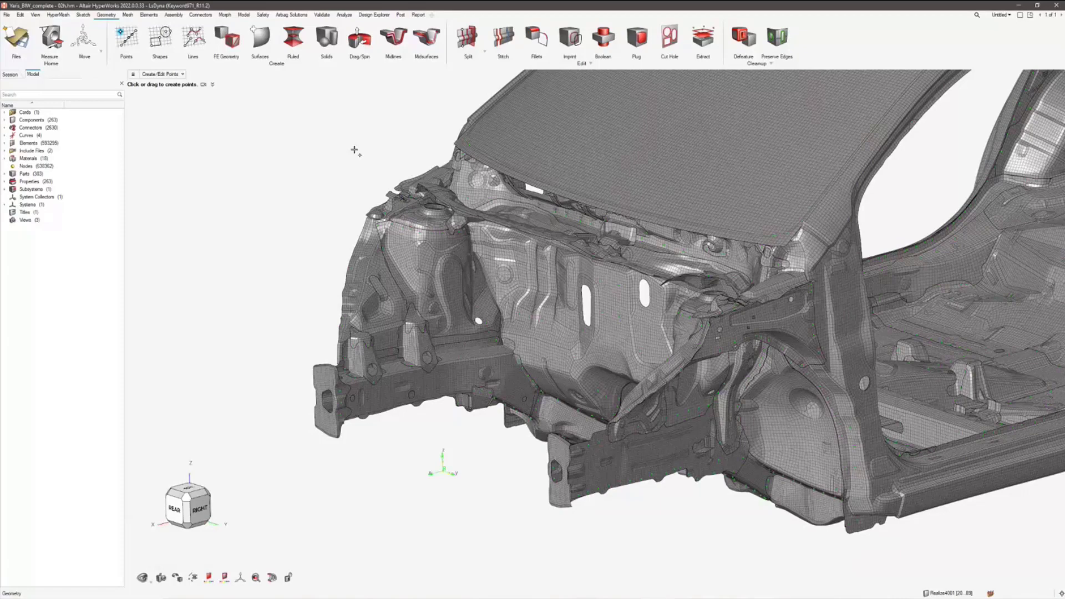
Search 'edit' to reach element editing and create a 1D element between two nodes
key(ctrl+f)
text(edit)
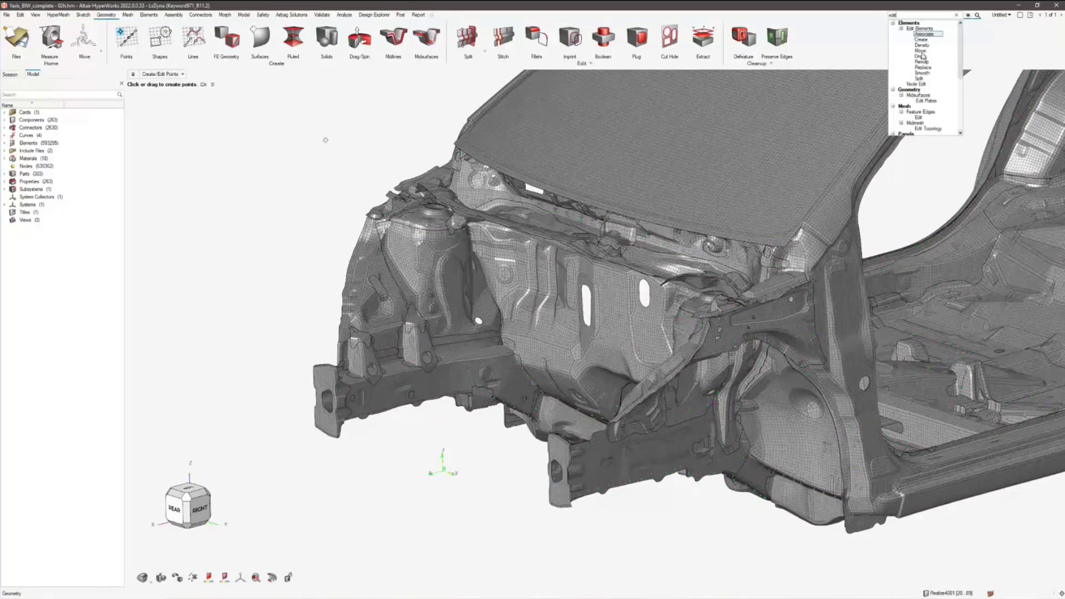
key(Return)
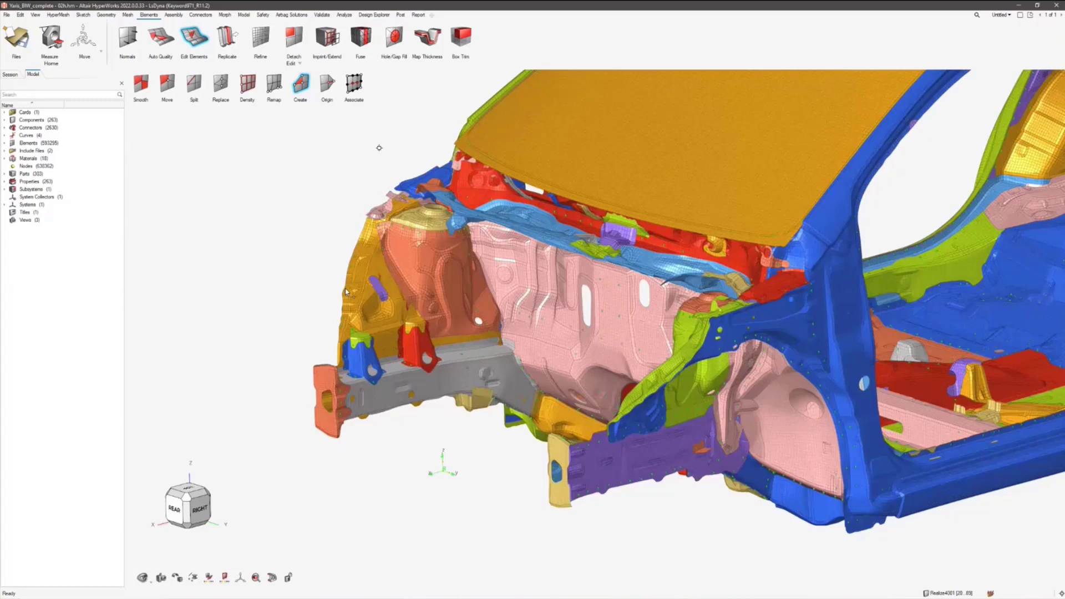
click(379, 148)
click(375, 412)
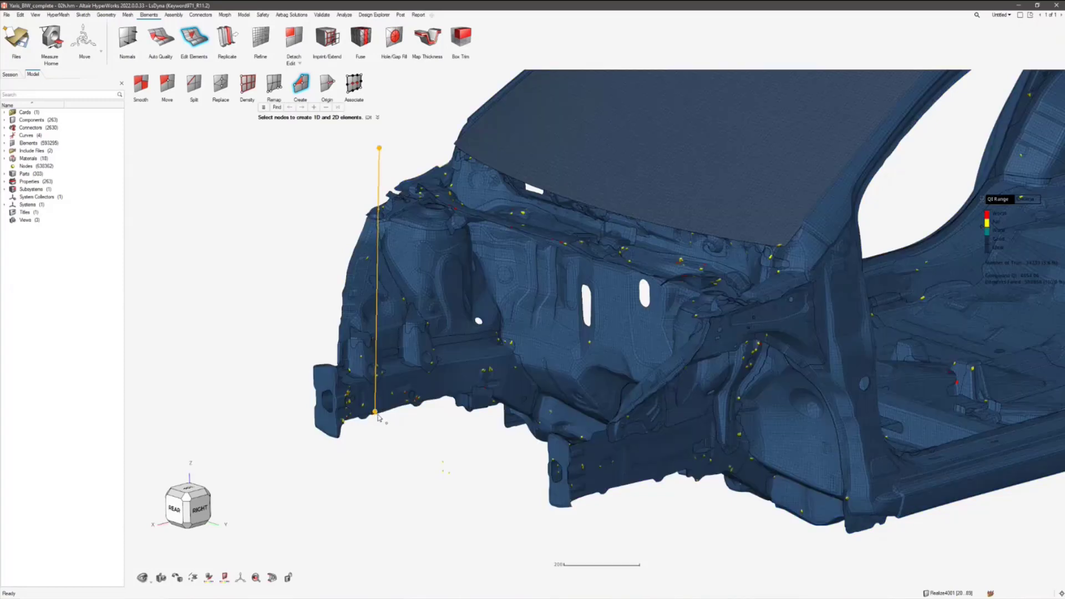
middle_click(406, 448)
Undo the trial 1D element, exit element creation, and bring up the Geometry tools
key(ctrl+z)
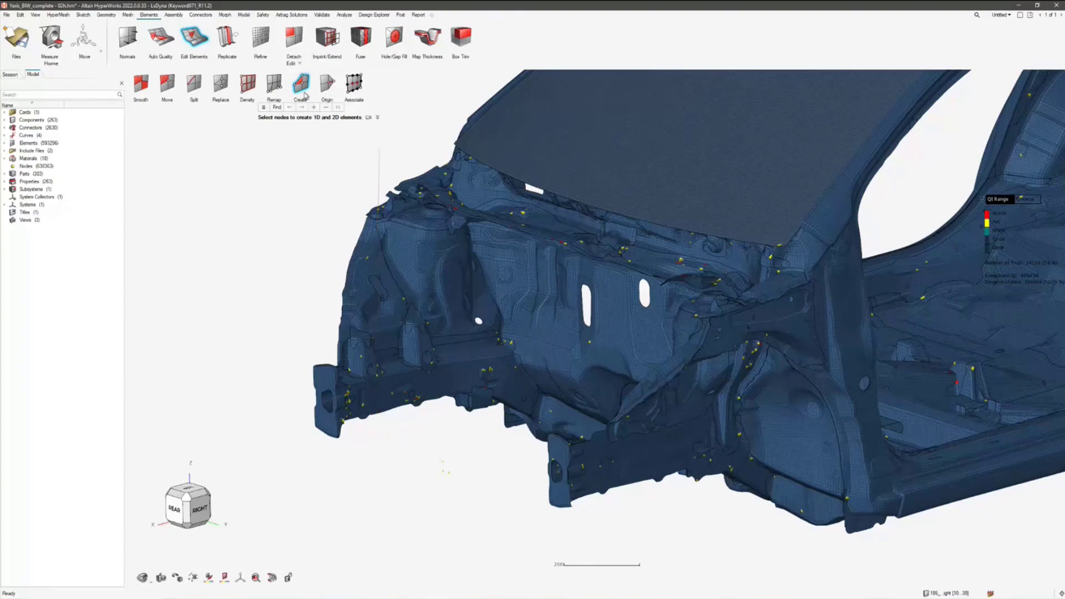
key(Escape)
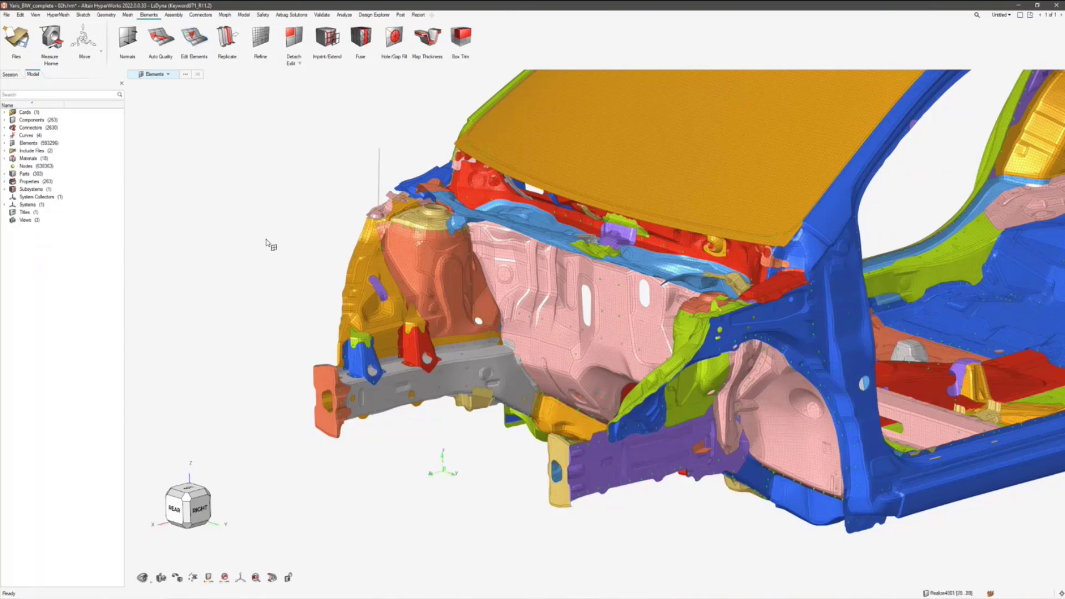
click(105, 14)
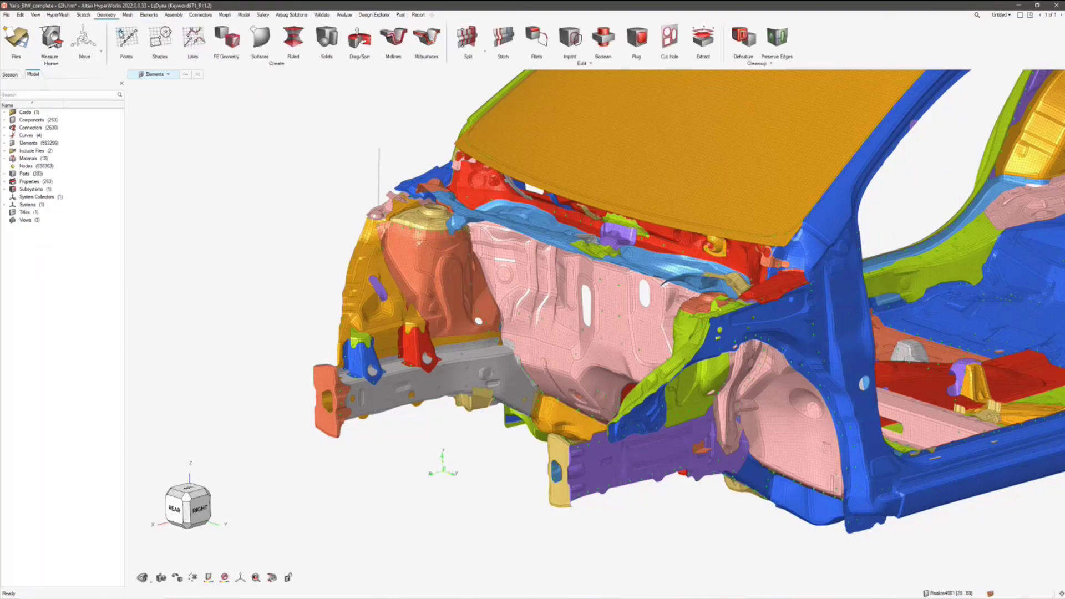
Activate point creation with P, inspect the floor from below, then view the whole car body
right_drag(418, 259, 555, 356)
key(p)
scroll(401, 379, up, 1)
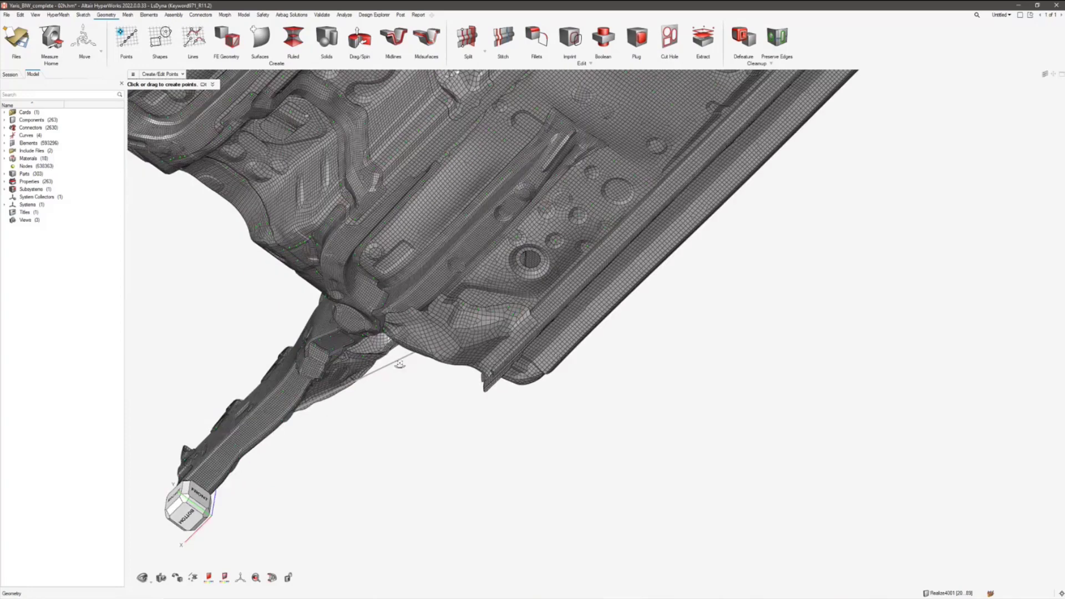
right_drag(393, 371, 450, 350)
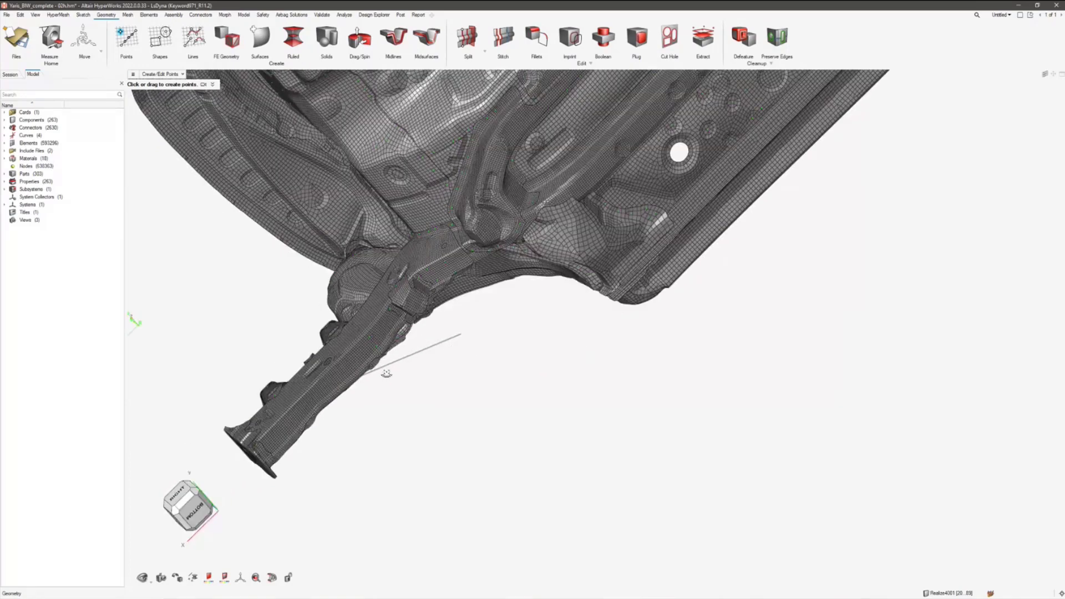
right_drag(391, 377, 388, 370)
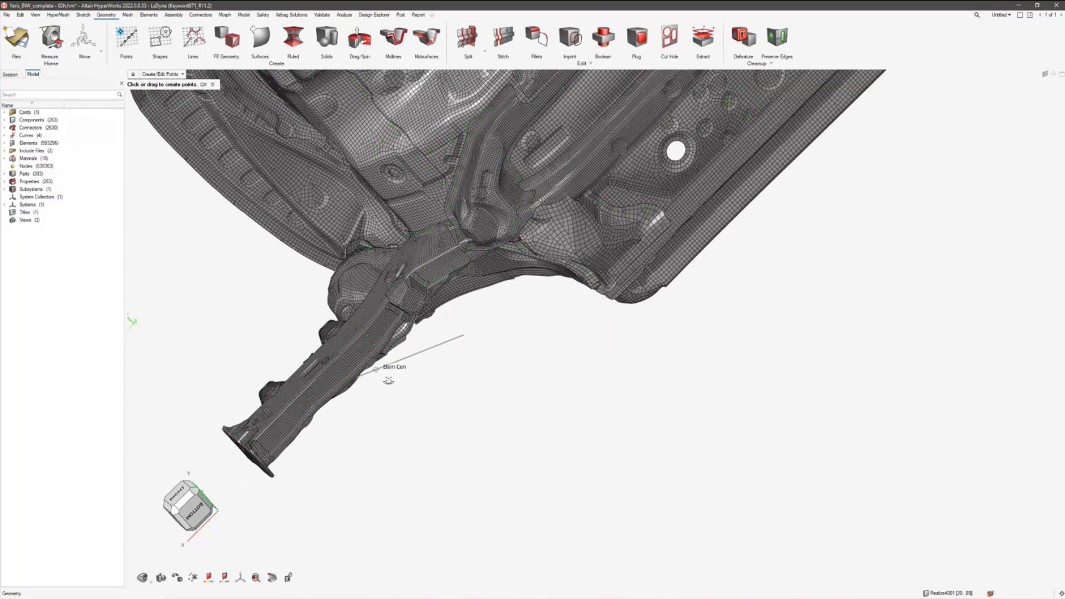
right_drag(468, 355, 950, 509)
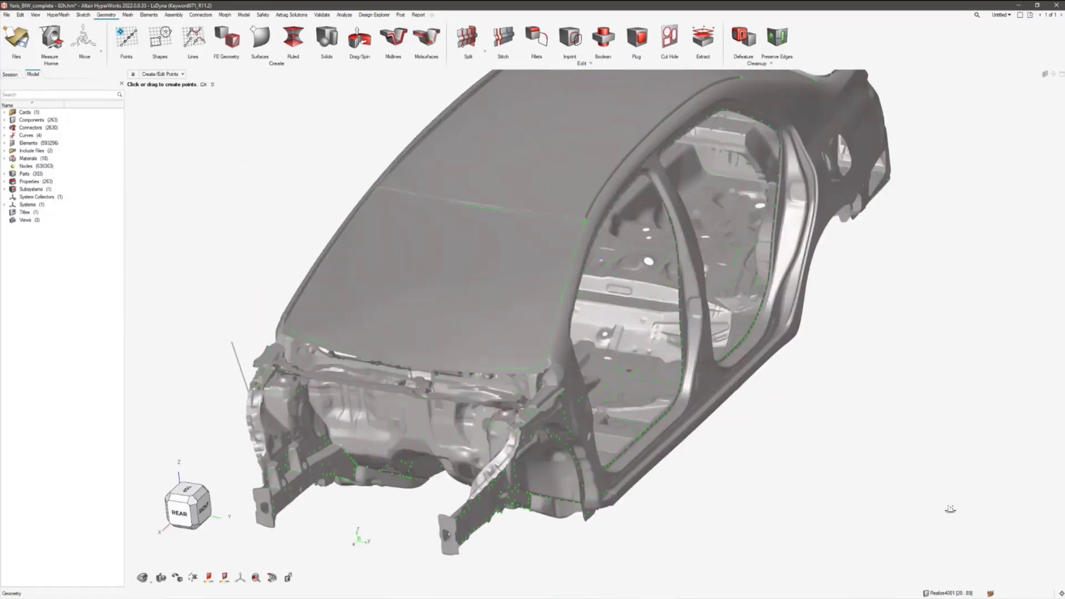
Review the point snapping options while inspecting the underbody, roof, doors and floor panel
click(1061, 593)
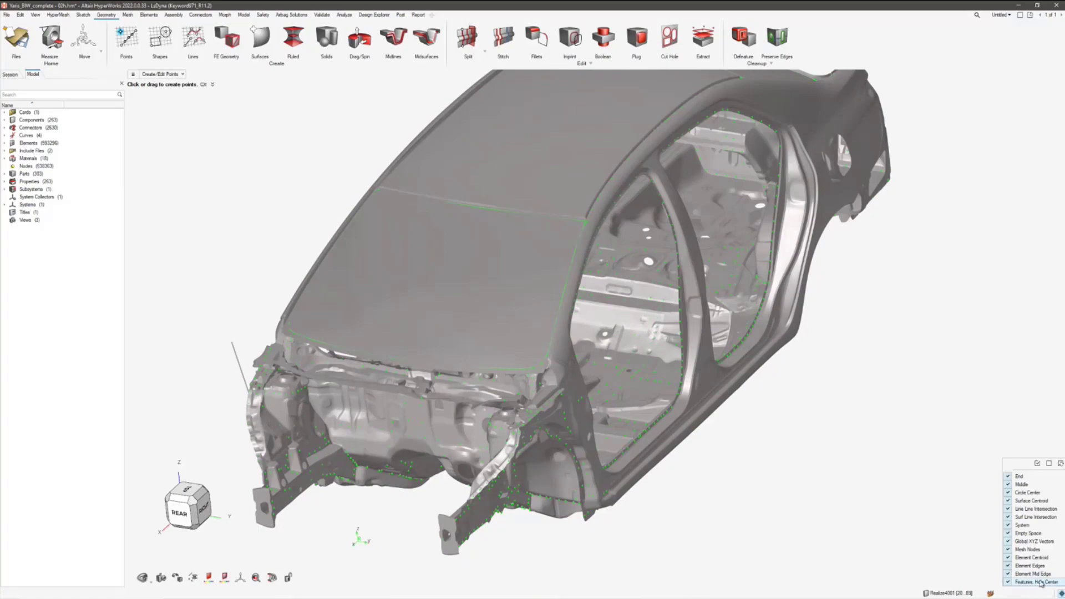
middle_drag(643, 243, 565, 266)
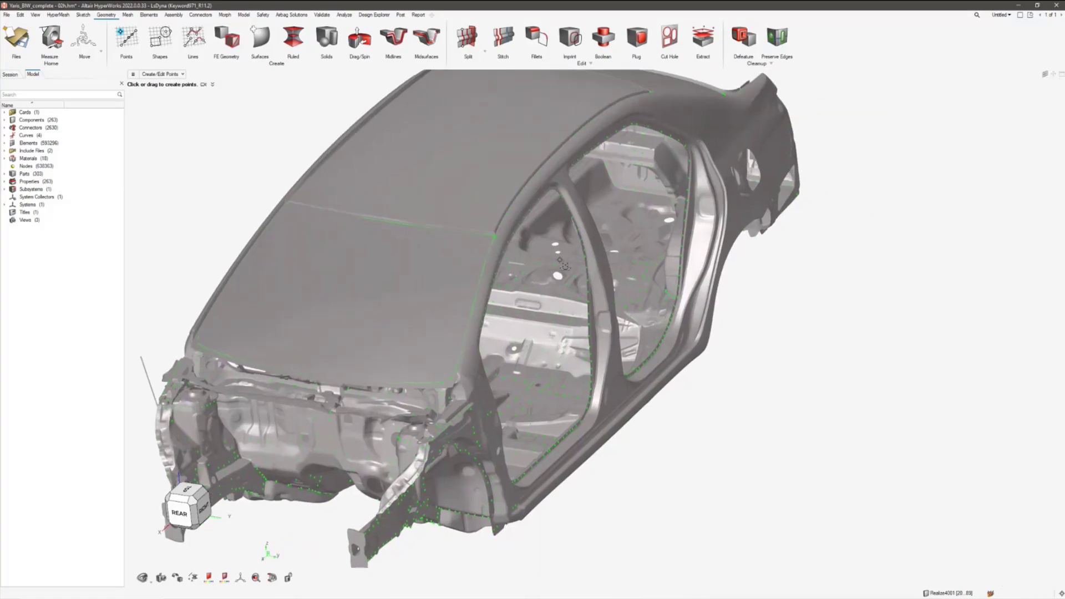
scroll(565, 267, up, 4)
scroll(565, 266, up, 2)
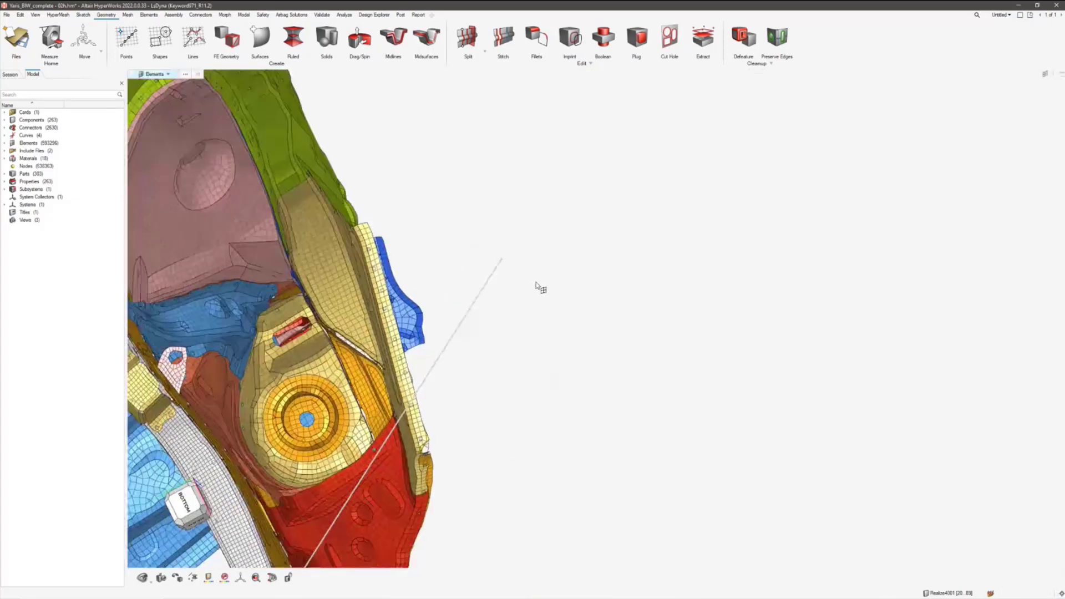
scroll(580, 302, down, 5)
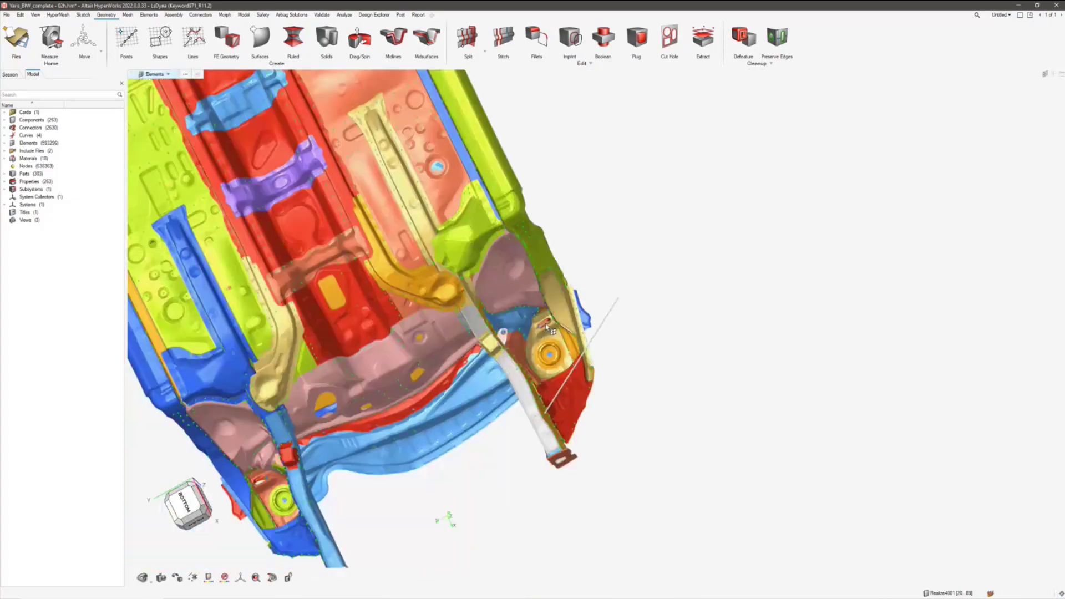
scroll(476, 299, up, 2)
middle_drag(476, 299, 442, 275)
scroll(544, 411, up, 3)
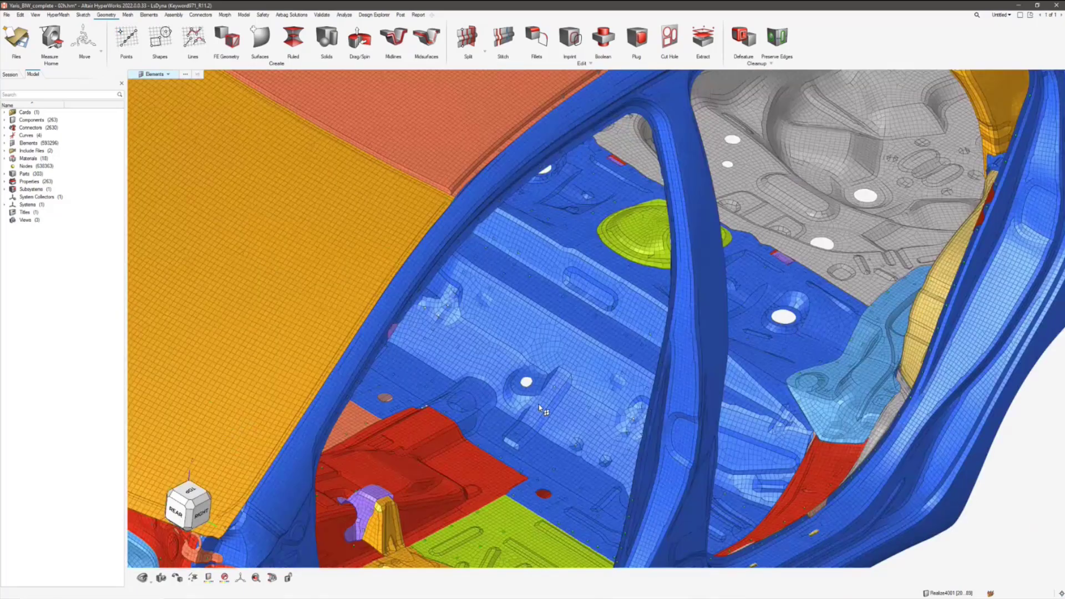
scroll(539, 405, up, 2)
middle_drag(538, 393, 457, 311)
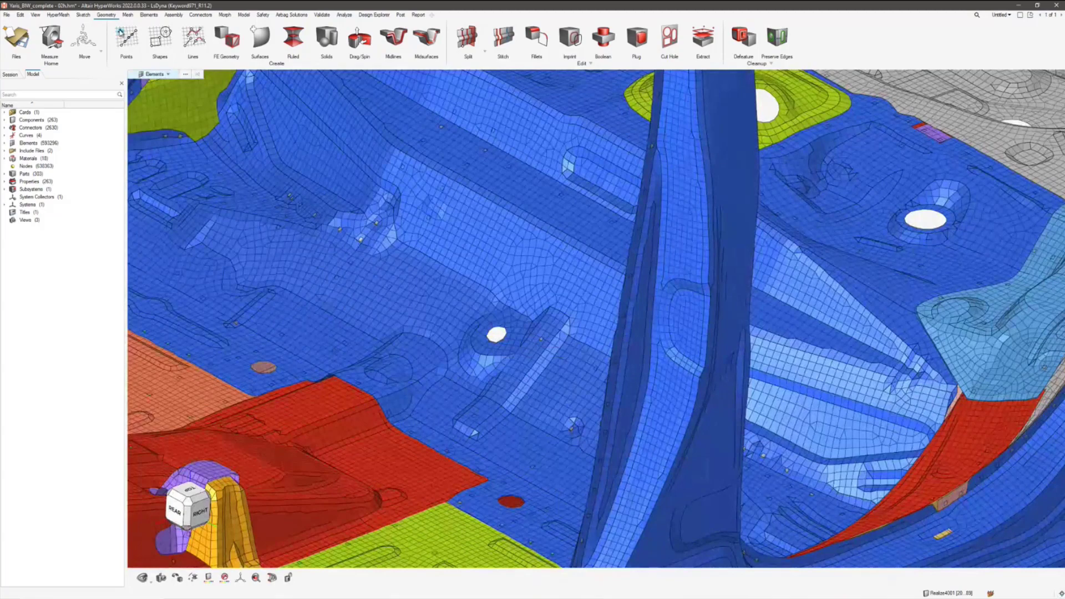
Click on the floor panel, then turn off the Points tool
click(494, 335)
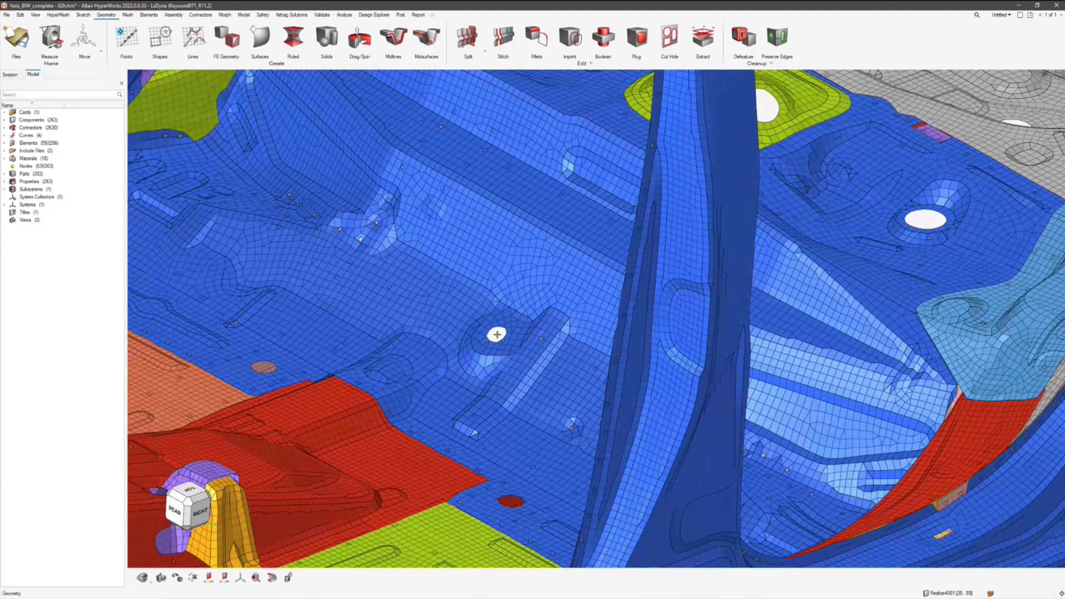
scroll(496, 339, down, 5)
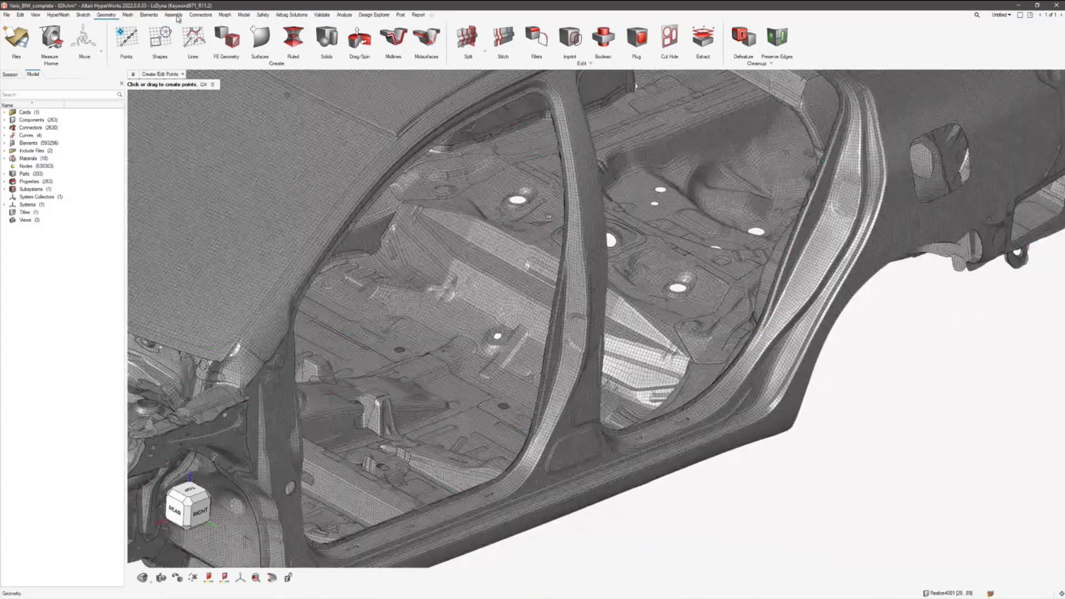
click(126, 37)
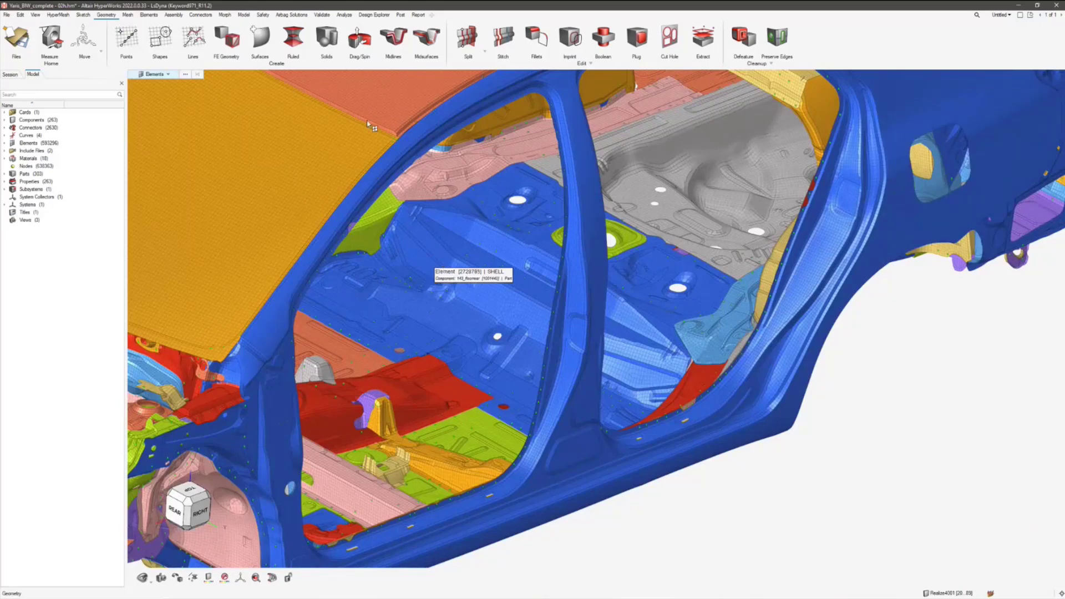
Detect only Holes 2D with maximum radius 100, excluding Holes 3D, Flanges 2D and Logos
click(173, 15)
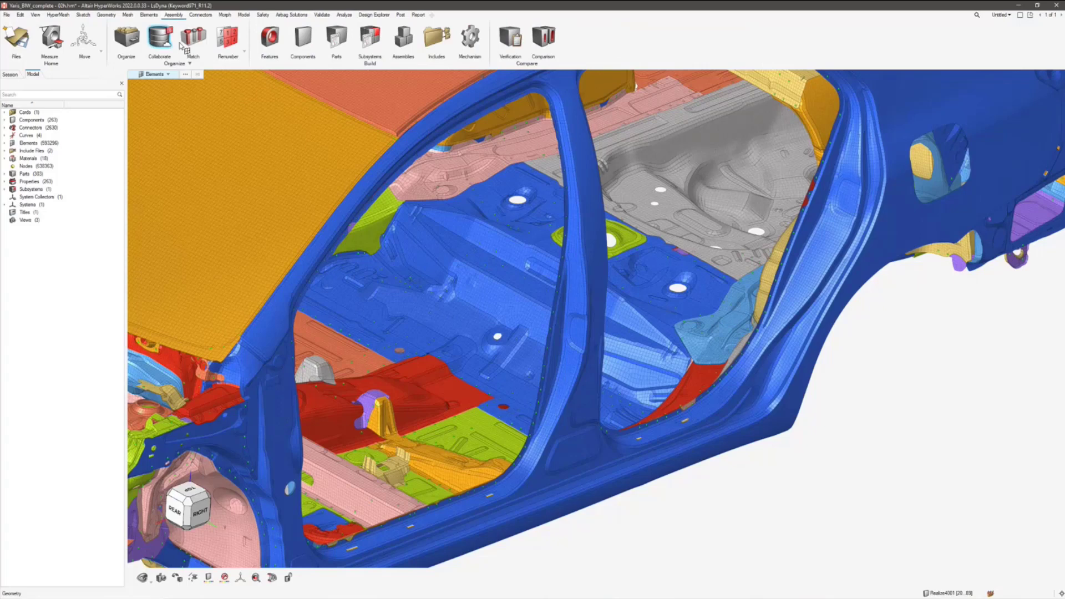
click(274, 44)
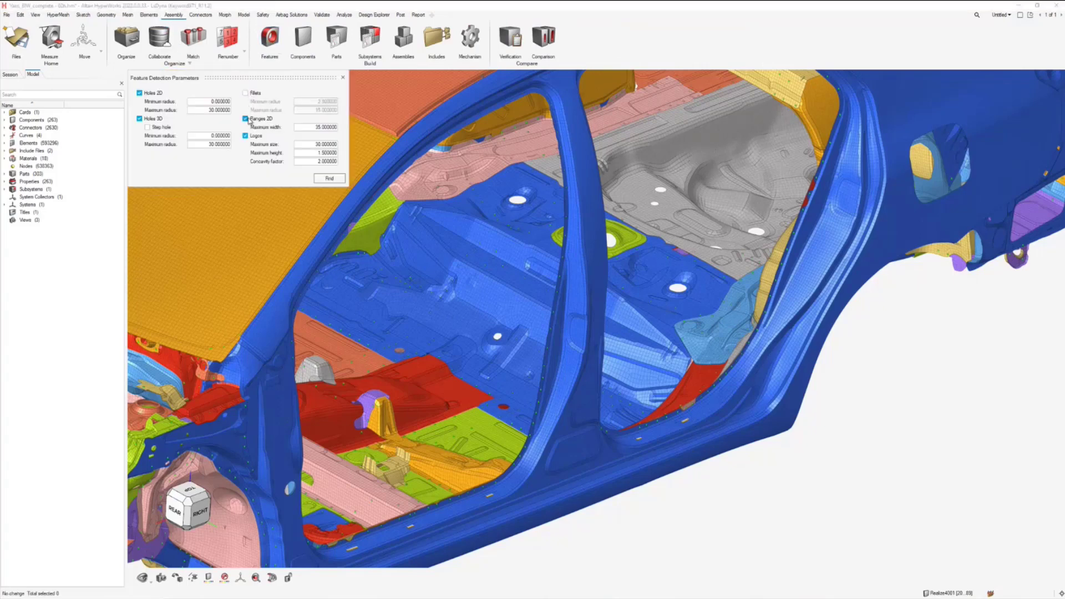
click(246, 119)
click(246, 136)
click(140, 118)
double_click(192, 110)
text(1)
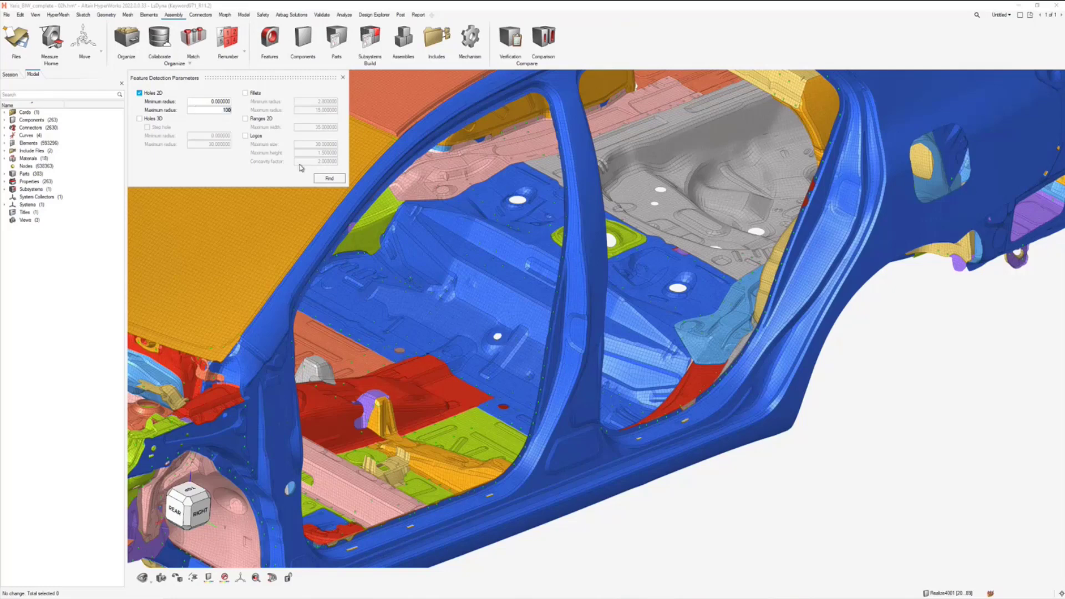
click(330, 179)
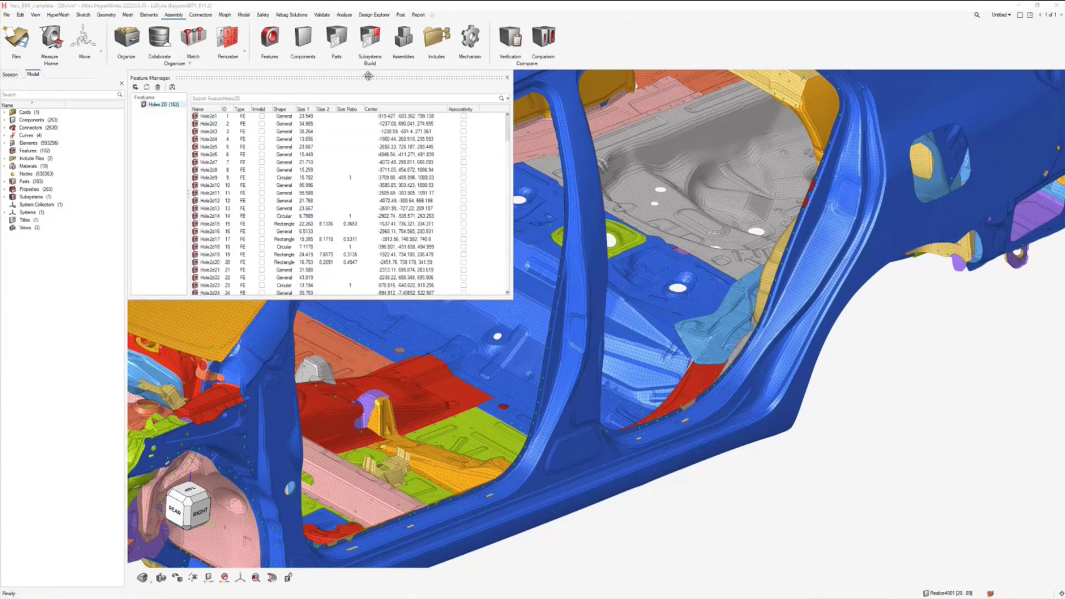
Move the Feature Manager to the left and zoom in on the detected holes
drag(368, 79, 338, 105)
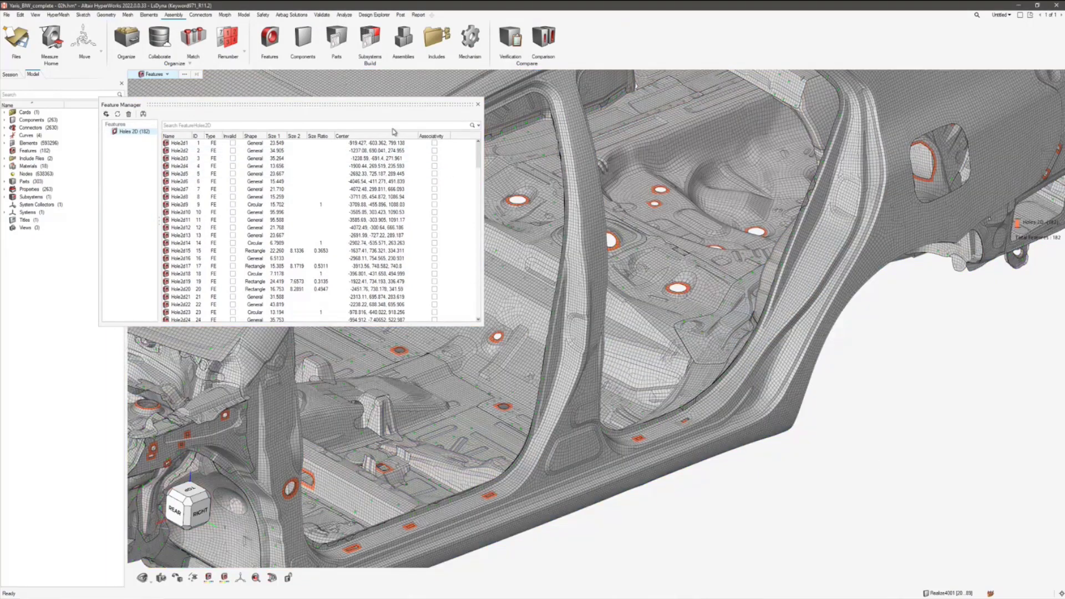
click(390, 106)
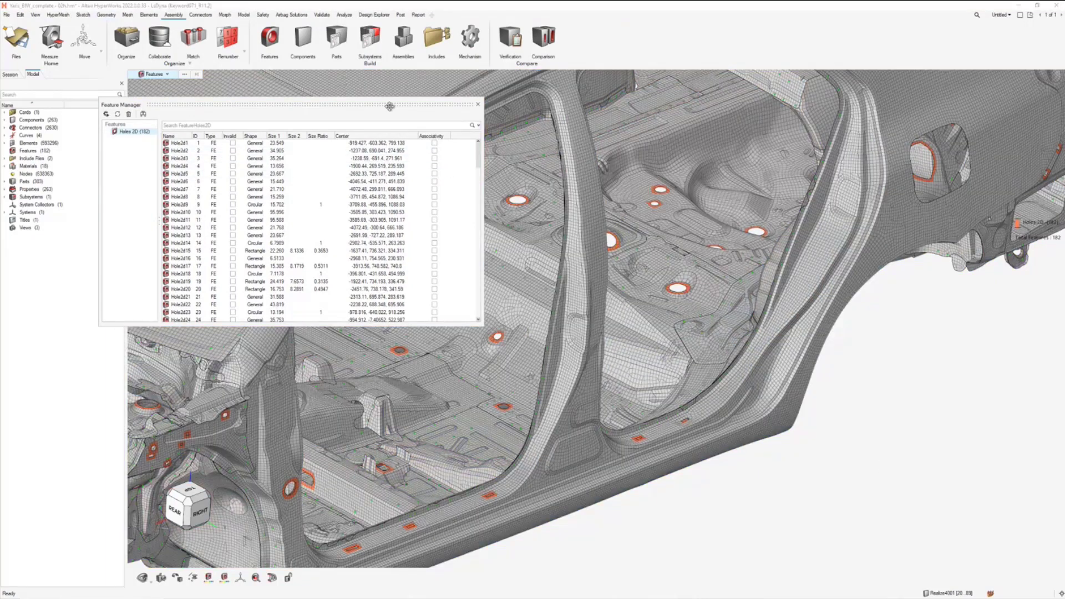
drag(390, 106, 368, 111)
scroll(596, 319, up, 5)
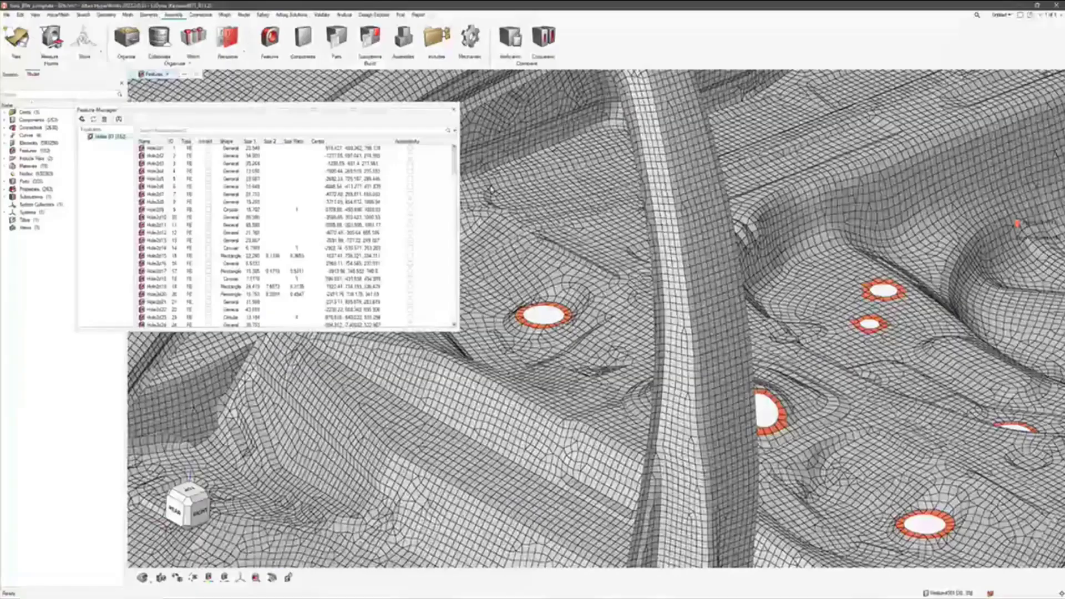
Start Geometry point creation and rotate the mesh toward another hole
click(106, 15)
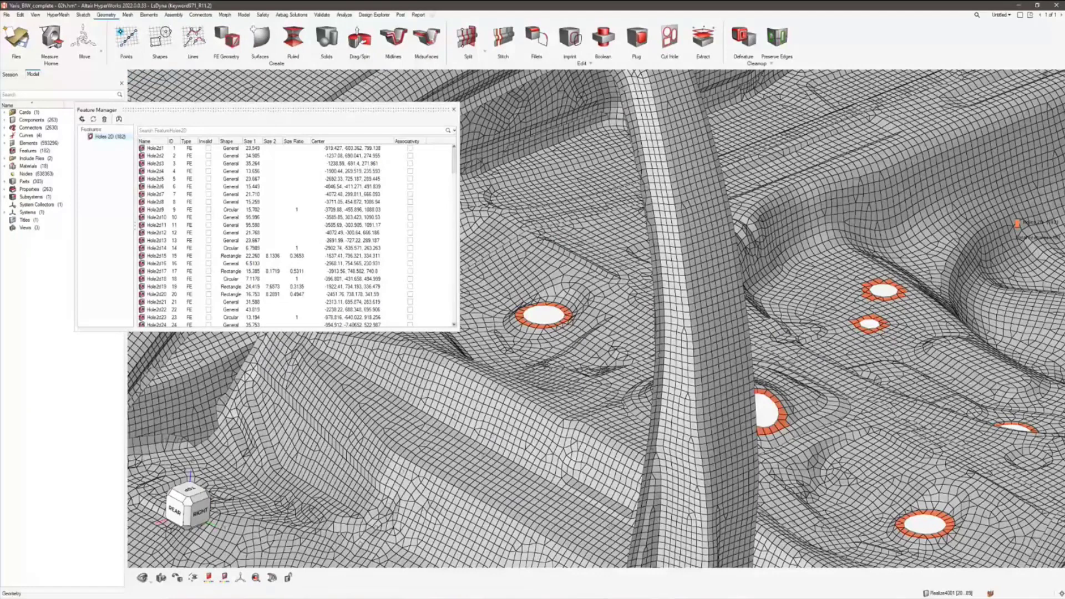
click(127, 38)
scroll(551, 325, up, 2)
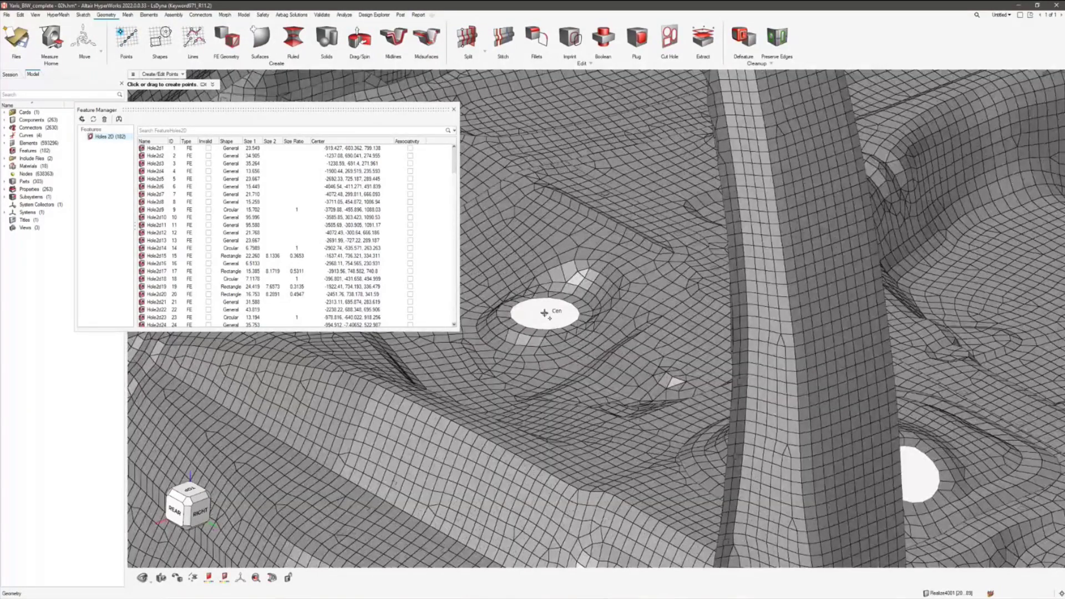
right_drag(732, 408, 718, 381)
scroll(721, 385, down, 6)
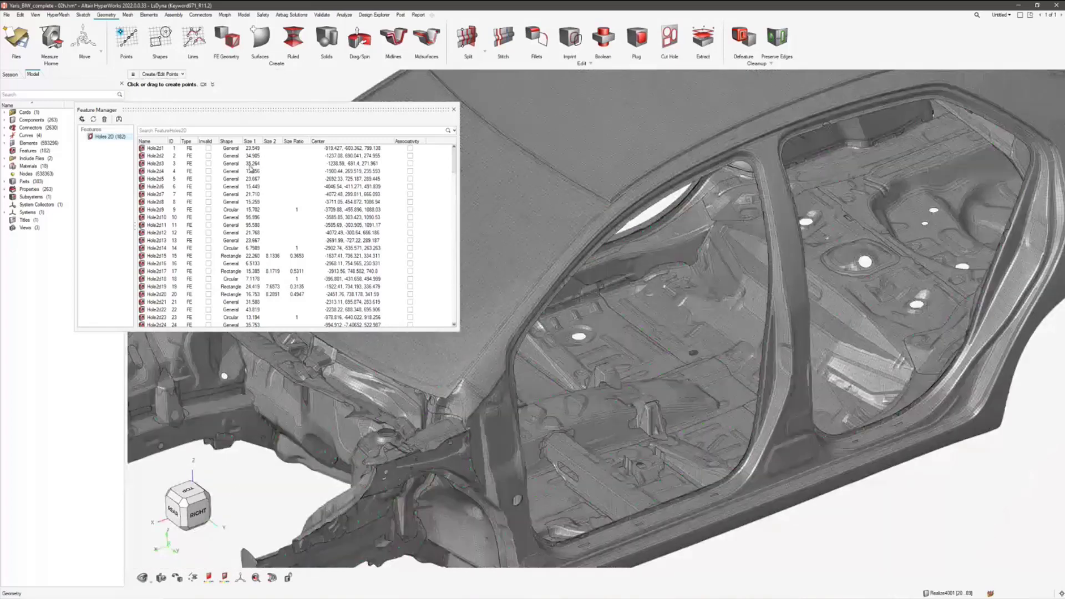
Filter the Feature Manager by Shape equals General and select all remaining holes
click(182, 131)
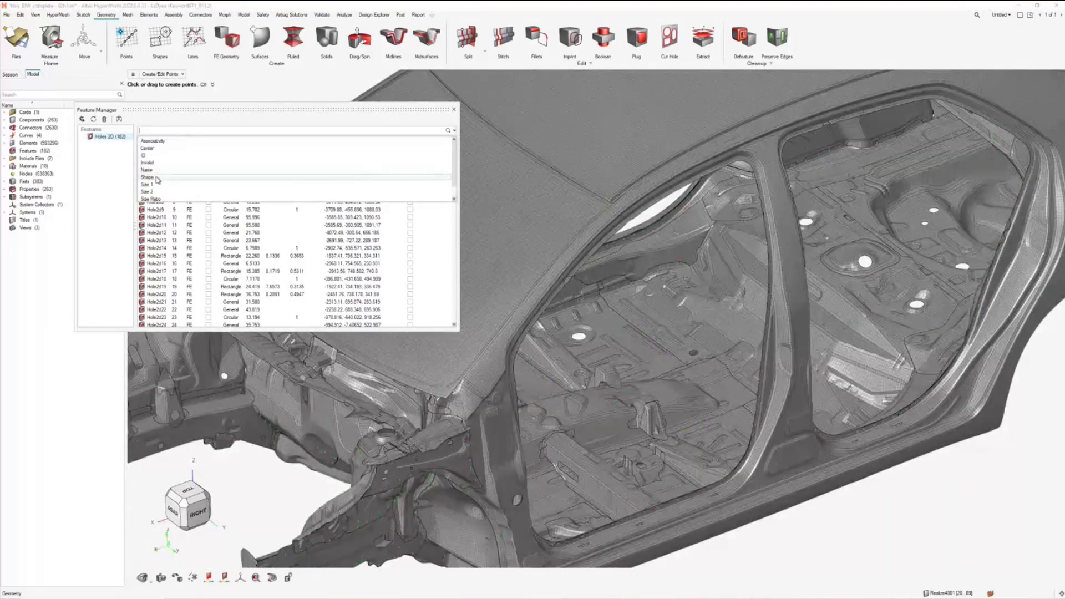
click(161, 170)
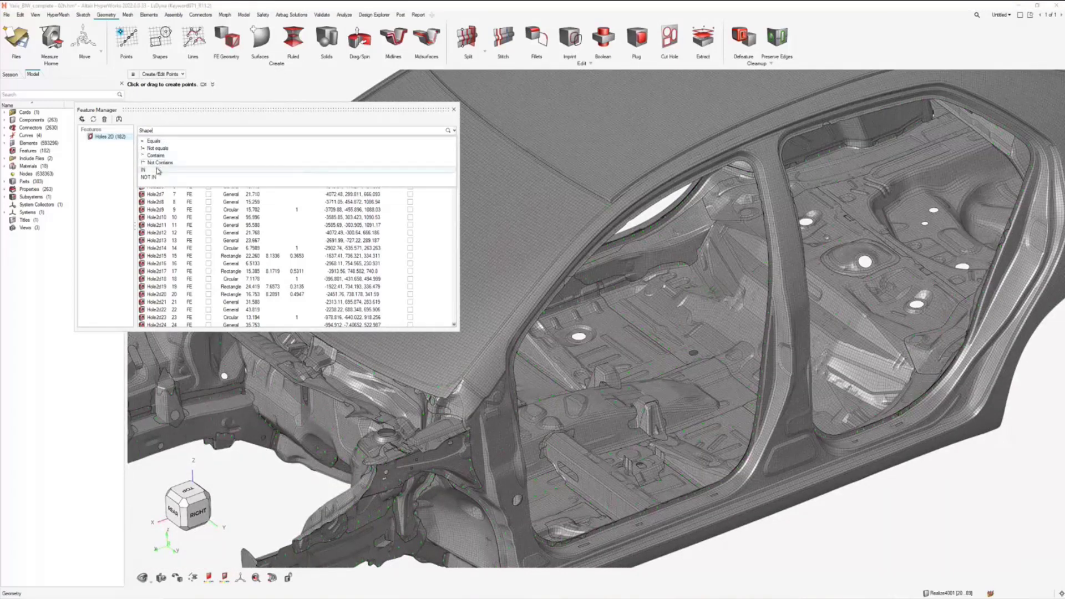
click(164, 141)
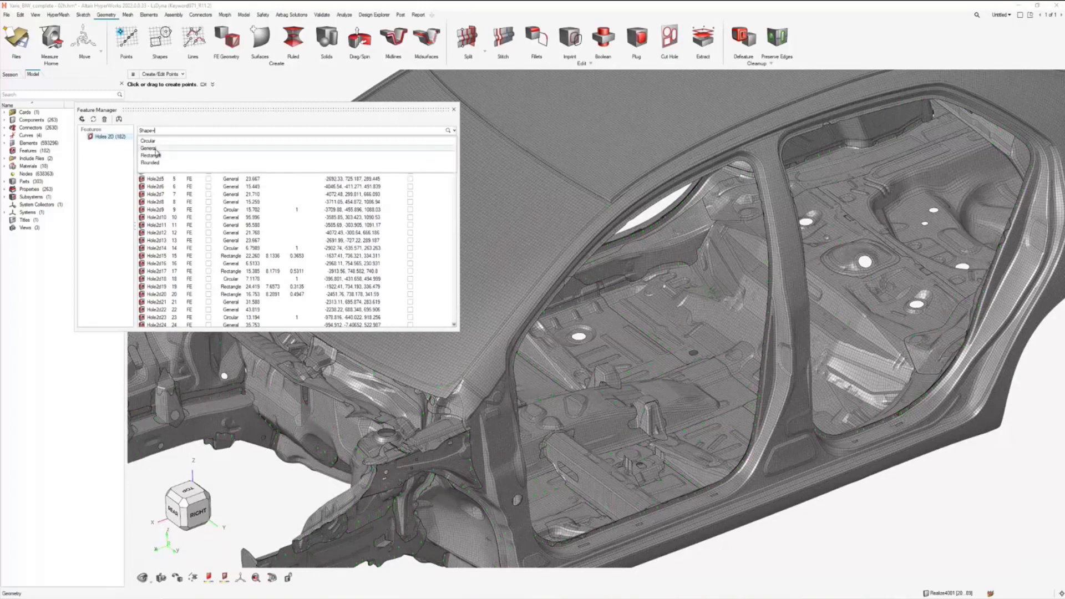
click(161, 149)
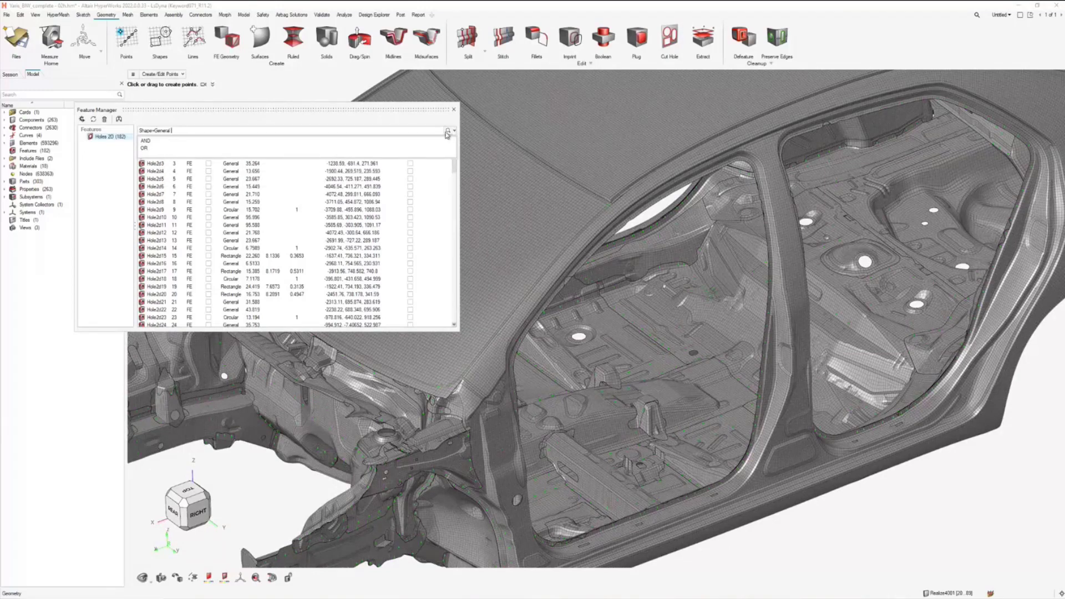
key(Return)
key(ctrl+a)
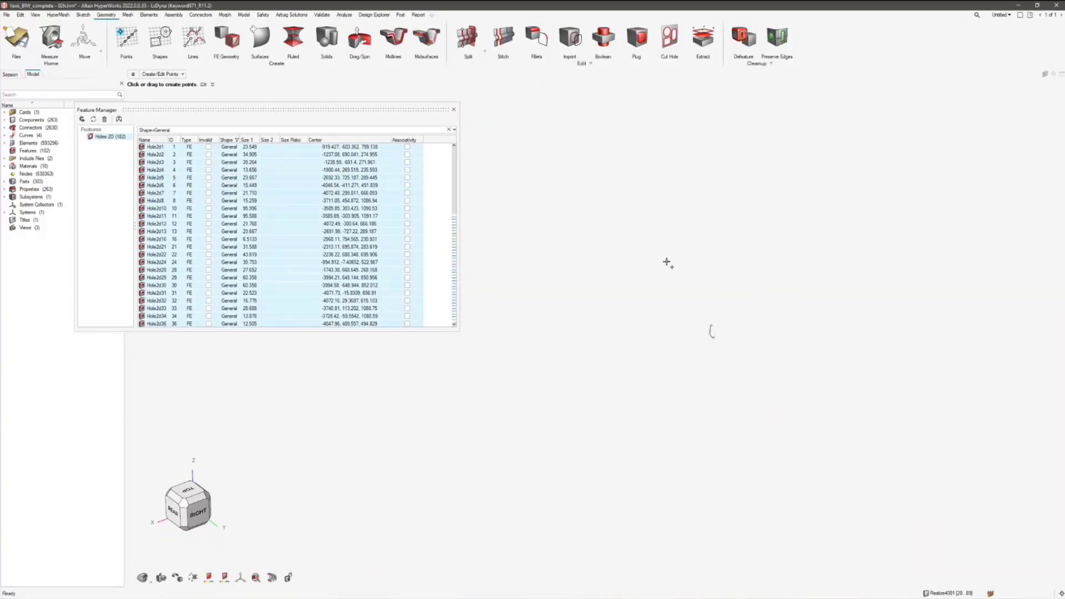
Place a point snapped to a hole's centre and finish point creation
scroll(705, 314, up, 5)
click(700, 311)
scroll(639, 348, down, 5)
scroll(750, 283, down, 3)
scroll(642, 343, up, 5)
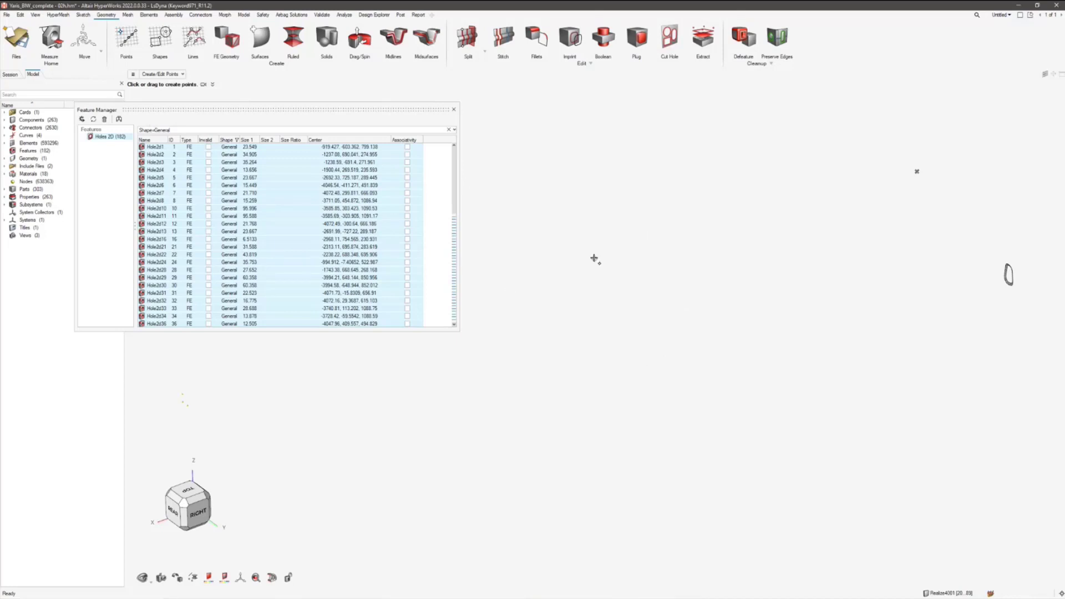
key(Escape)
key(Escape)
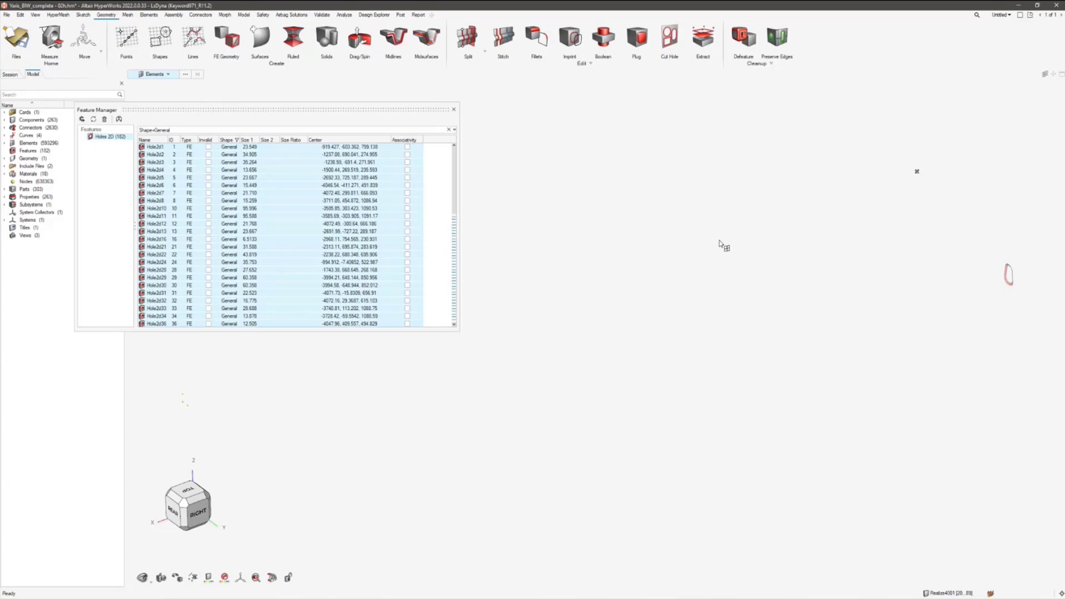
Show the 2D hole features on the model and select all holes from Hole2d1
mouse_move(725, 245)
middle_down()
mouse_move(685, 290)
mouse_move(617, 298)
middle_up()
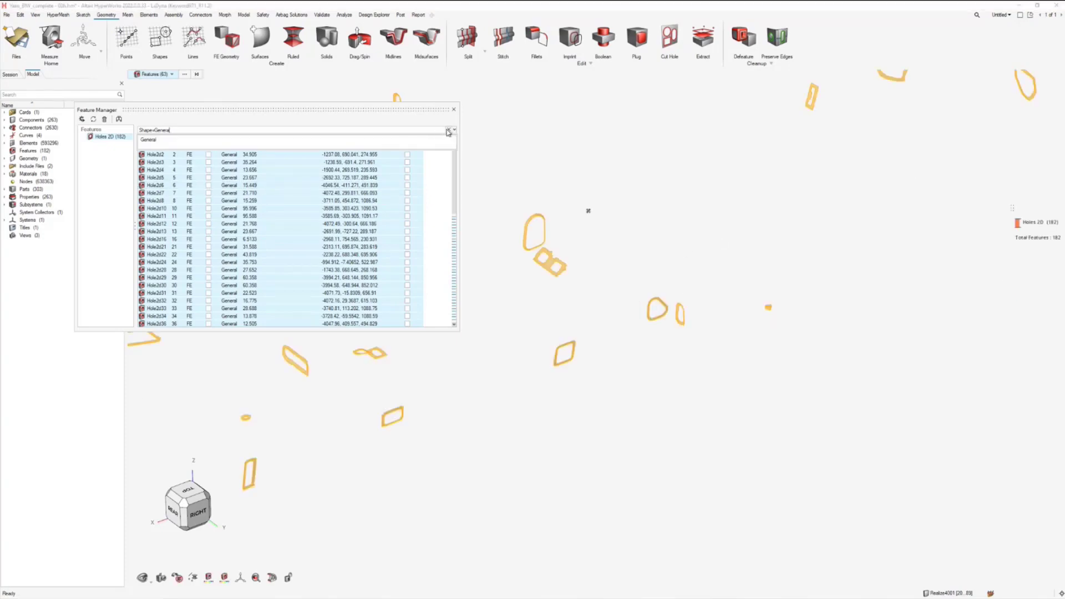
click(626, 262)
click(157, 147)
key(ctrl+a)
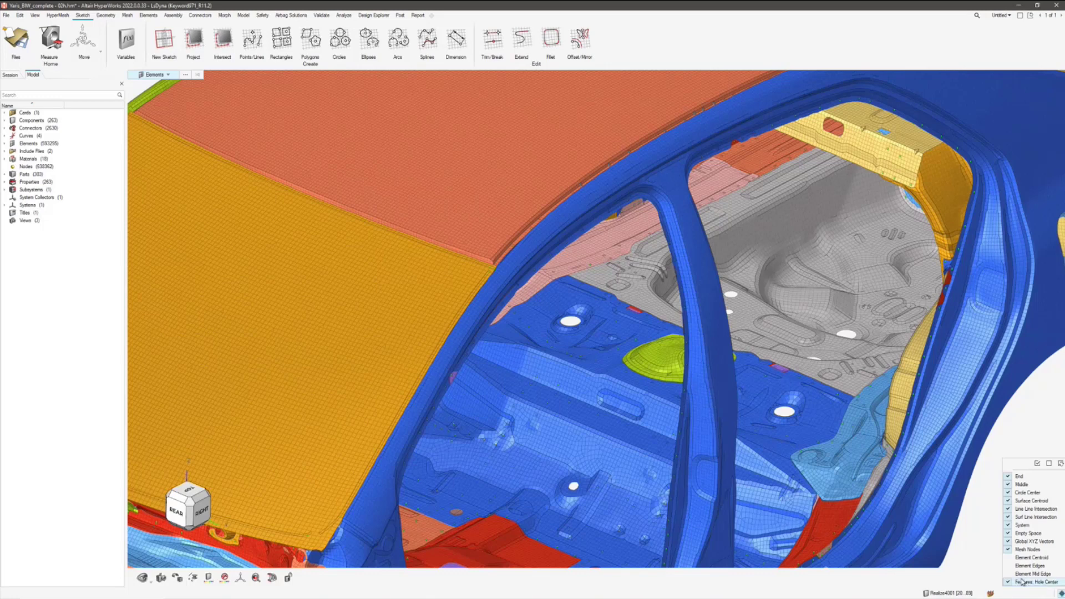
Fit the whole car body in view, pick the roof component, and toggle transparency on and off
middle_drag(580, 370, 528, 362)
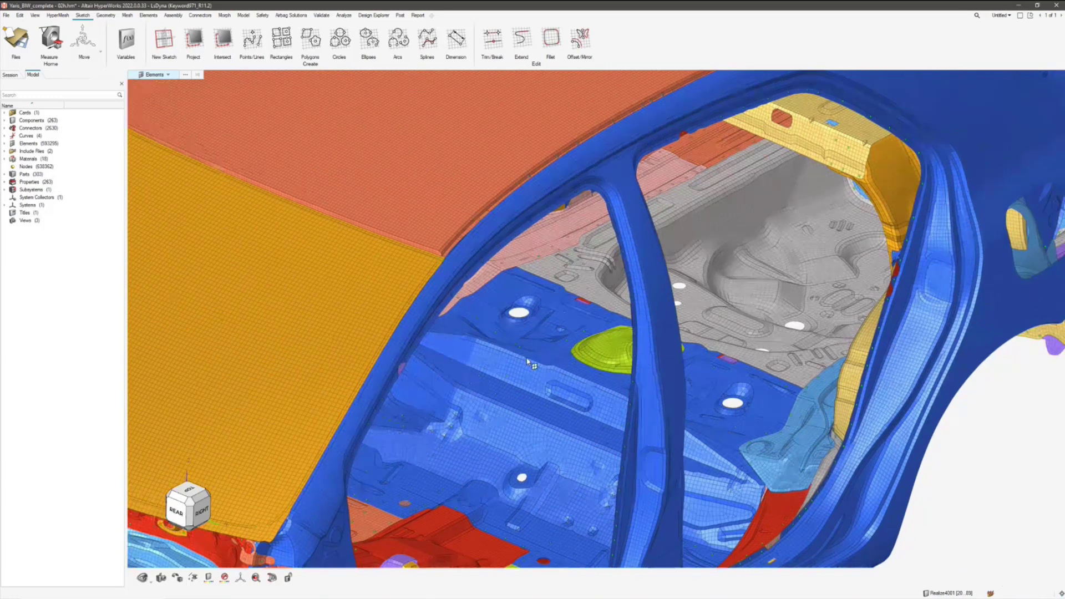
key(f)
key(c)
click(488, 323)
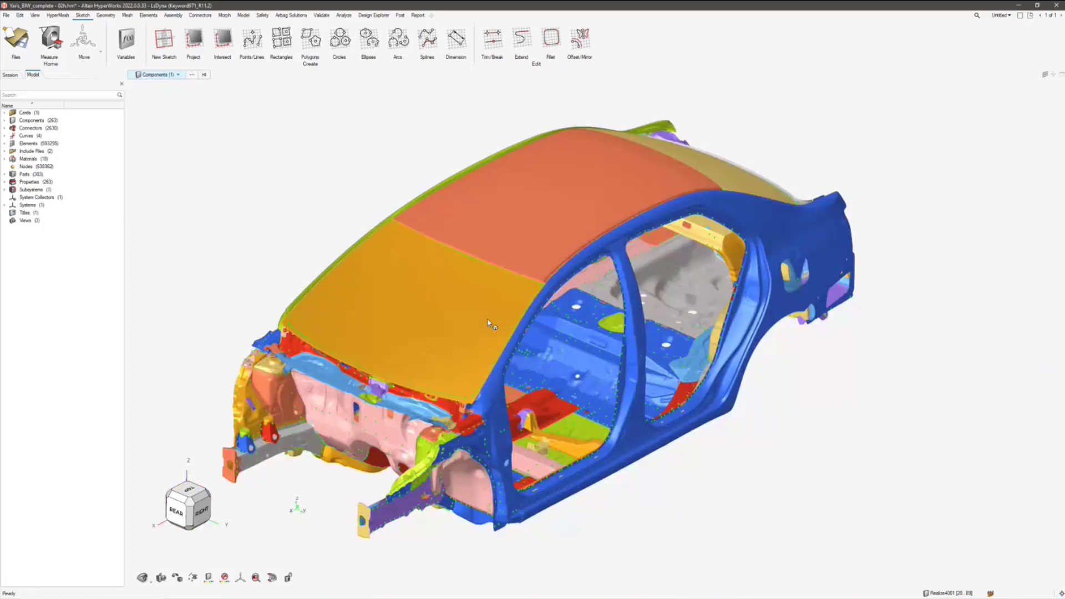
key(t)
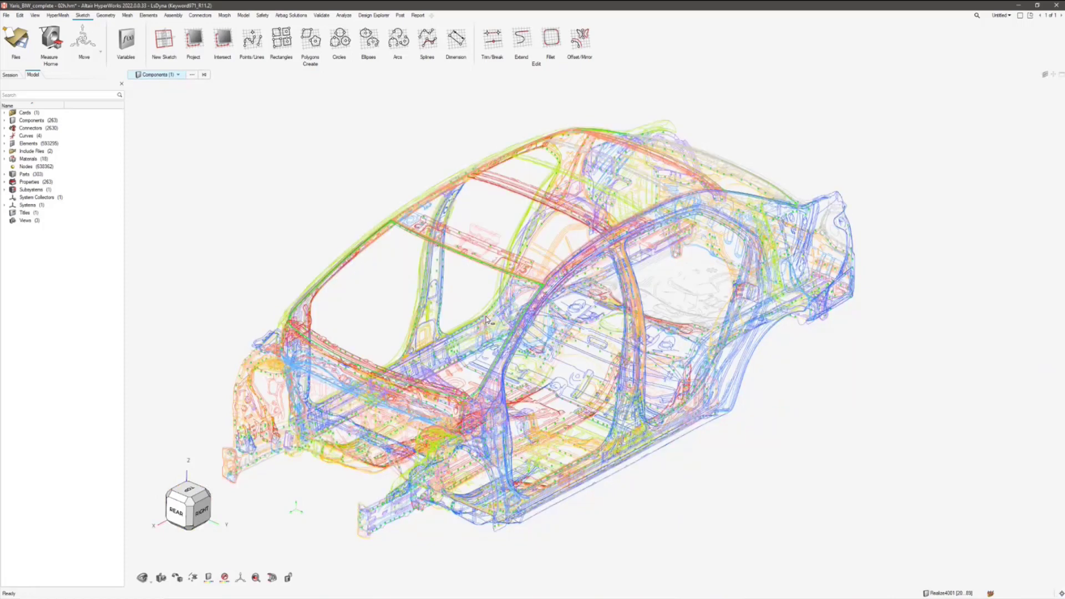
mouse_move(486, 320)
key(t)
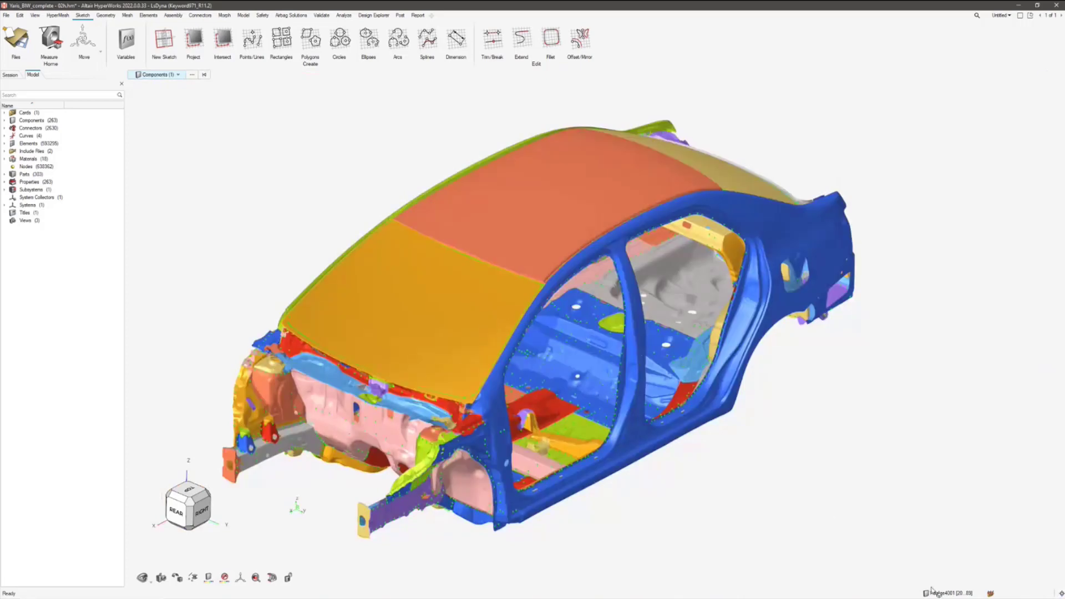
Make 143_floorrear the current component and preview it against a see-through car while orbiting
key(ctrl+shift+c)
double_click(945, 572)
key(t)
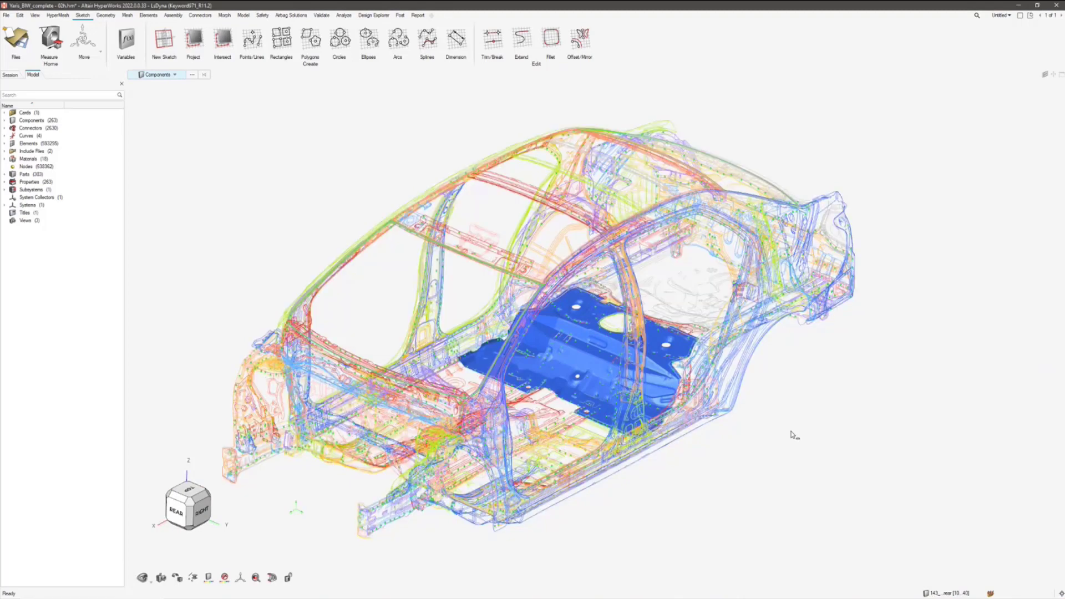
key(t)
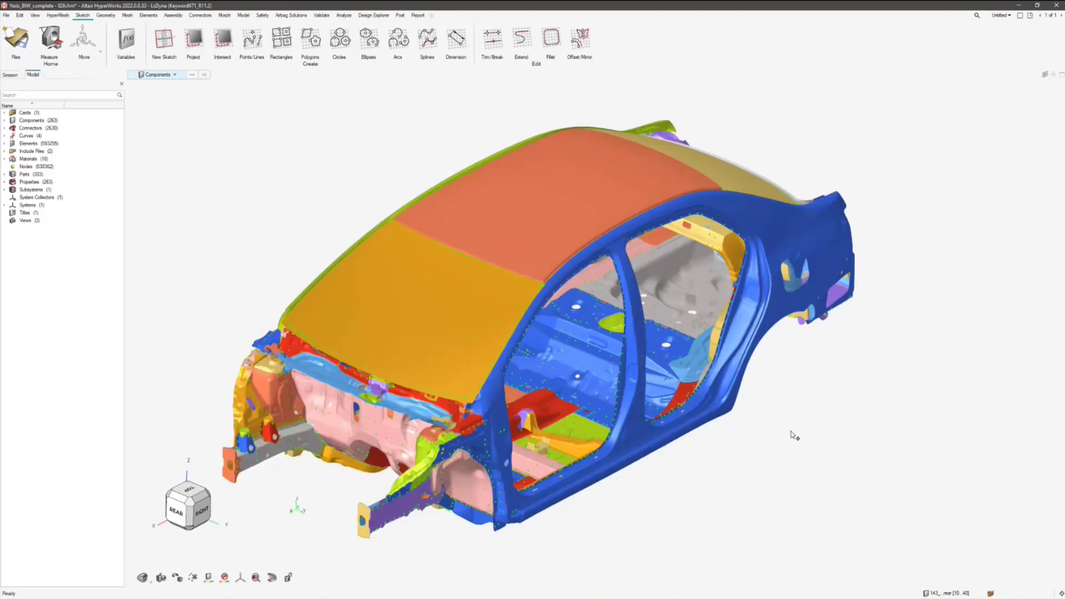
key(t)
key(t)
mouse_move(794, 434)
ctrl+mouse_down()
mouse_move(595, 330)
mouse_move(585, 352)
mouse_move(531, 335)
mouse_move(598, 335)
mouse_move(605, 294)
ctrl+mouse_up()
key(t)
key(t)
key(t)
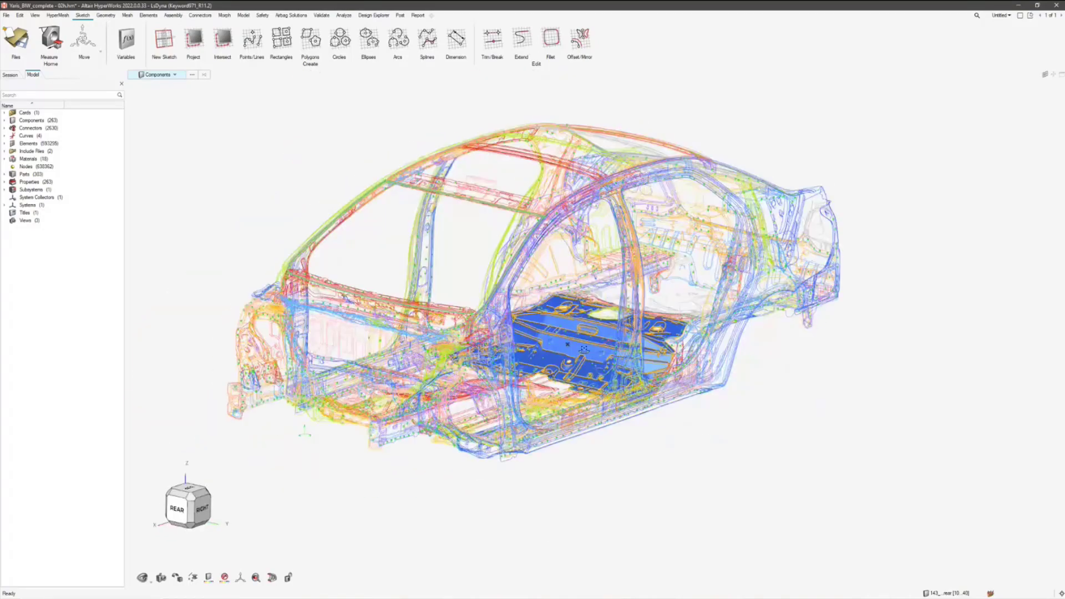
key(x)
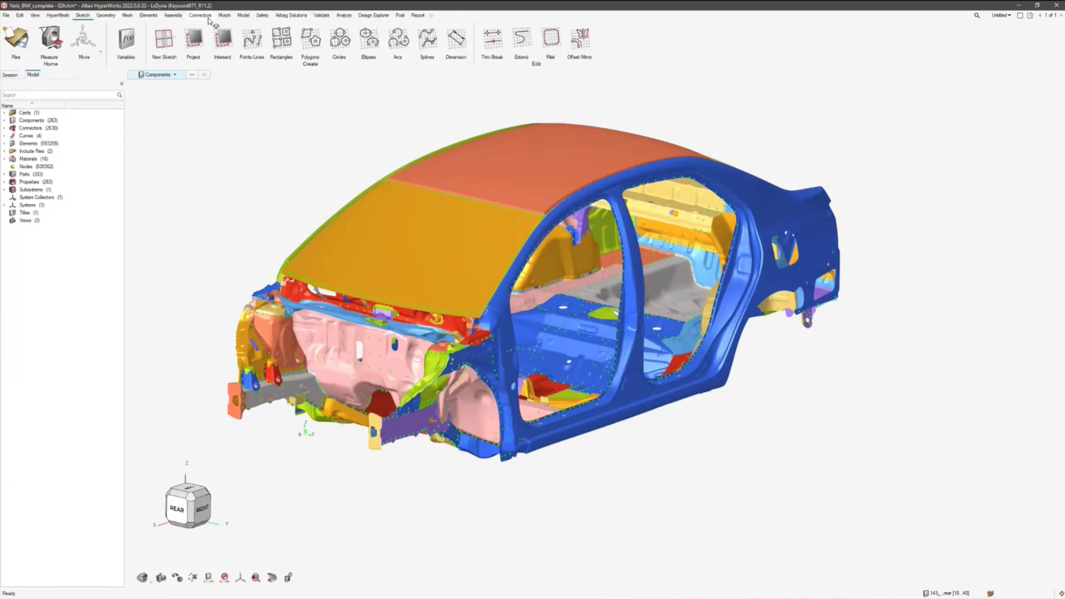
Start a Proximity Morph with Move set to Faces
click(224, 15)
click(233, 37)
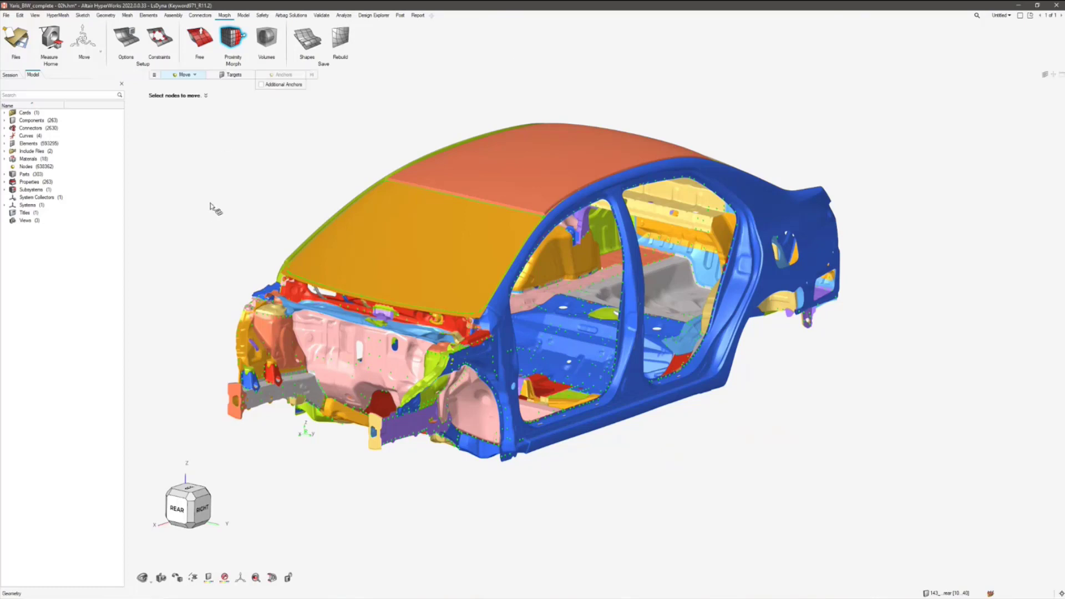
click(197, 74)
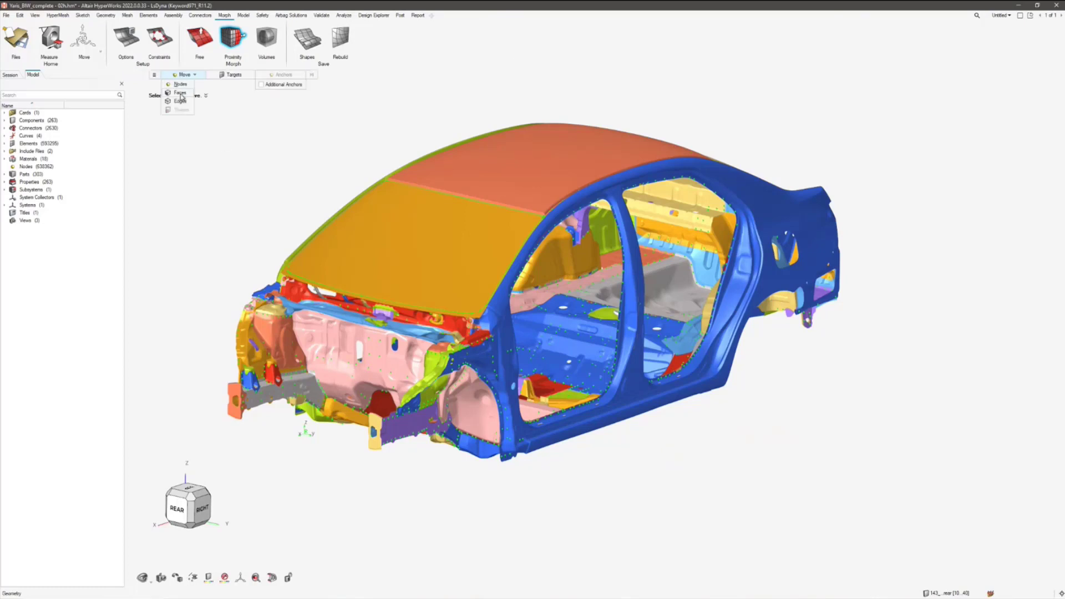
click(182, 99)
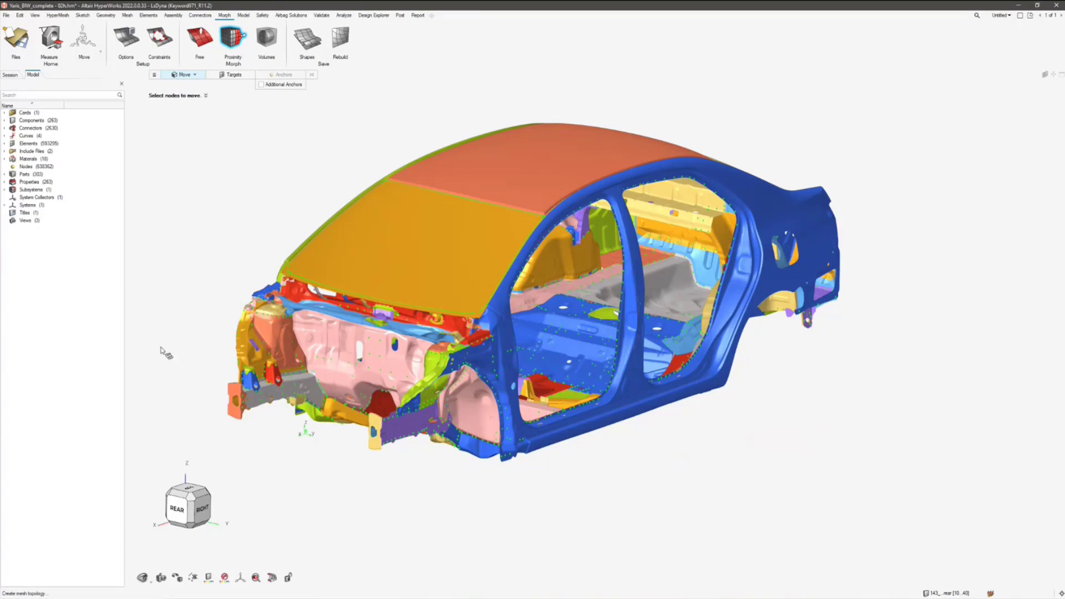
Move the hole face on the orange end plate by 3.00
ctrl+right_drag(183, 345, 264, 351)
scroll(261, 351, up, 10)
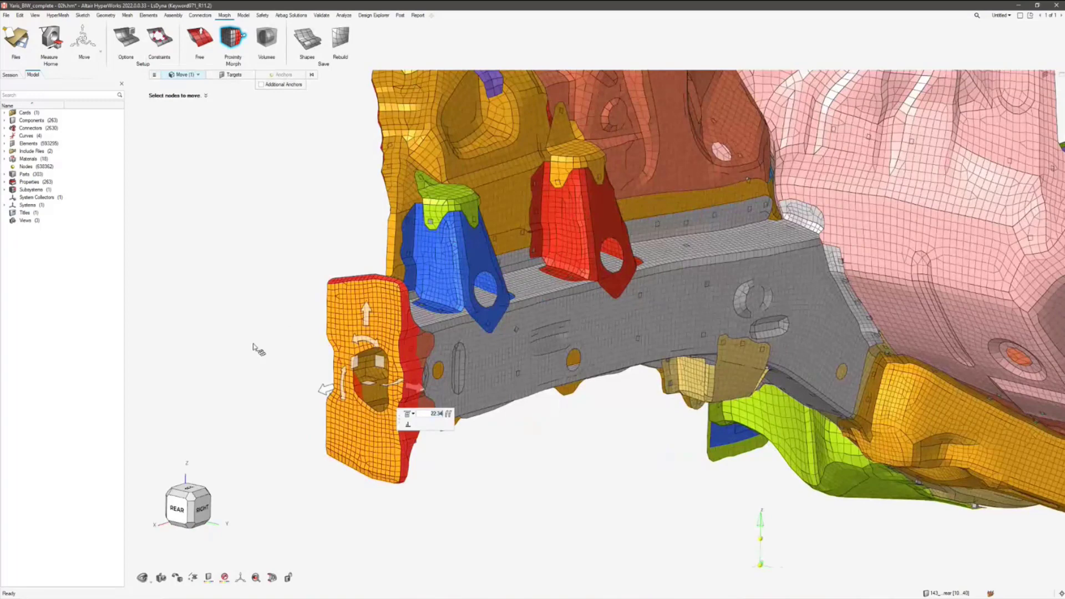
text(3)
key(Return)
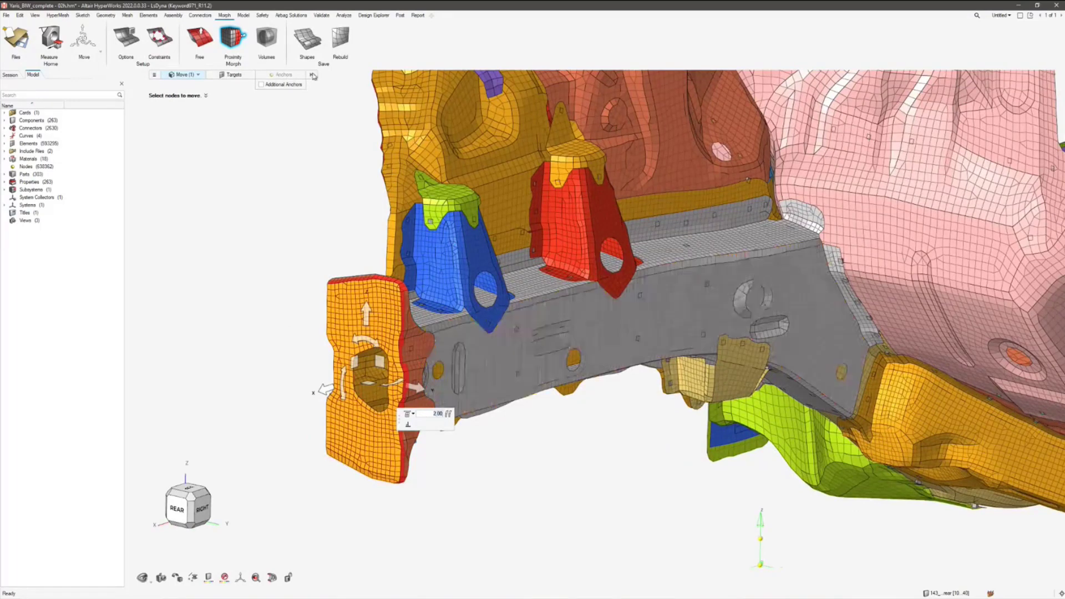
key(Escape)
scroll(466, 373, up, 5)
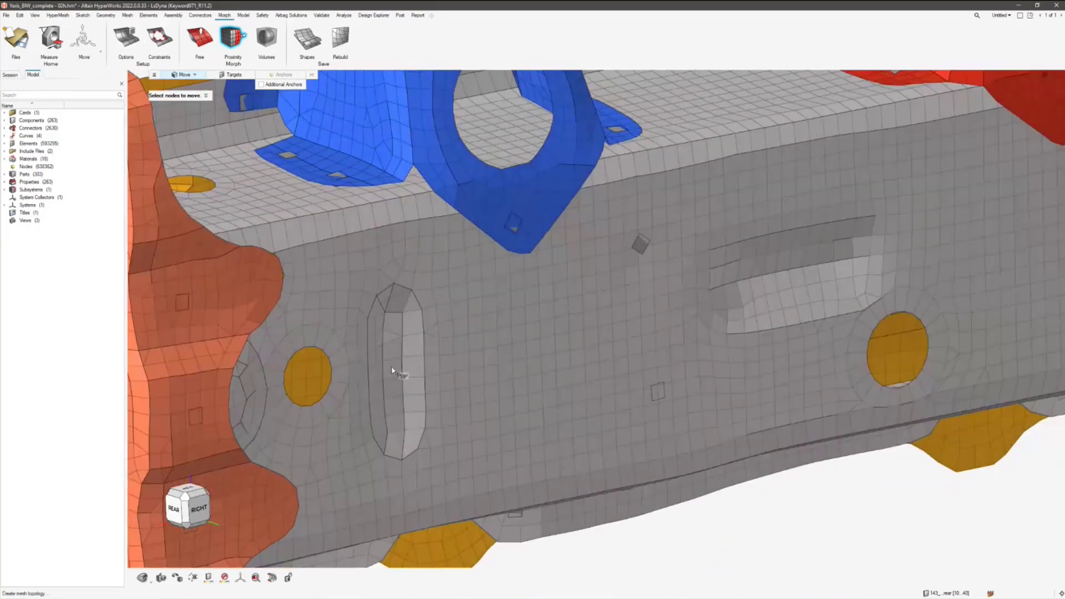
Pick the slot's inner face and bring up its move handles, undoing and redoing the selection
click(394, 371)
middle_click(726, 542)
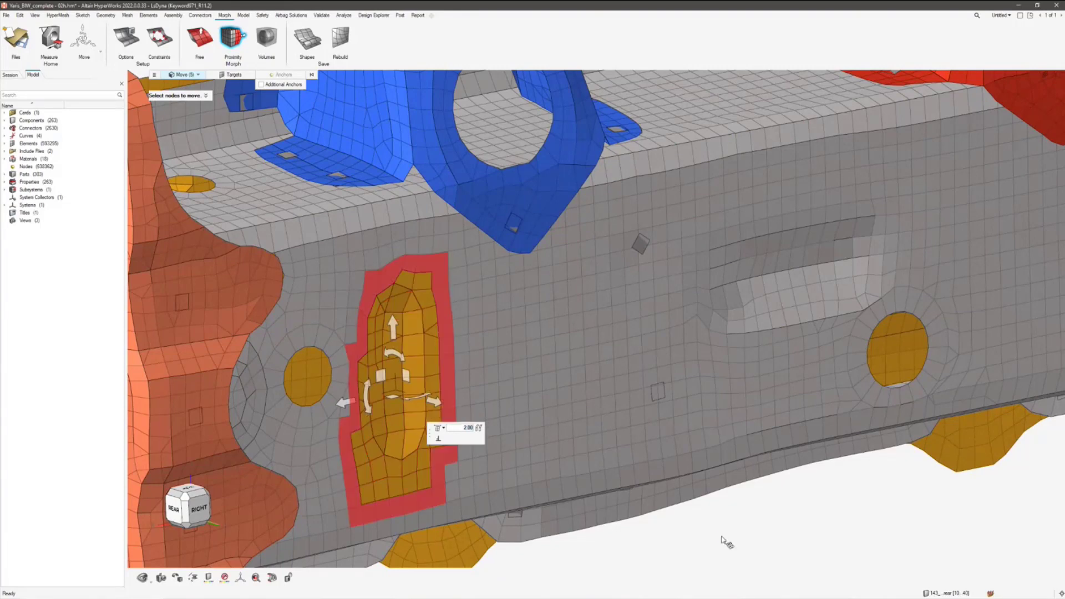
key(ctrl+z)
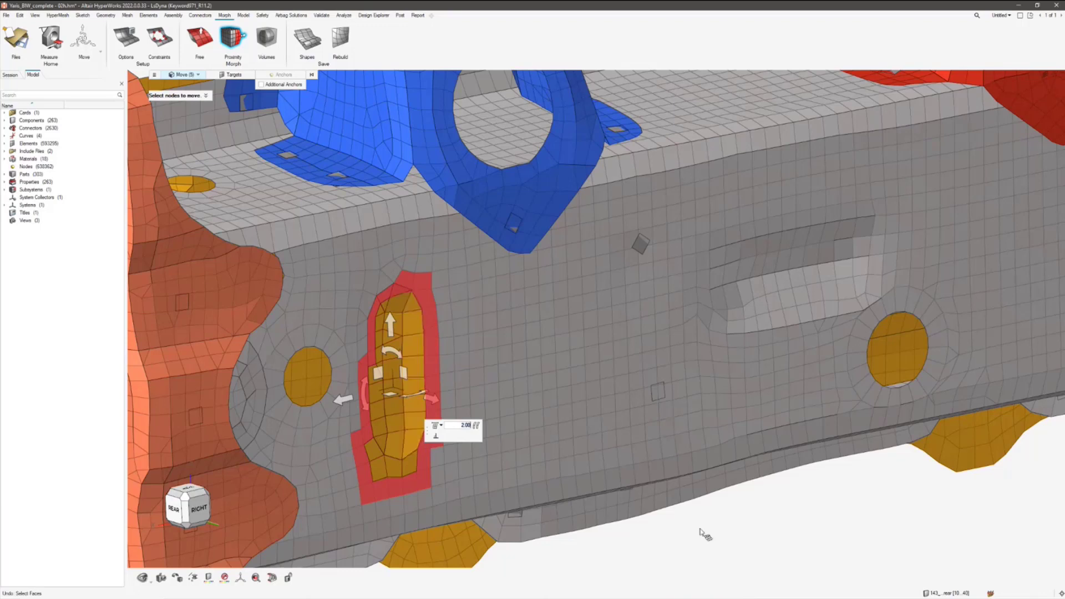
key(ctrl+y)
ctrl+right_drag(705, 528, 677, 485)
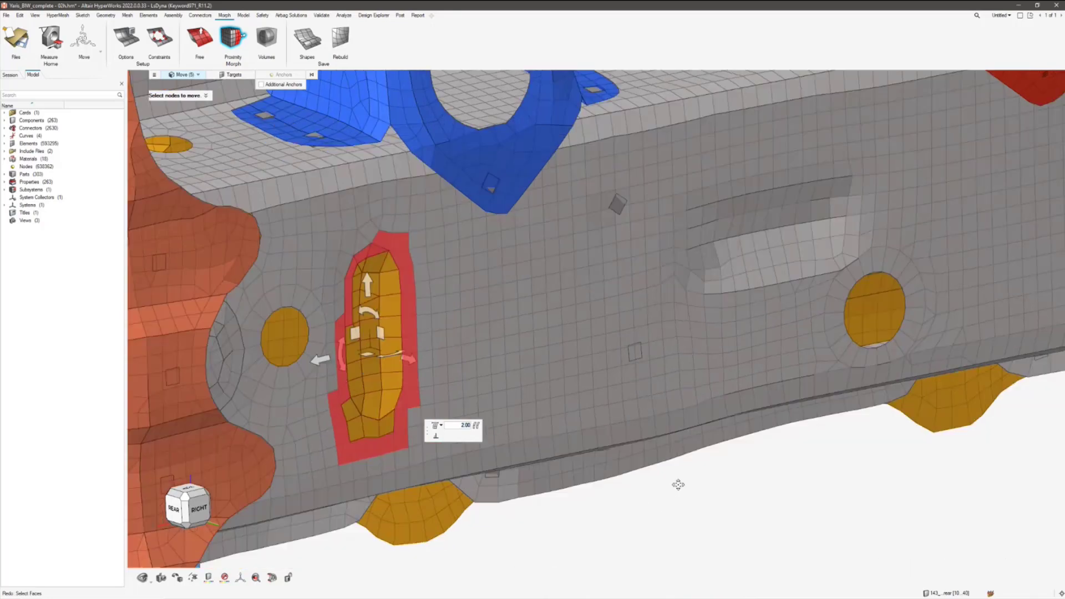
Exit the proximity morph and reframe the rail close-up
click(183, 75)
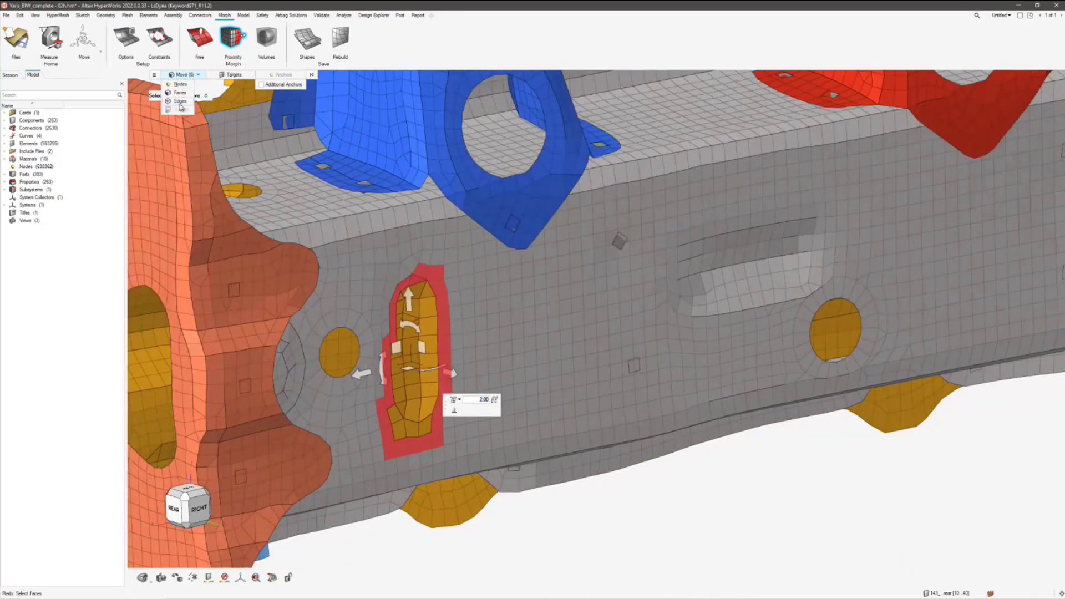
click(232, 39)
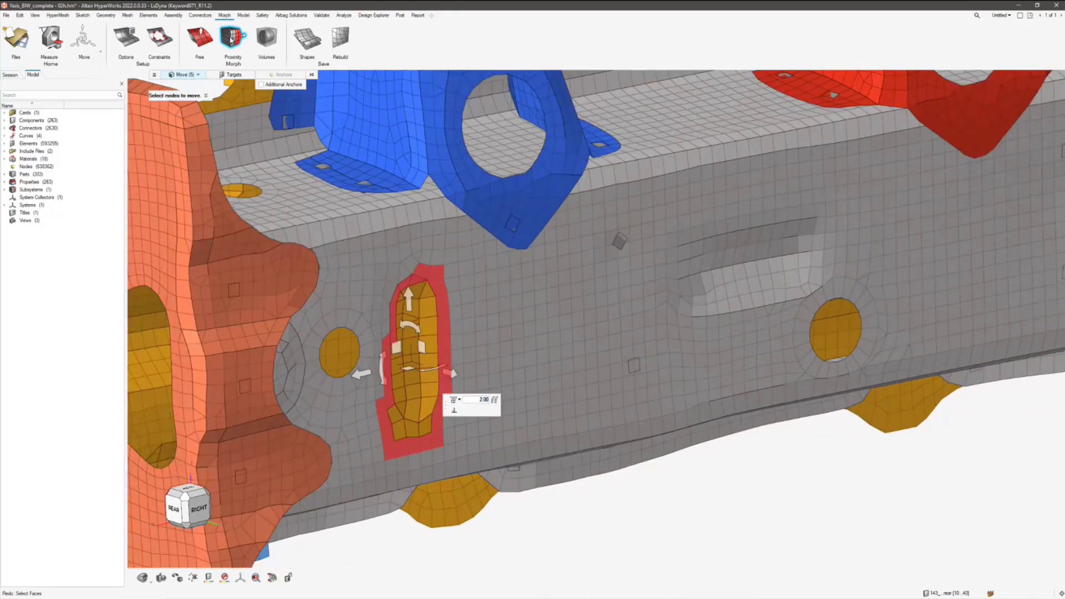
click(233, 40)
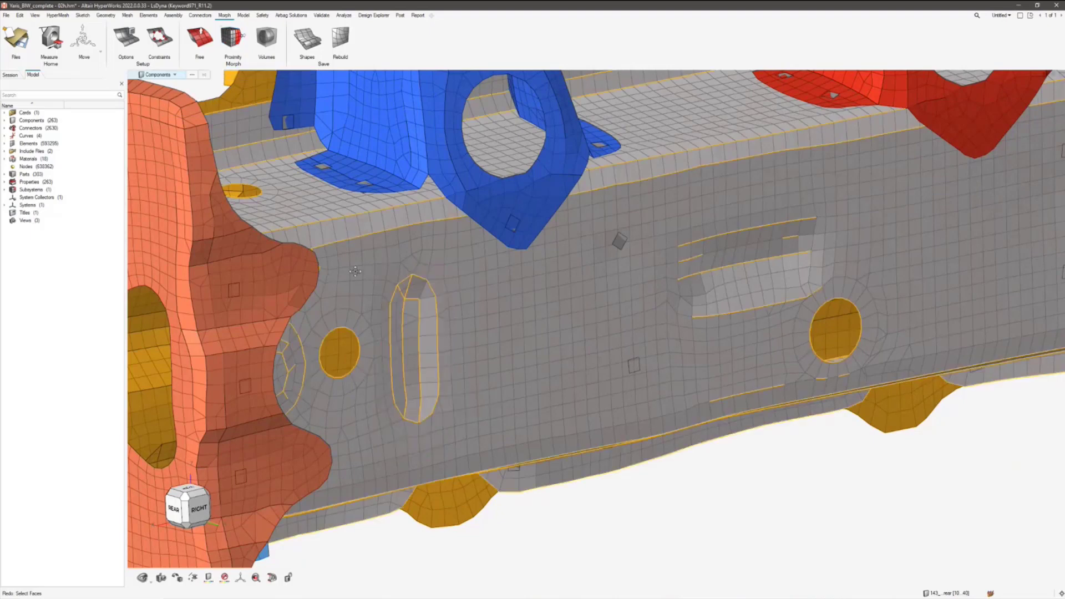
ctrl+right_drag(339, 275, 487, 284)
scroll(487, 284, down, 3)
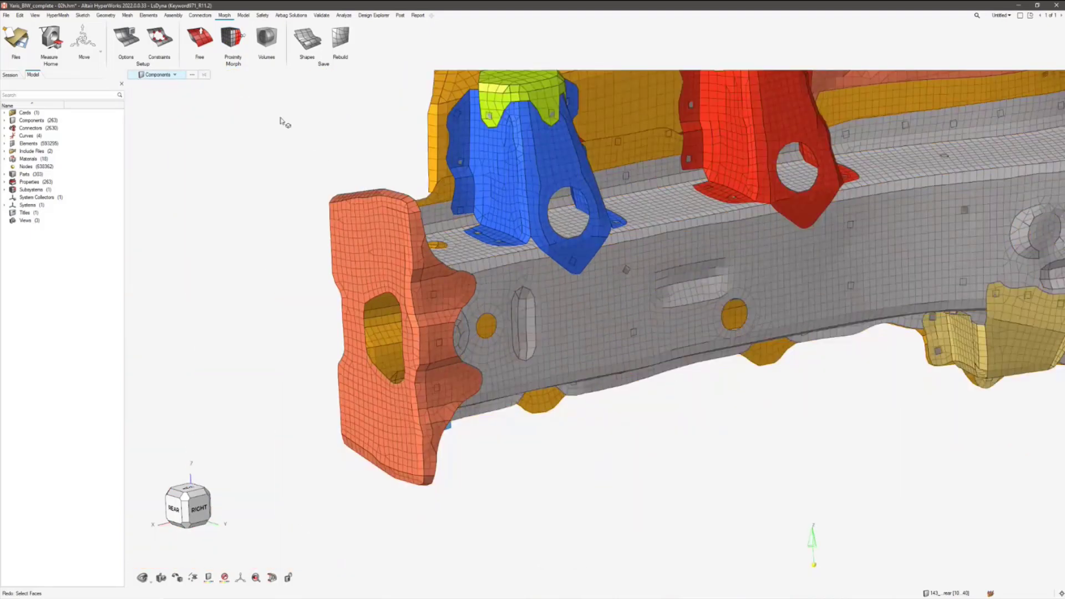
Delete the selected elements on the orange end plate, then undo to restore its mesh
drag(302, 155, 382, 243)
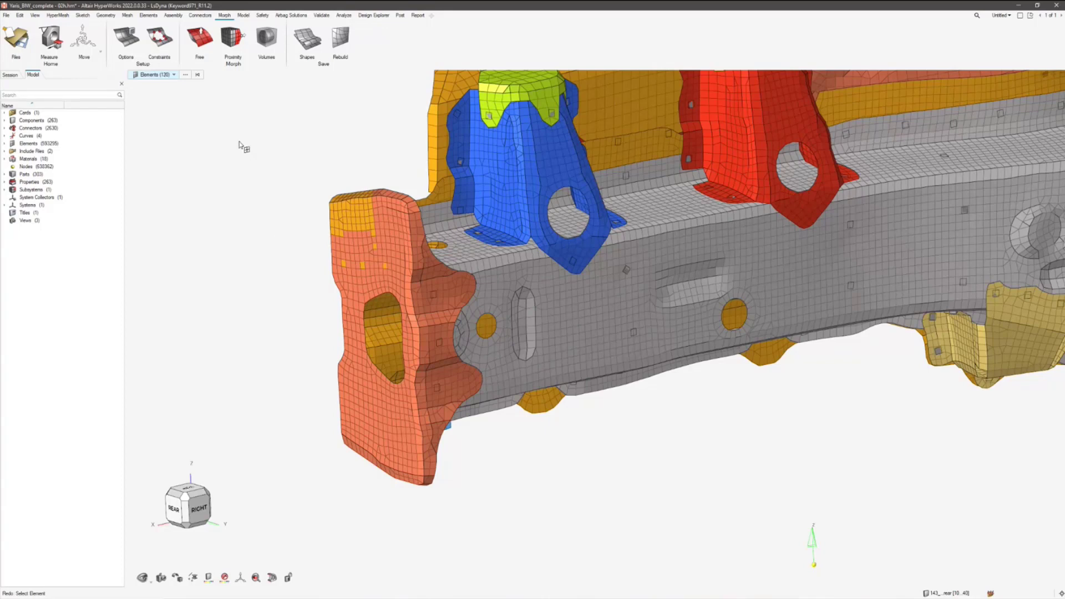
click(19, 15)
mouse_move(25, 27)
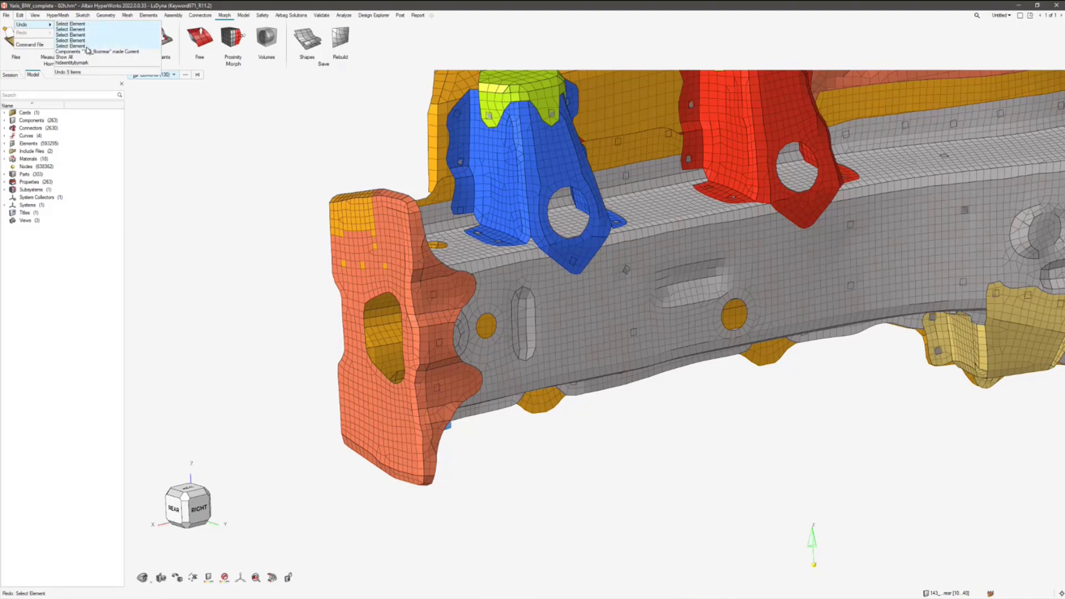
middle_drag(250, 177, 216, 179)
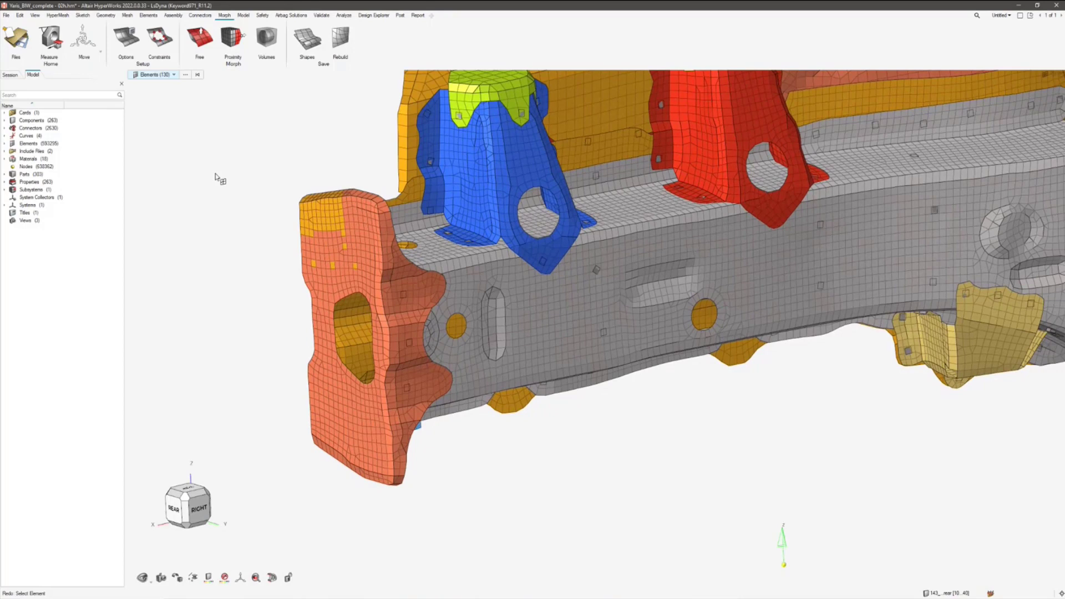
key(Delete)
click(20, 15)
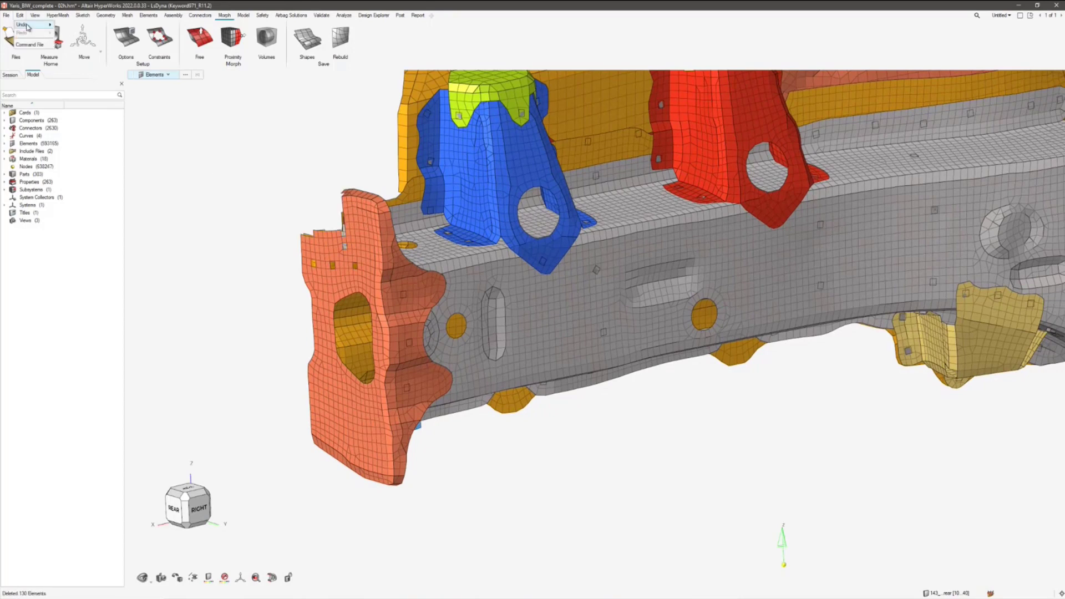
mouse_move(29, 26)
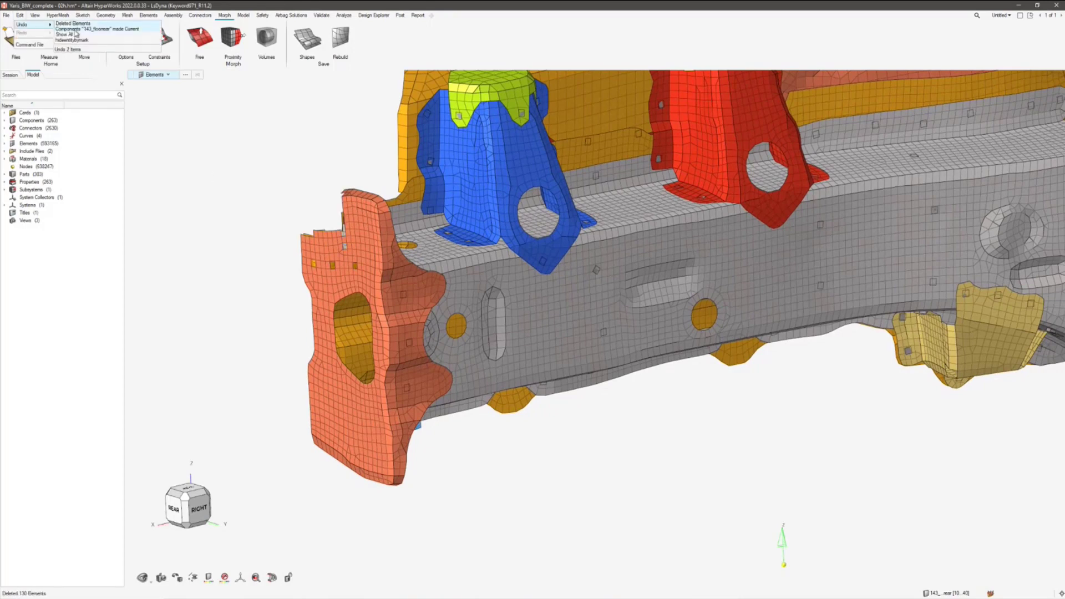
middle_drag(339, 269, 290, 235)
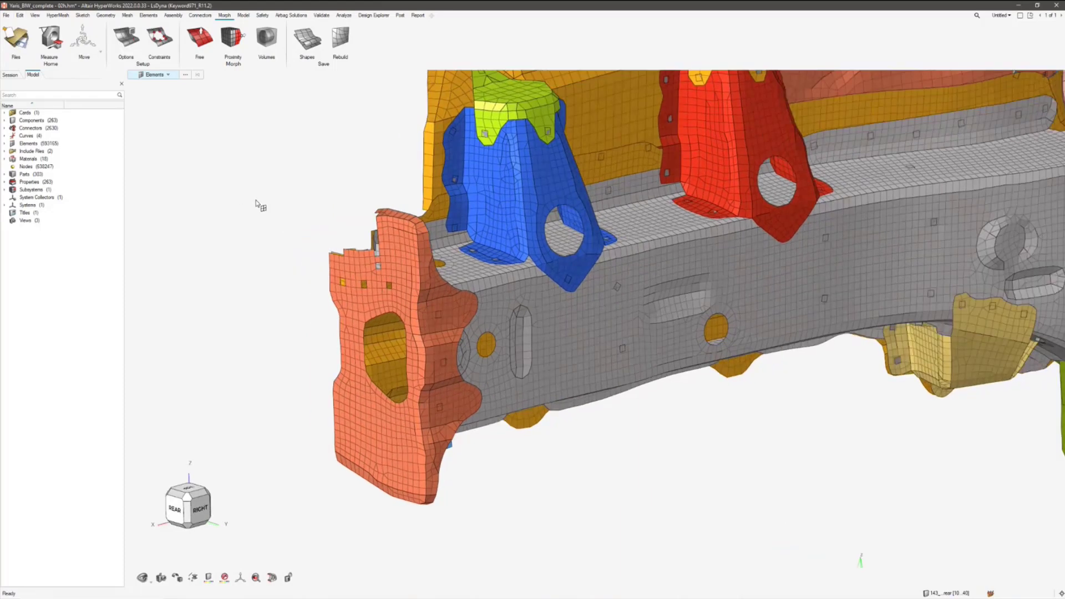
key(ctrl+z)
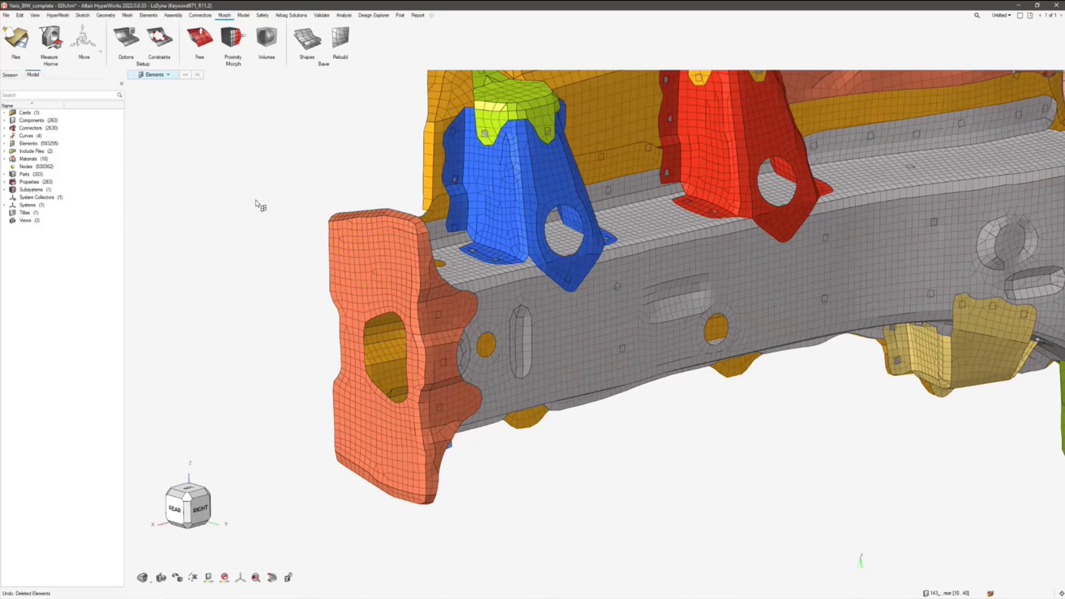
right_click(256, 192)
mouse_move(314, 210)
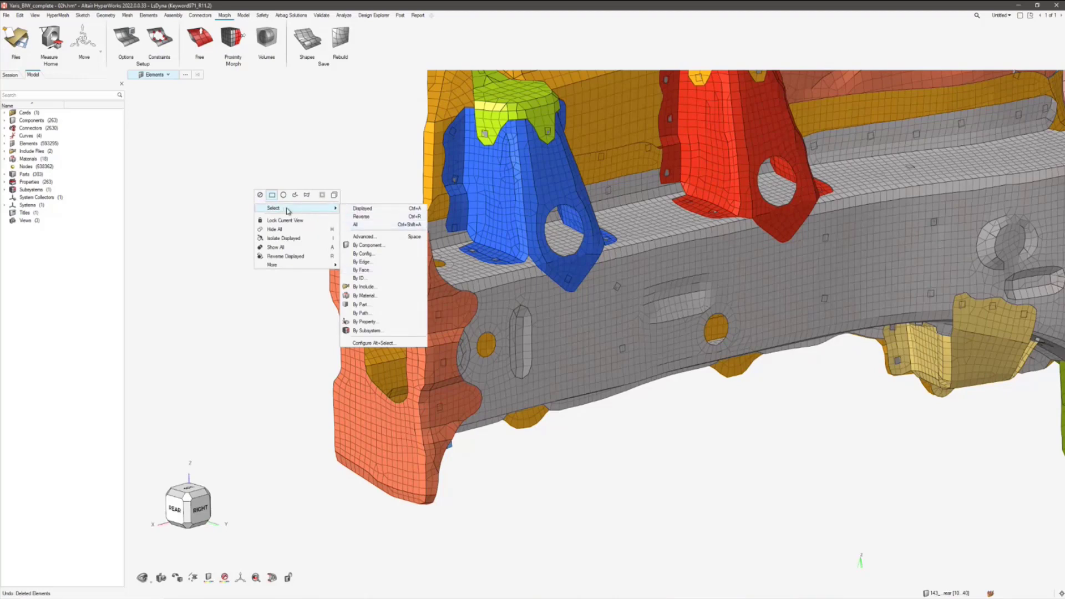
mouse_move(307, 267)
click(318, 149)
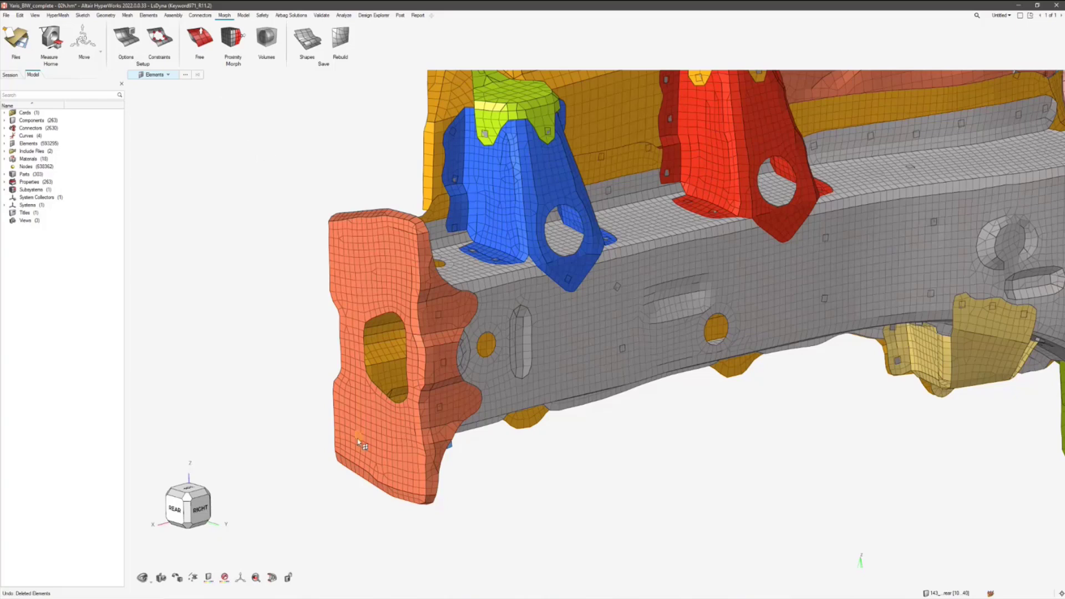
Open Advanced Selection for elements and choose By ID
click(157, 74)
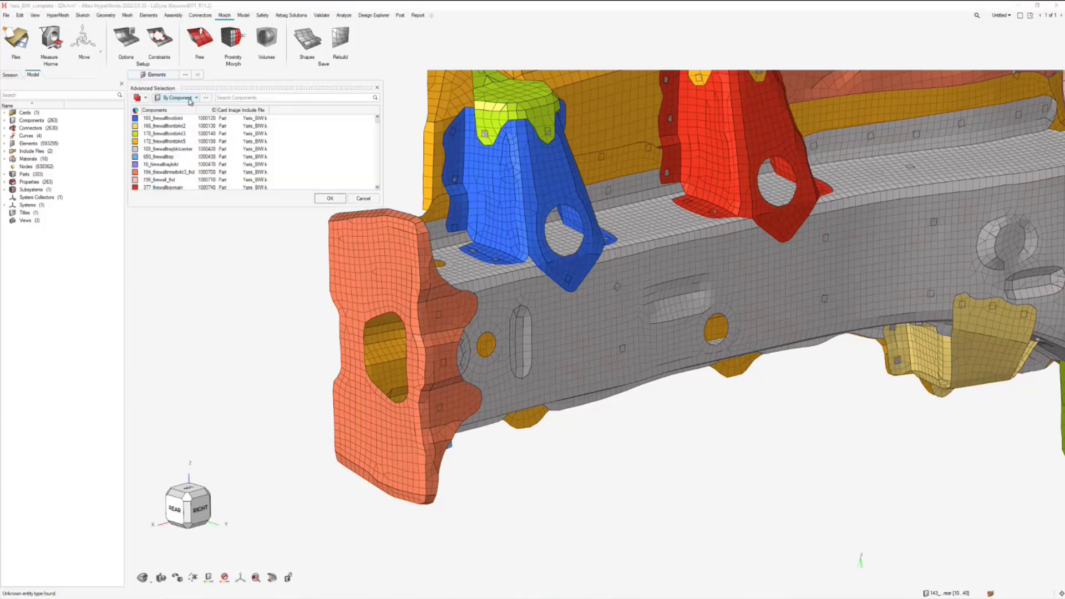
click(189, 101)
click(179, 148)
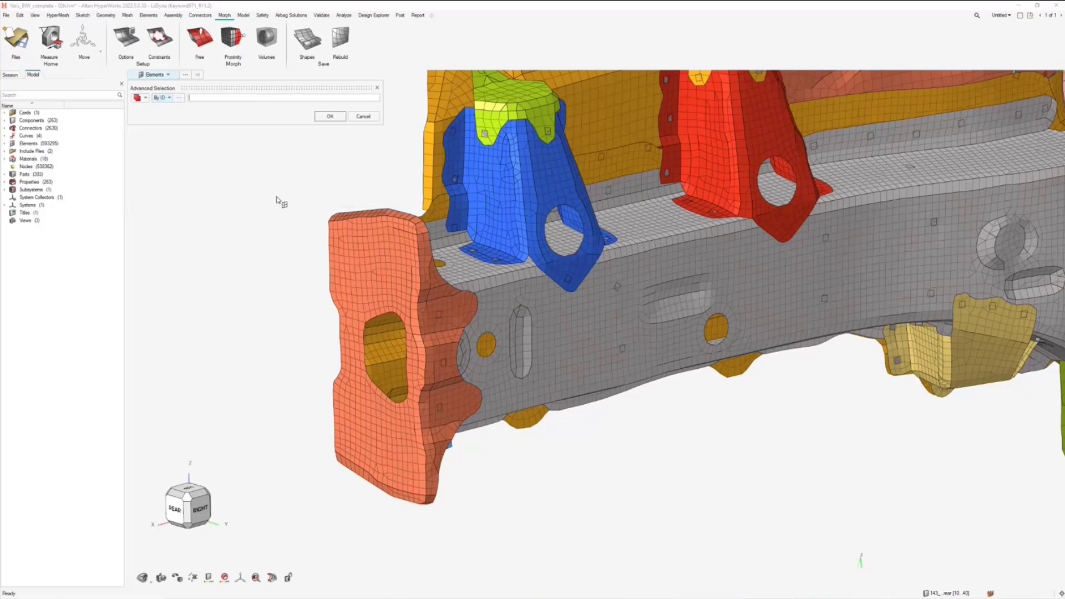
Copy IDs 1–25 from Excel cells A1:A25 and paste them in to select 25 elements
key(alt+Tab)
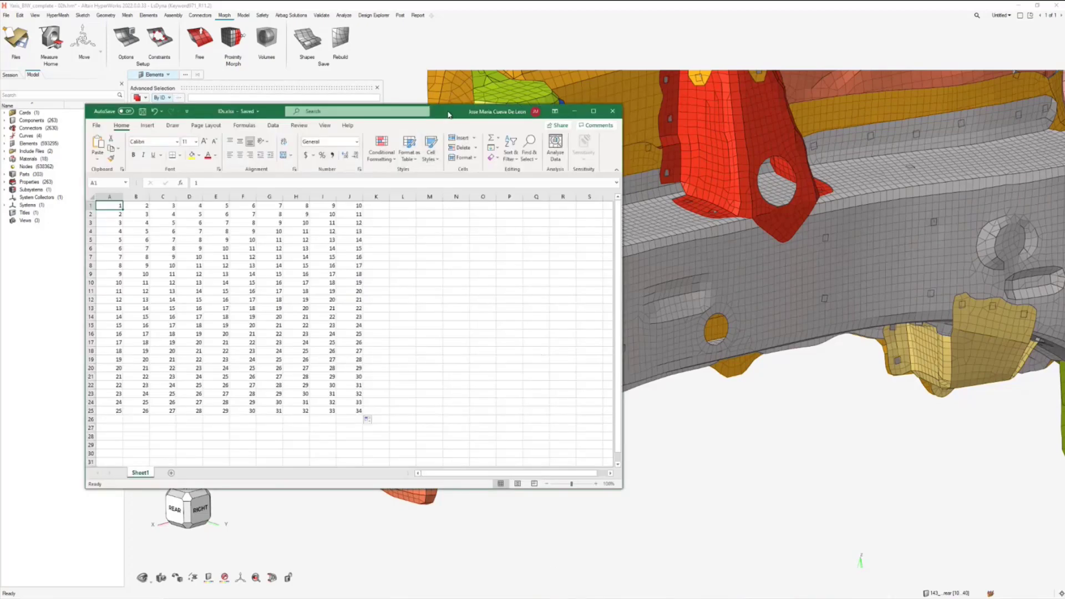
drag(450, 114, 596, 160)
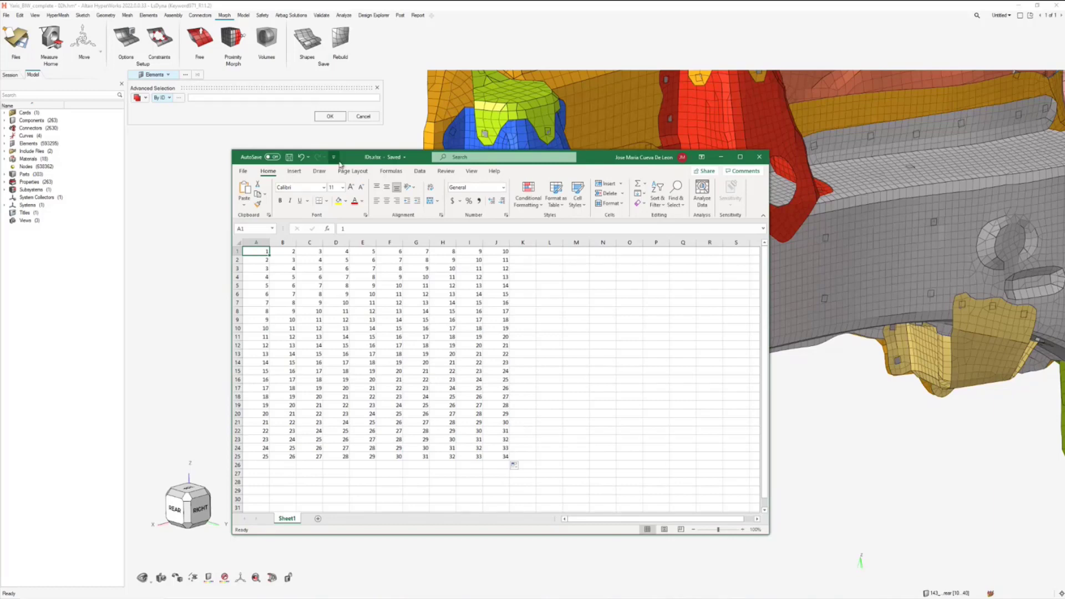
drag(358, 158, 375, 145)
drag(274, 239, 504, 243)
drag(281, 244, 284, 445)
key(ctrl+c)
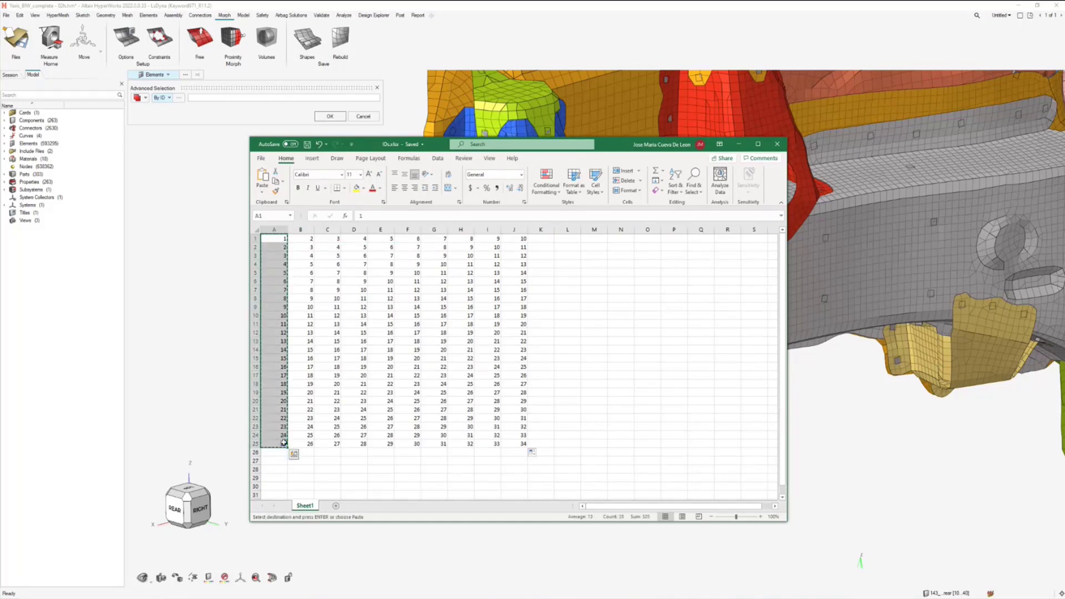
click(272, 98)
key(ctrl+v)
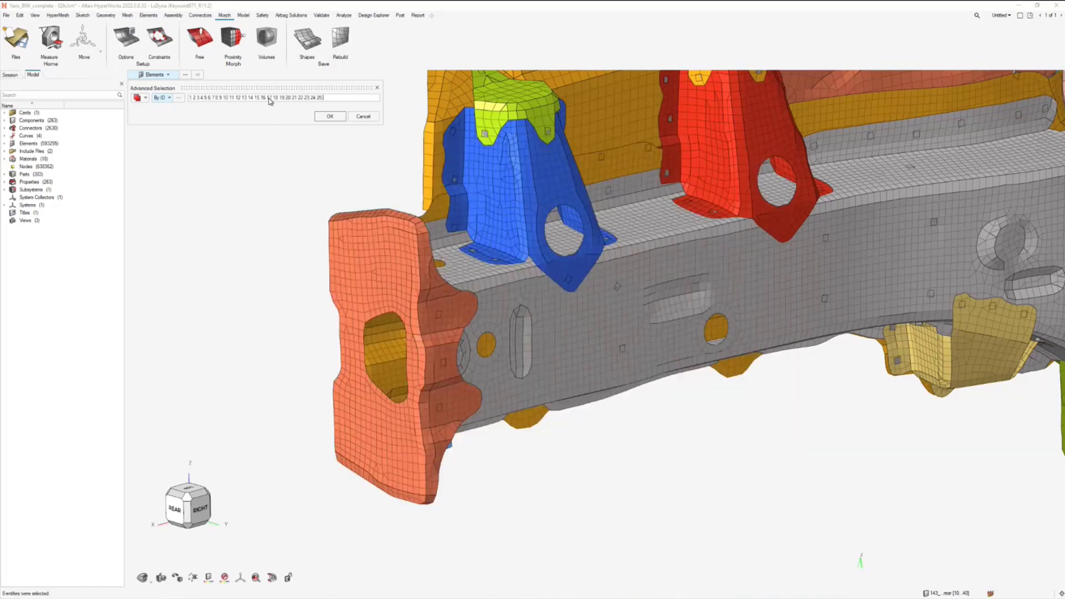
click(321, 116)
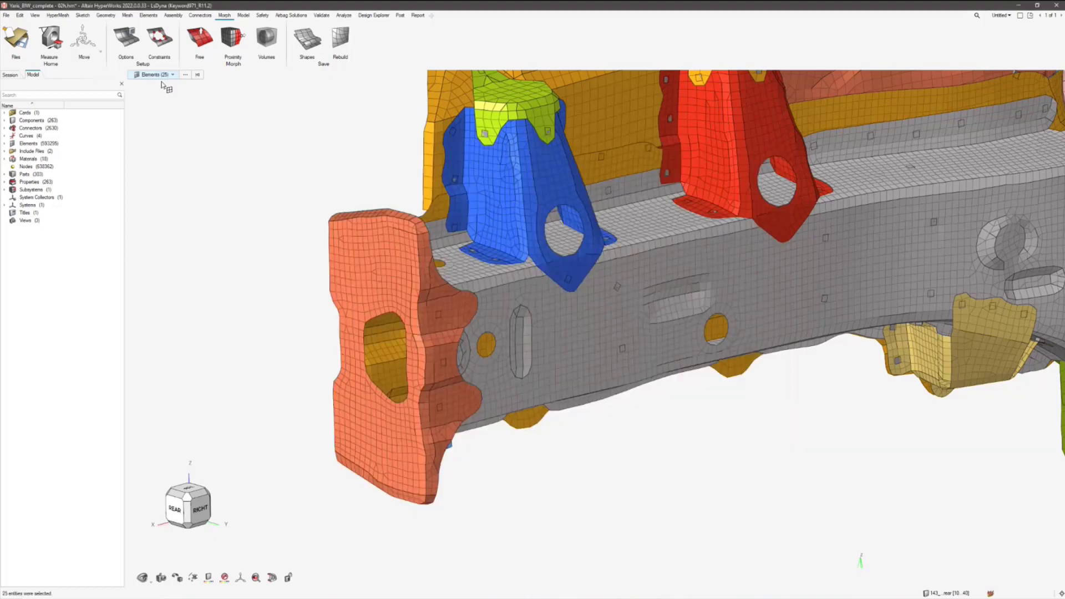
scroll(244, 244, down, 3)
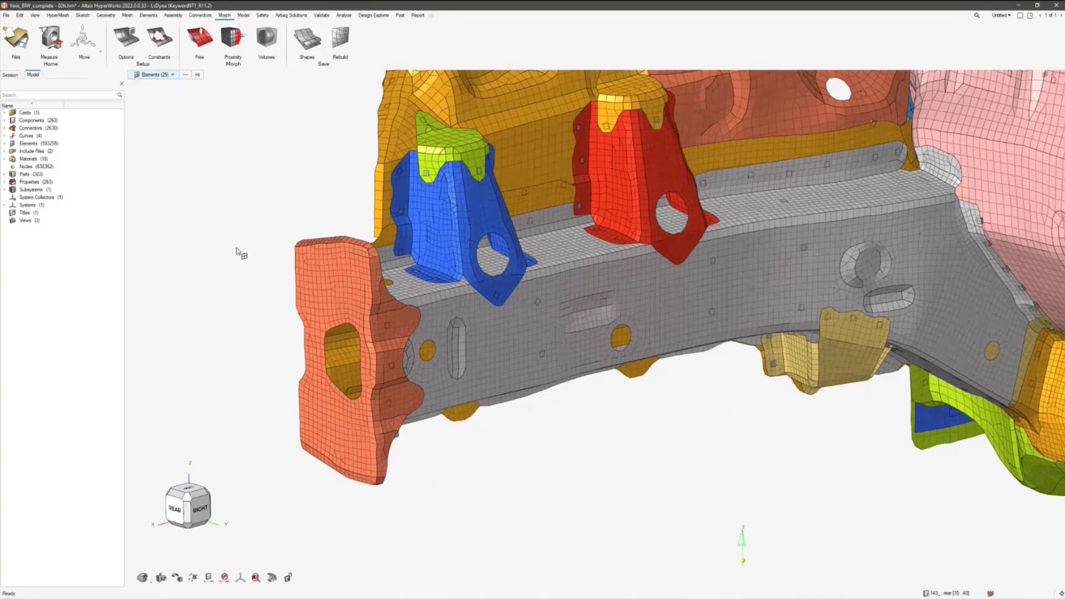
Clear the selection, show the whole car from the right side, and frame it for volume creation
key(Escape)
ctrl+right_drag(225, 182, 253, 201)
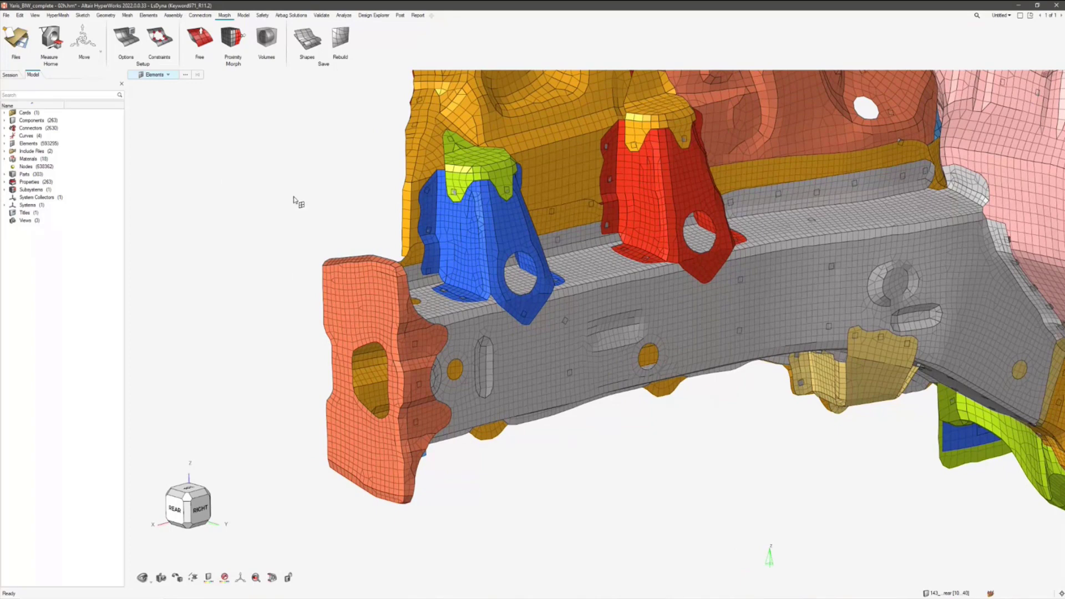
click(206, 510)
click(269, 39)
middle_drag(261, 213, 240, 189)
right_click(240, 189)
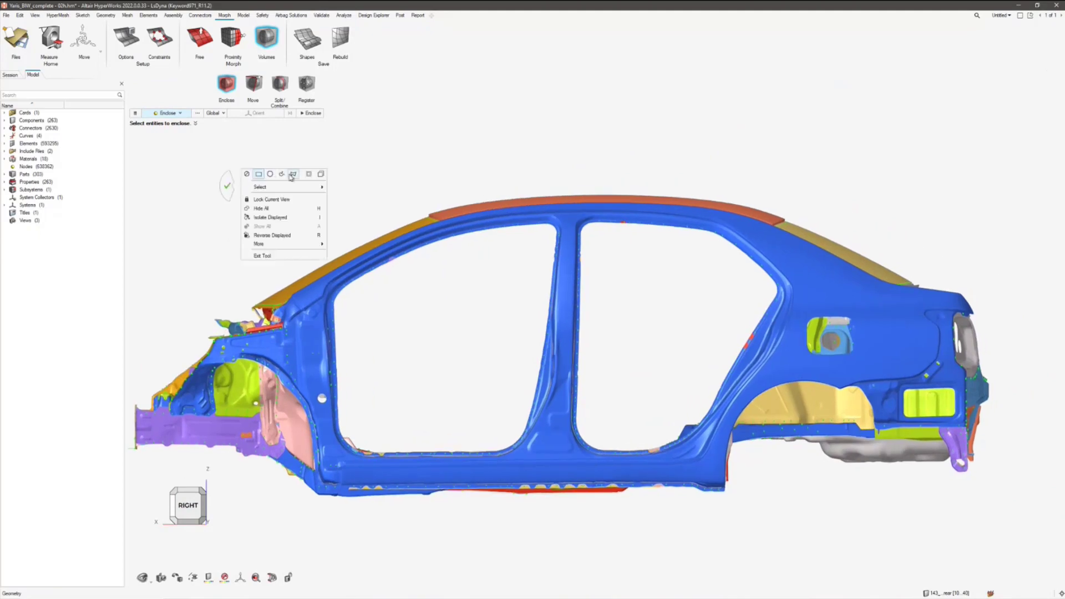
middle_drag(416, 148, 383, 157)
Outline a polygon around the roof and split the enclosing volume into 3 layers along Z
click(233, 237)
click(341, 320)
click(697, 313)
click(840, 240)
click(829, 193)
click(246, 189)
click(234, 238)
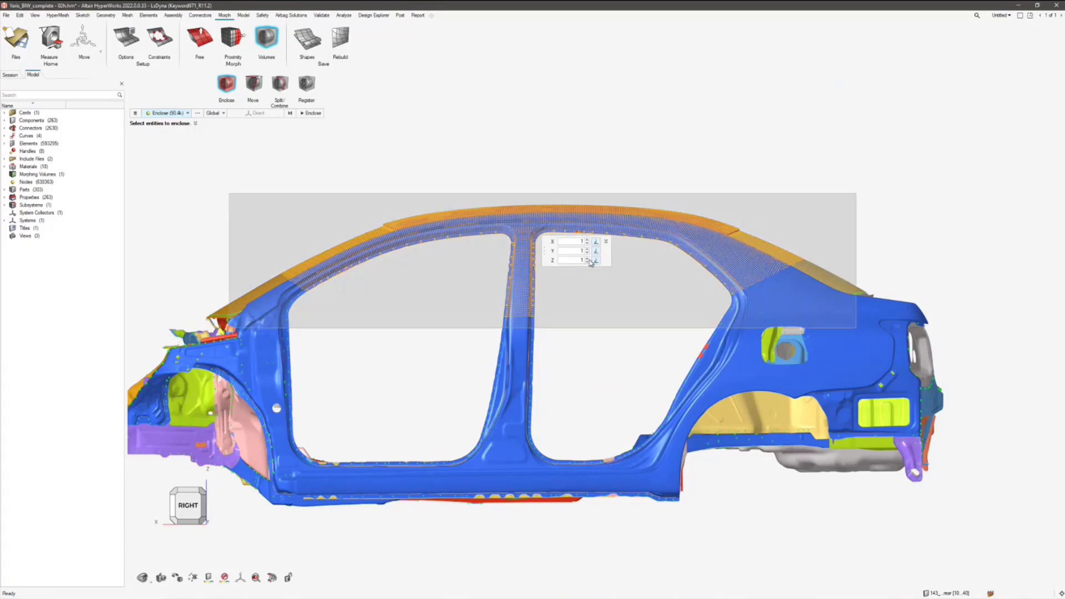
key(Return)
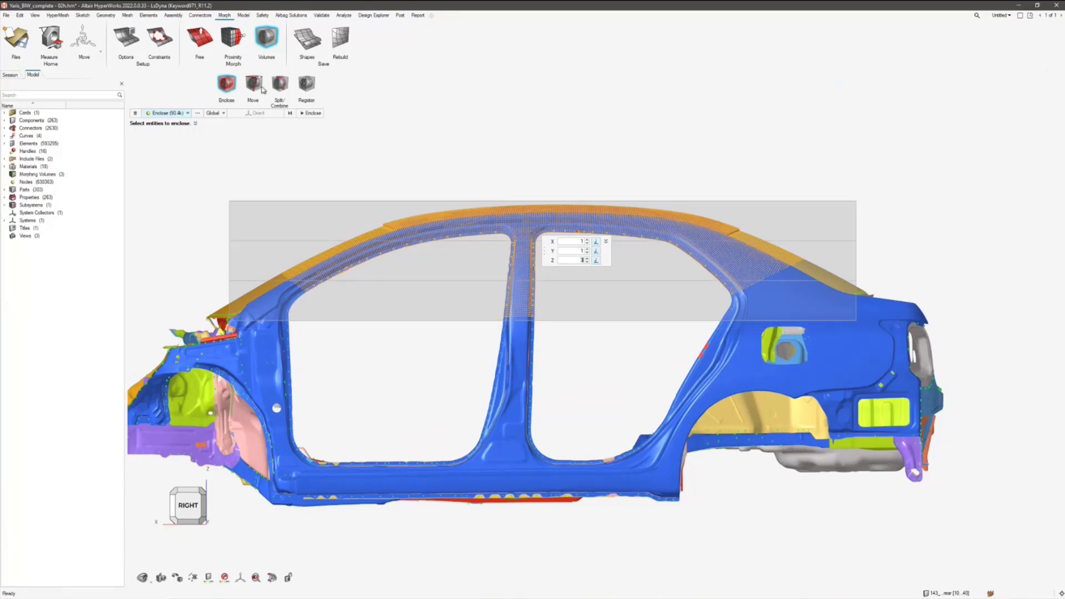
click(254, 83)
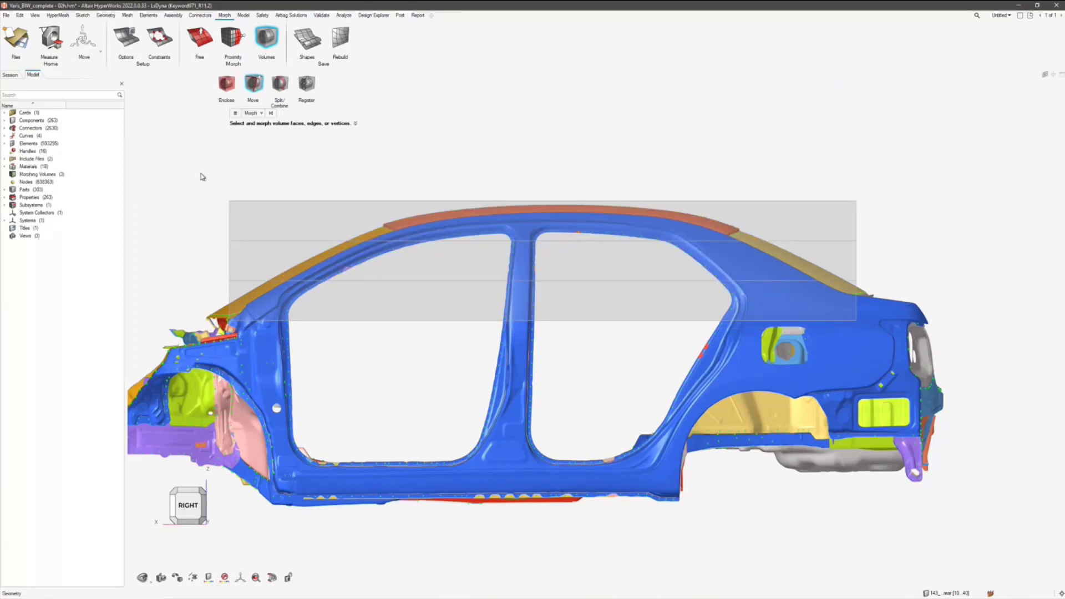
Raise the volume's top edge to lift the roof and save it as shape1
click(896, 206)
drag(546, 125, 553, 116)
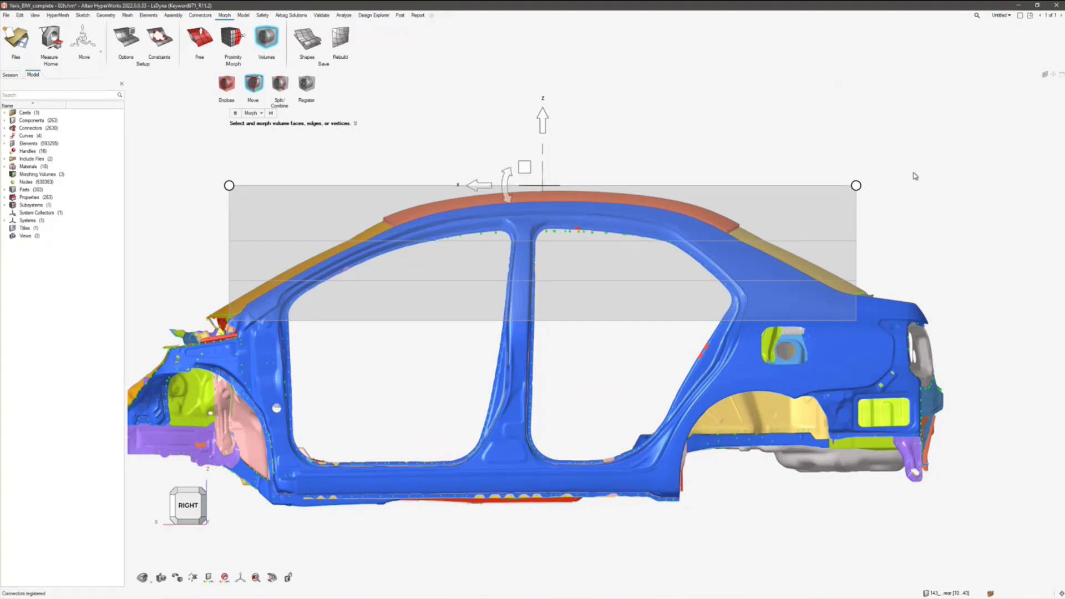
click(597, 334)
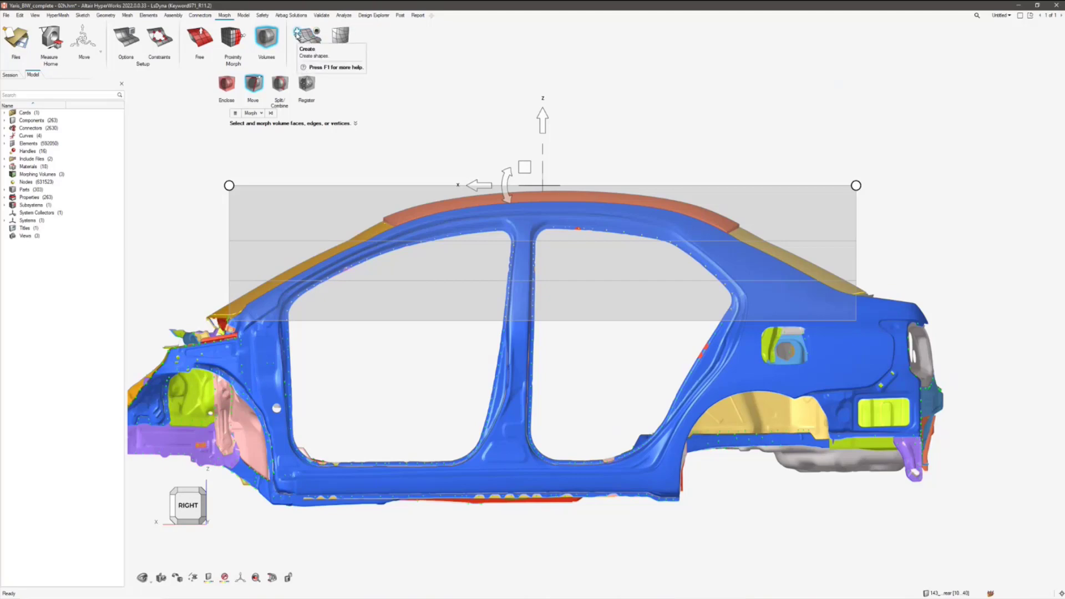
click(298, 33)
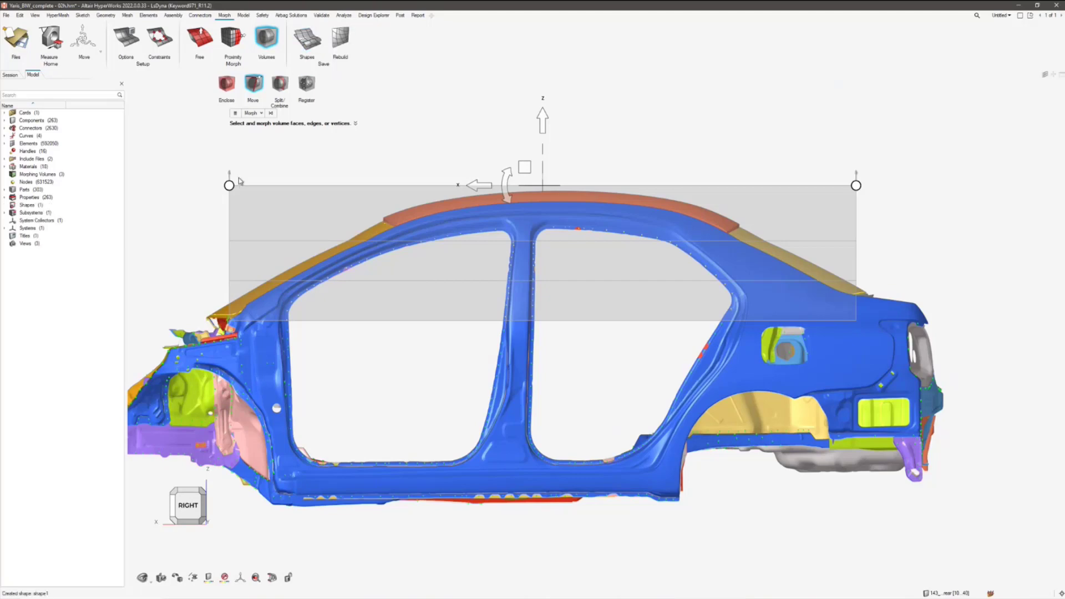
Reset the morph, lower the top handles by about 24, and save the result as shape2
click(317, 49)
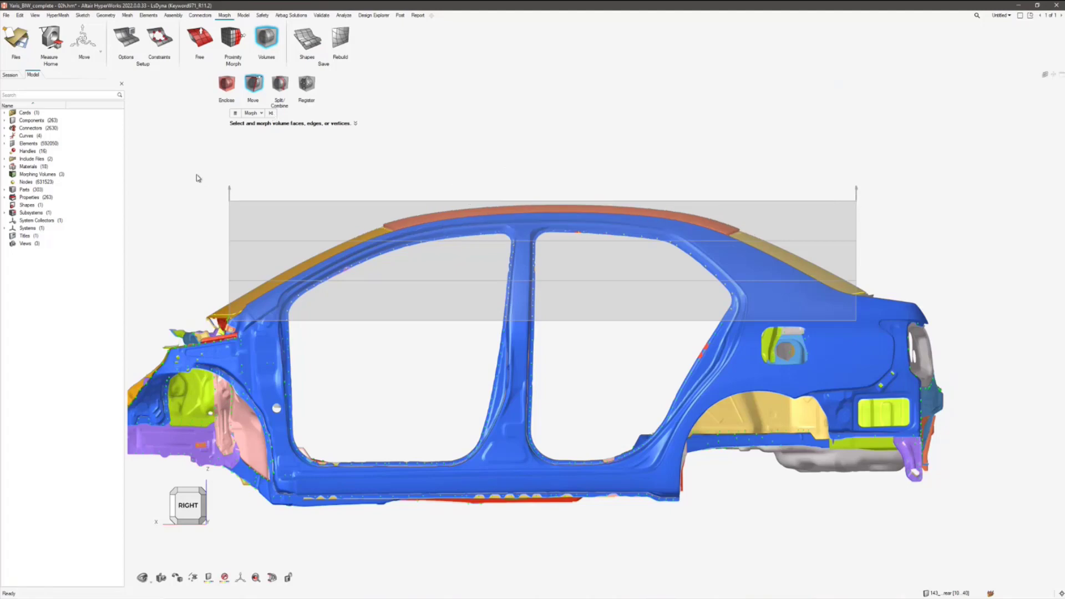
drag(196, 178, 938, 264)
click(542, 157)
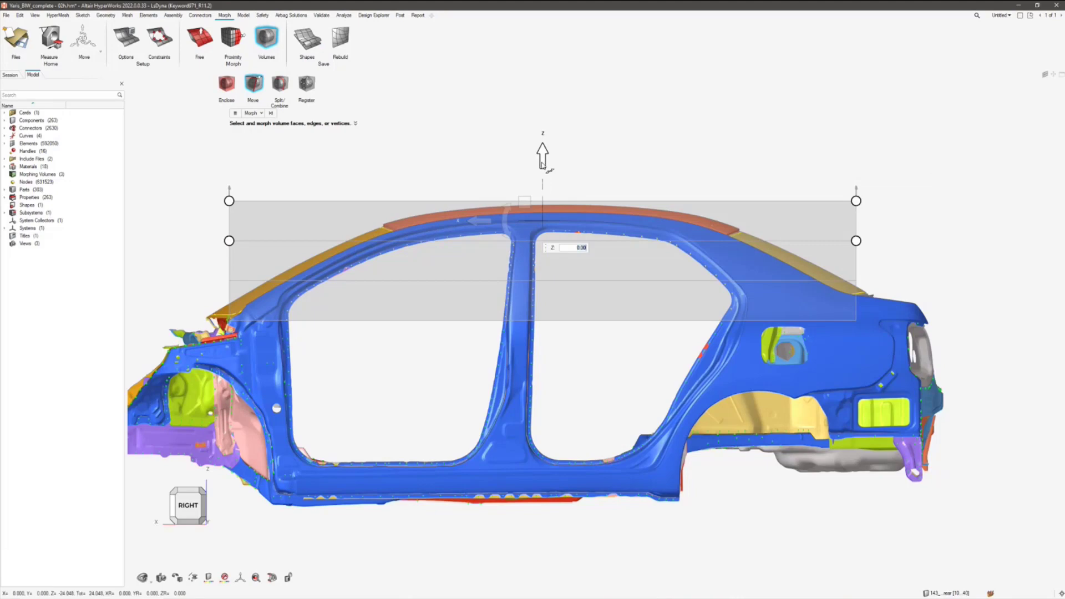
drag(542, 163, 543, 170)
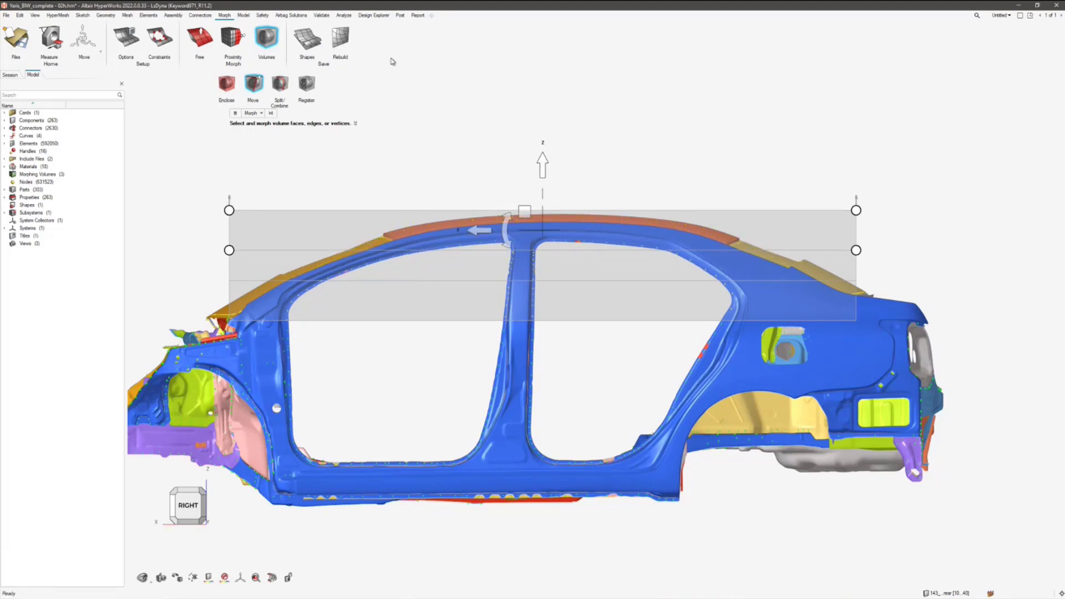
click(298, 33)
Undo the lowering to restore the roof and exit the morphing volume tools
key(ctrl+z)
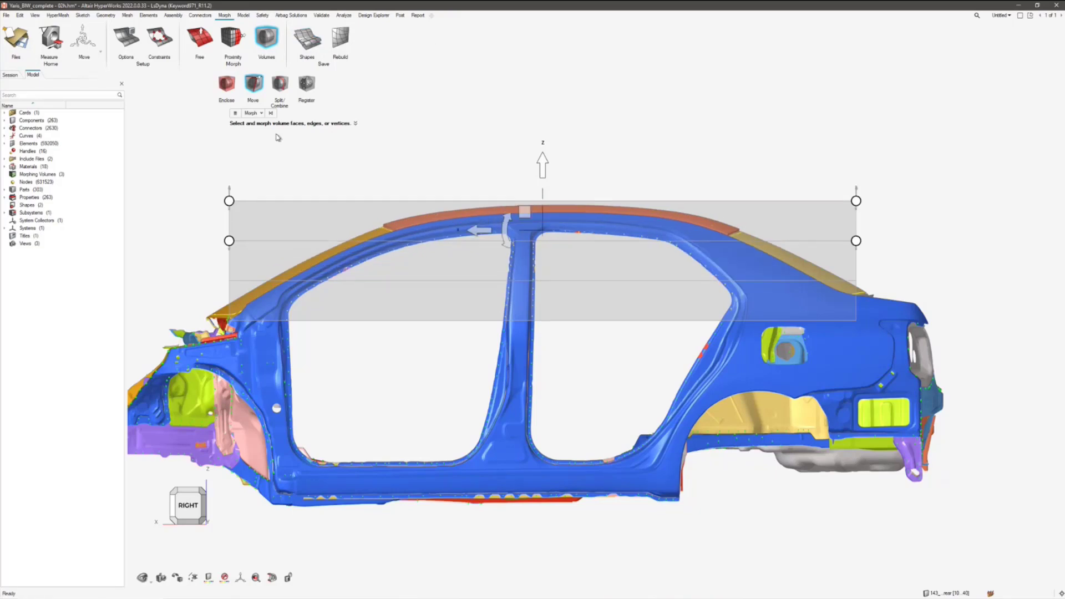
click(275, 36)
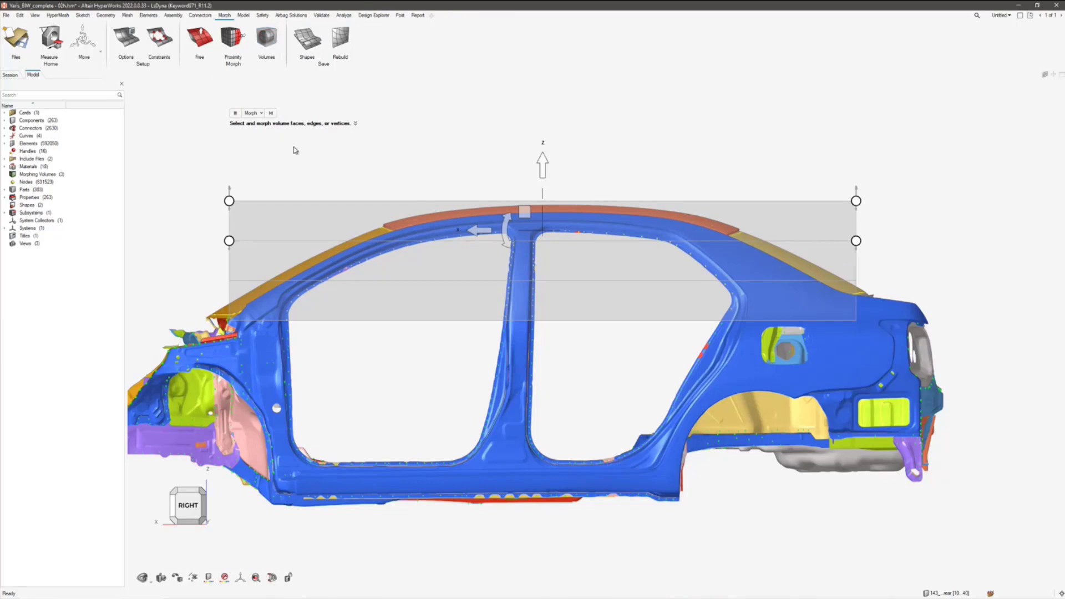
key(Escape)
Orbit the car to an oblique top view and toggle the morphing Volumes tools on and off
scroll(309, 159, down, 3)
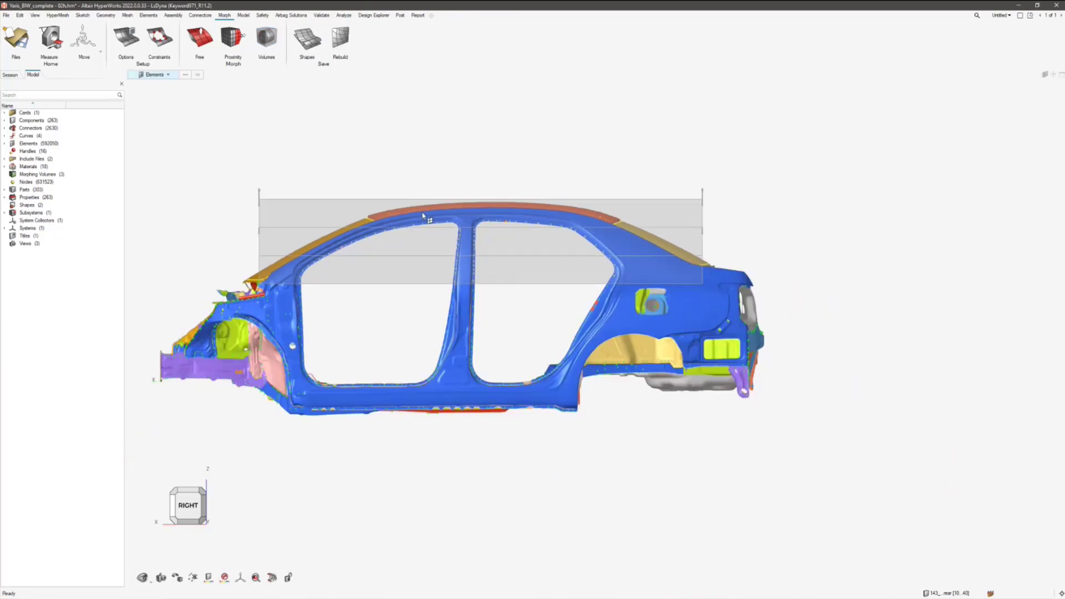
right_drag(423, 216, 361, 244)
click(266, 35)
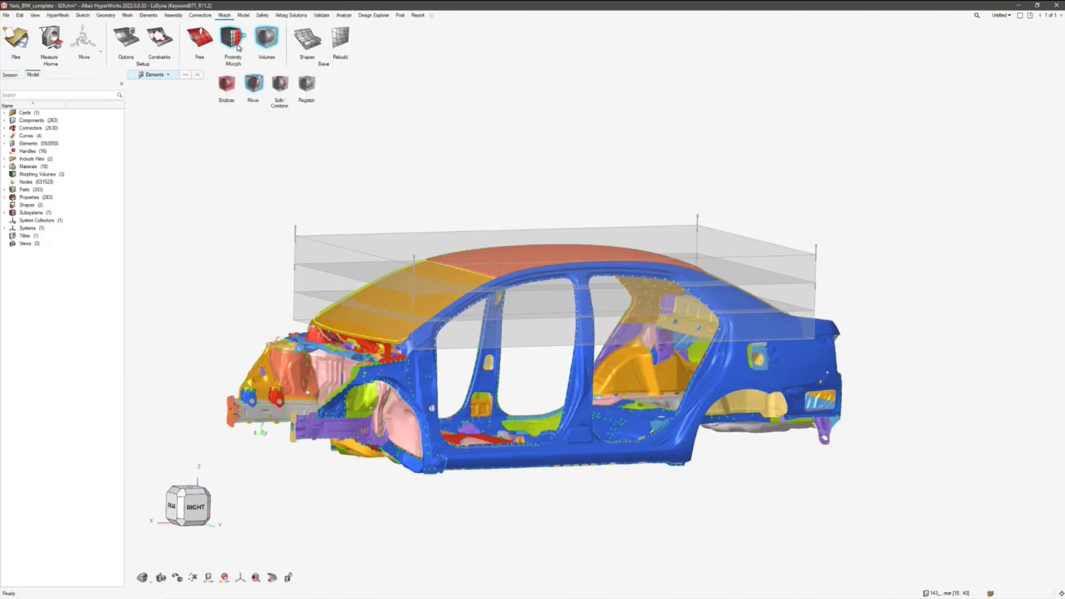
scroll(277, 222, up, 3)
scroll(280, 244, down, 2)
scroll(281, 248, up, 3)
scroll(282, 250, down, 3)
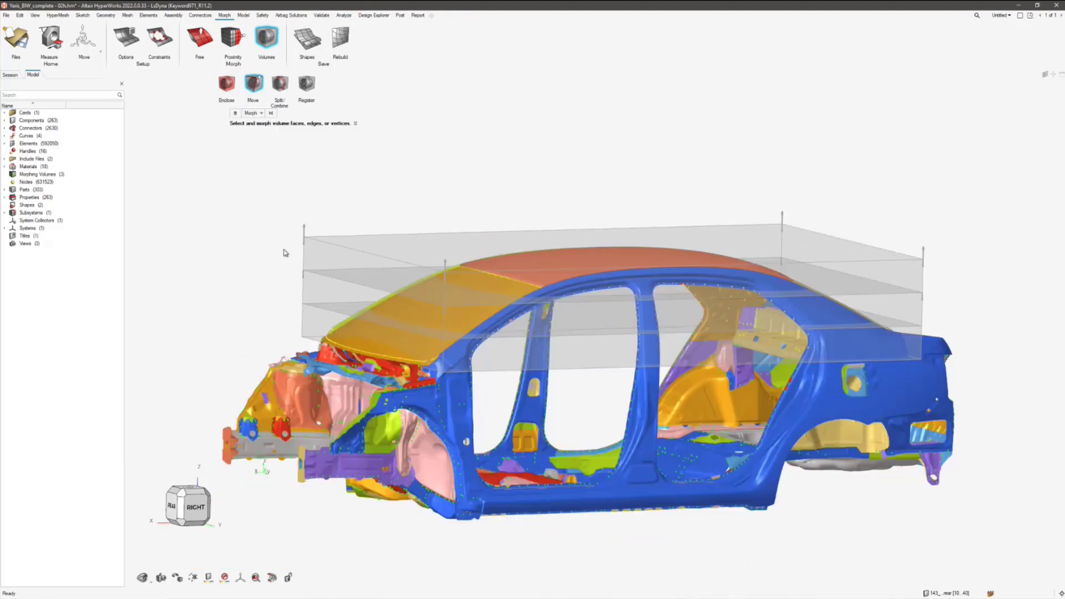
scroll(272, 261, up, 3)
scroll(261, 300, down, 3)
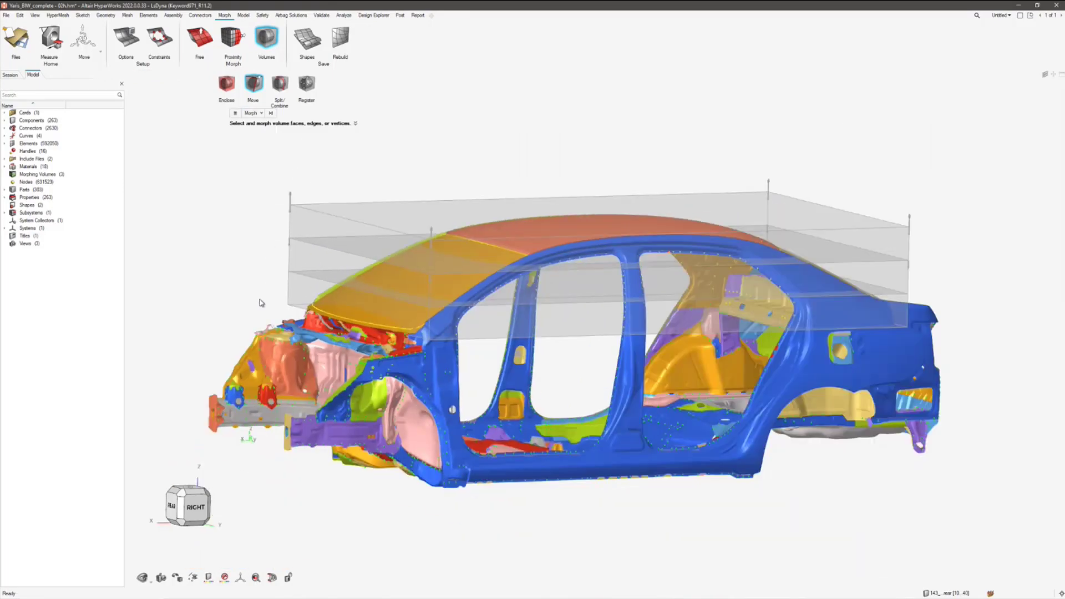
scroll(261, 300, up, 3)
click(258, 47)
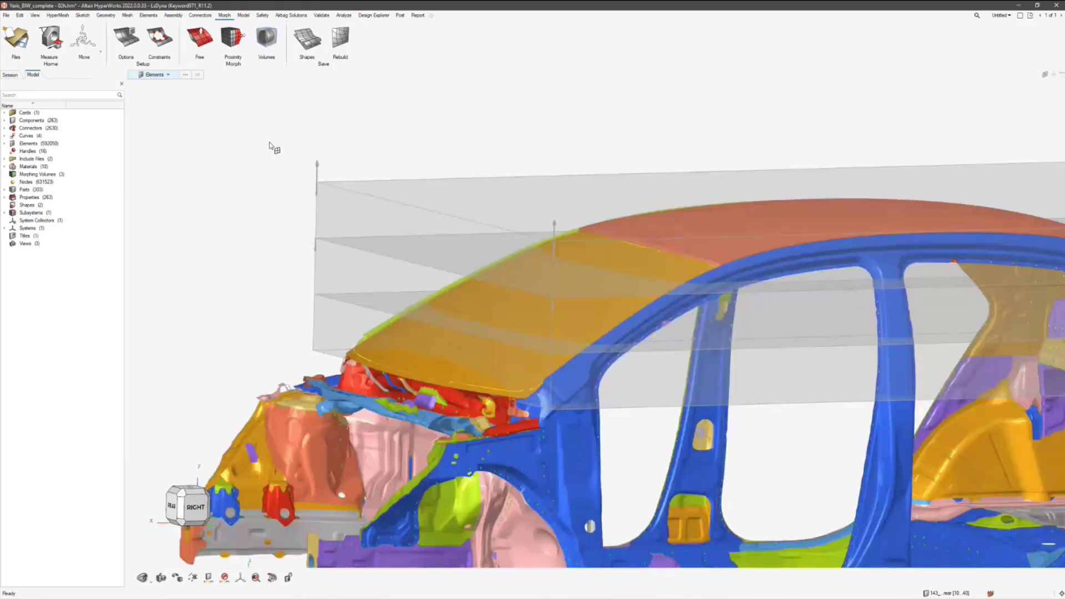
right_drag(274, 238, 250, 185)
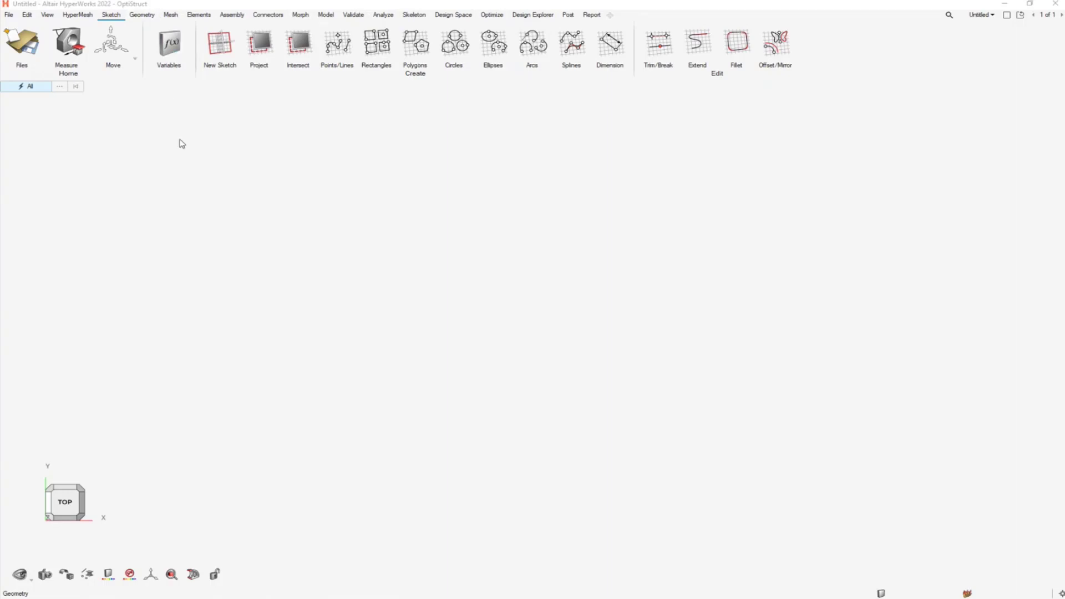
Bring the PowerPoint deck to the front at slide 9, Toolbelt
mouse_move(169, 598)
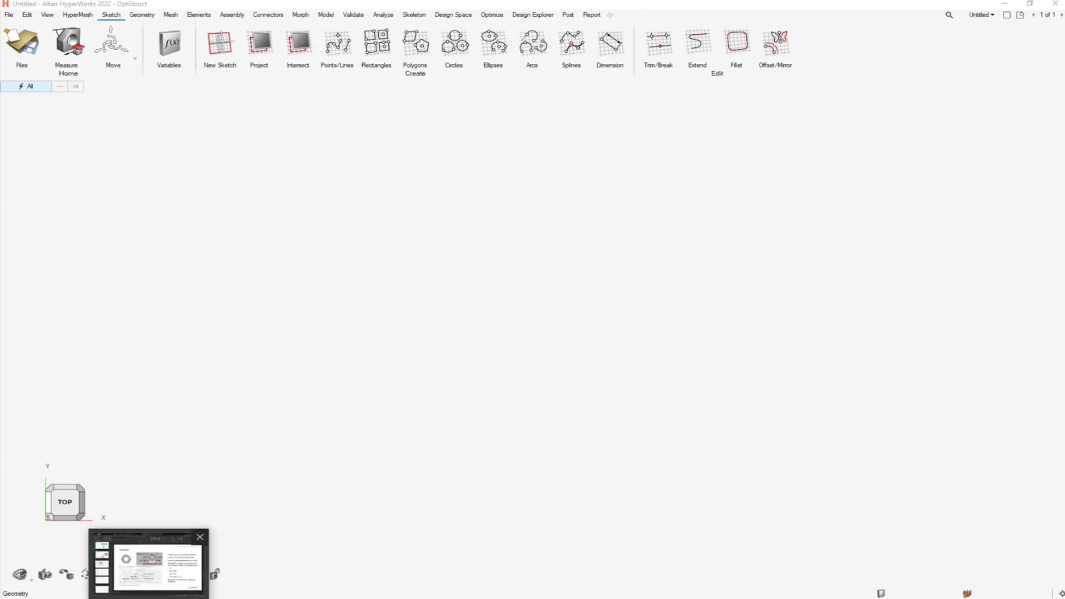
click(148, 563)
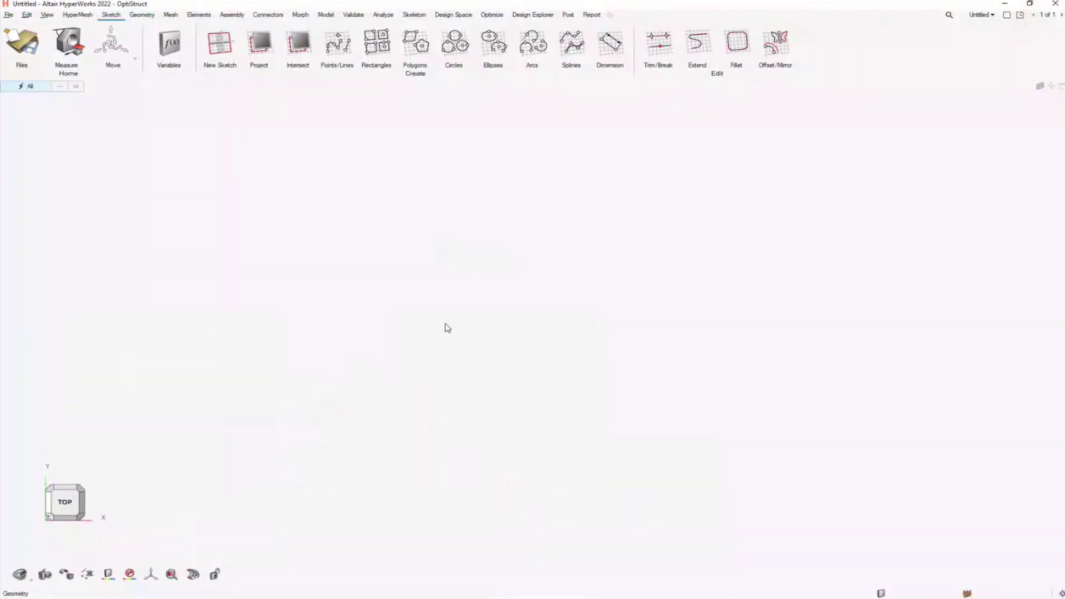
Draw a filled circular disc of radius 1.88 using the Toolbelt's Circle tool
key(alt+shift)
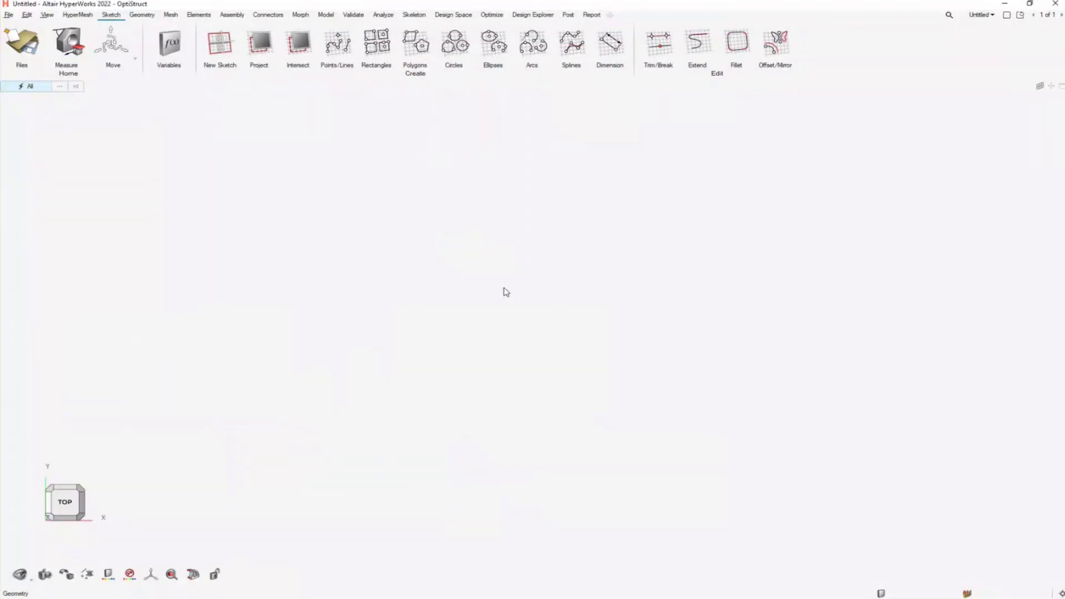
right_click(506, 292)
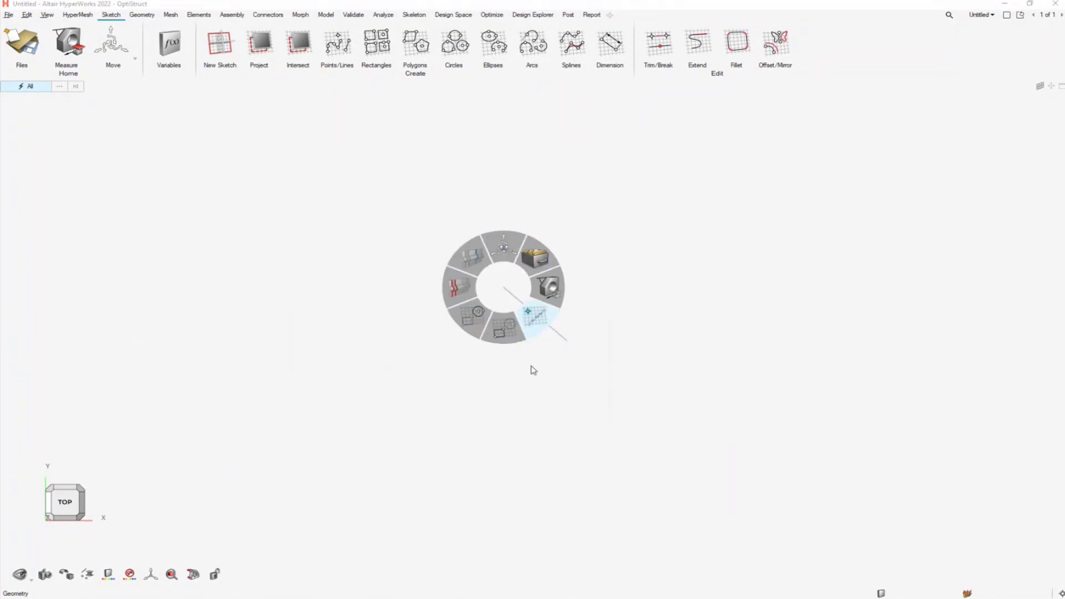
click(440, 352)
click(489, 279)
mouse_move(409, 203)
mouse_down()
mouse_move(501, 272)
mouse_move(496, 259)
mouse_up()
click(439, 237)
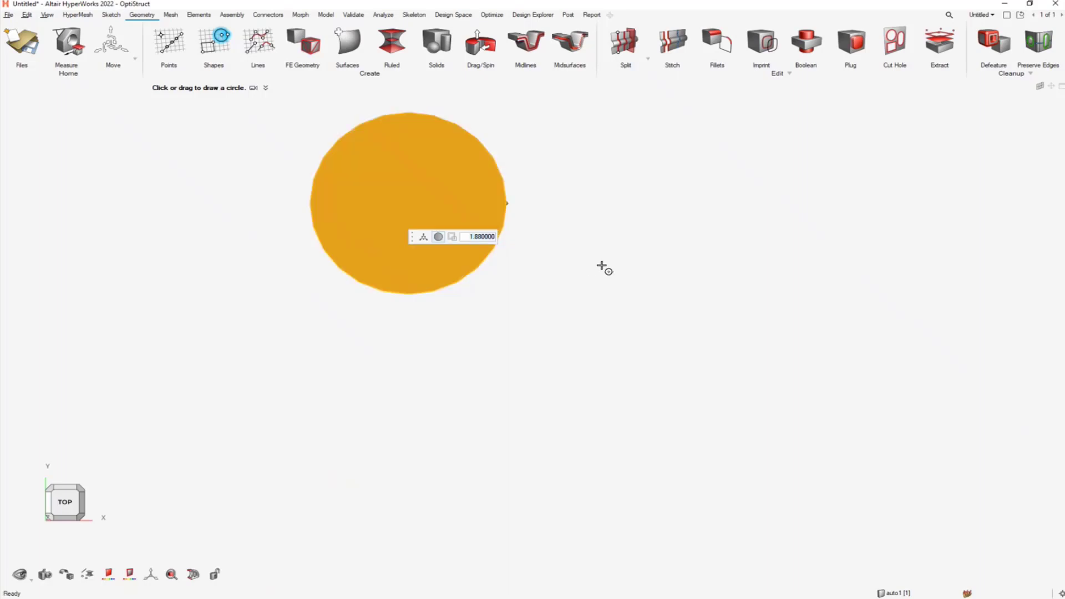
right_click(582, 275)
right_click(599, 262)
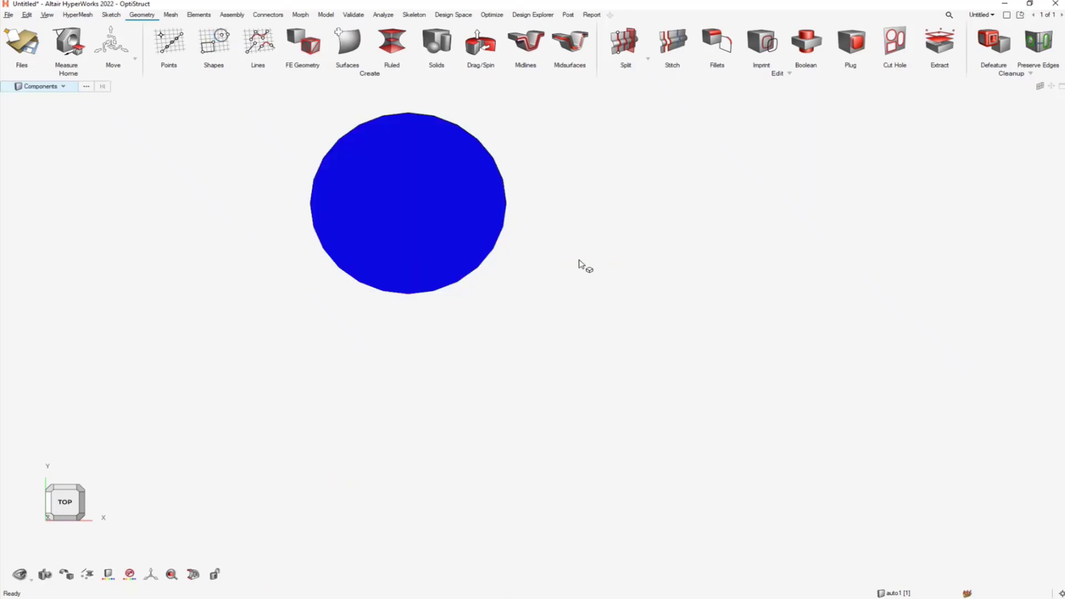
middle_drag(579, 263, 810, 370)
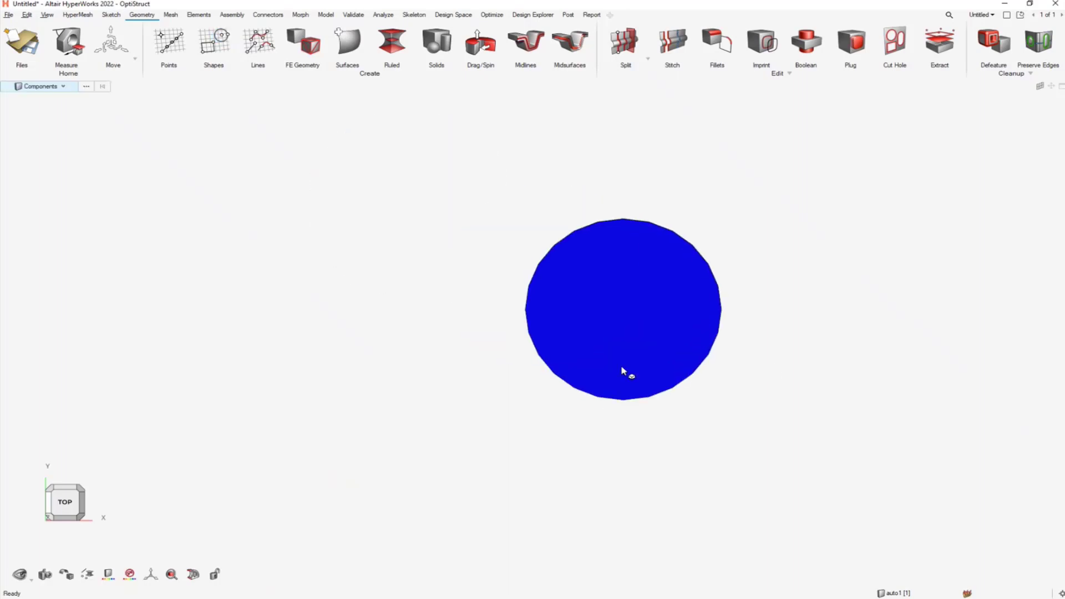
Draw a solid sphere of radius 2.75 left of the disc and frame both shapes
right_click(470, 365)
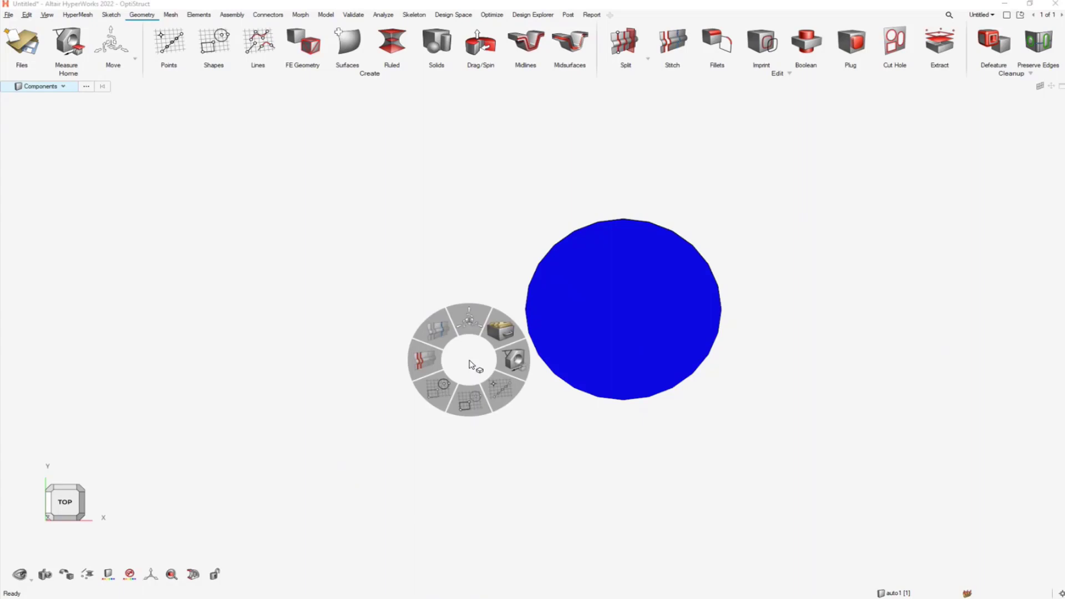
click(469, 367)
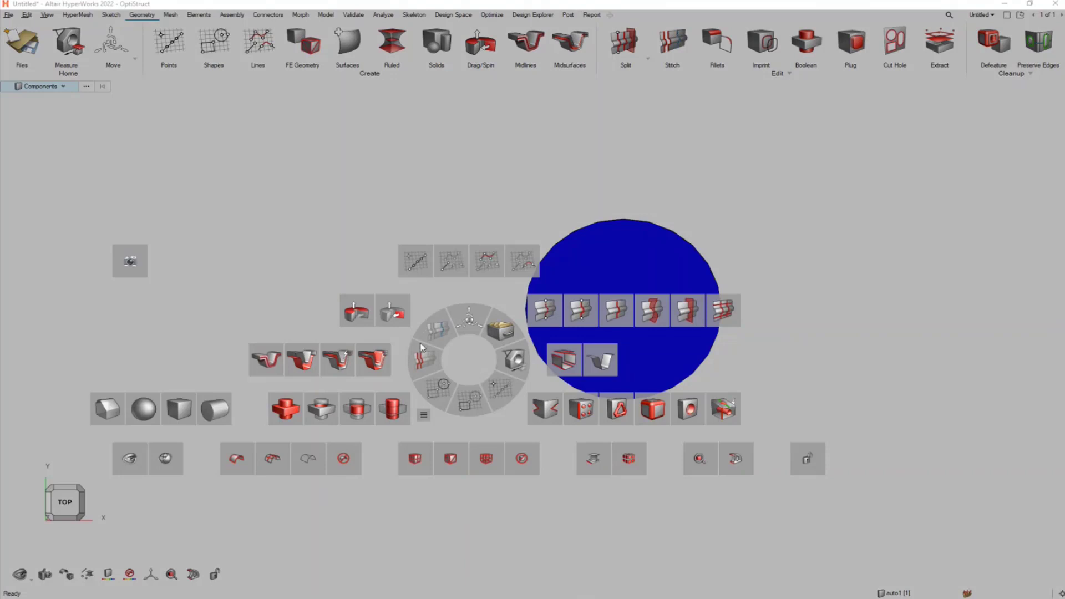
click(143, 409)
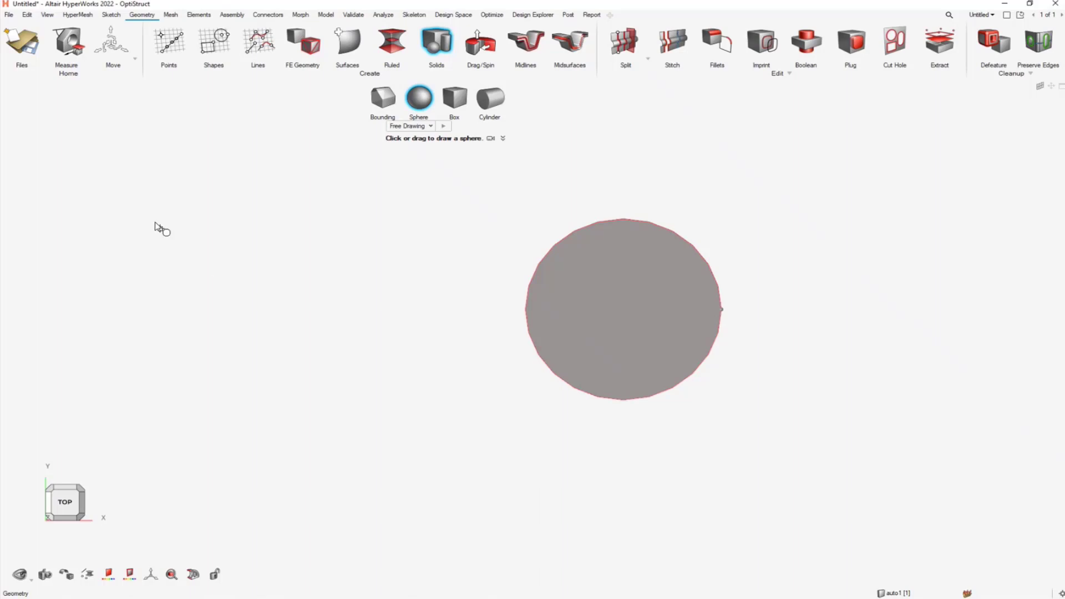
mouse_move(154, 222)
mouse_down()
mouse_move(278, 328)
mouse_move(263, 290)
mouse_up()
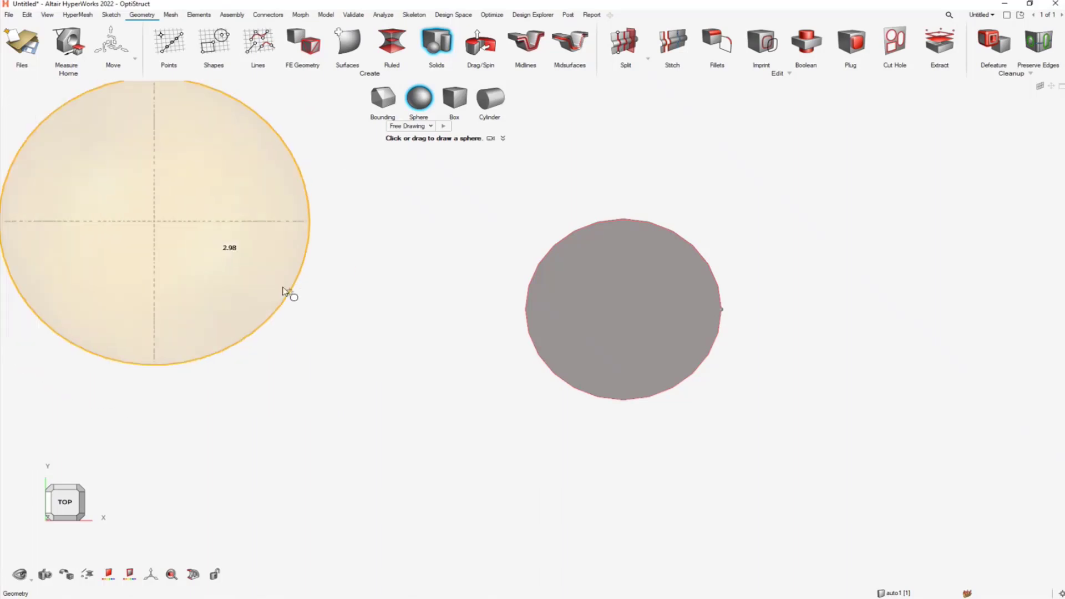
click(285, 291)
right_click(464, 295)
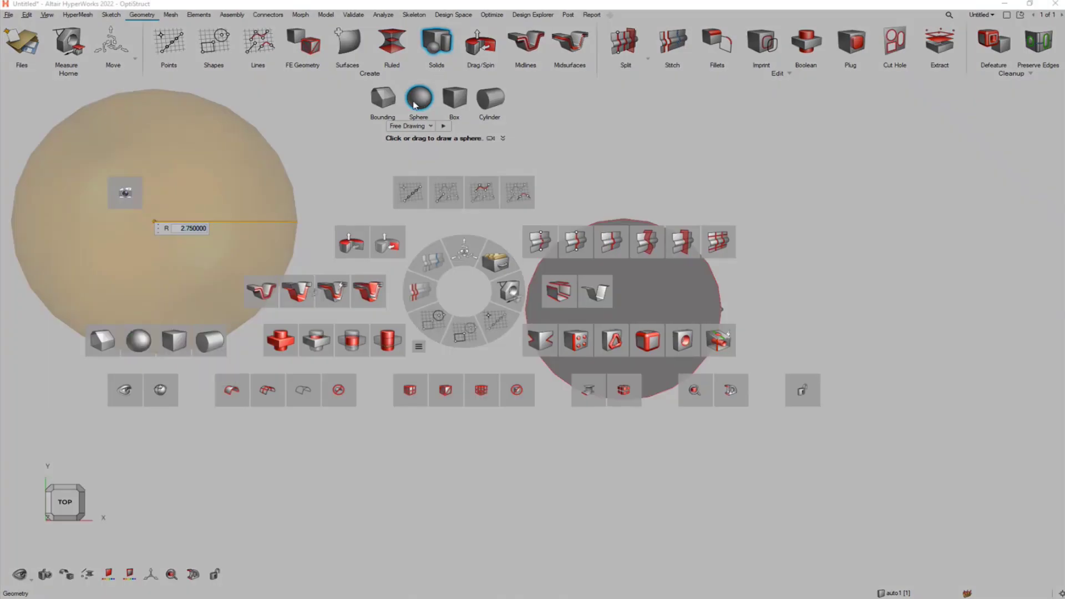
click(139, 339)
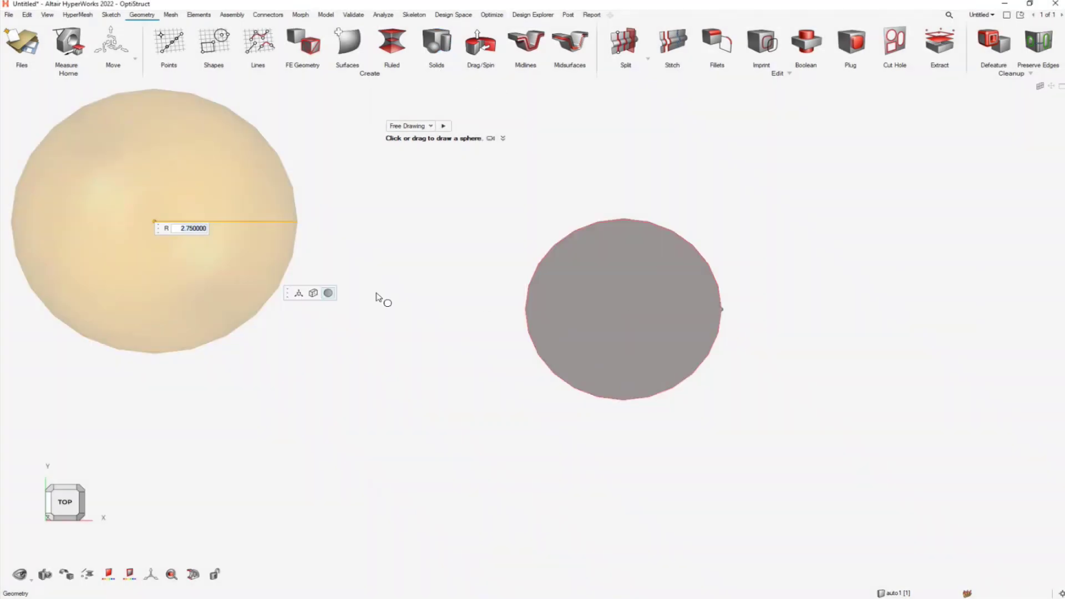
right_click(366, 373)
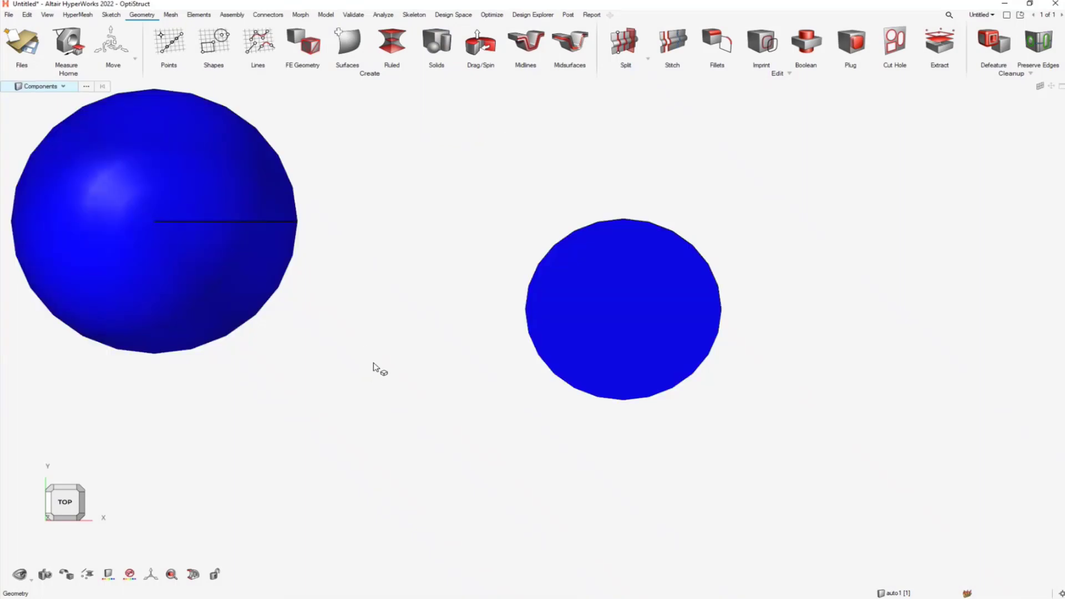
right_drag(373, 368, 516, 430)
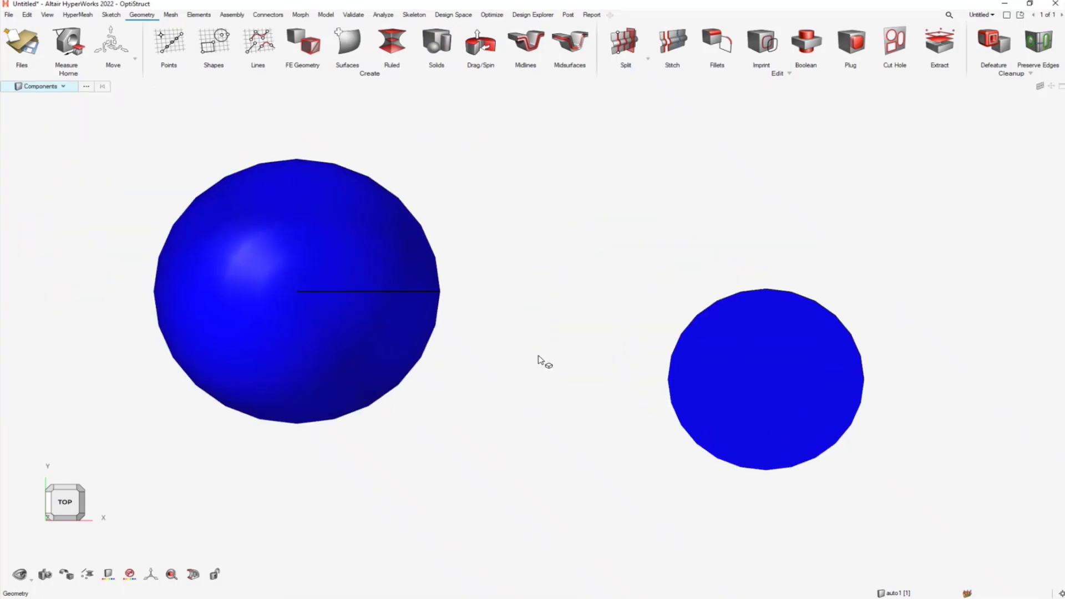
alt+right_click(561, 333)
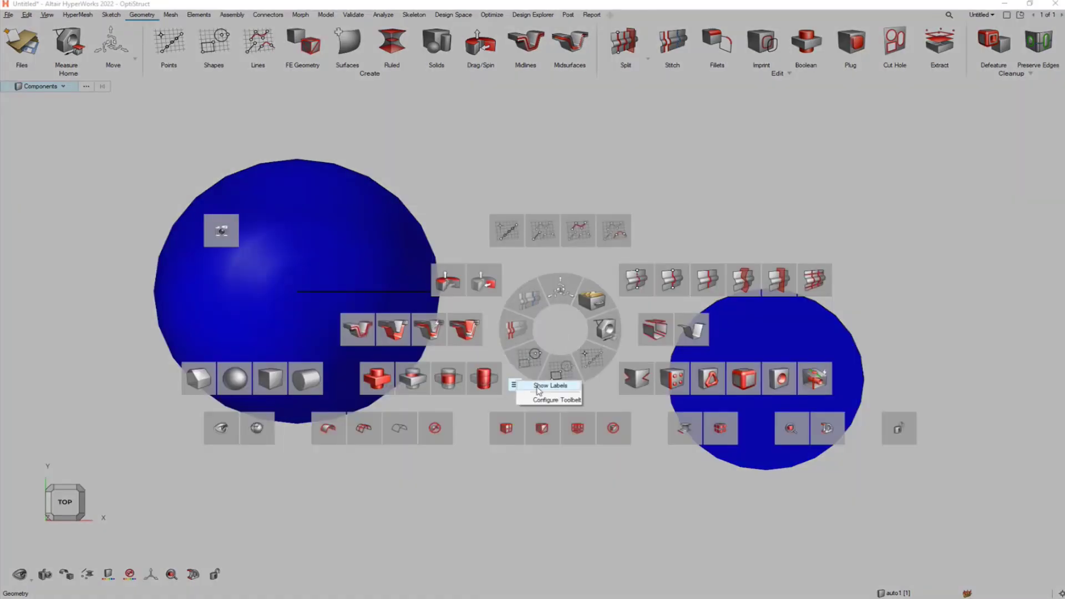
click(538, 386)
click(514, 385)
click(541, 394)
click(516, 385)
click(550, 409)
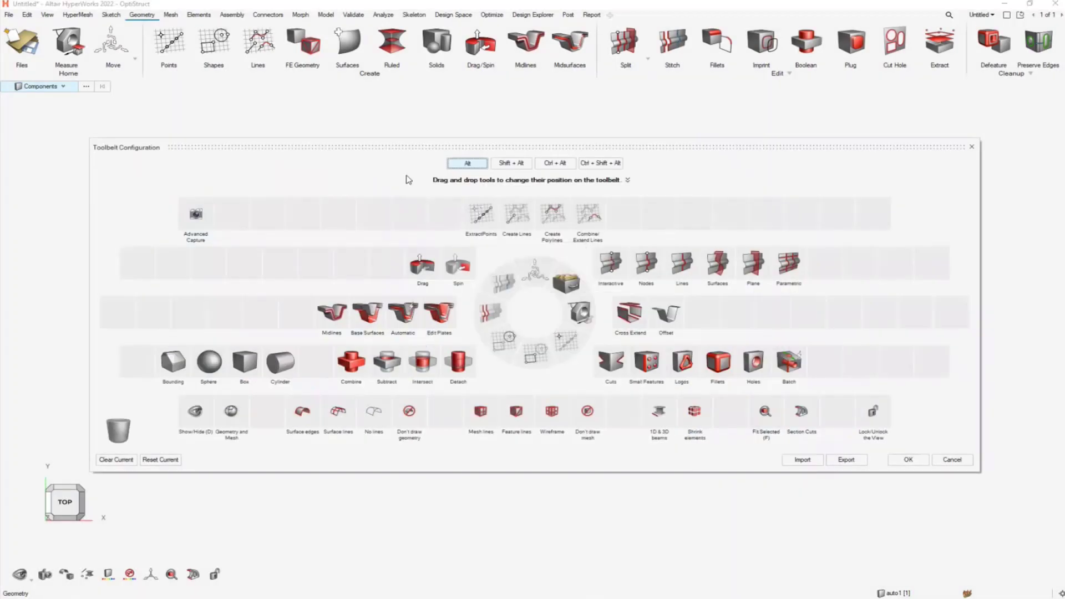
drag(385, 147, 356, 128)
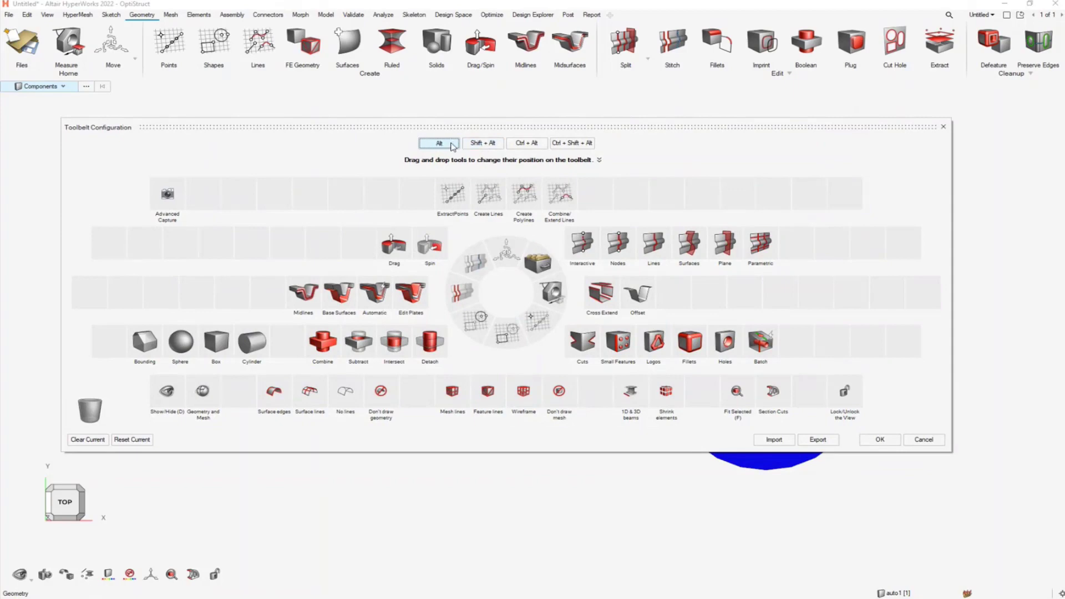
click(477, 144)
click(439, 143)
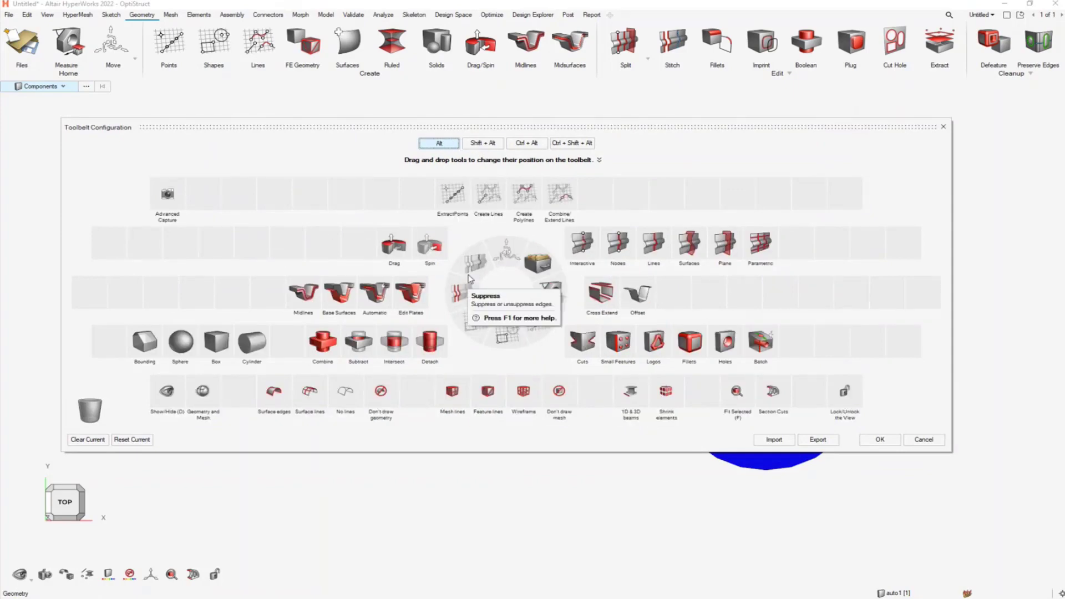
click(486, 145)
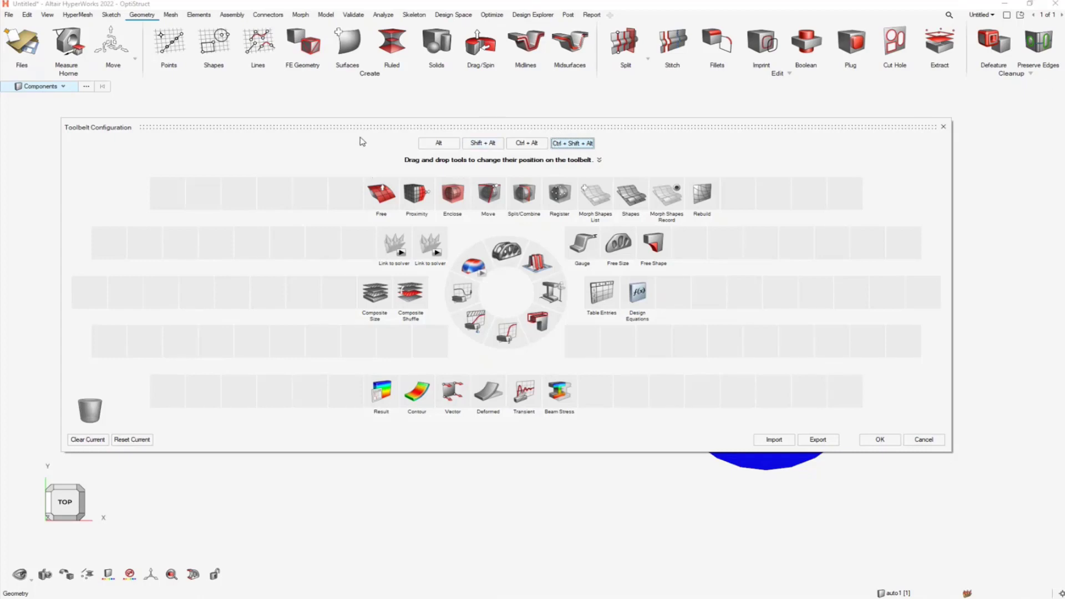
click(944, 127)
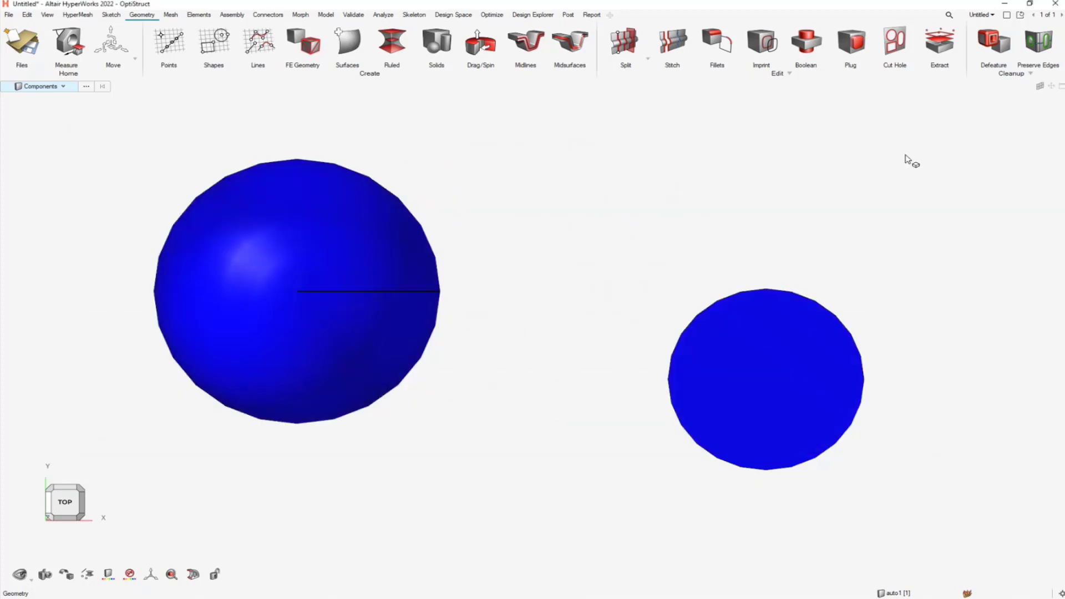
Load extension.xml from c:\temp\extensions into the Extensions manager
click(8, 16)
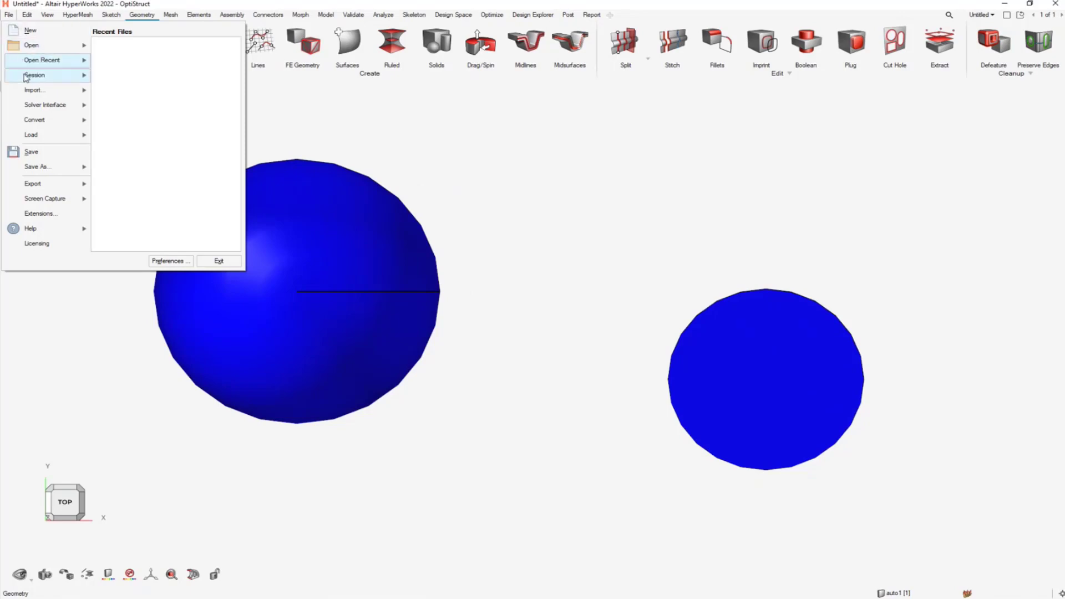
click(34, 214)
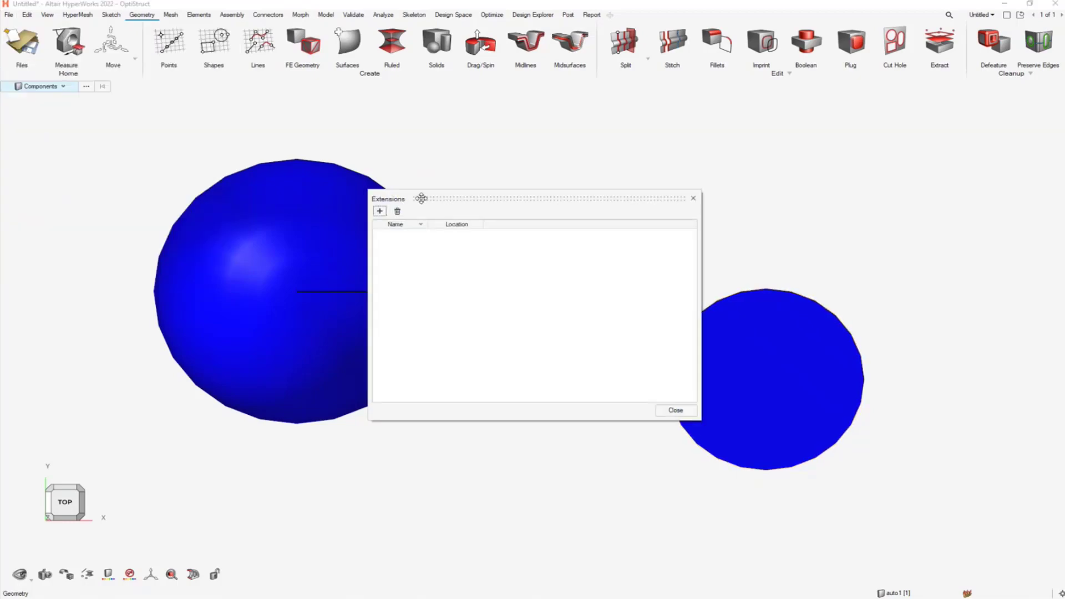
drag(422, 198, 400, 131)
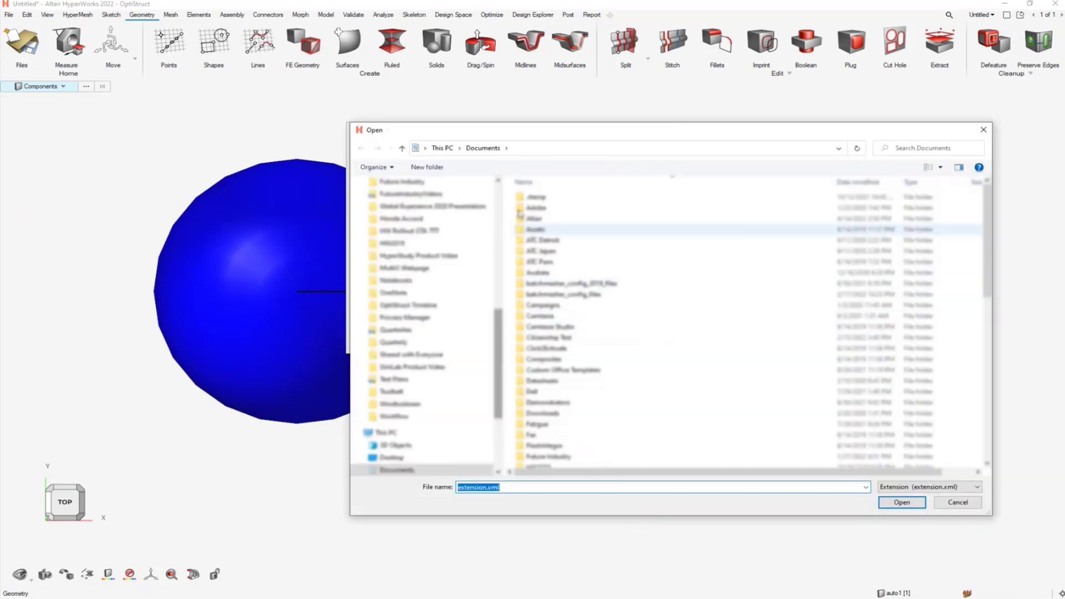
click(527, 150)
text(c)
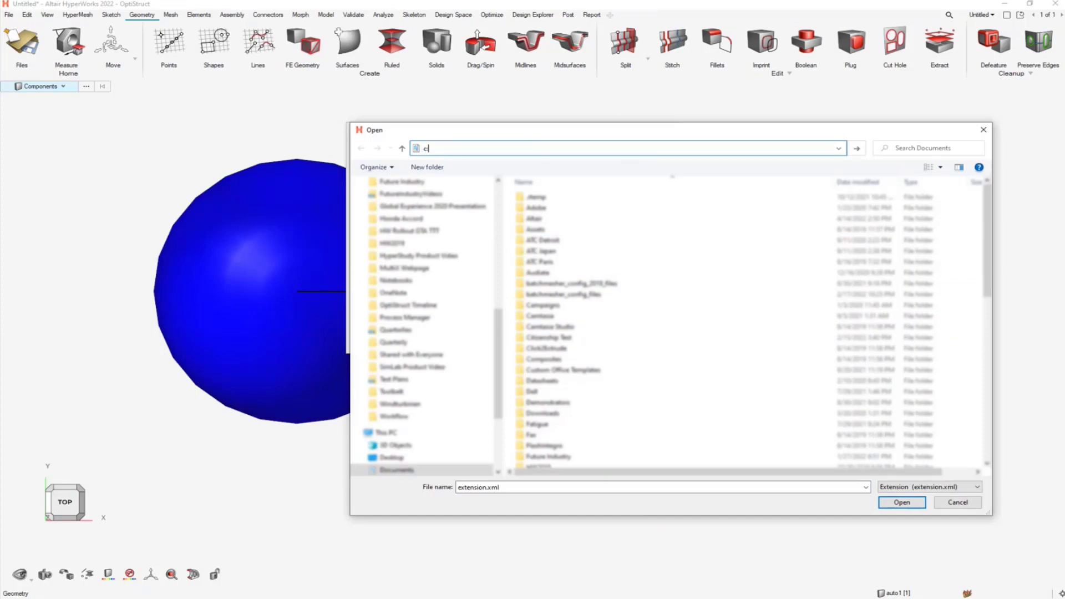
text(:\tem)
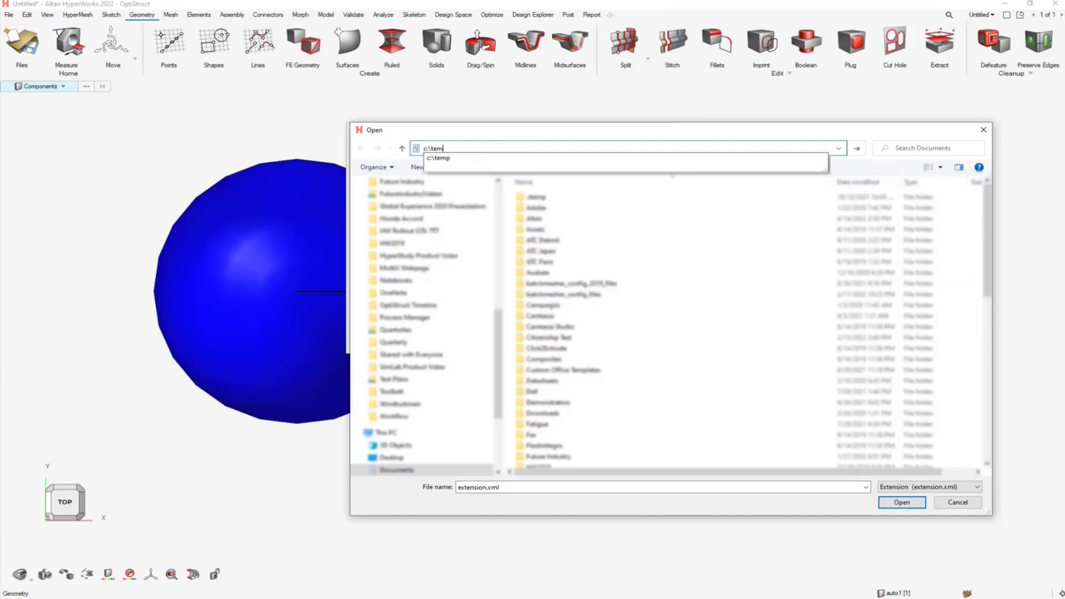
text(p\)
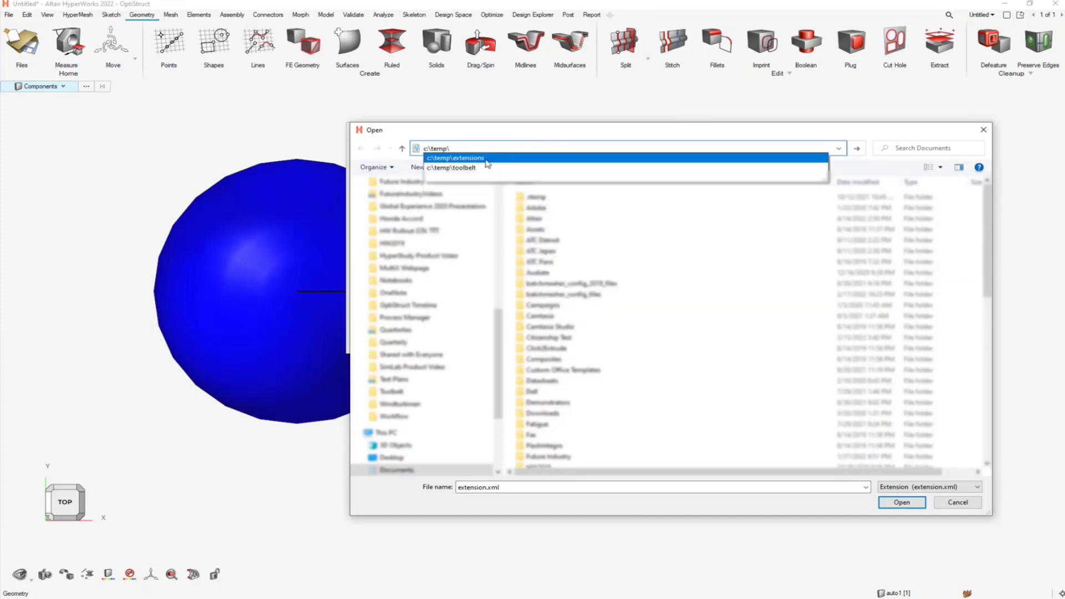
click(486, 158)
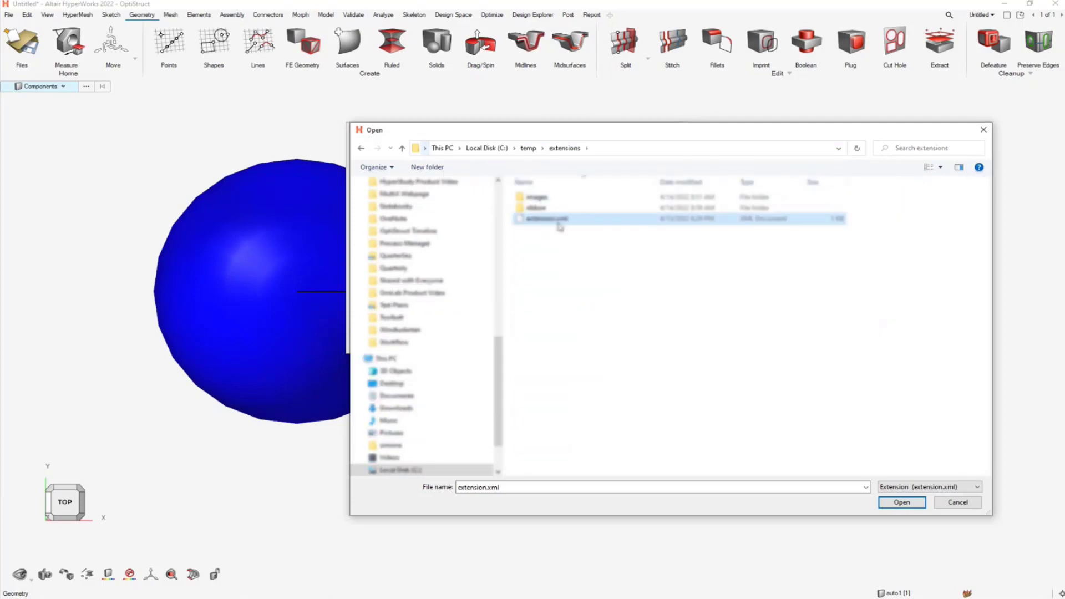
click(902, 502)
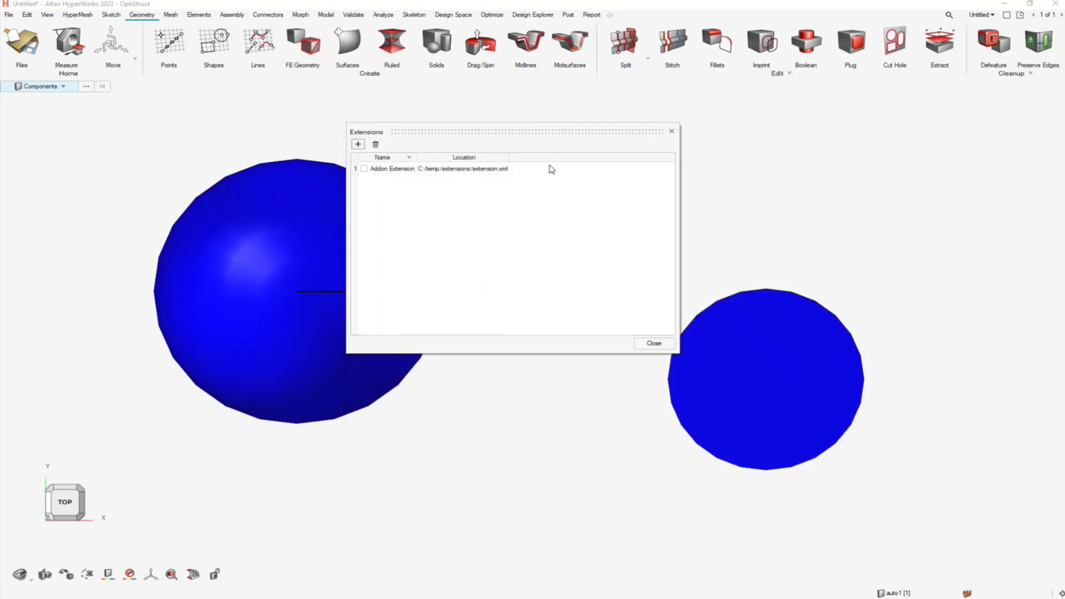
Enable the Addon Extension and show its Tutorial Demo Page ribbon
click(365, 170)
click(365, 170)
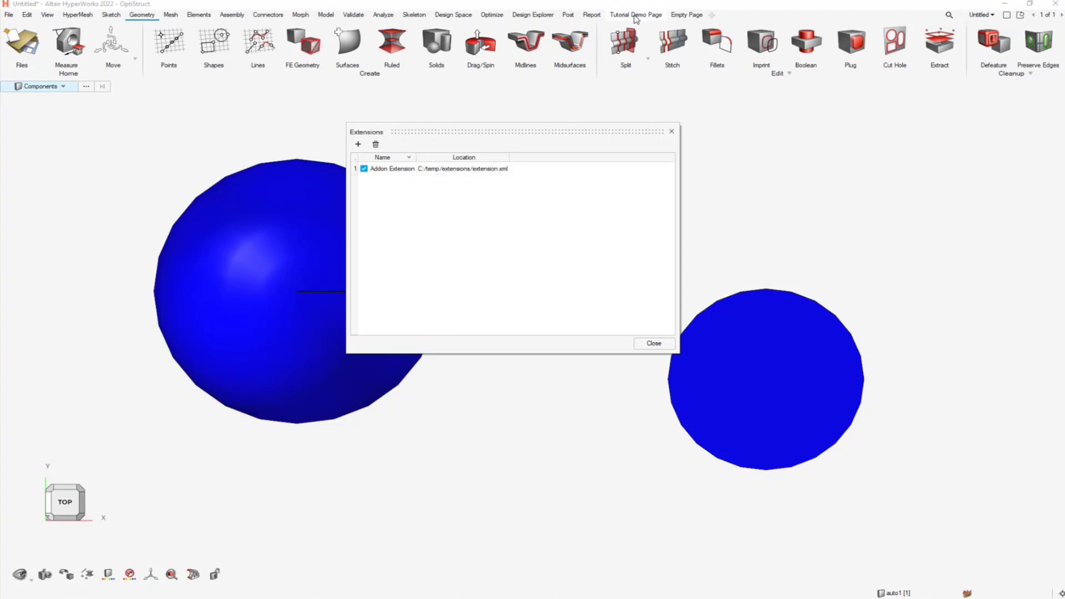
click(654, 344)
click(637, 15)
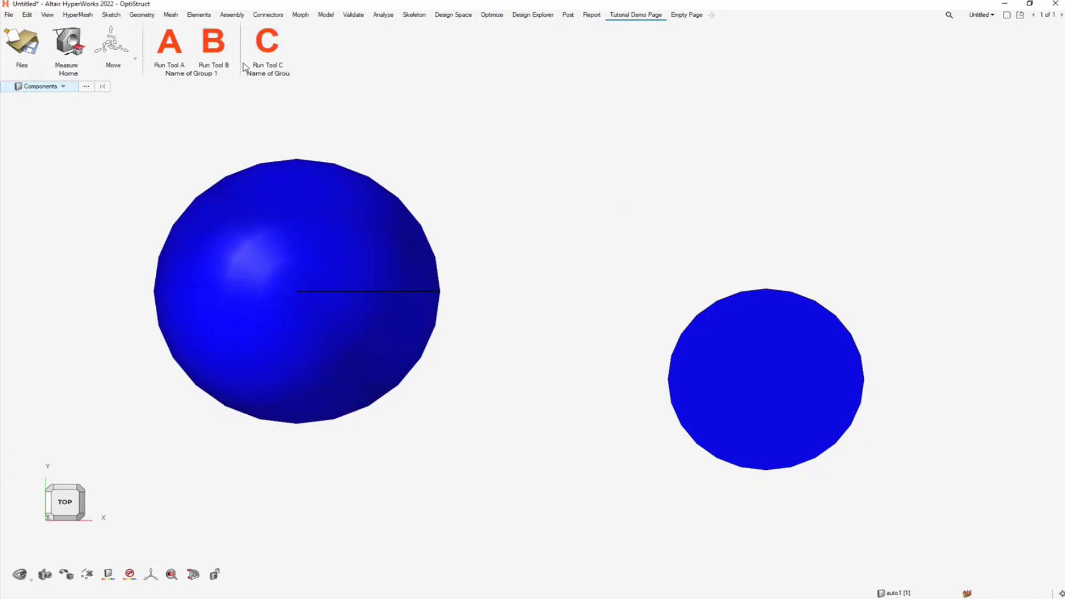
Run Tool C, then add Run Tools A, B and C to the toolbelt palette in Toolbelt Configuration
click(261, 53)
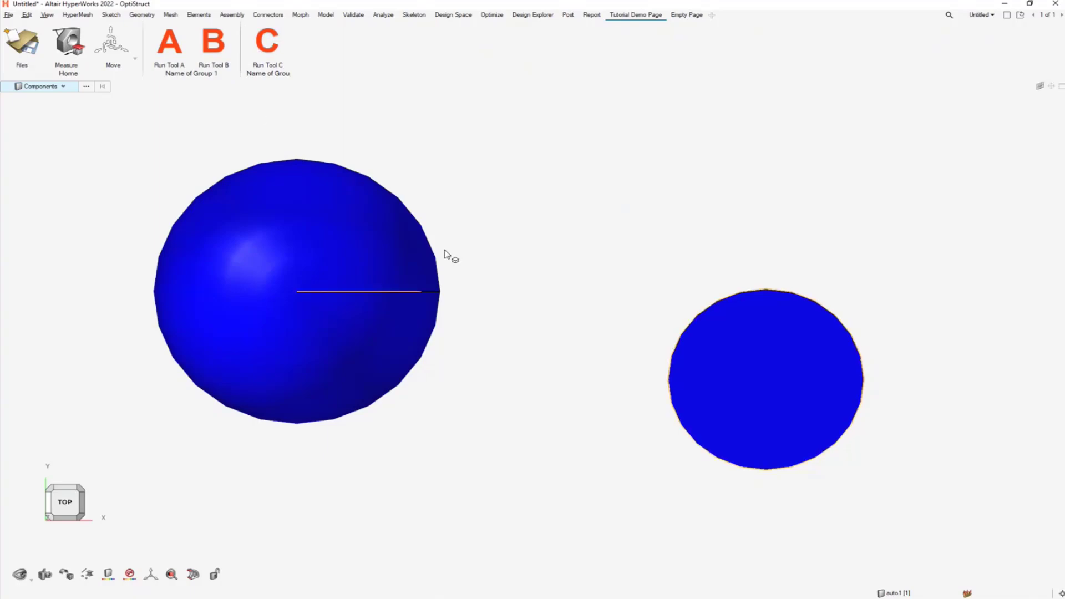
key(s)
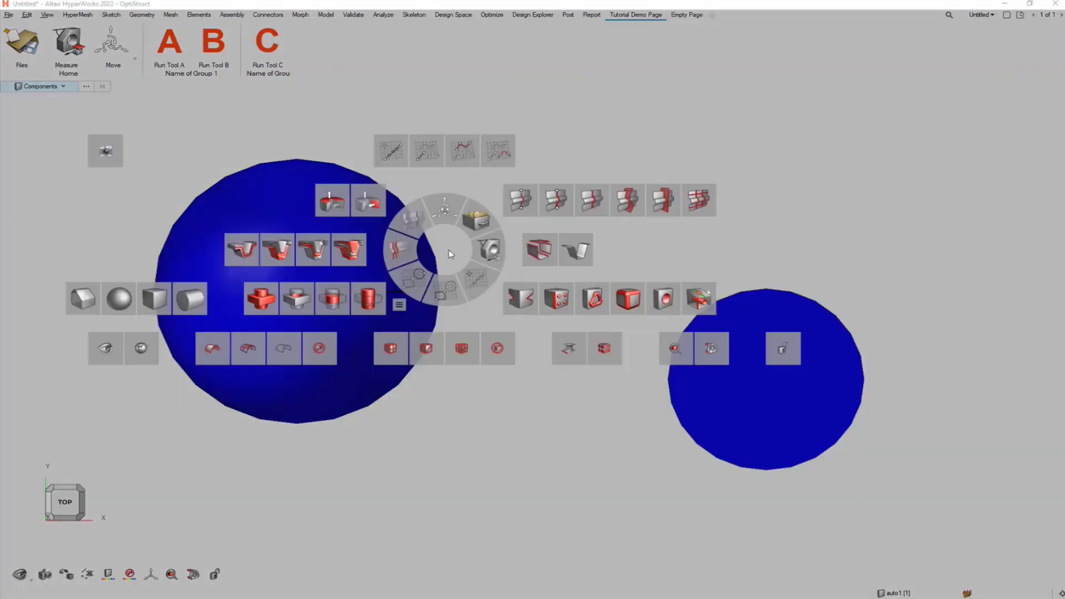
click(400, 306)
click(436, 327)
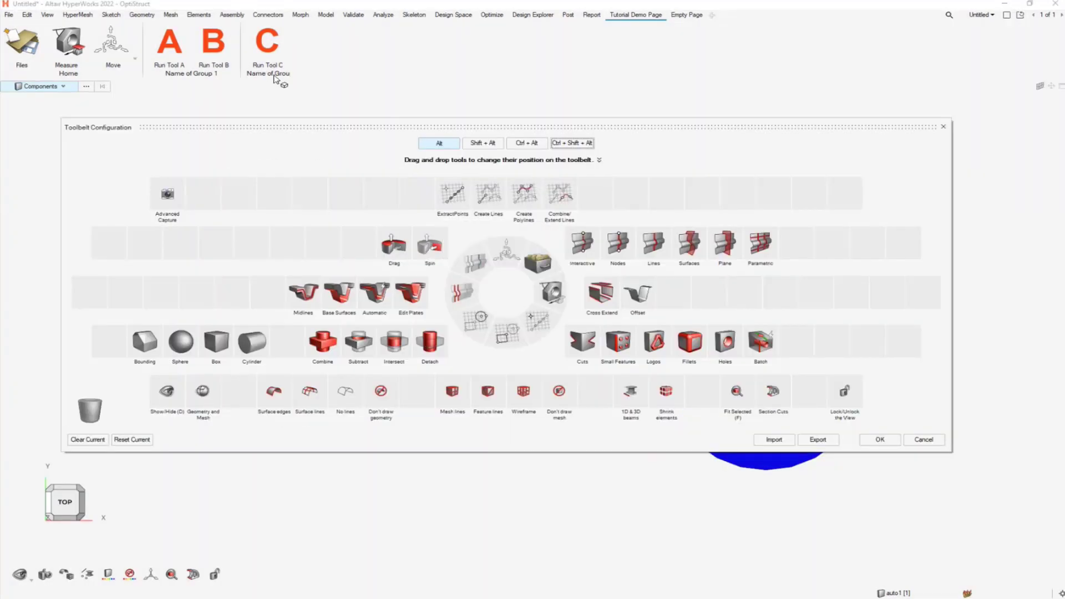
drag(168, 49, 240, 194)
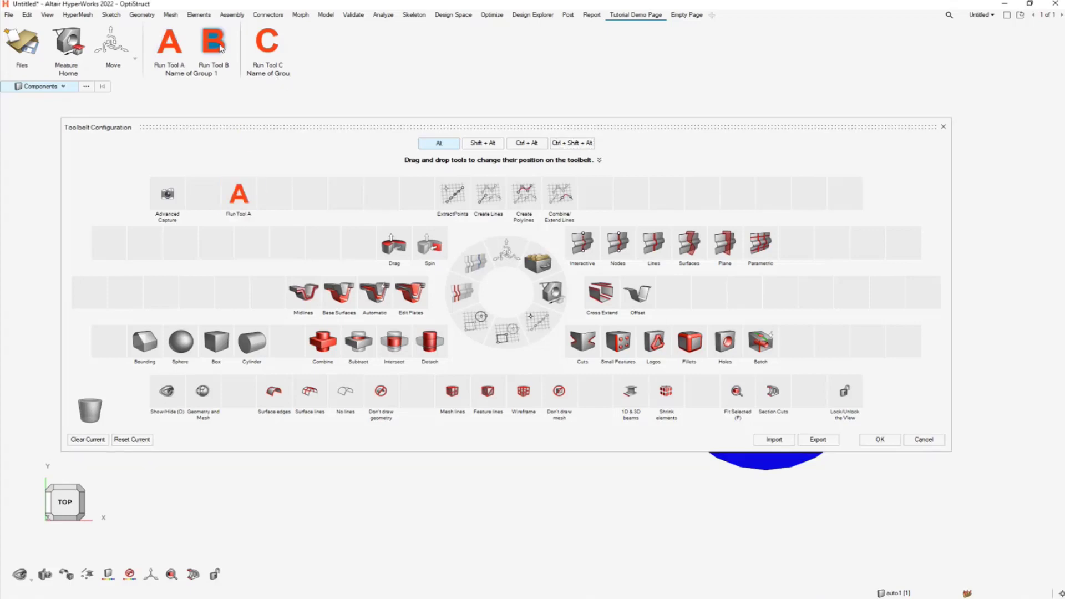
drag(213, 44, 277, 194)
drag(267, 42, 310, 195)
drag(344, 123, 347, 94)
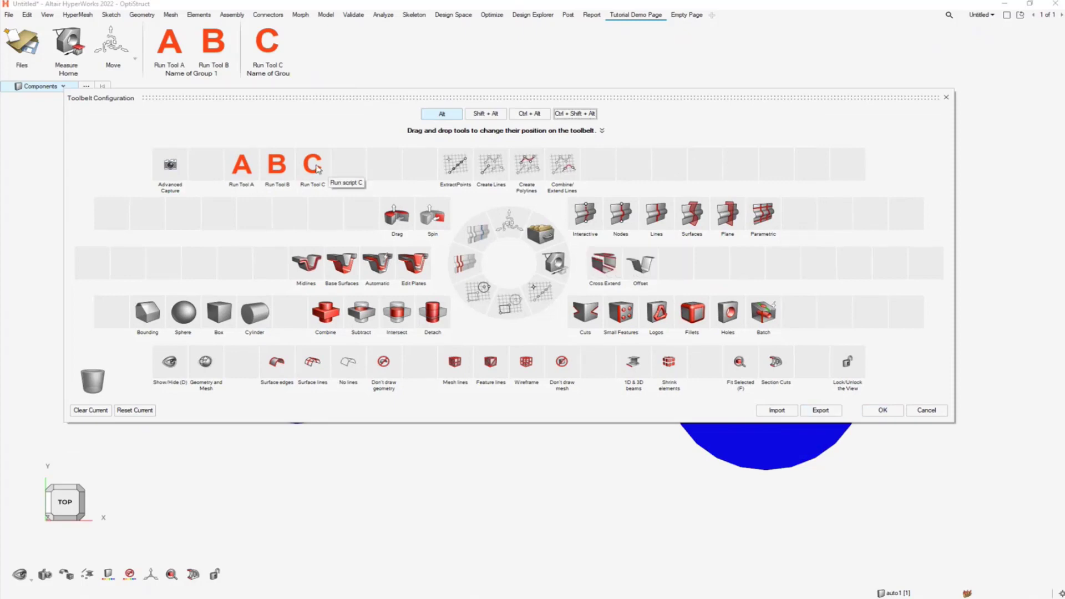
Place Run Tool C in the radial toolbelt's top slot, apply with OK, and try the wheel
drag(314, 167, 509, 233)
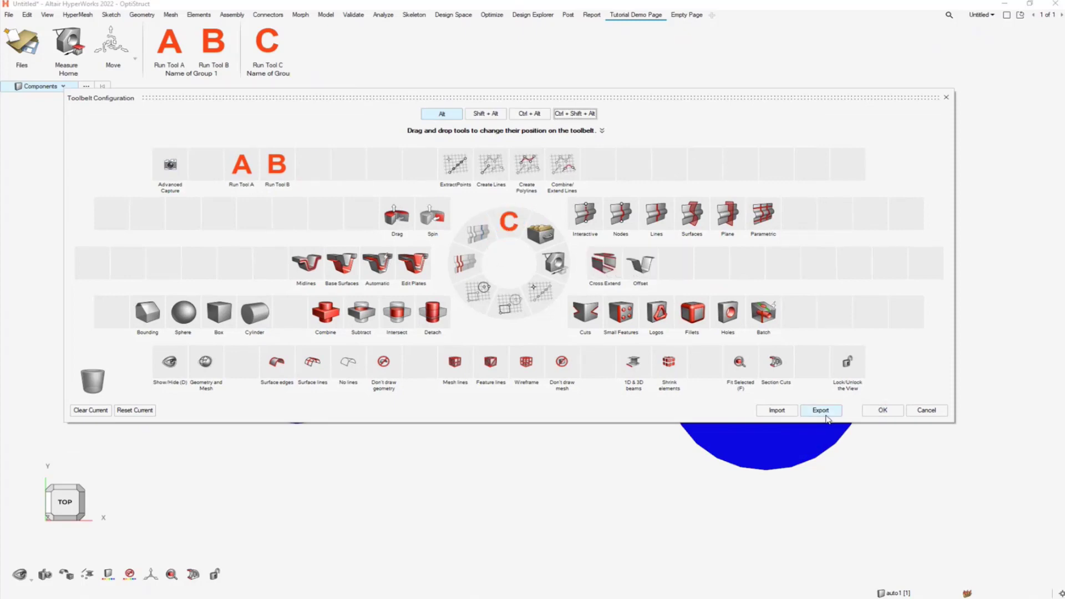
click(883, 410)
right_drag(609, 255, 710, 241)
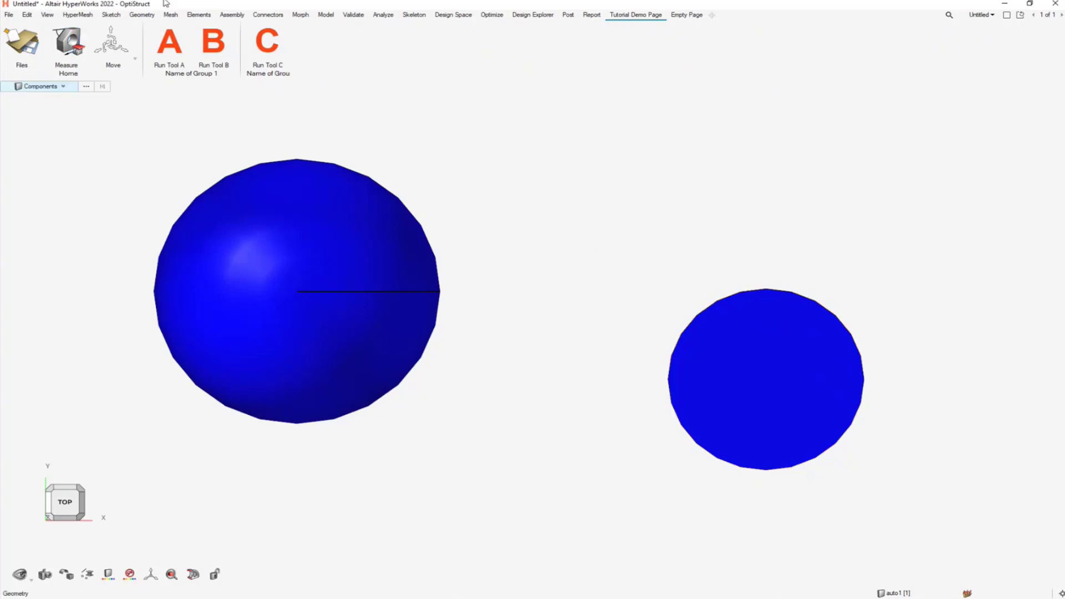
Hide the Tutorial Demo Page ribbon via View > Ribbons, then check the toolbelt on the canvas
click(52, 18)
mouse_move(72, 172)
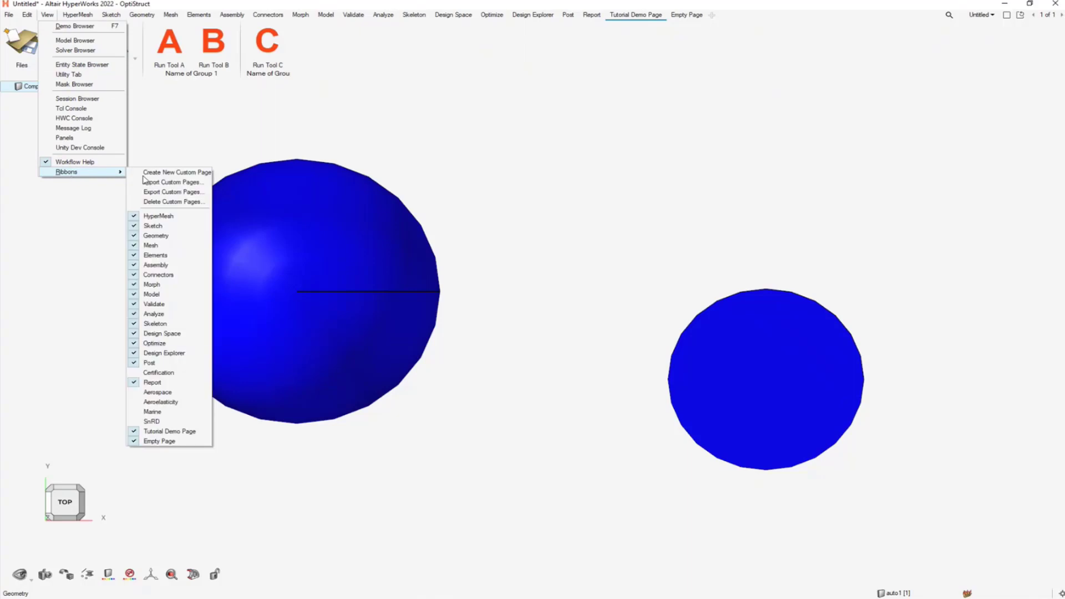
click(163, 433)
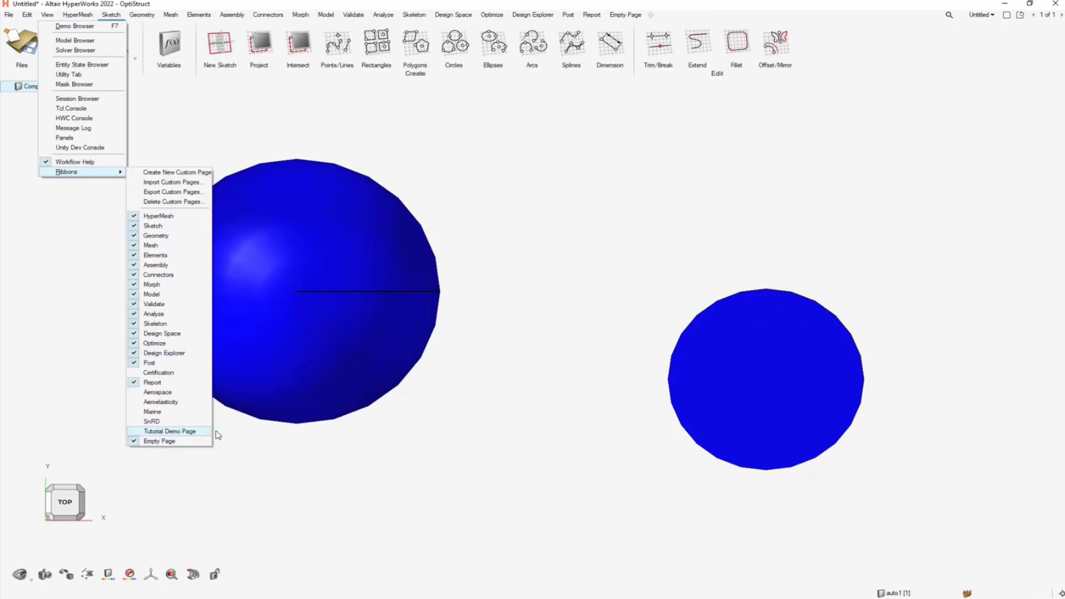
click(552, 309)
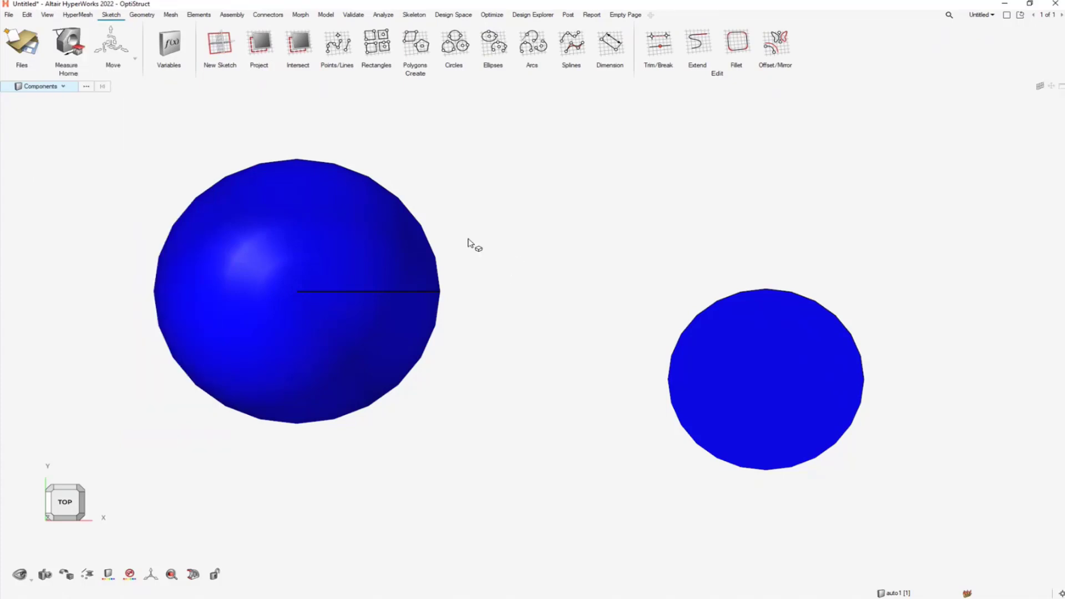
right_click(563, 241)
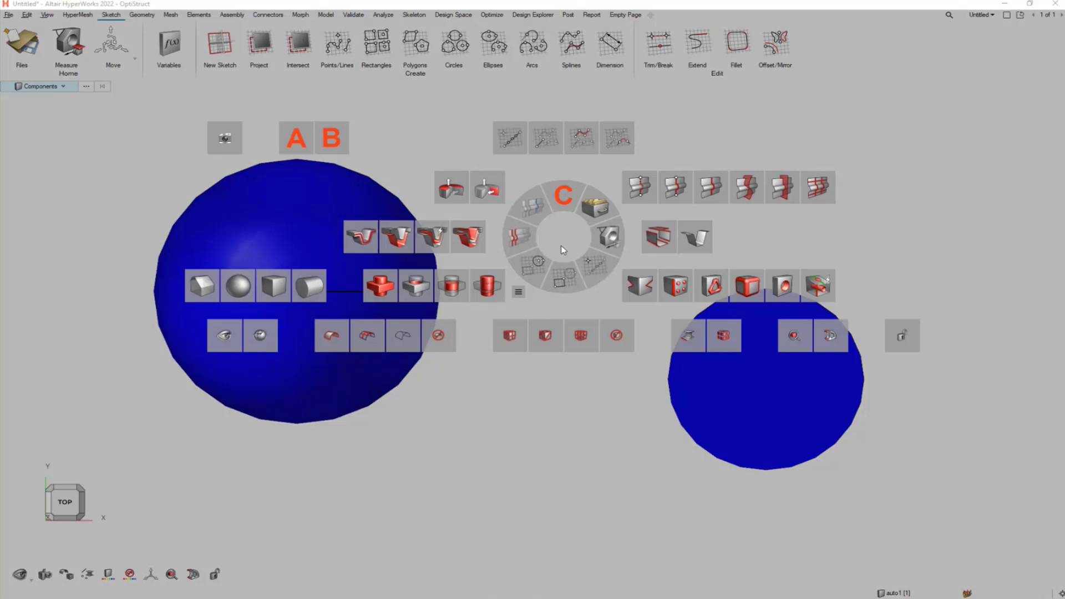
click(561, 246)
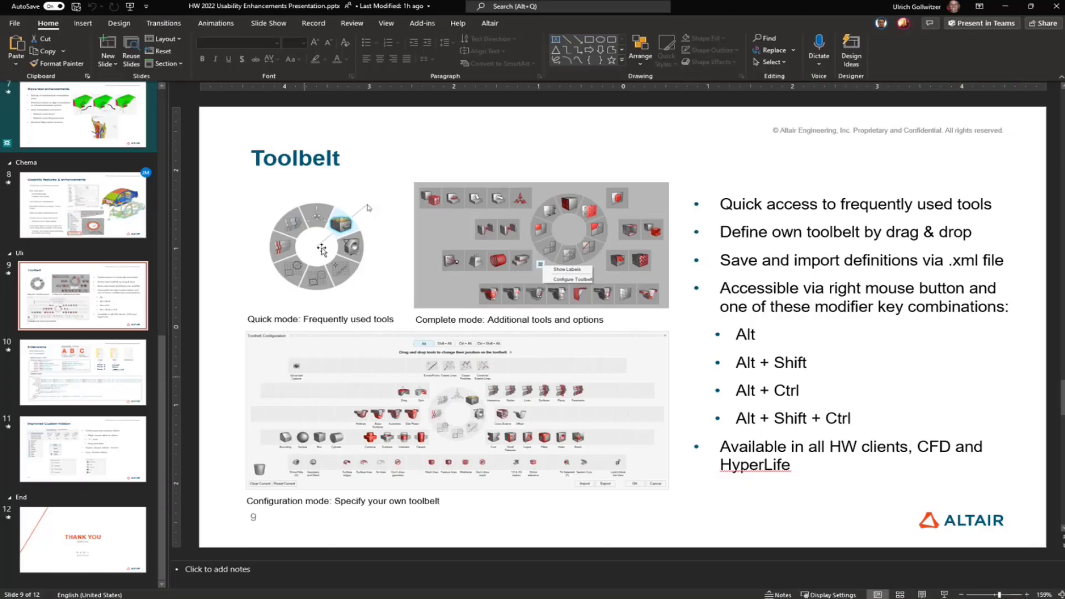
Select slide 10 and present through to slide 11, 'Improved Custom Ribbon'
click(123, 359)
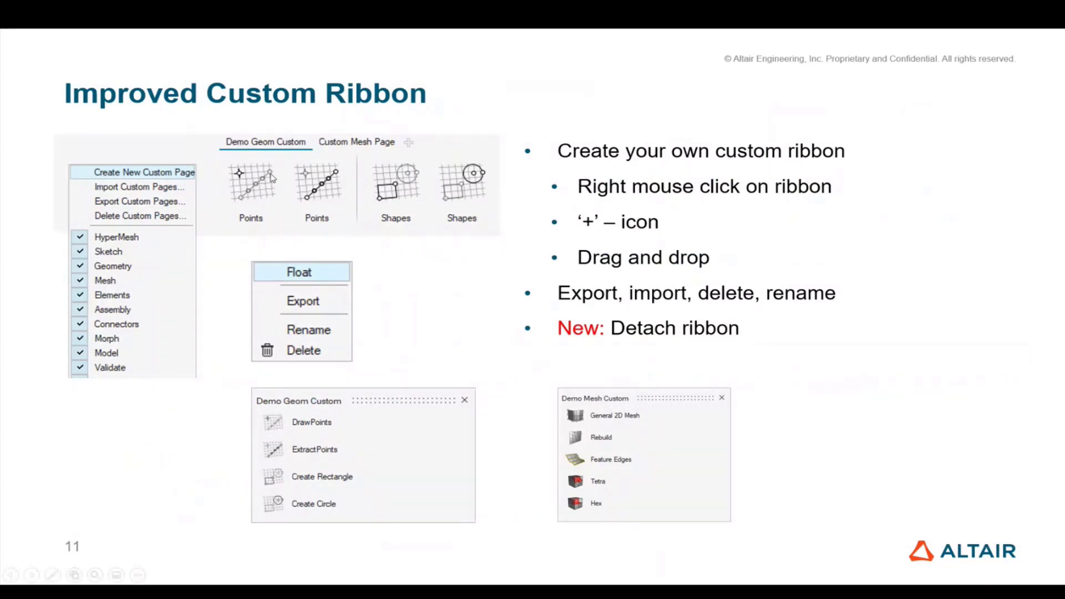
Back in HyperWorks, drag the Geometry tab's Shapes tool onto the '+' spot to create a custom page
key(Escape)
key(alt+Tab)
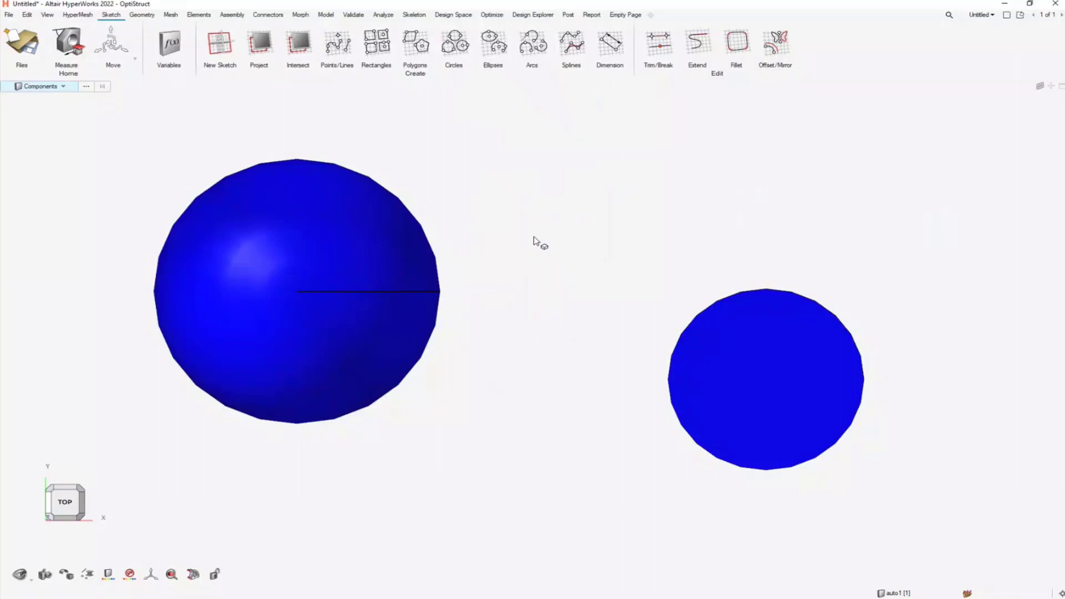
click(171, 16)
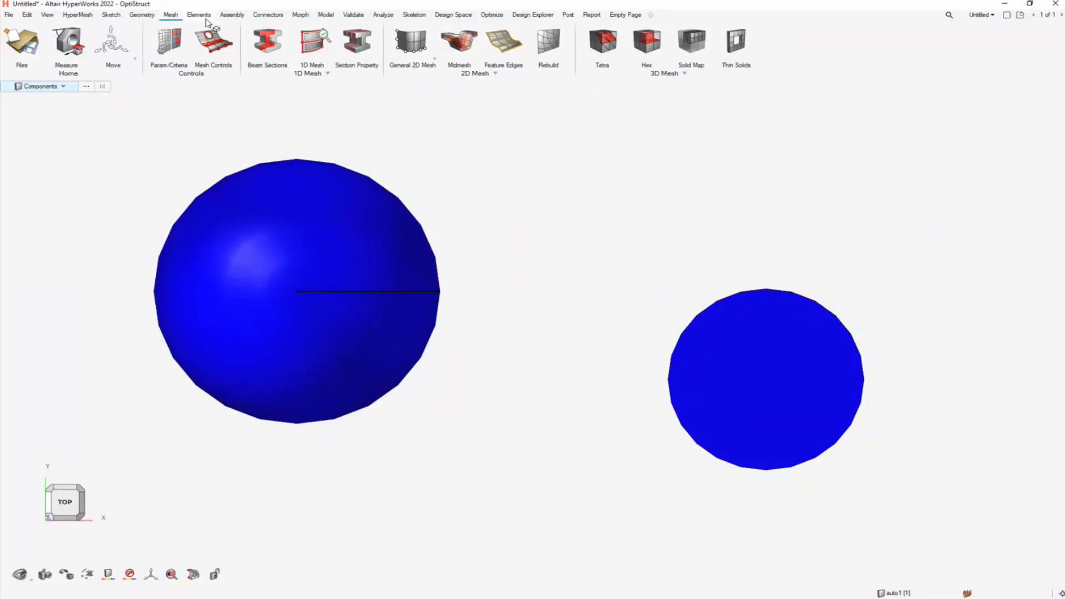
click(142, 15)
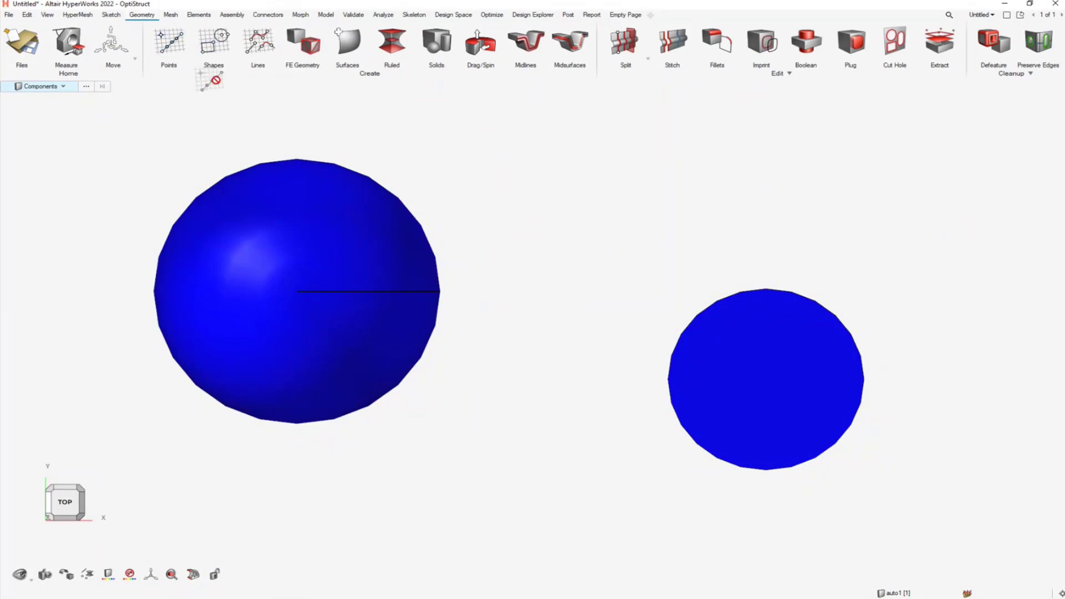
drag(205, 81, 660, 22)
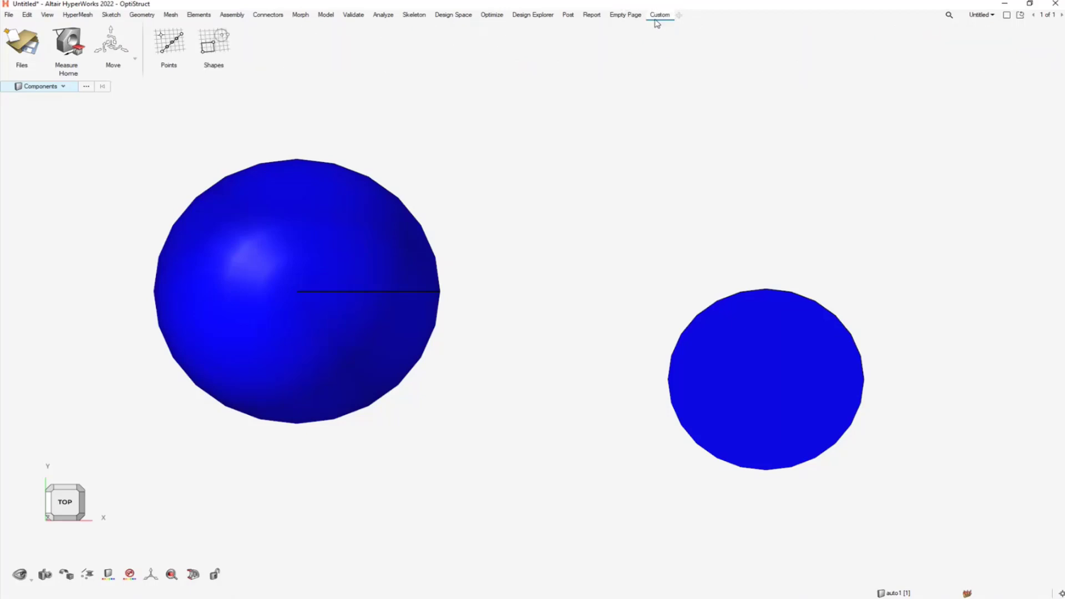
Rename the new custom ribbon page to 'geom demo'
right_click(659, 19)
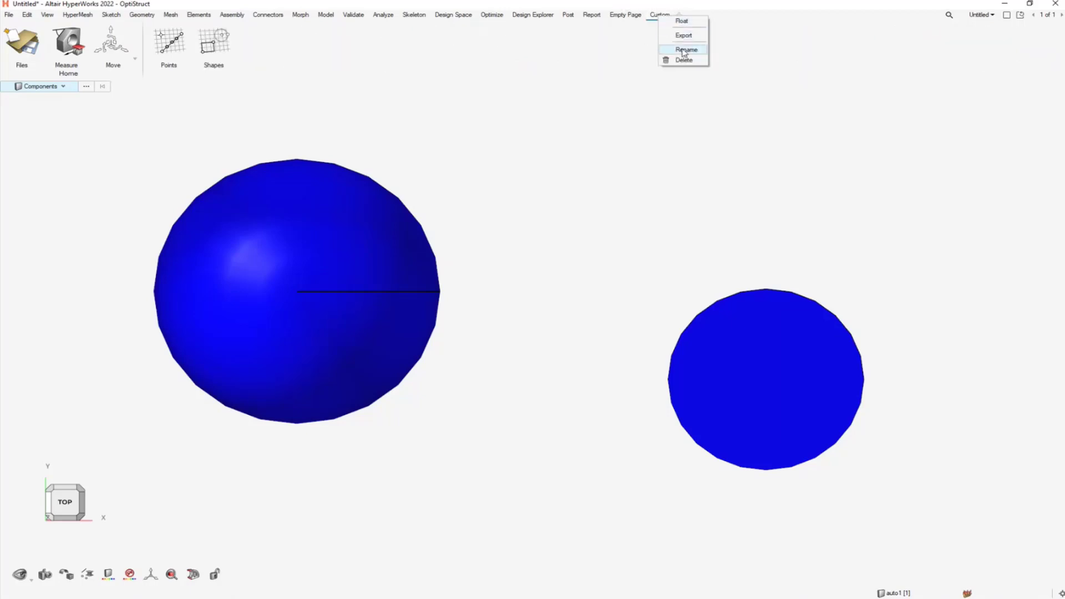
click(677, 52)
key(BackSpace)
key(BackSpace)
key(BackSpace)
key(BackSpace)
key(BackSpace)
key(BackSpace)
text(geom demo)
key(Return)
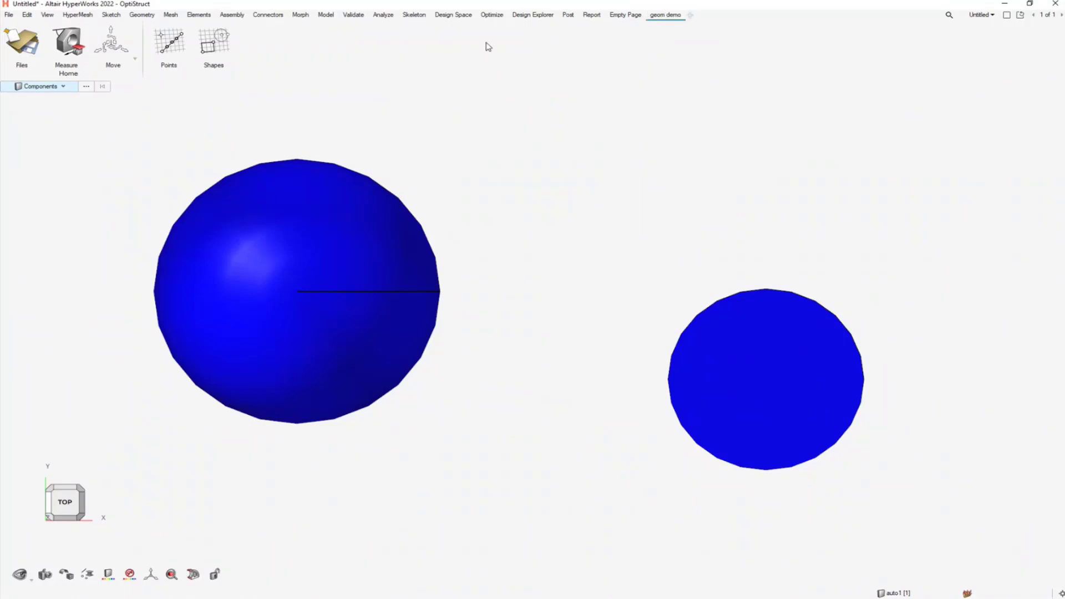
Create another new custom page, then open and cancel the Export Custom Pages dialog
right_click(351, 45)
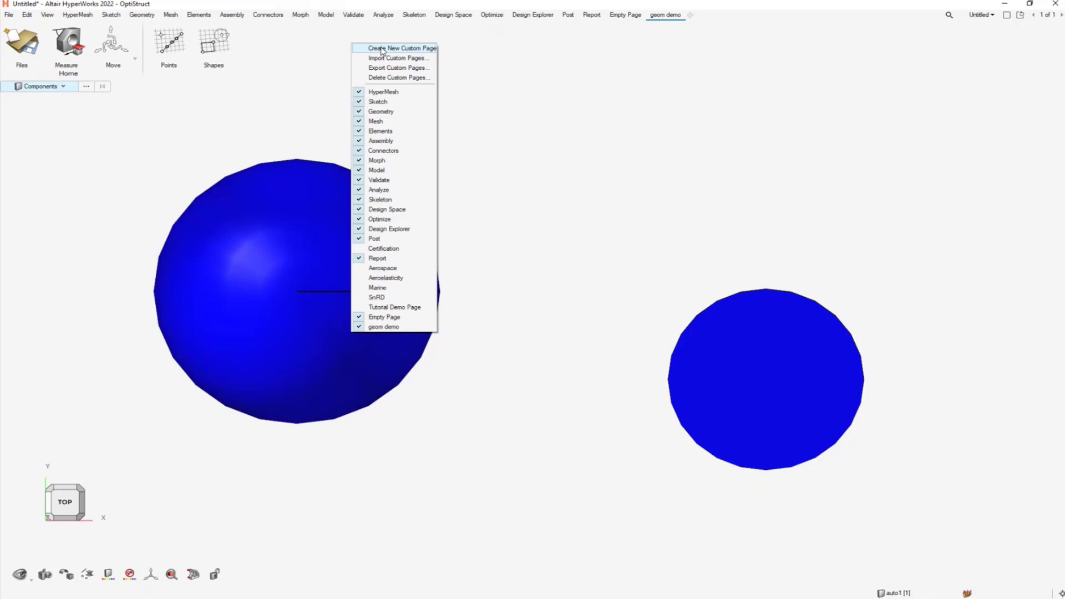
click(382, 48)
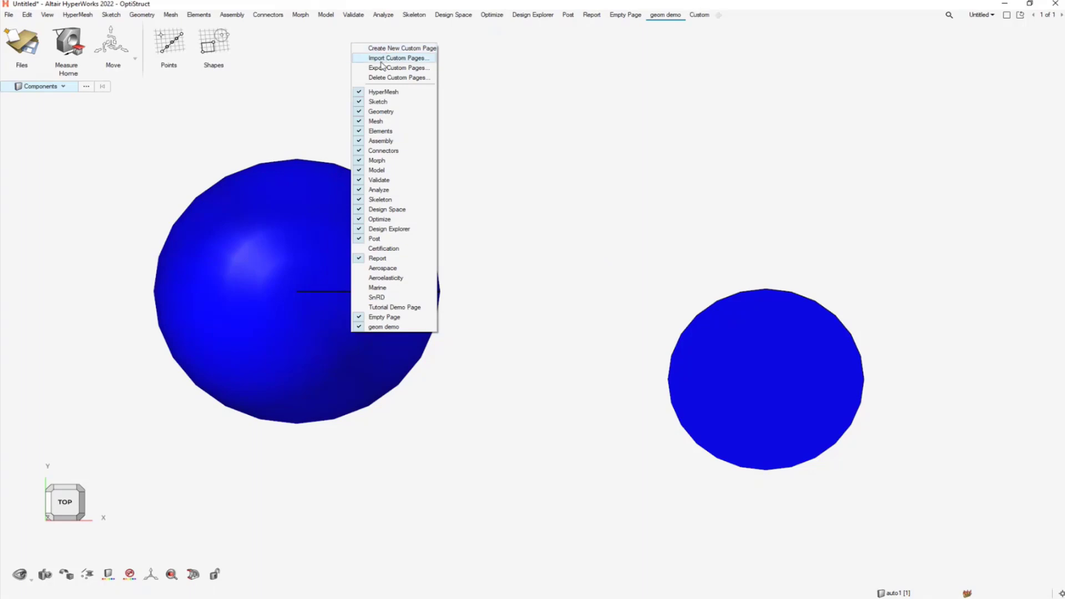
click(389, 67)
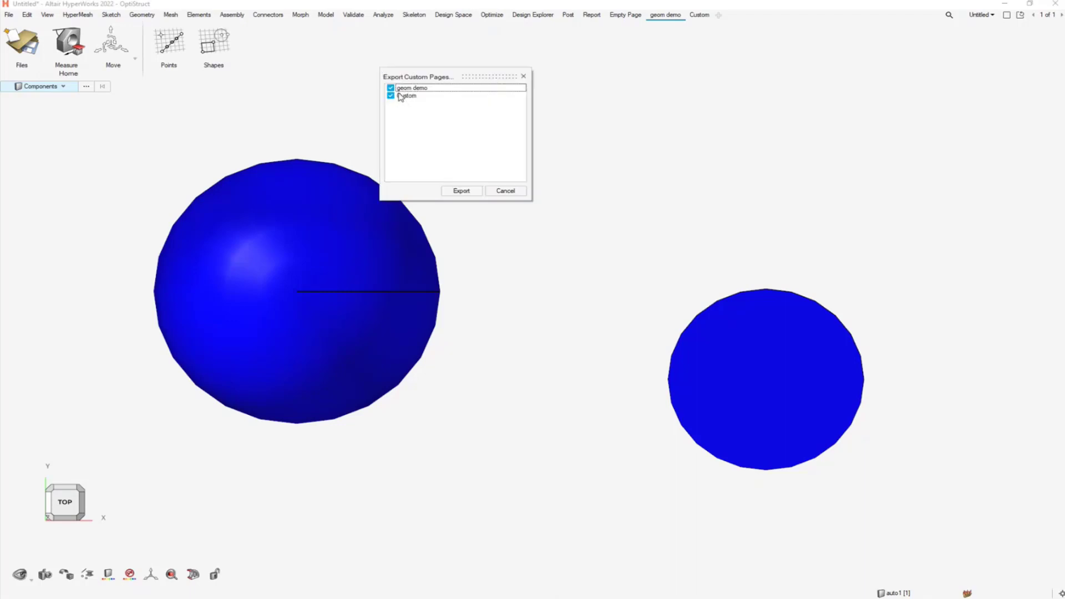
drag(404, 77, 392, 69)
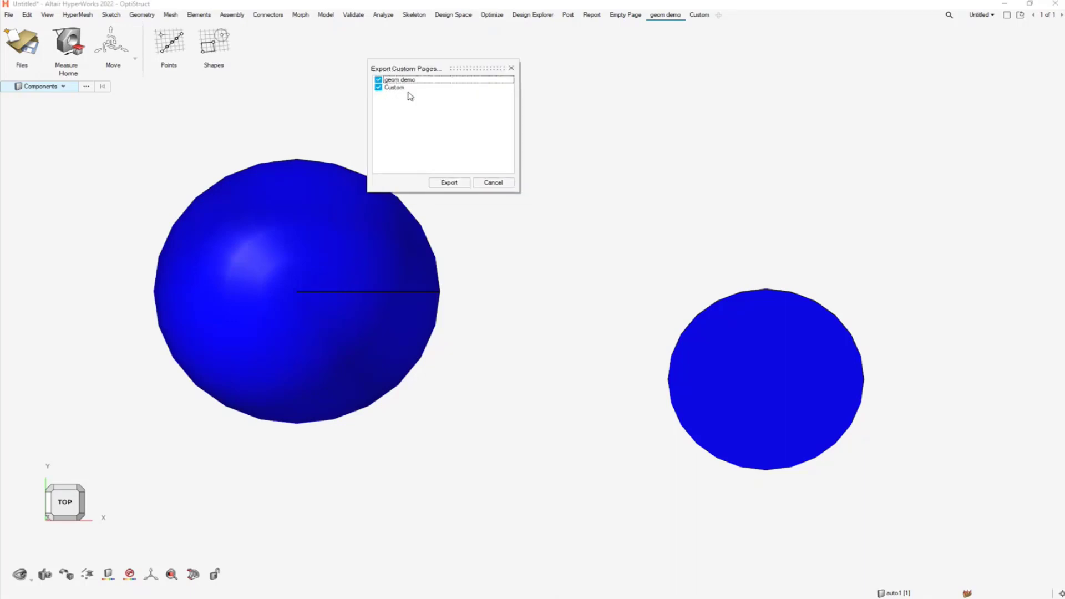
click(493, 178)
Float the geom demo page as a panel beside the models and start its Create Rectangle tool
right_click(659, 17)
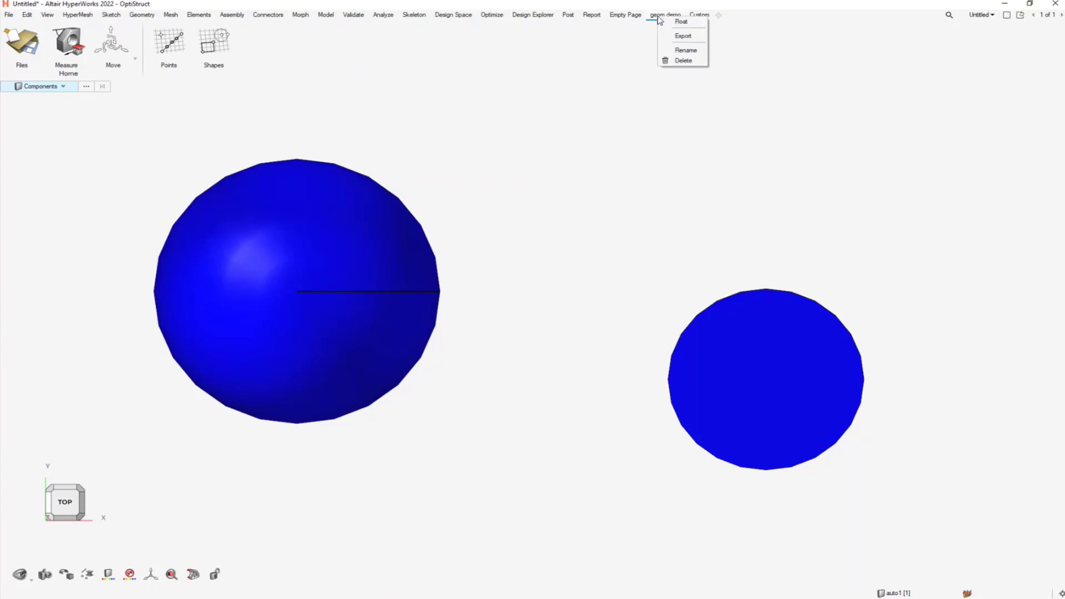
click(683, 23)
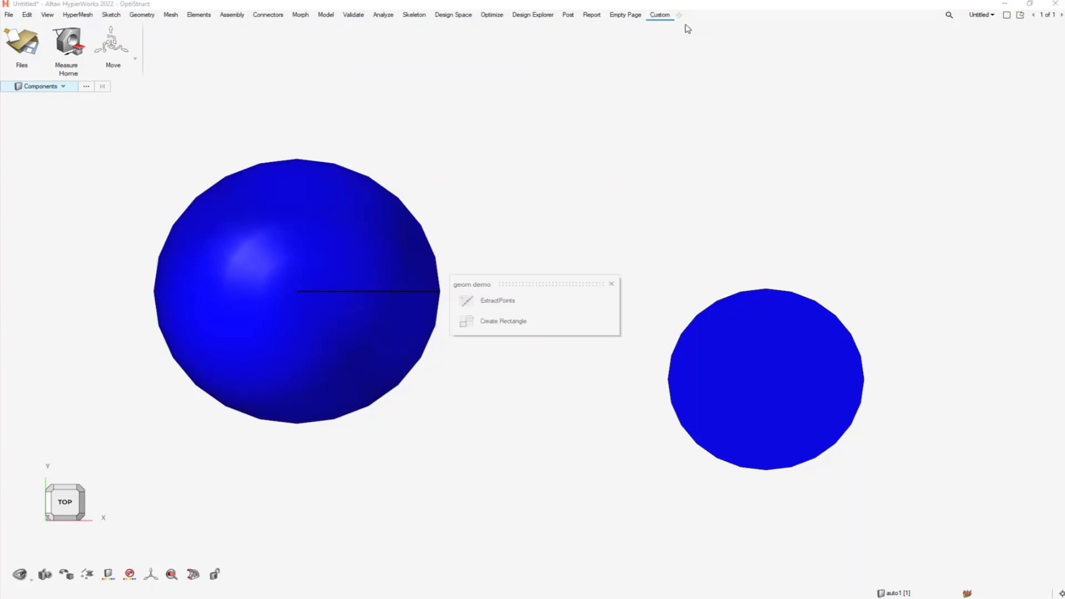
drag(526, 283, 97, 120)
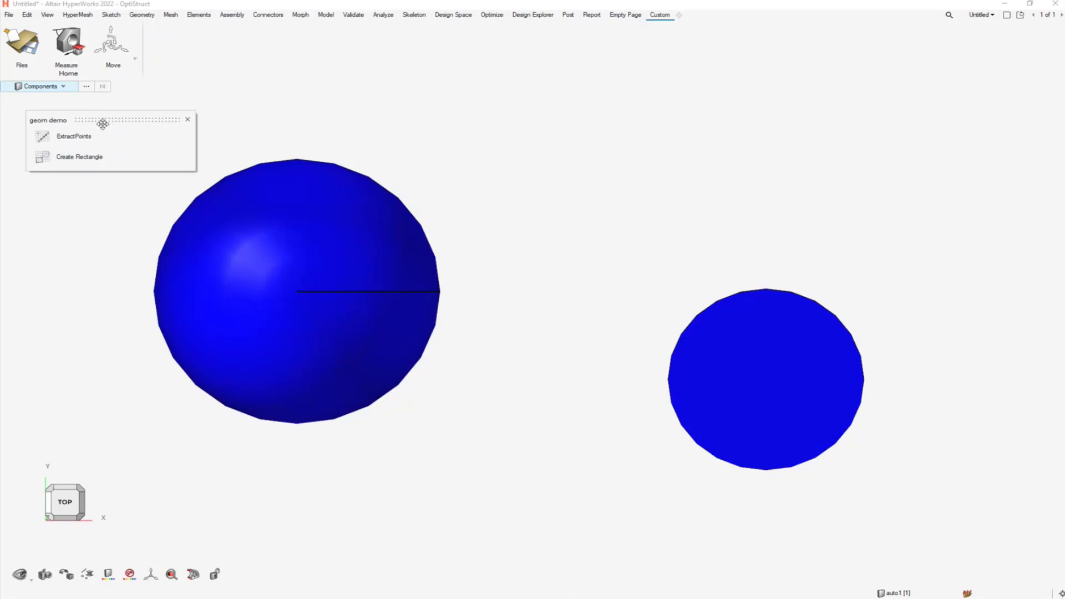
click(83, 158)
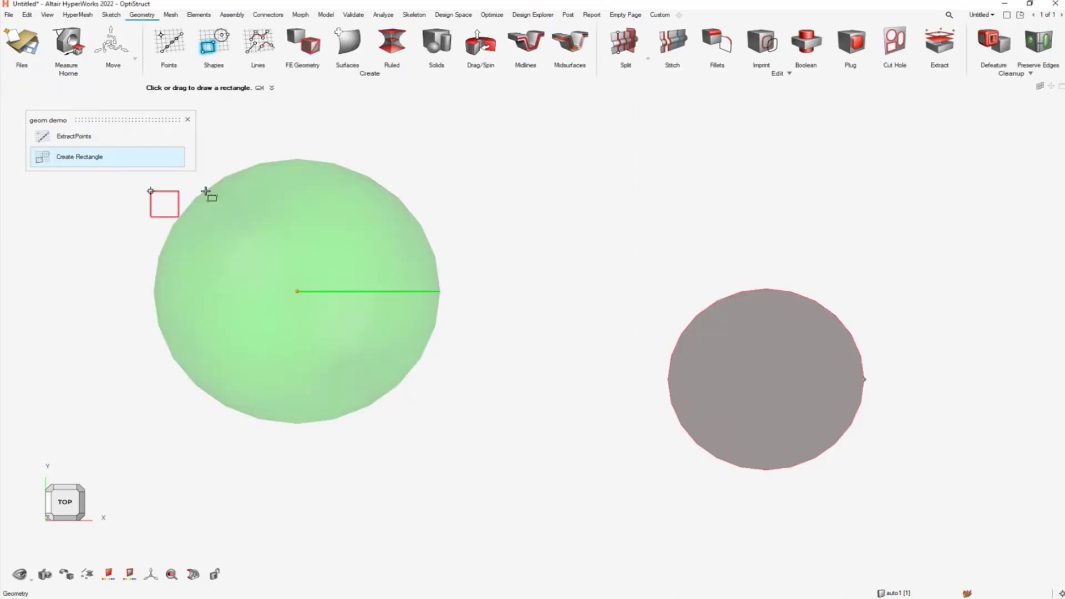